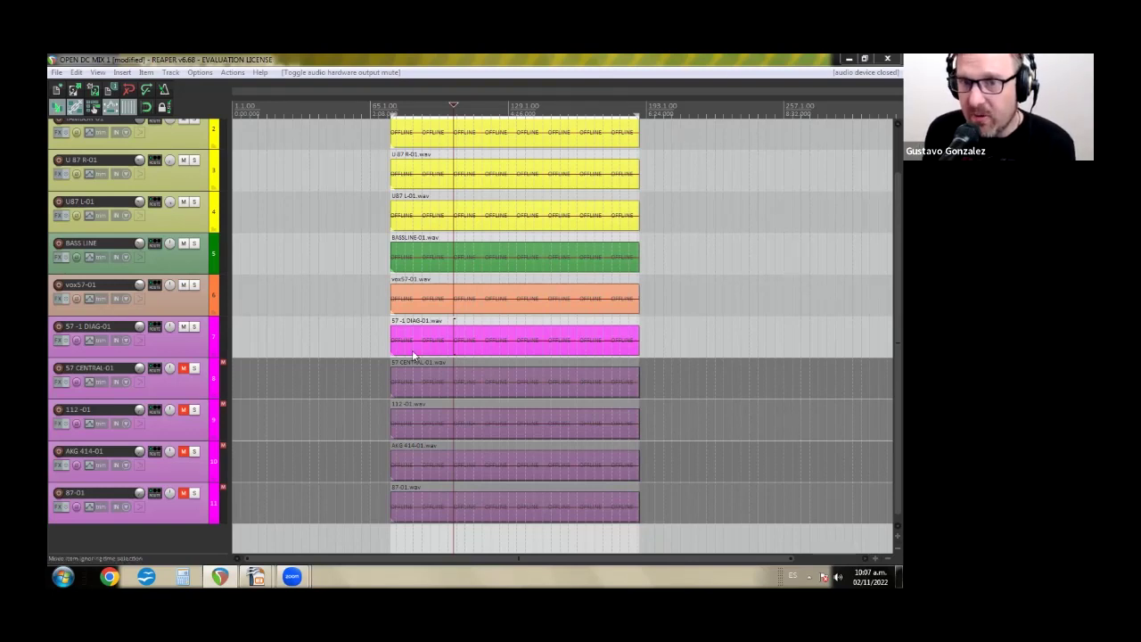
Step: Zoom in on the recorded items in the timeline, stop playback and check the tracks in the mixer
click(678, 228)
scroll(575, 272, up, 4)
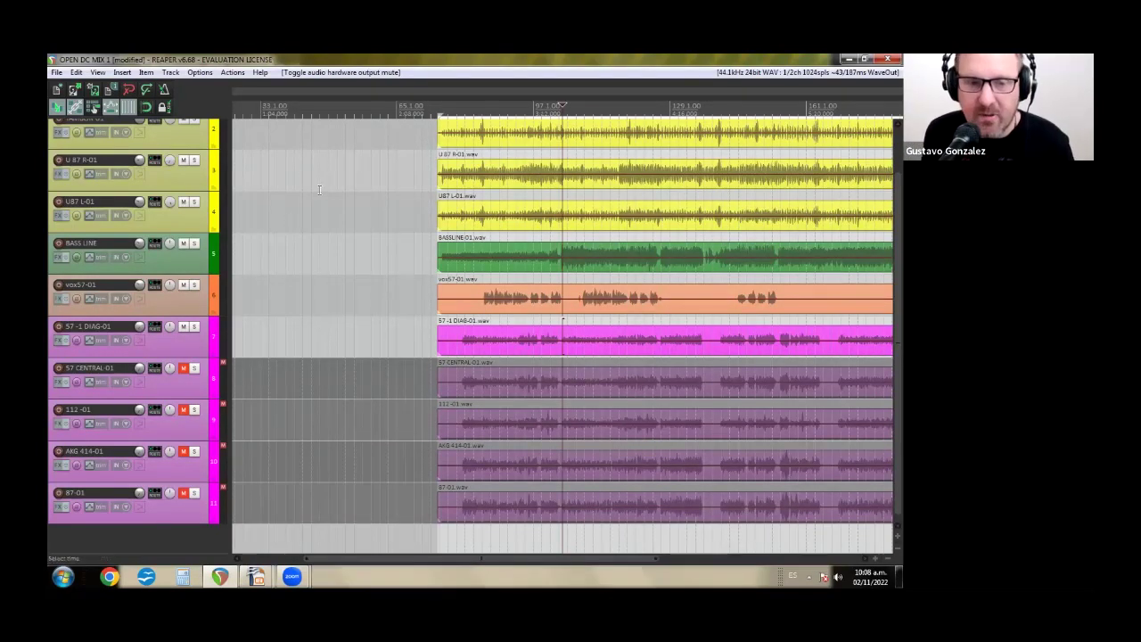
key(space)
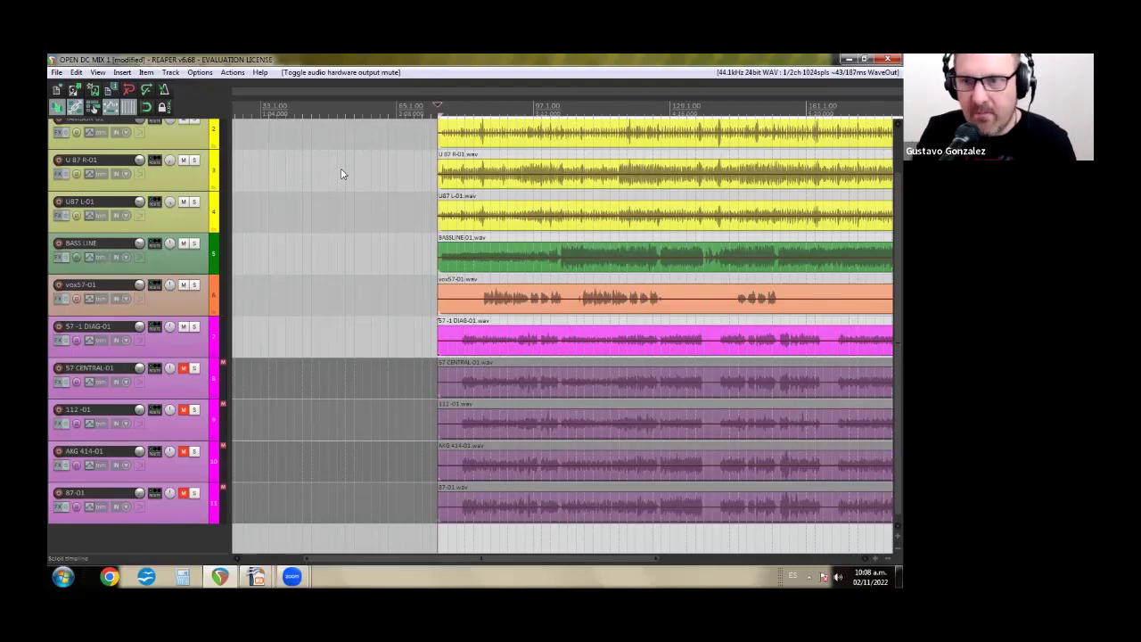
key(ctrl+m)
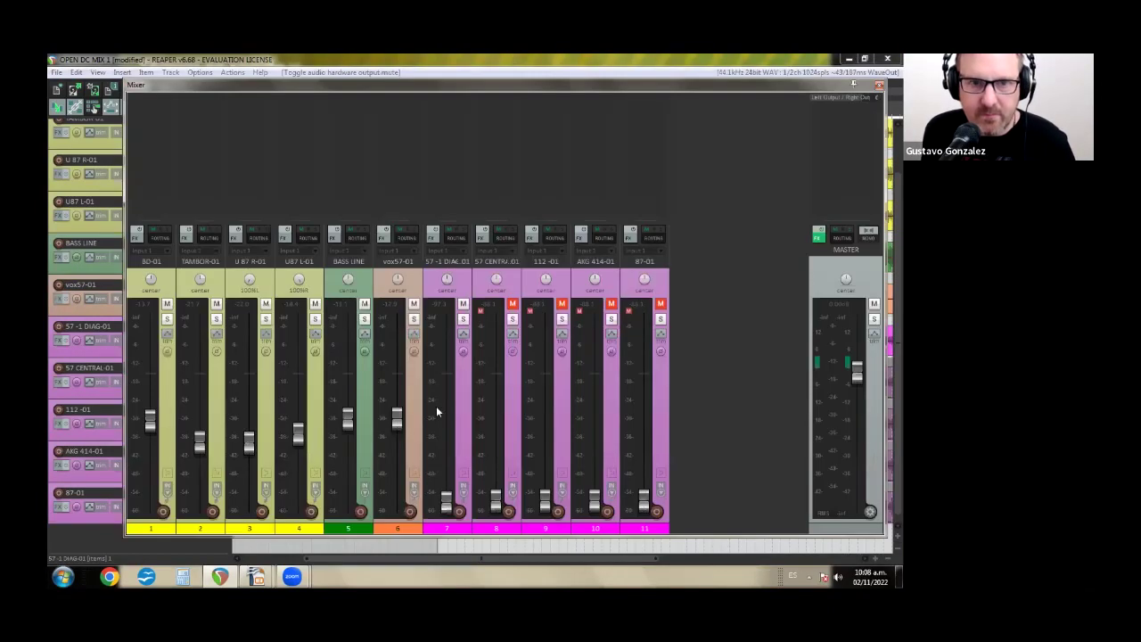
key(ctrl+m)
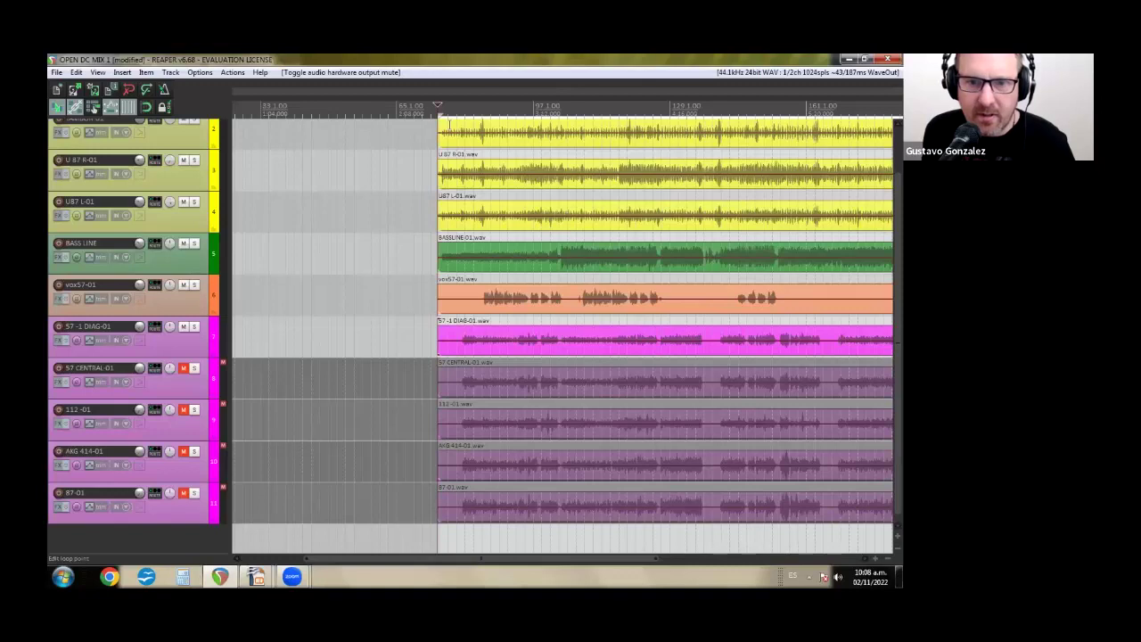
key(ctrl+shift+o)
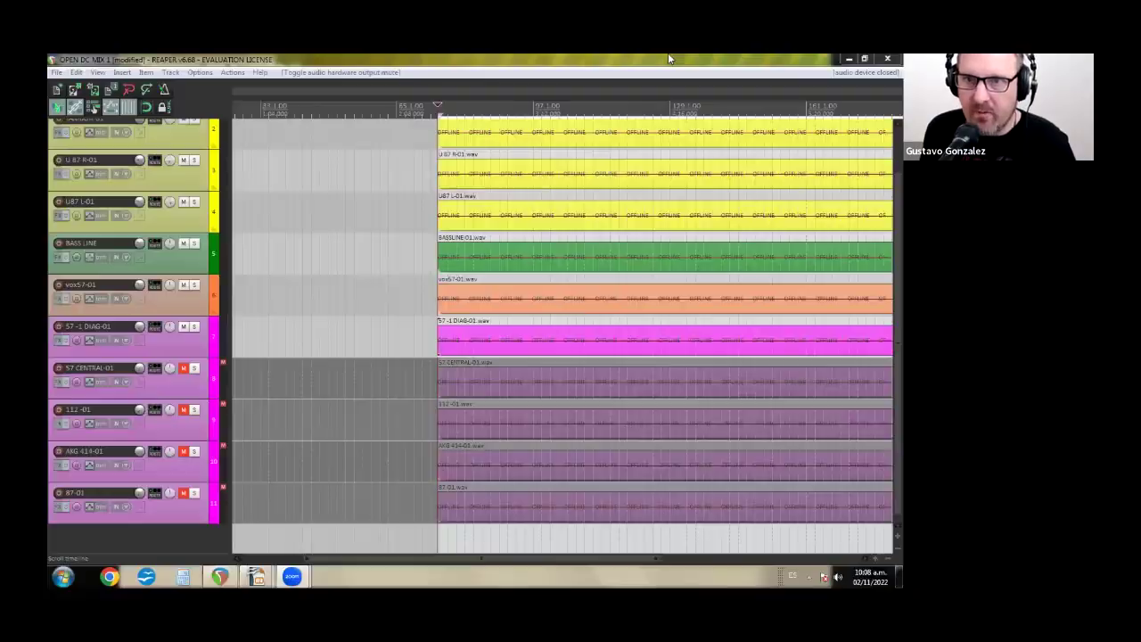
Step: Play the session with the mixer open and lower the vox57-01 fader to about -17.3 dB
key(space)
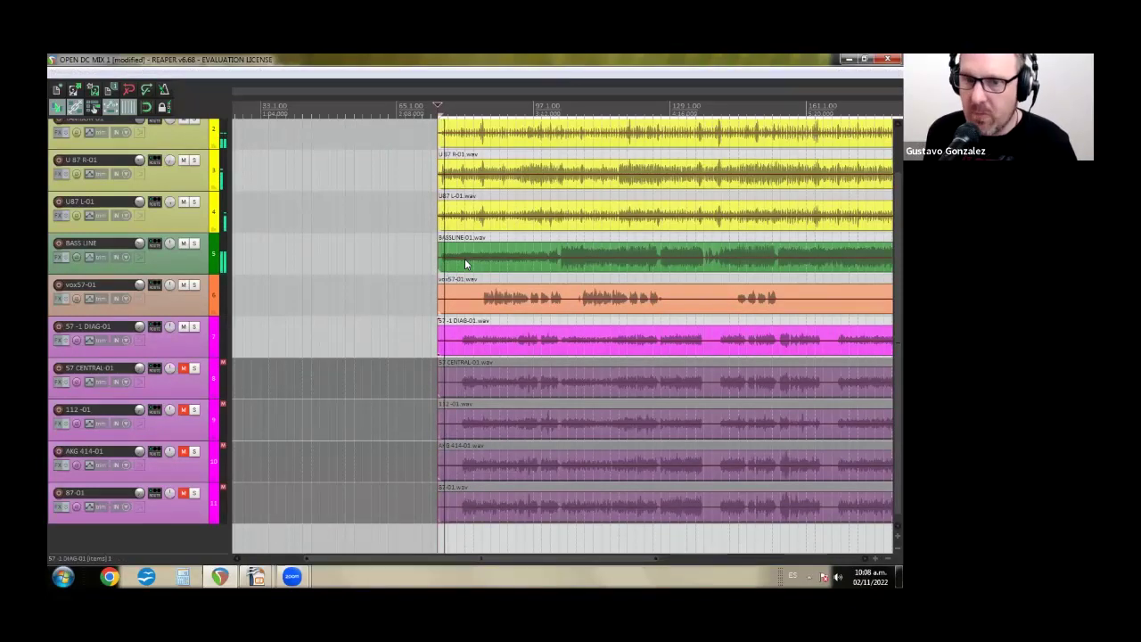
key(ctrl+m)
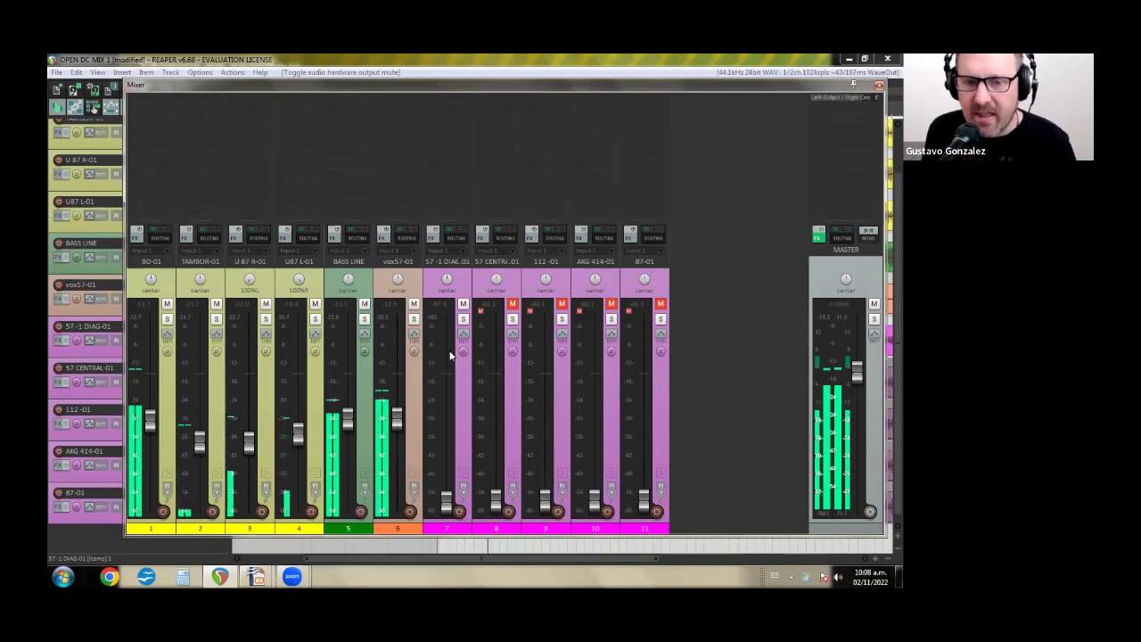
drag(408, 421, 408, 434)
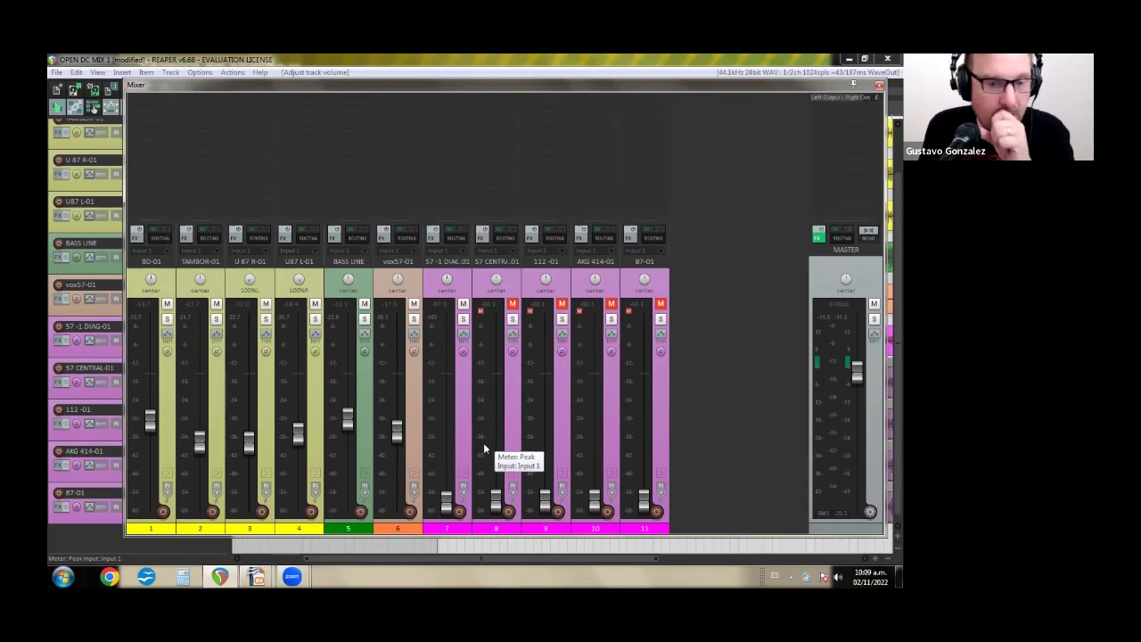
Step: Set the 57 CENTRAL-01 fader to 0.00 dB and unmute the 57 CENTRAL-01, 112 -01, AKG 414-01 and 87-01 tracks
double_click(498, 504)
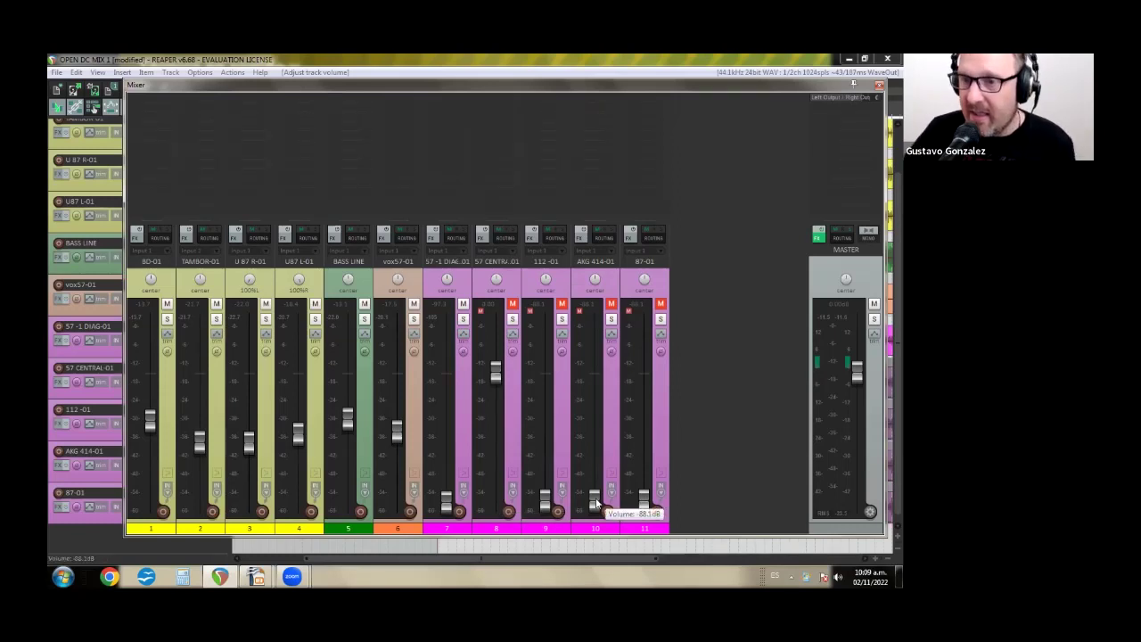
click(513, 304)
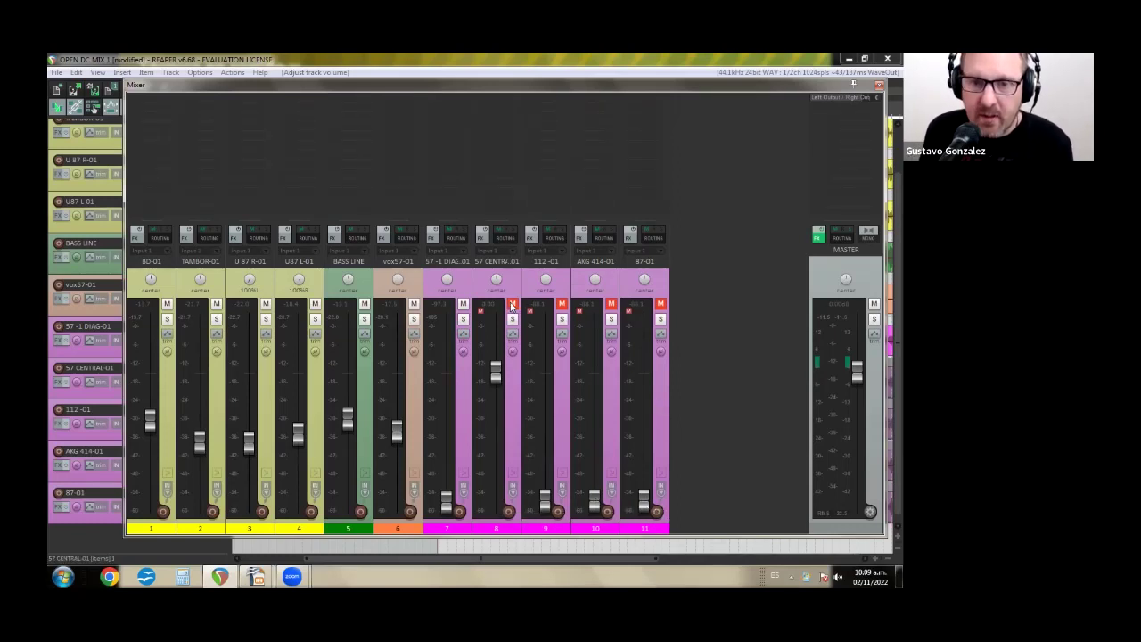
click(562, 304)
click(610, 304)
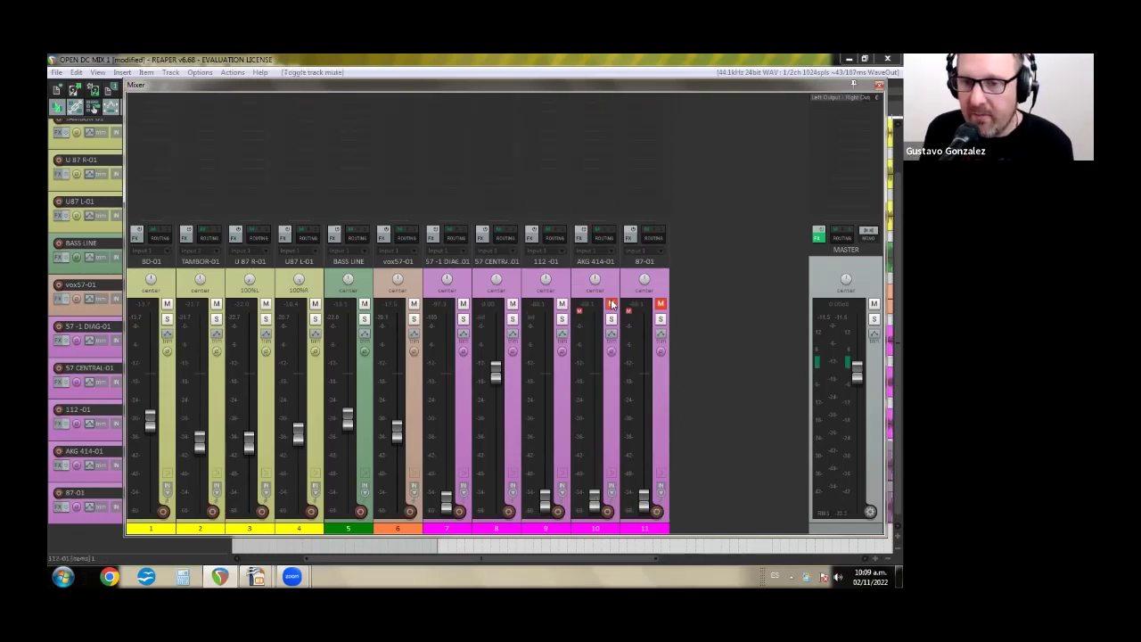
click(660, 304)
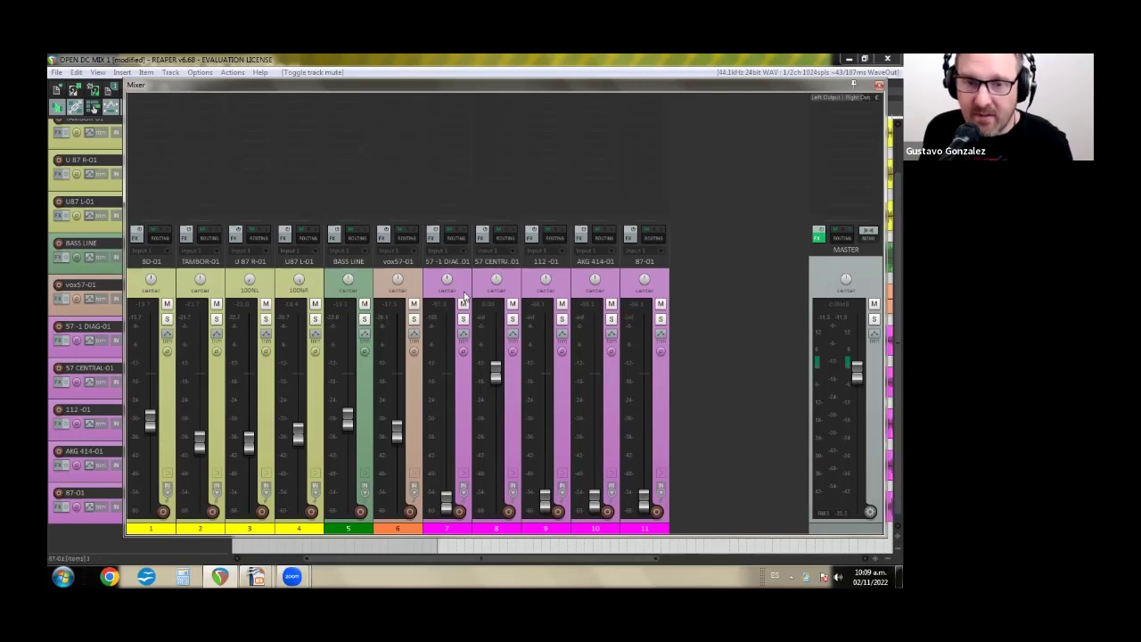
Step: Pull the faders of tracks BD-01 through vox57-01 all the way down together, and select the 57 CENTRAL-01 track
click(461, 290)
click(157, 289)
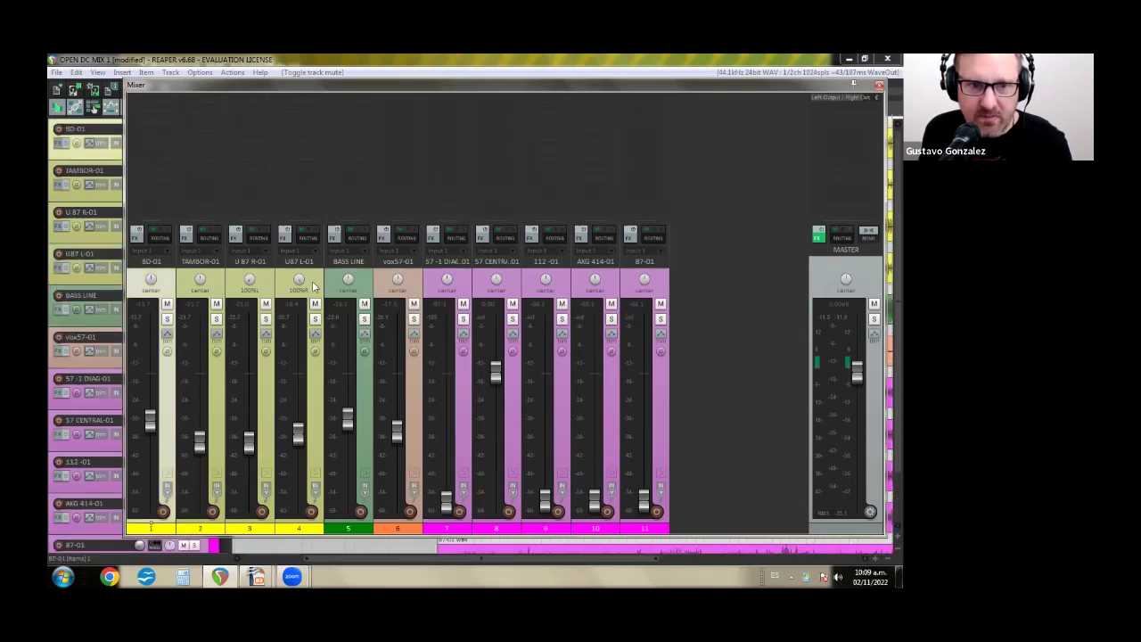
shift+click(412, 290)
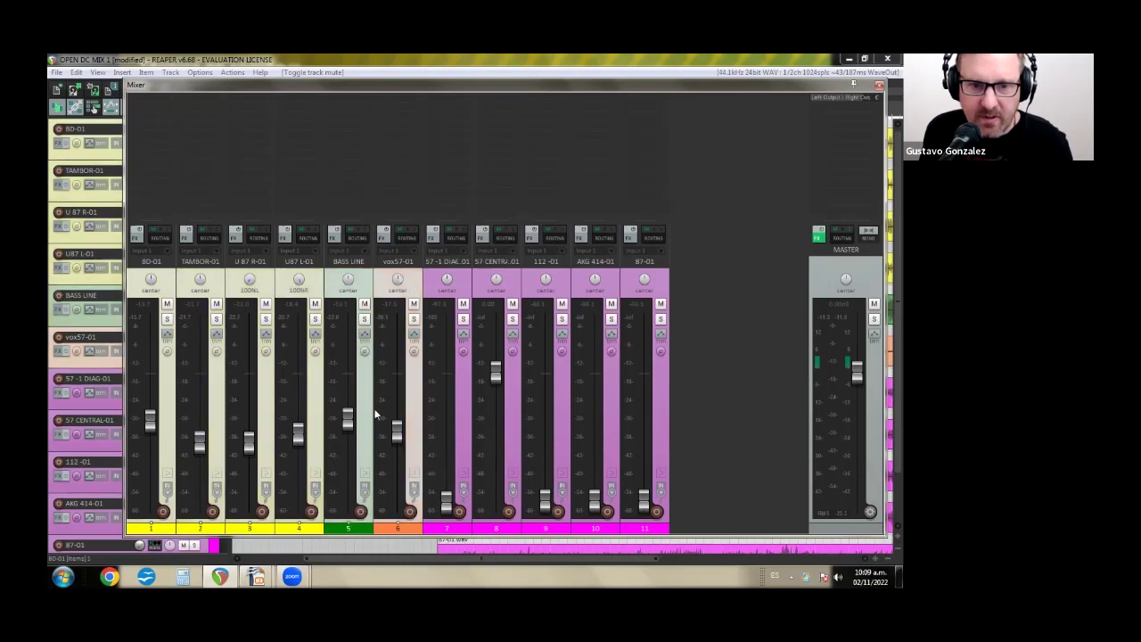
drag(350, 429, 348, 517)
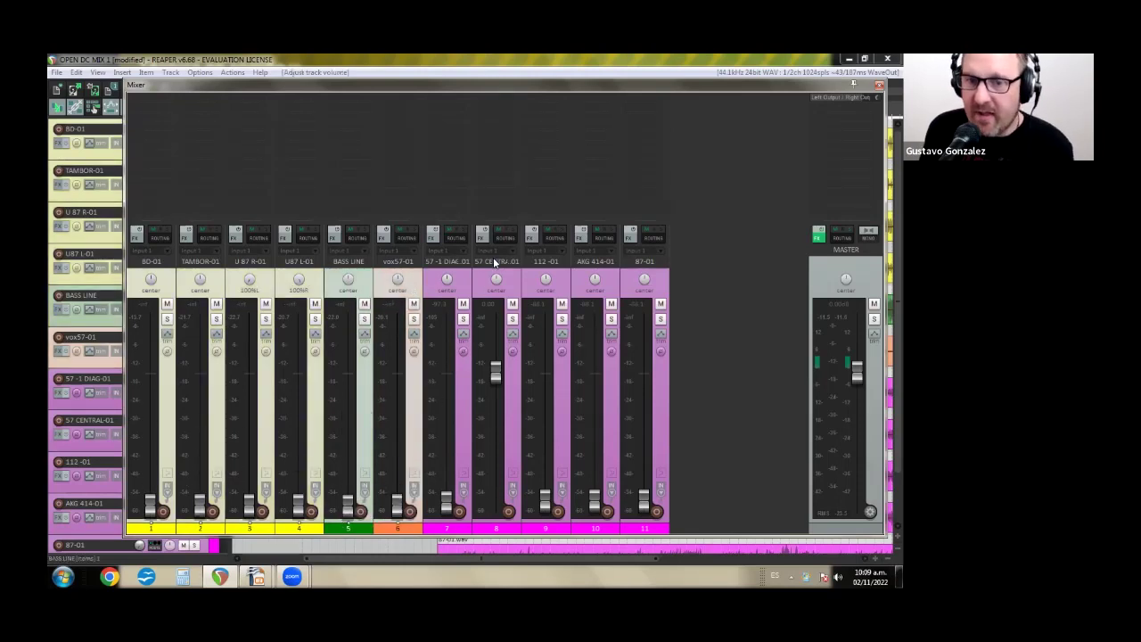
click(491, 268)
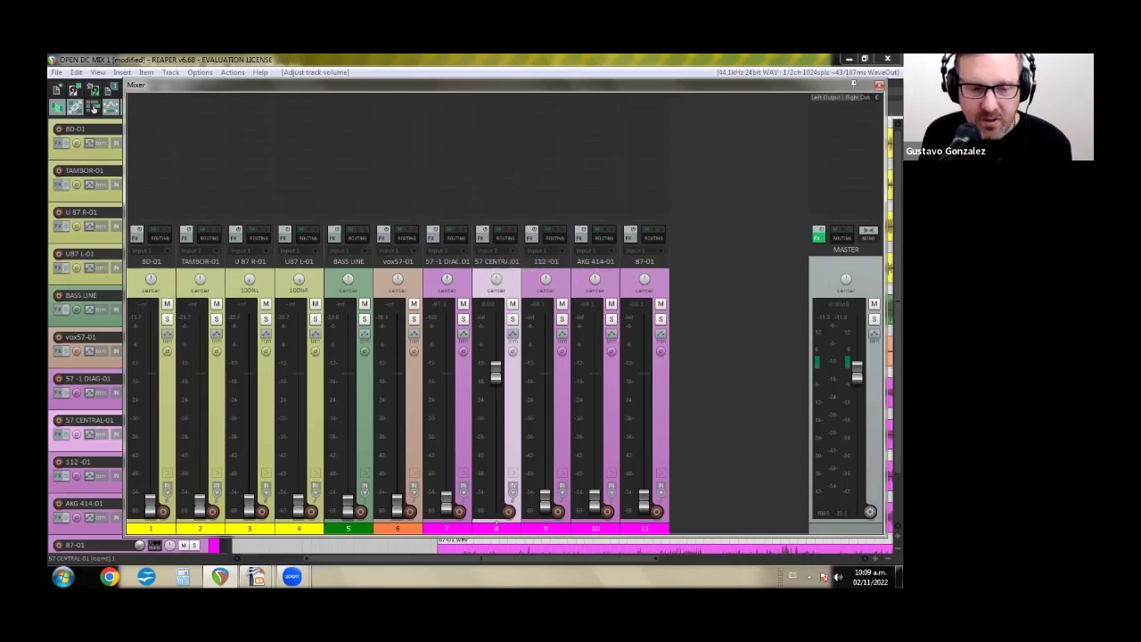
Step: Switch to the running slide show and advance three slides to the Shure SM57 microphone picture
mouse_move(257, 577)
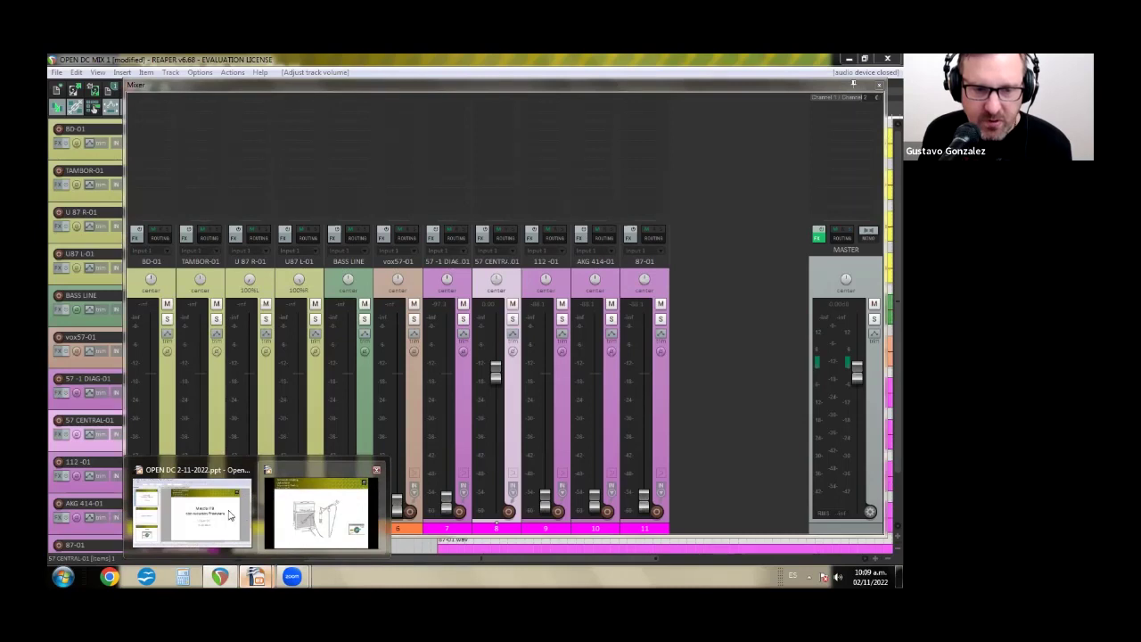
click(317, 518)
key(Right)
key(Right)
key(Right)
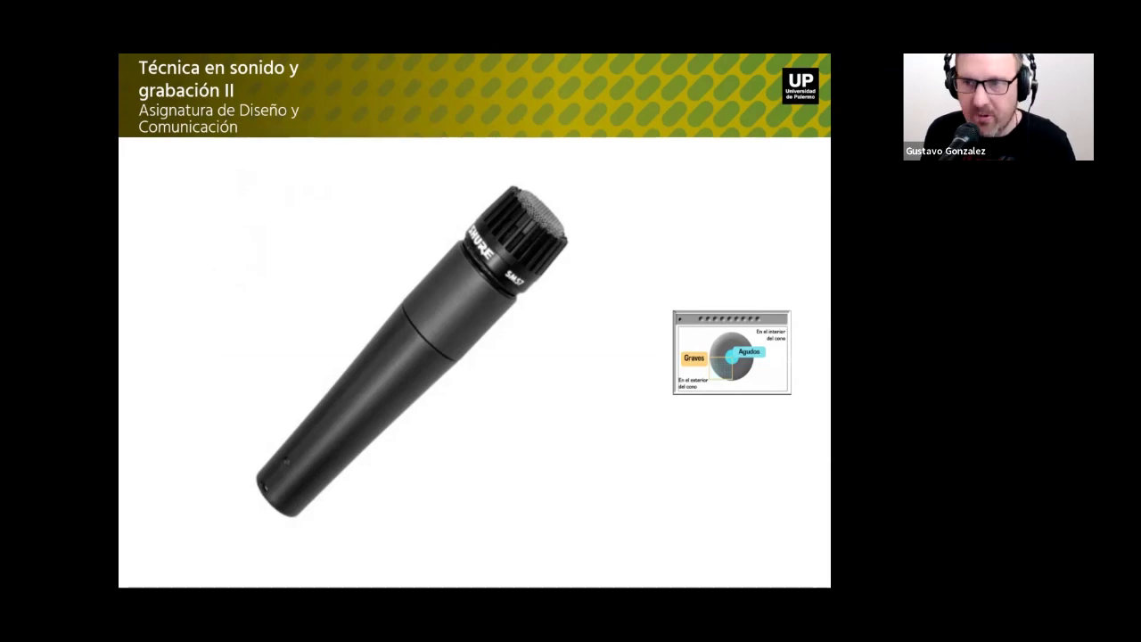
Step: Return to REAPER and audition the 57 CENTRAL-01 track, repositioning the mixer so the timeline ruler stays uncovered
key(alt+Tab)
key(space)
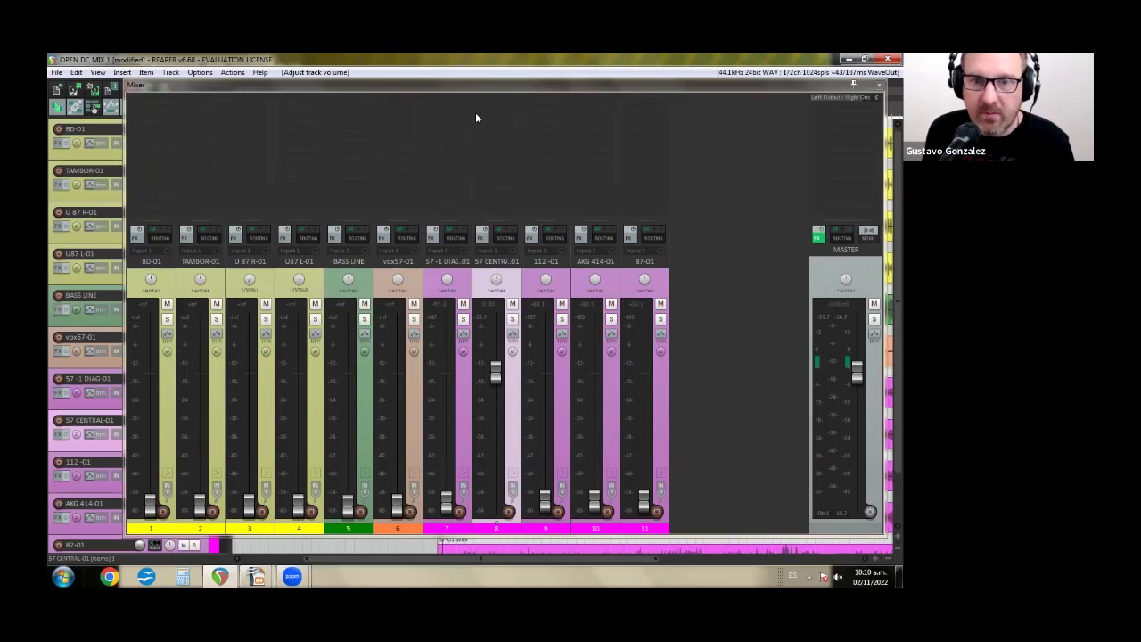
key(ctrl+m)
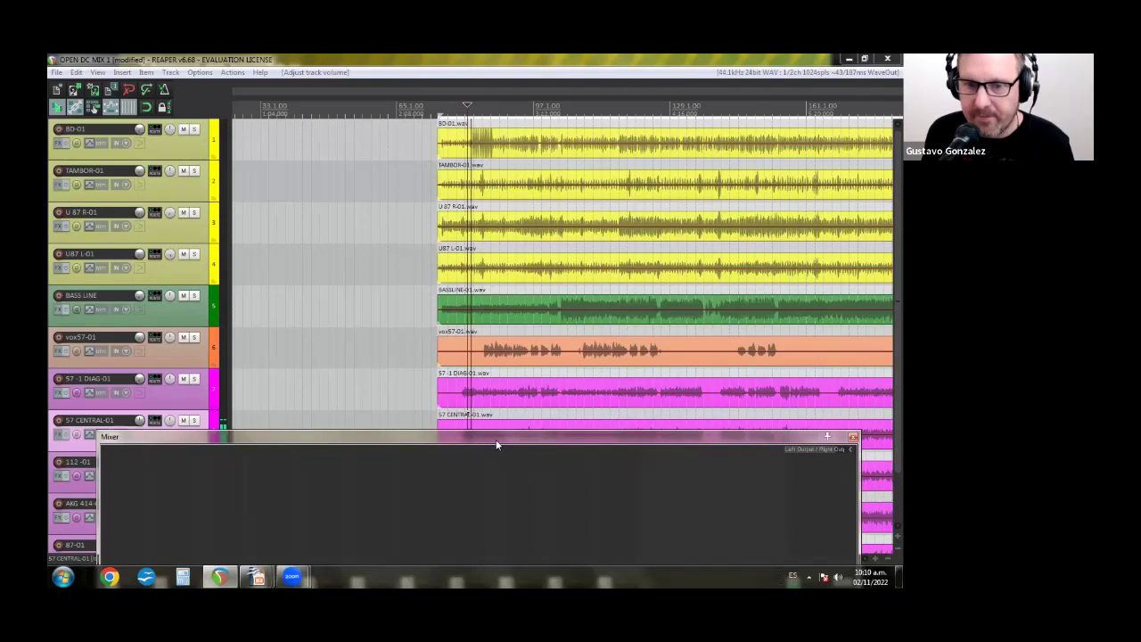
drag(497, 437, 532, 138)
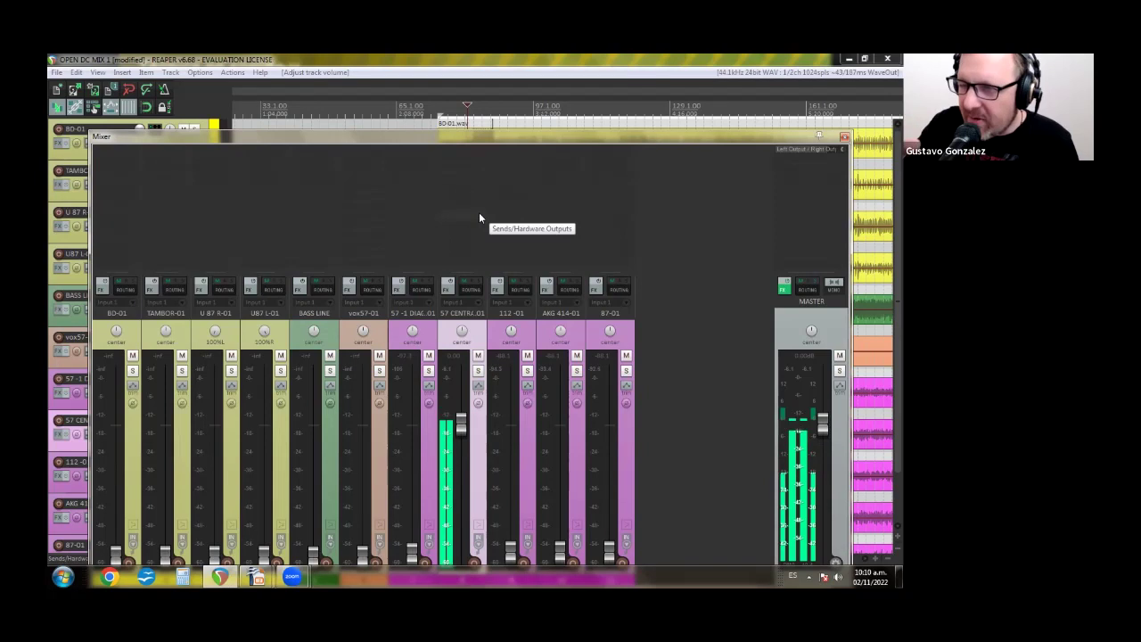
key(space)
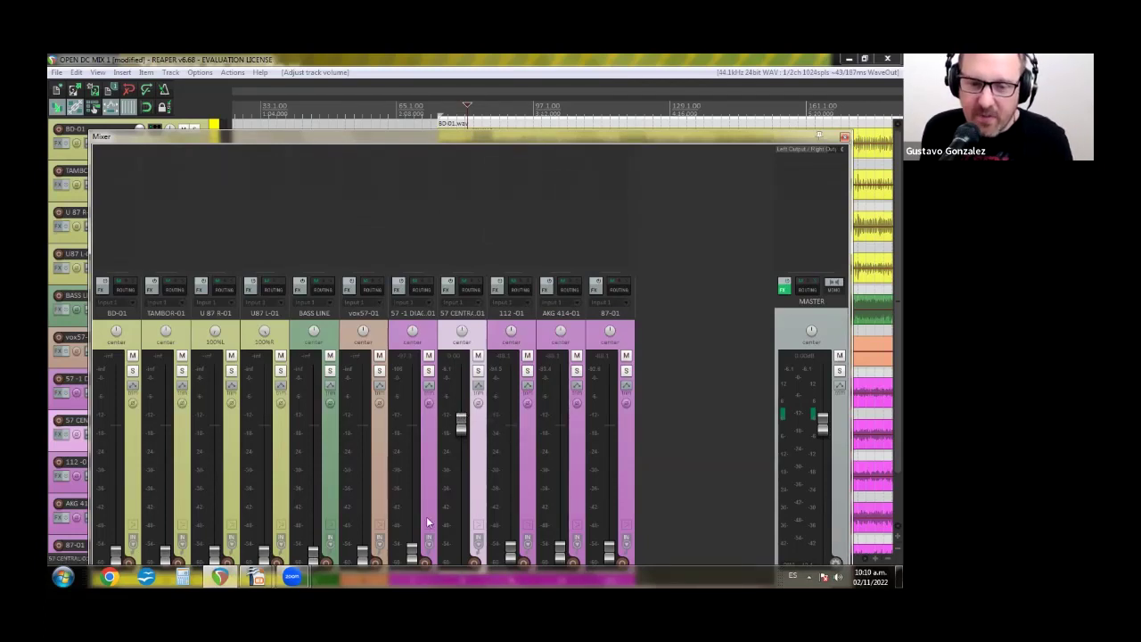
Step: Set the 57 -1 DIAG-01 fader to 0.00 dB and audition that track with 57 CENTRAL-01 muted
double_click(416, 560)
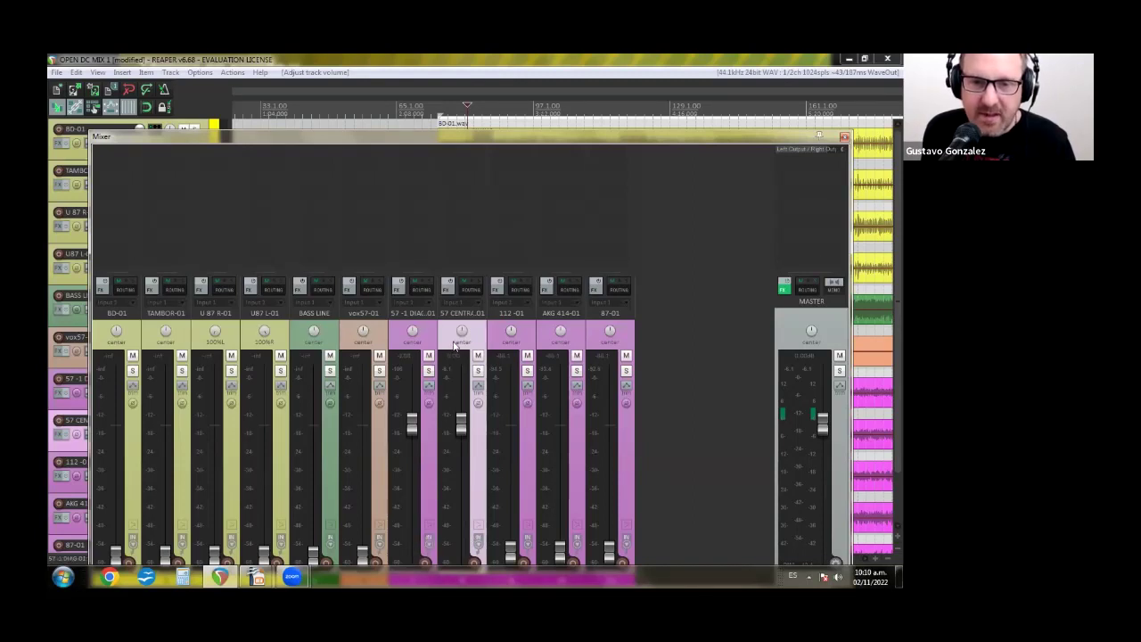
click(478, 355)
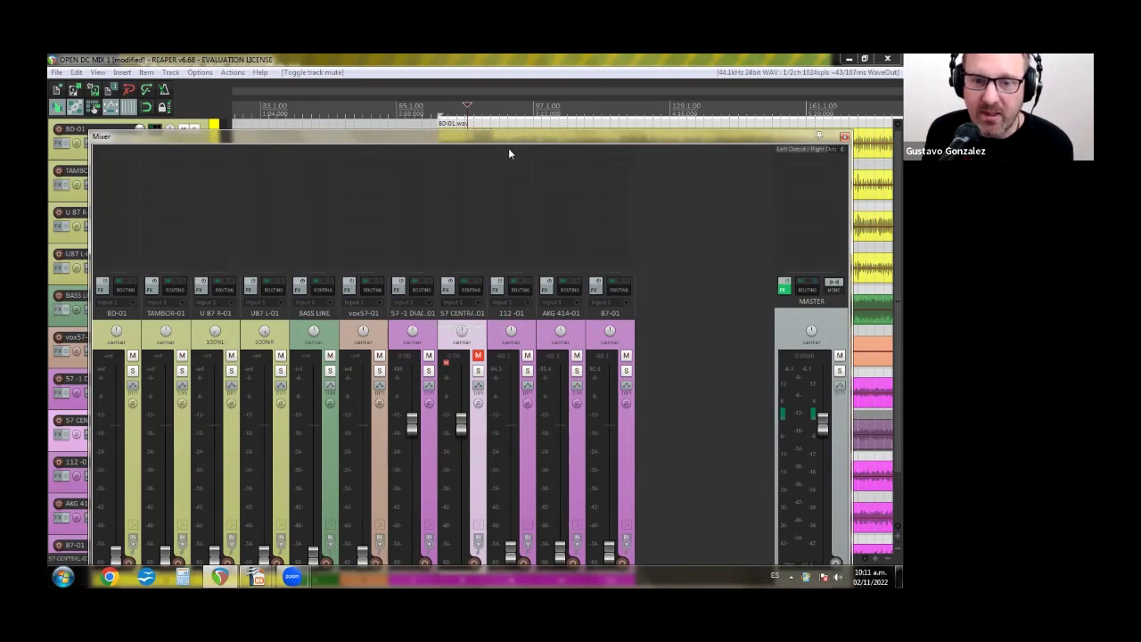
drag(509, 153, 493, 149)
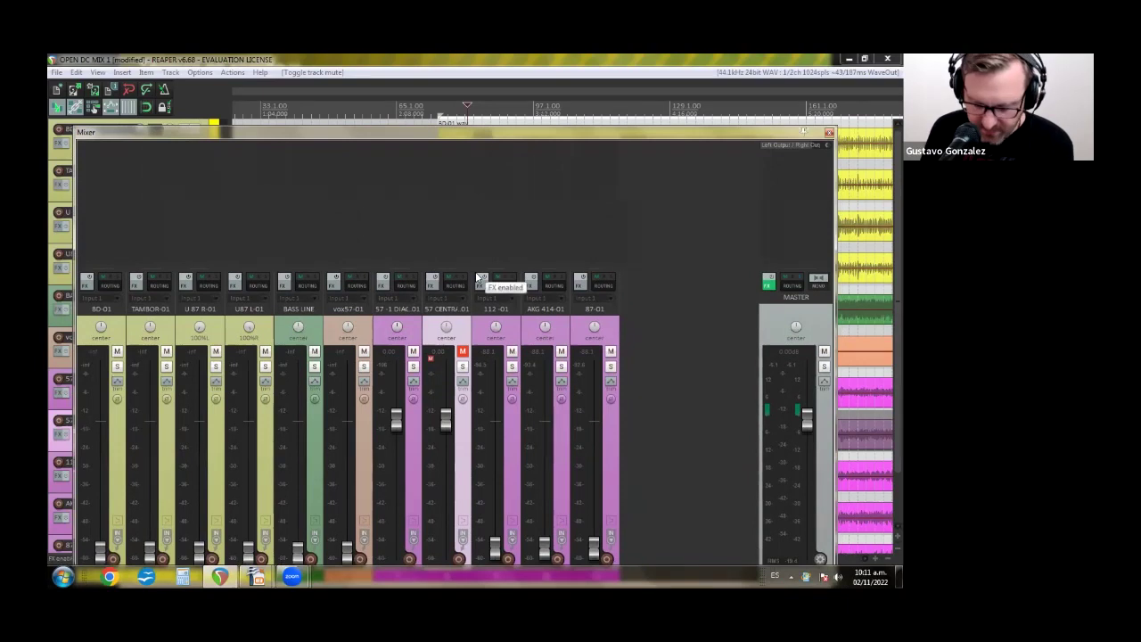
key(space)
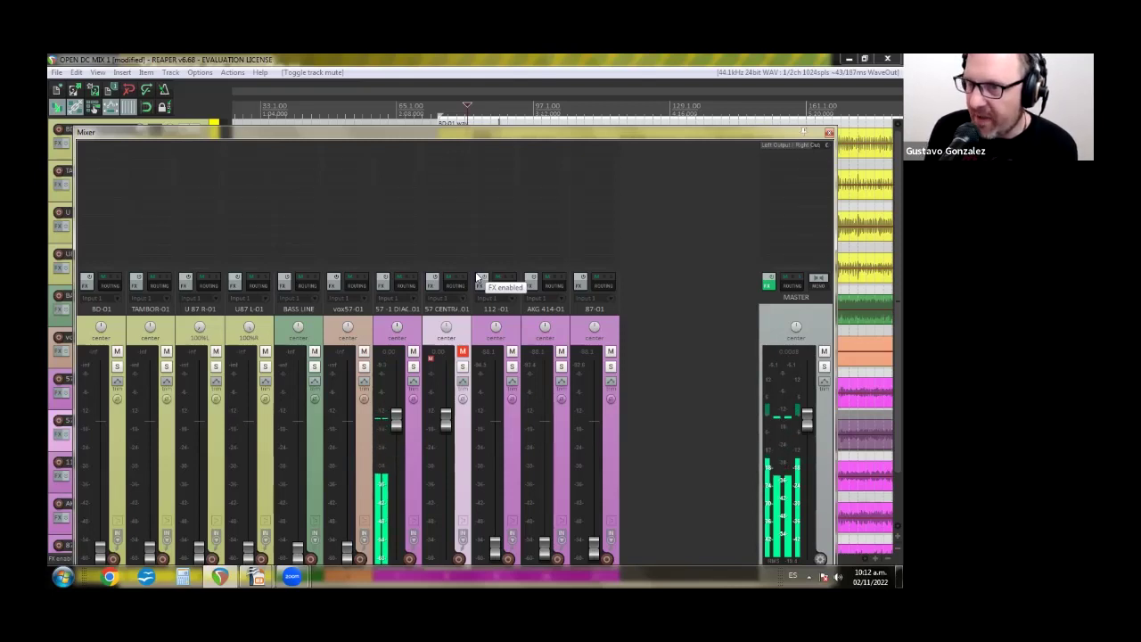
key(space)
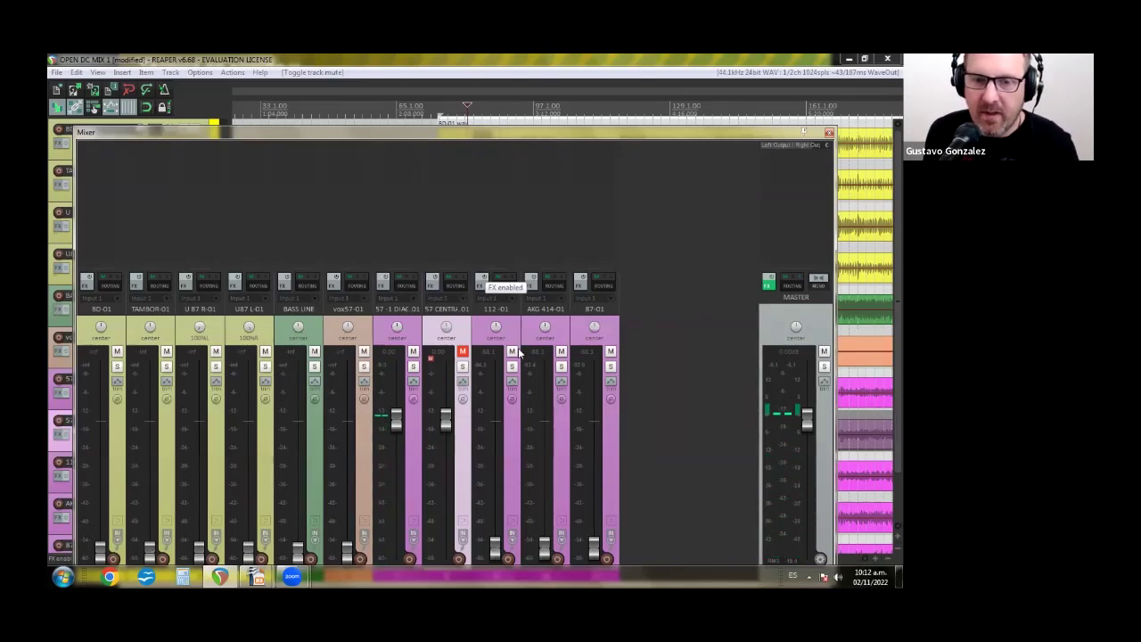
Step: Unmute 57 CENTRAL-01, mute 57 -1 DIAG-01 and audition the central microphone for comparison
click(462, 353)
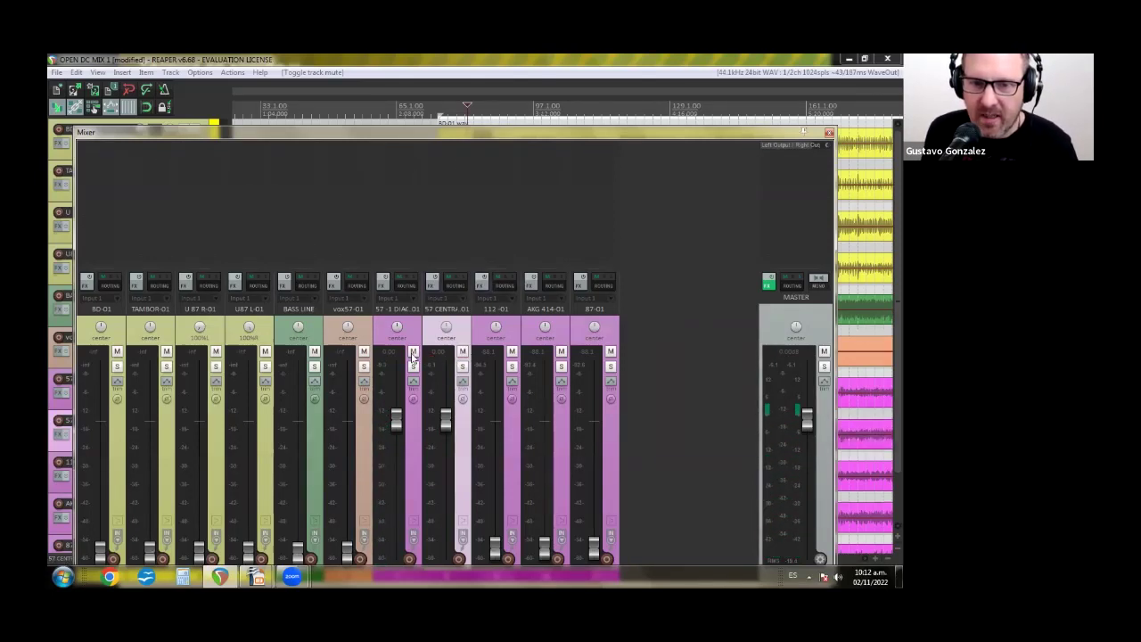
click(413, 353)
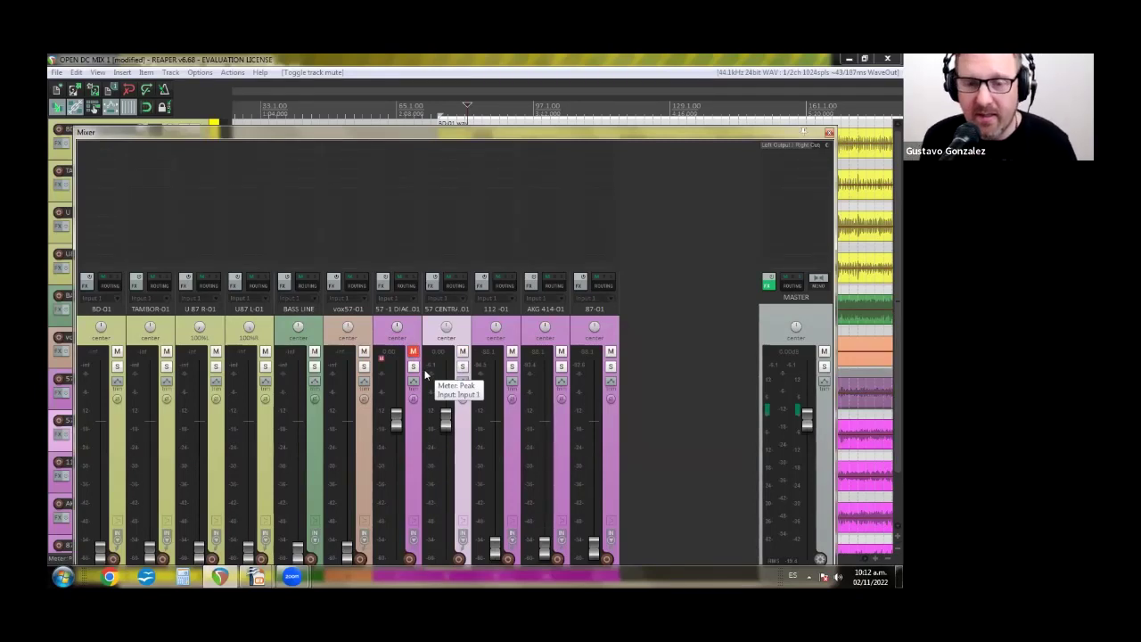
key(space)
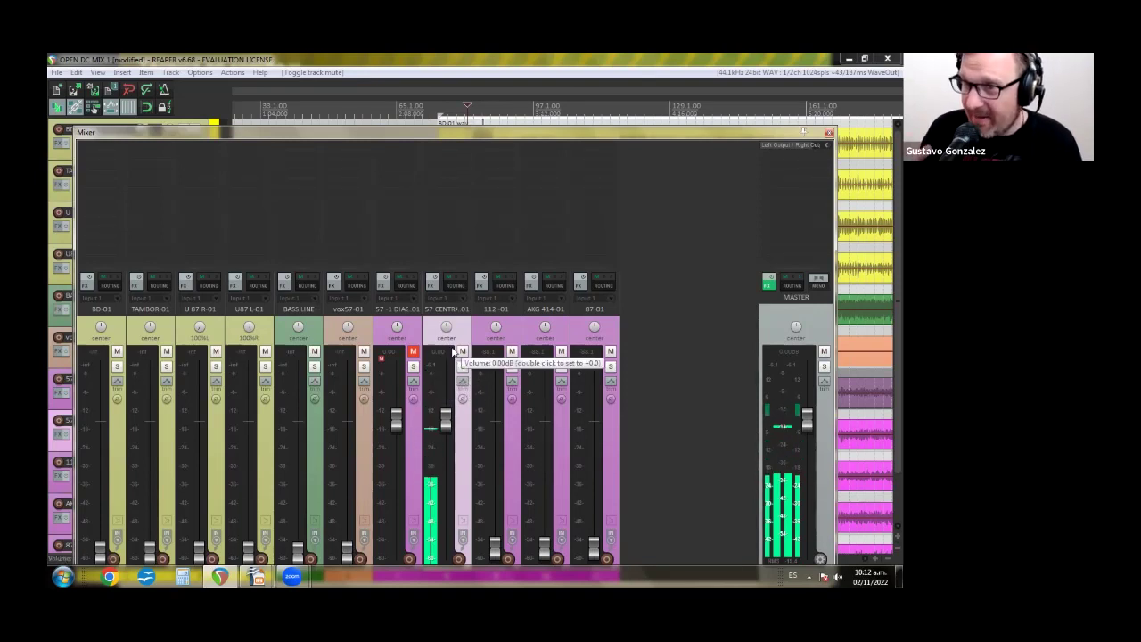
key(space)
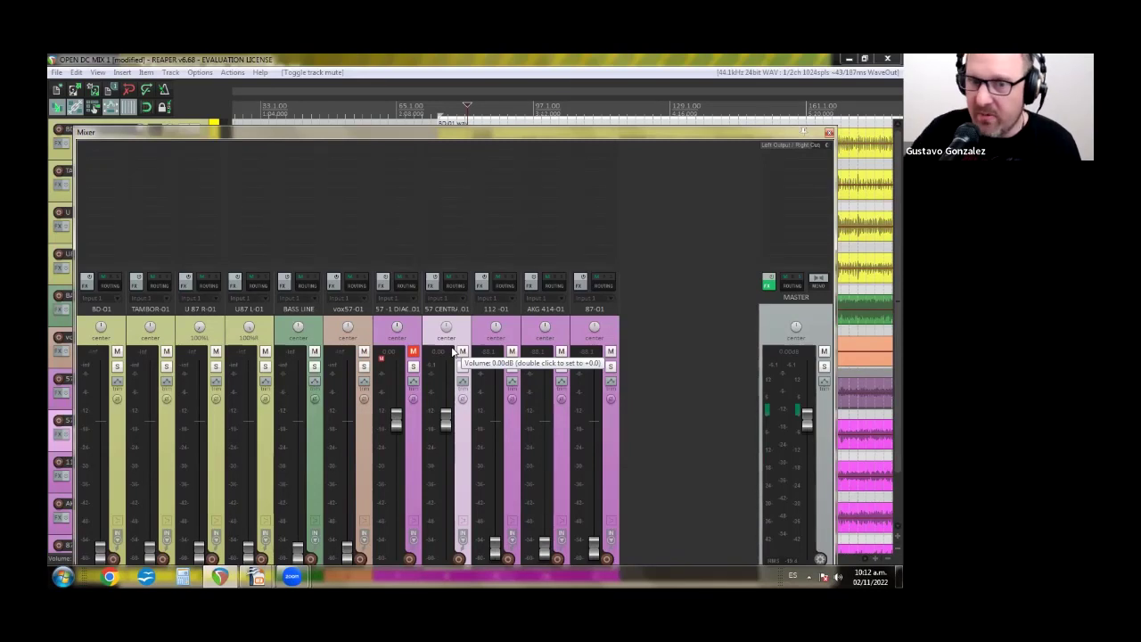
Step: Swap the mutes to audition 57 -1 DIAG-01 again, and unmute 57 CENTRAL-01 to hear both microphones together
click(461, 351)
click(414, 352)
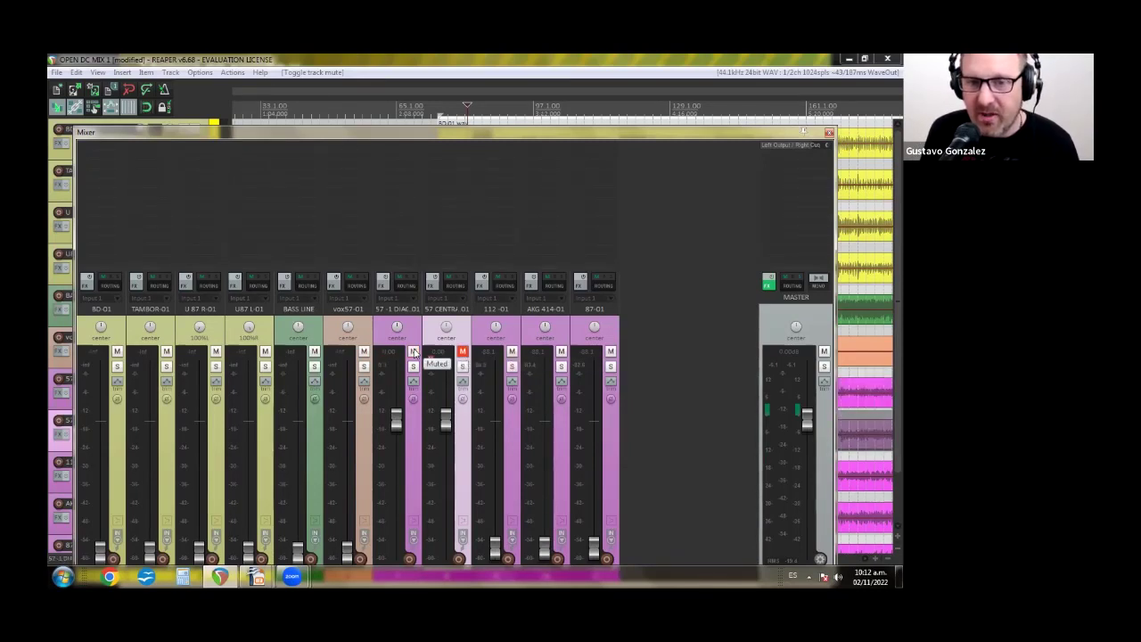
key(space)
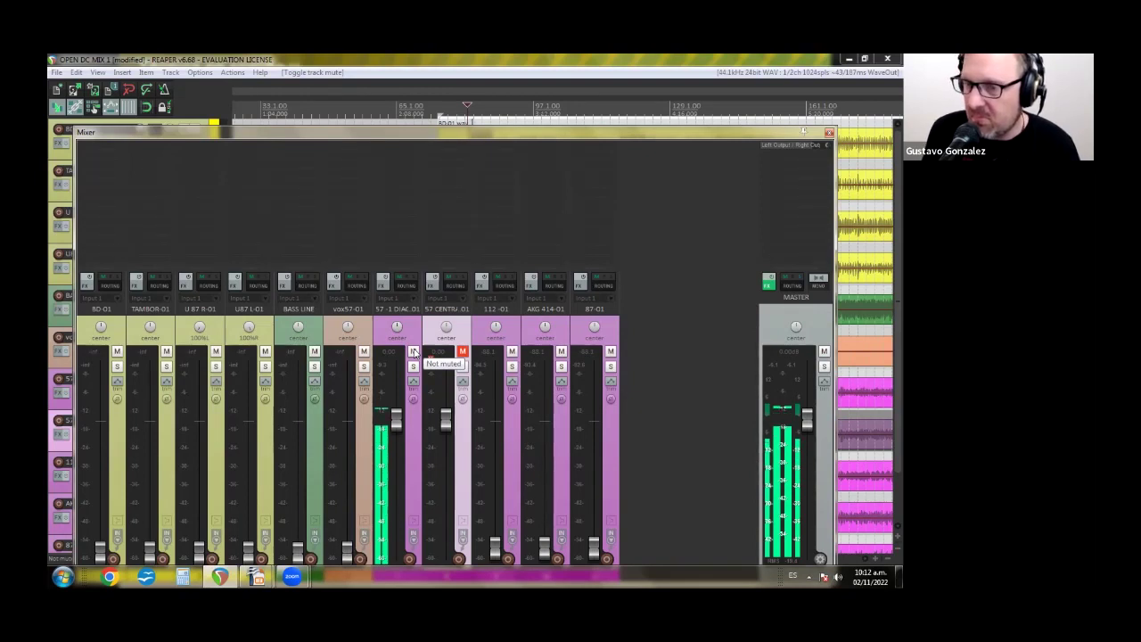
key(space)
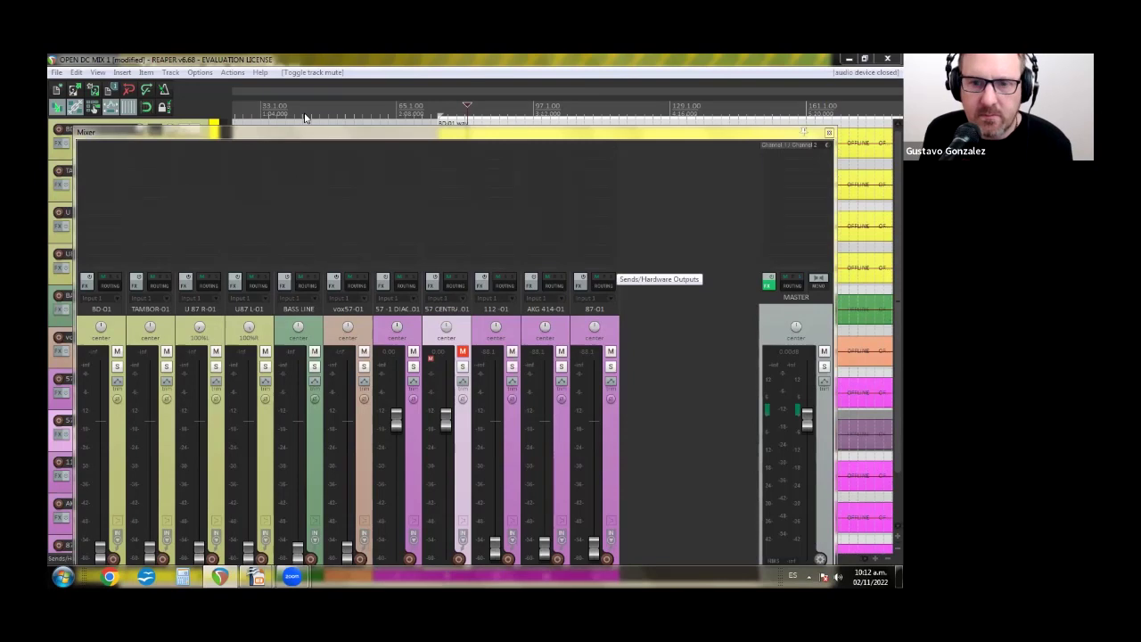
click(460, 350)
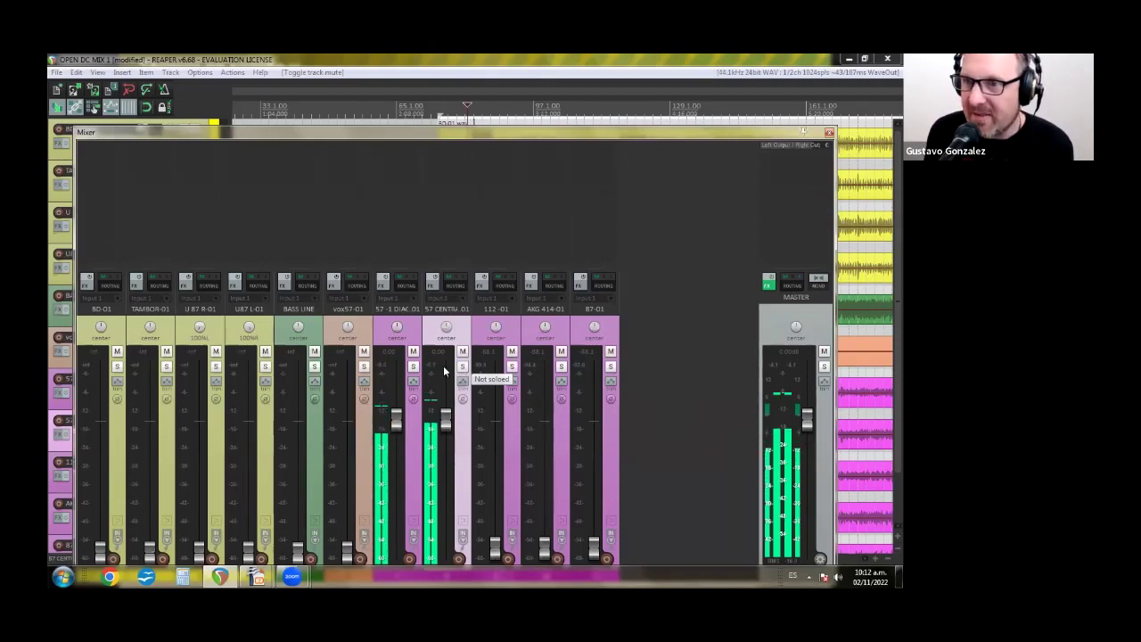
Step: Audition the two 57 tracks in turn by muting 57 CENTRAL-01 and then 57 -1 DIAG-01, and unmute both
click(363, 114)
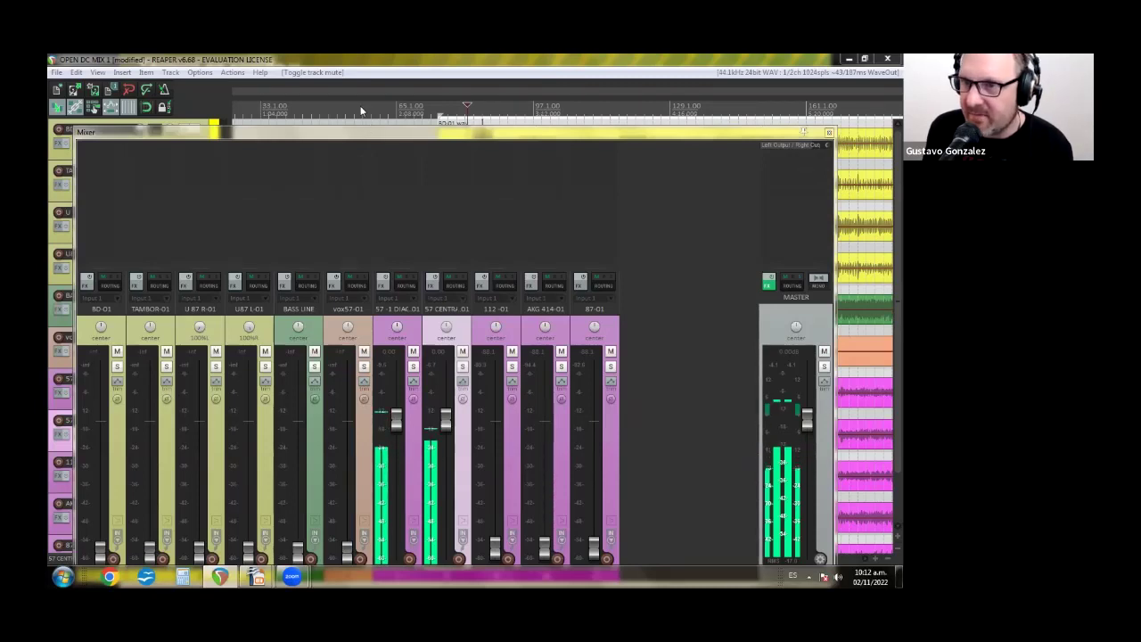
click(463, 352)
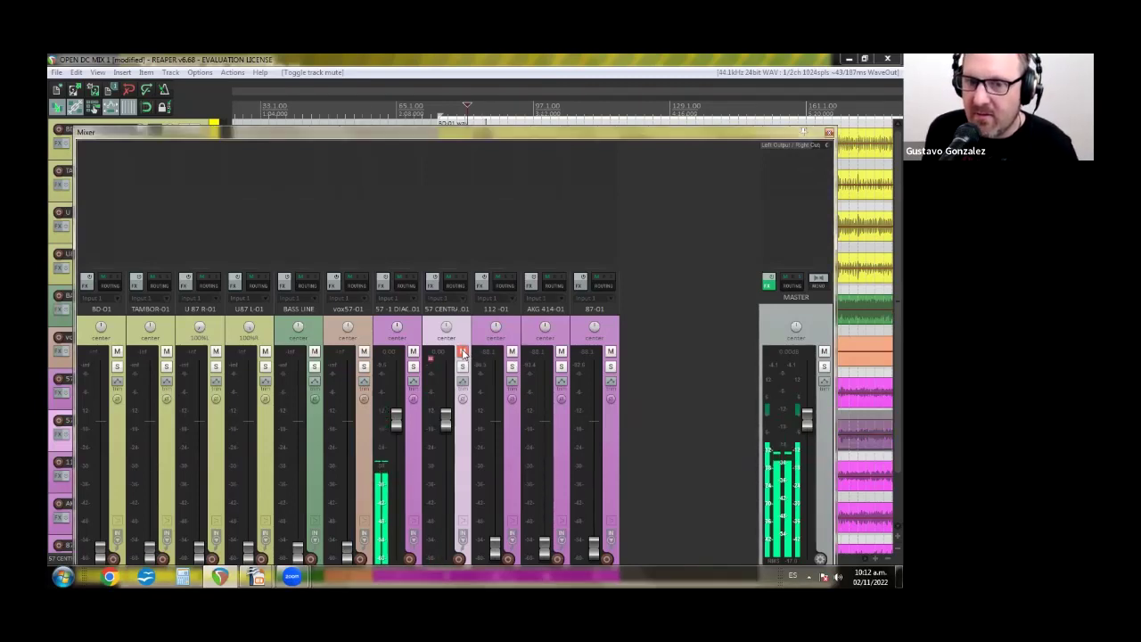
click(413, 352)
click(461, 352)
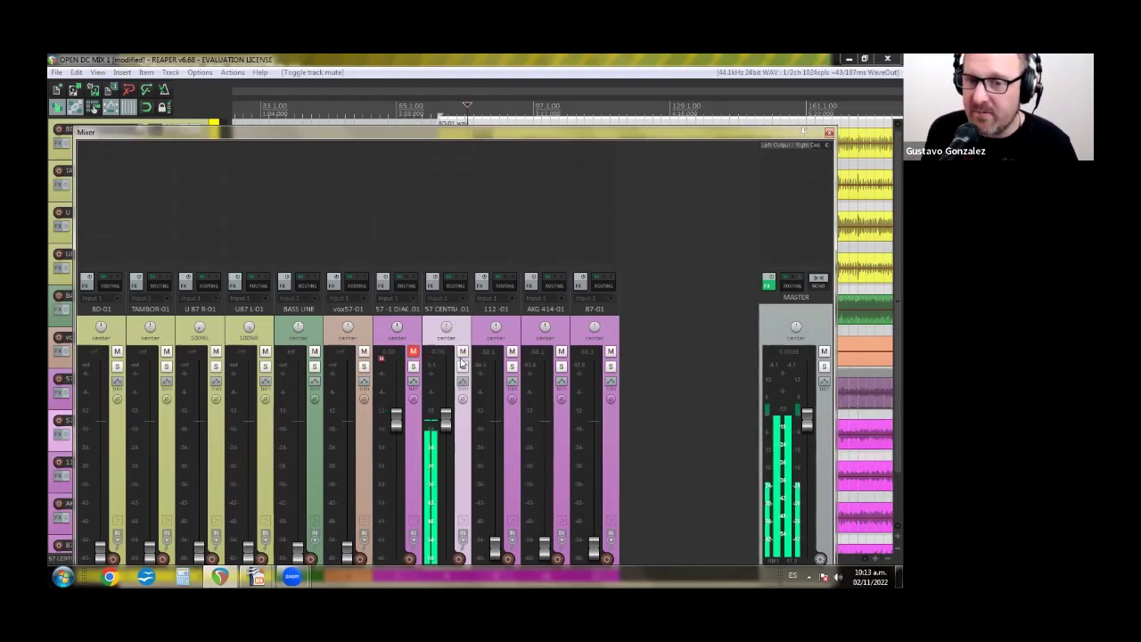
click(414, 352)
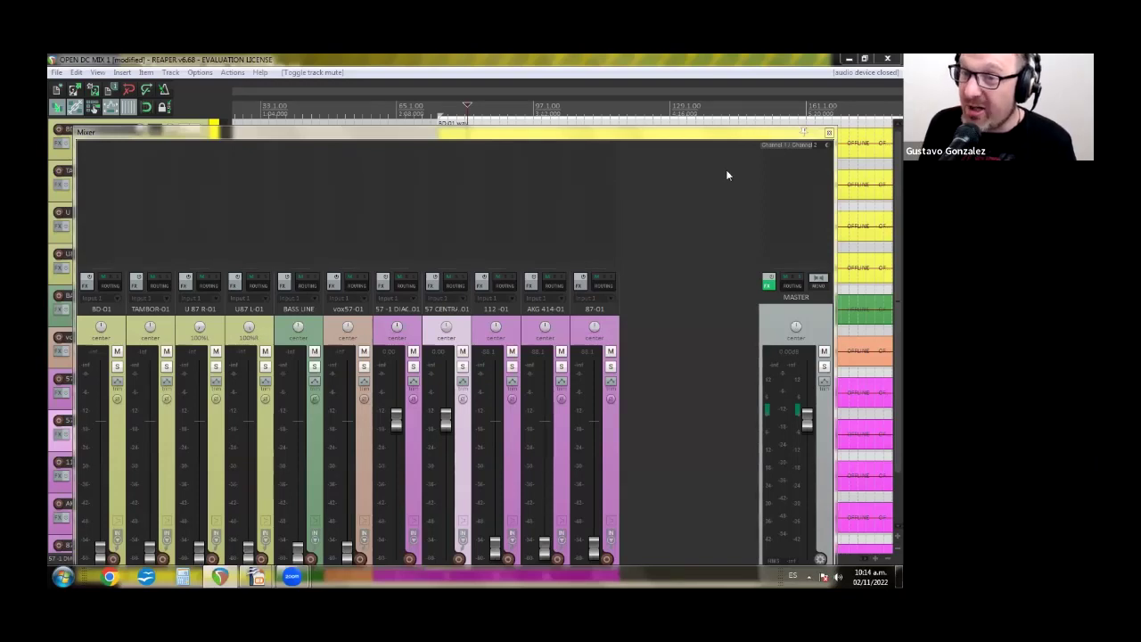
Step: Hide the mixer, place the edit cursor at the guitar re-entry around bar 141 and turn off snapping
key(ctrl+m)
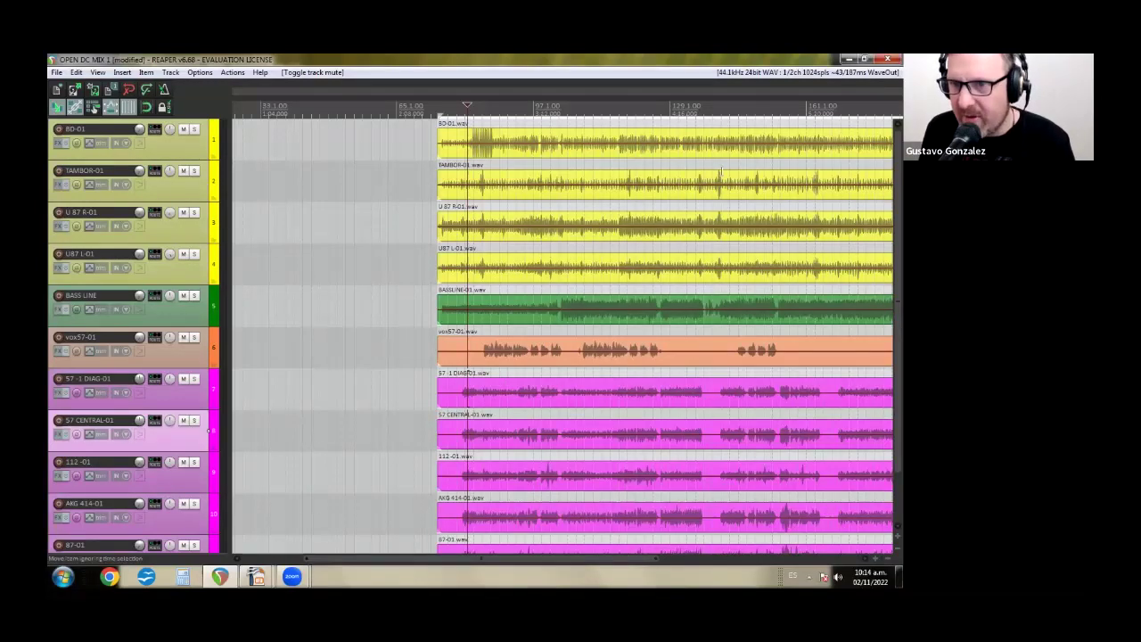
click(737, 109)
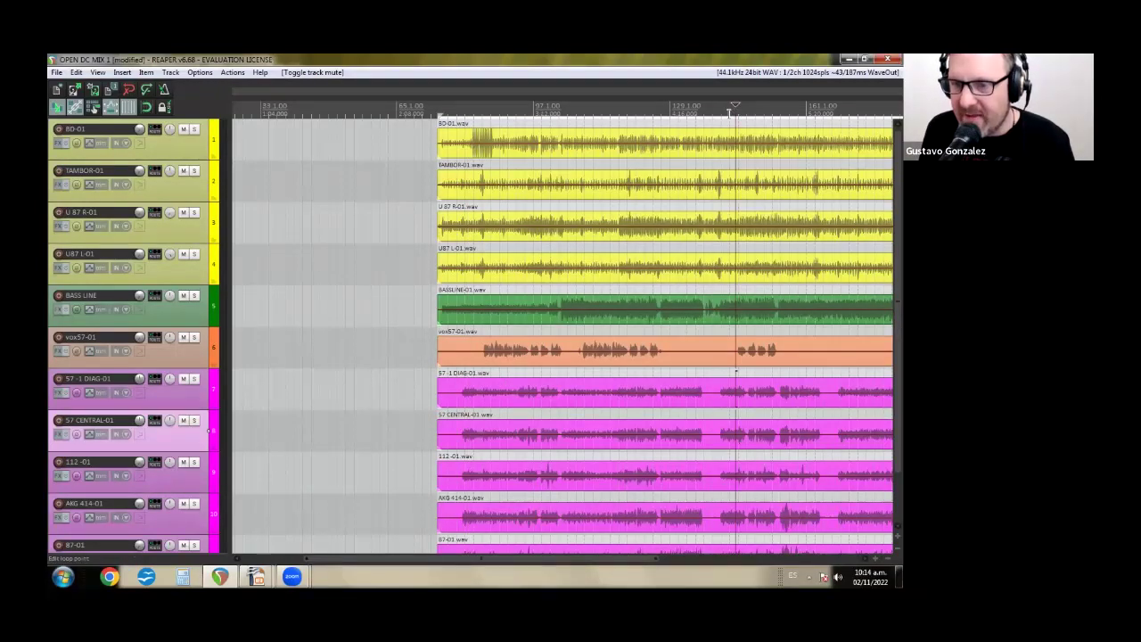
click(722, 108)
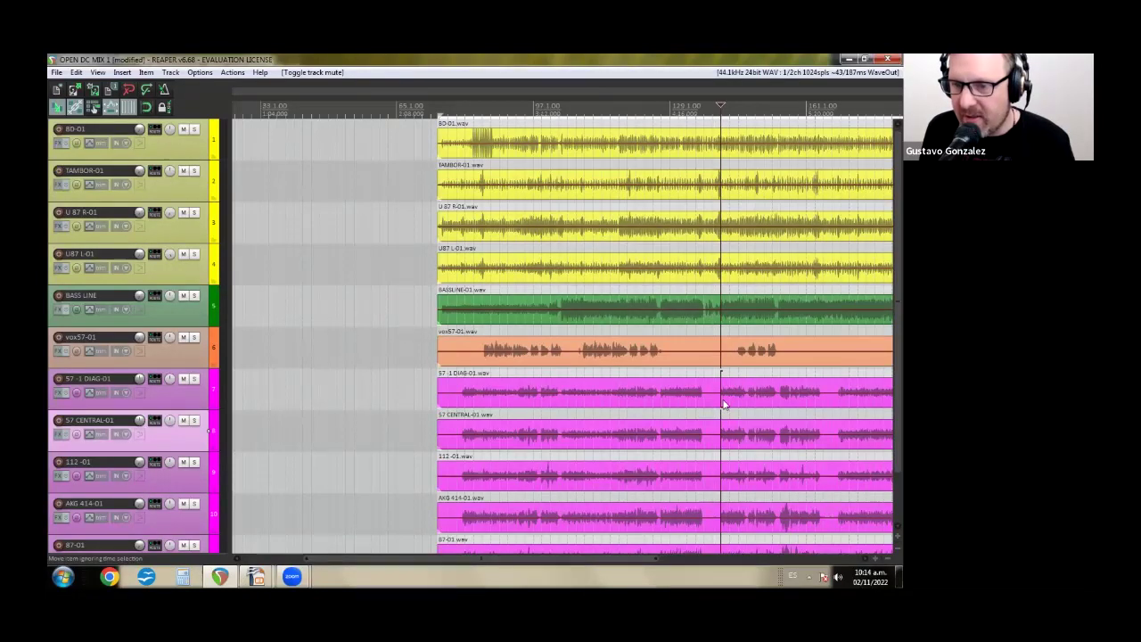
click(146, 108)
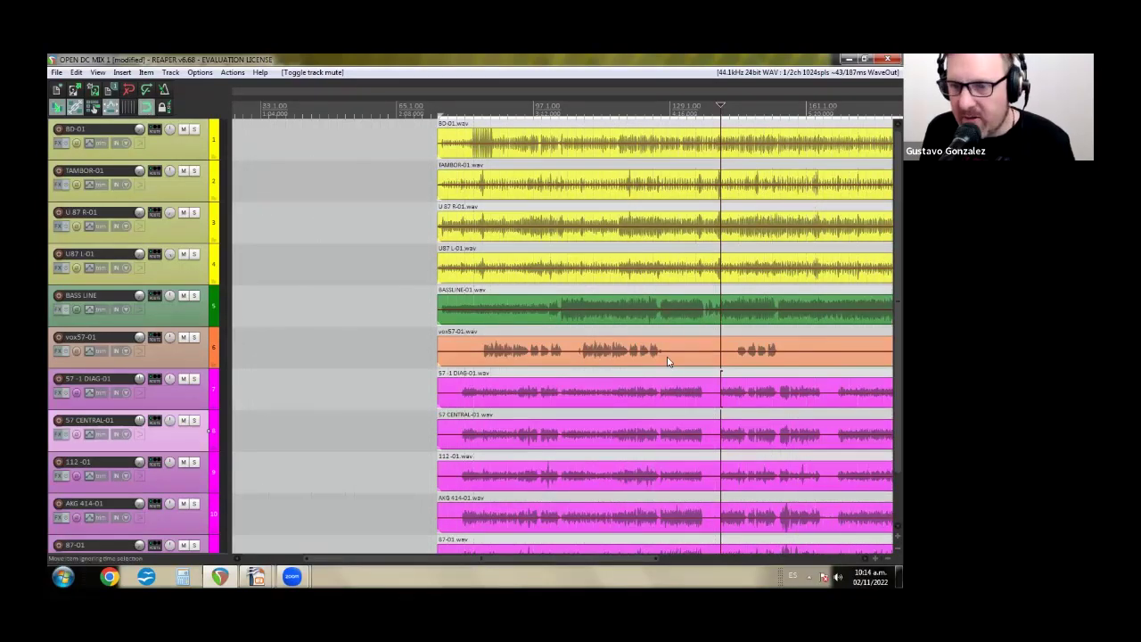
Step: Refine the edit cursor position around the first guitar note just after 141.1.00
scroll(668, 361, up, 10)
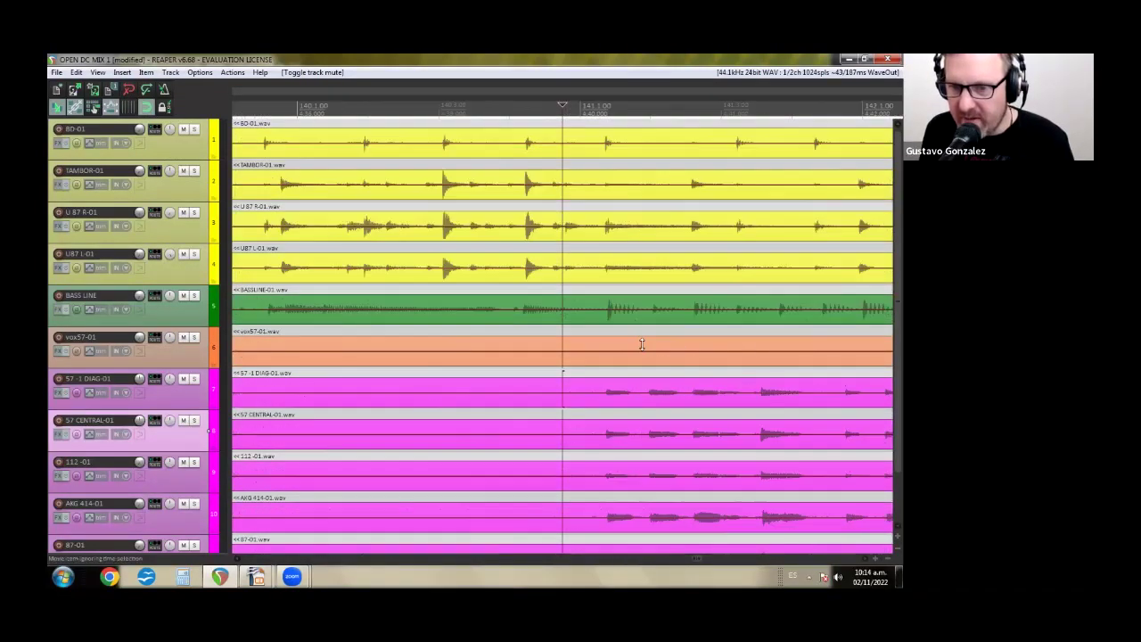
scroll(641, 344, up, 2)
click(635, 114)
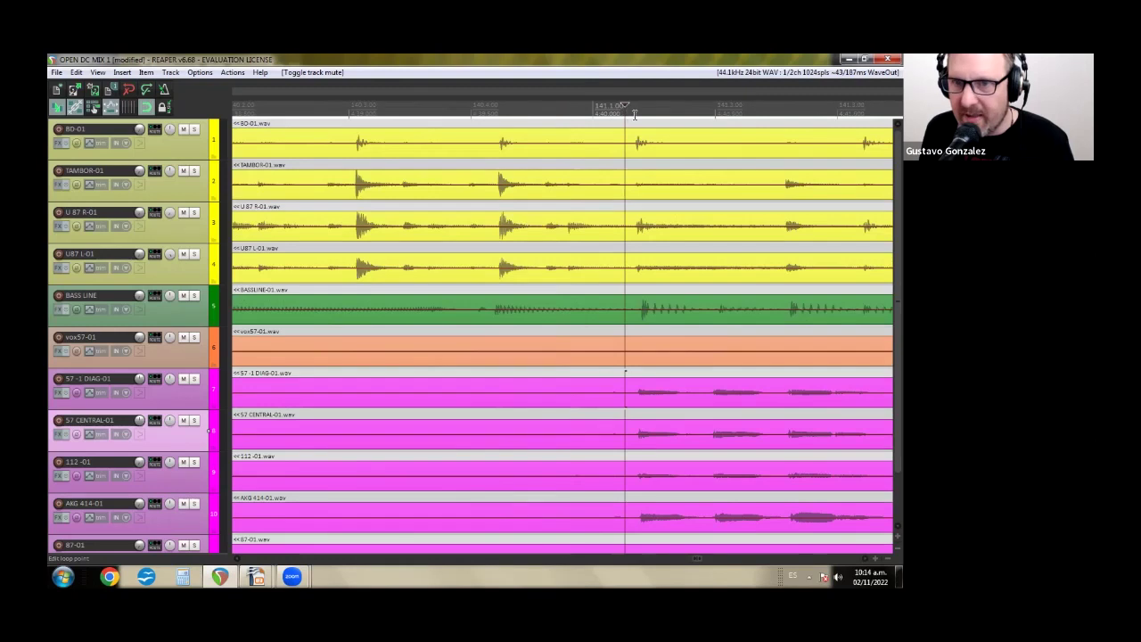
click(635, 113)
scroll(638, 113, up, 2)
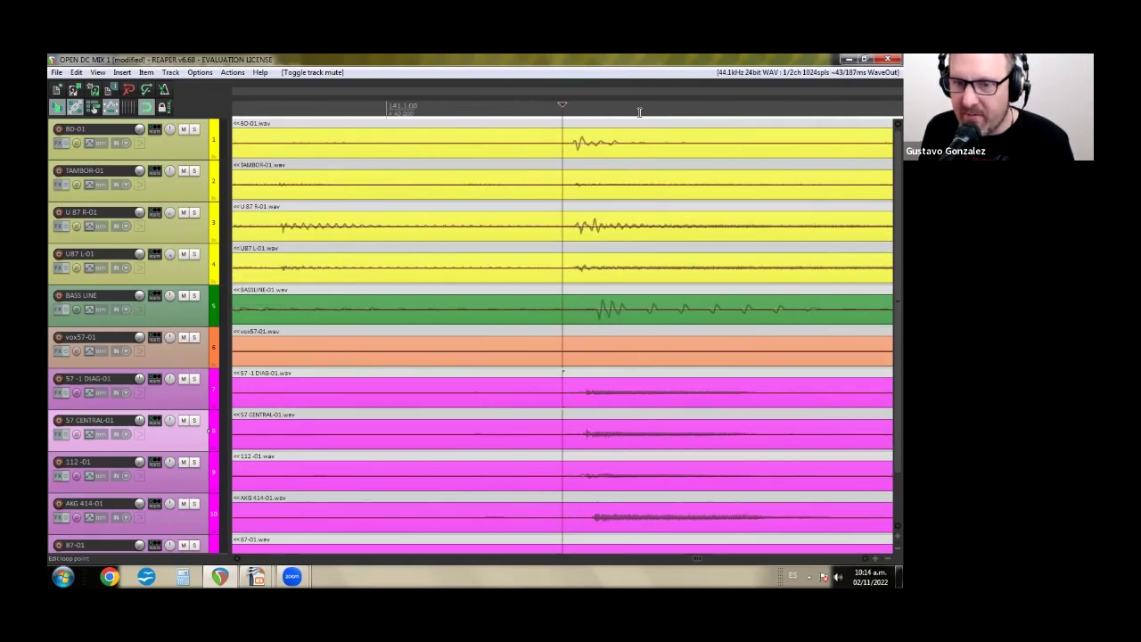
click(604, 112)
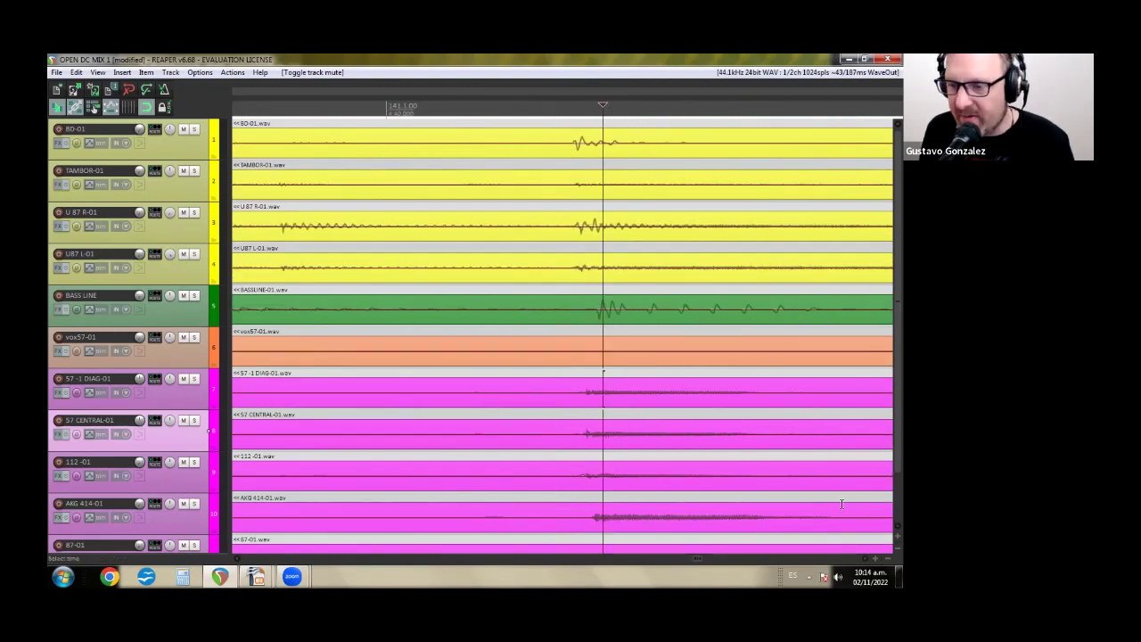
Step: Enlarge the track heights to inspect the two 57 waveforms and place the edit cursor at the start of the note's attack
scroll(885, 541, up, 3)
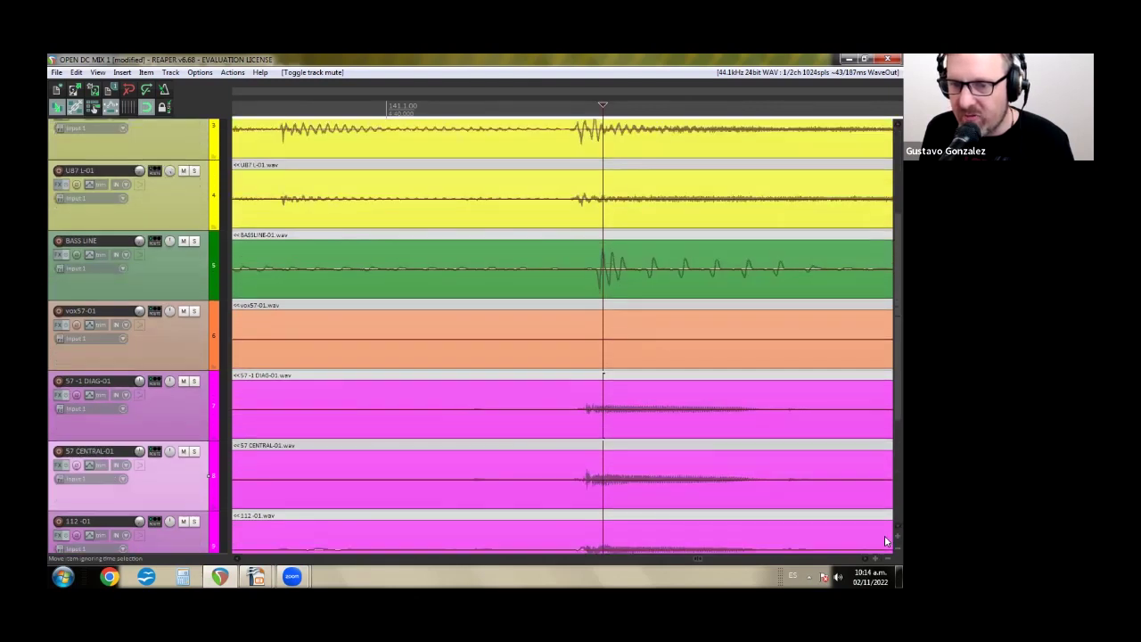
scroll(885, 541, up, 6)
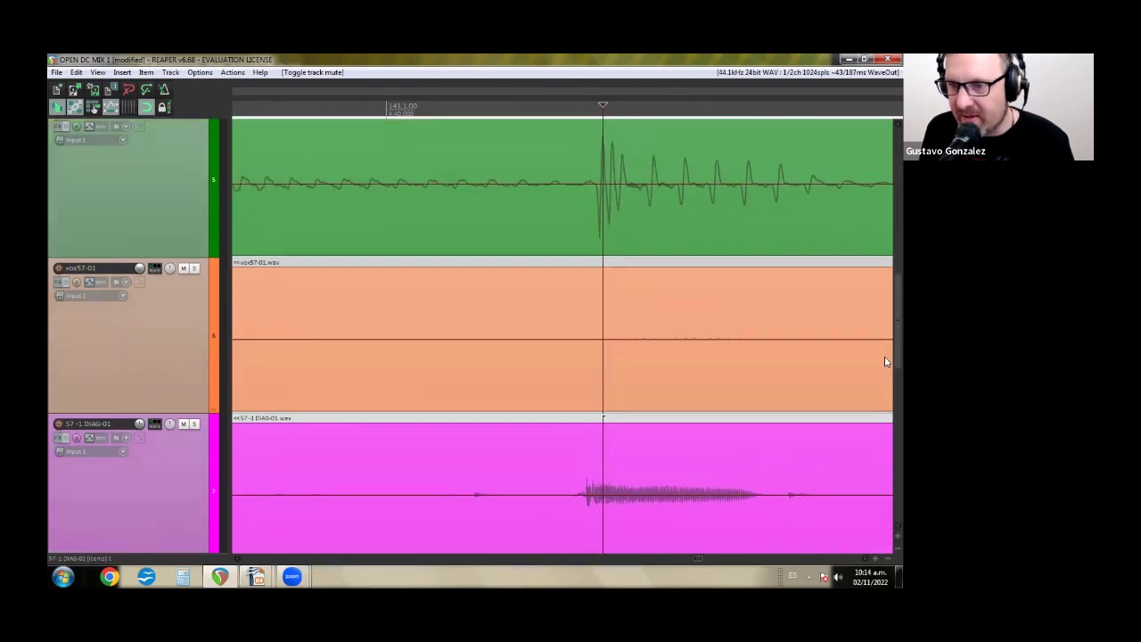
scroll(884, 374, down, 3)
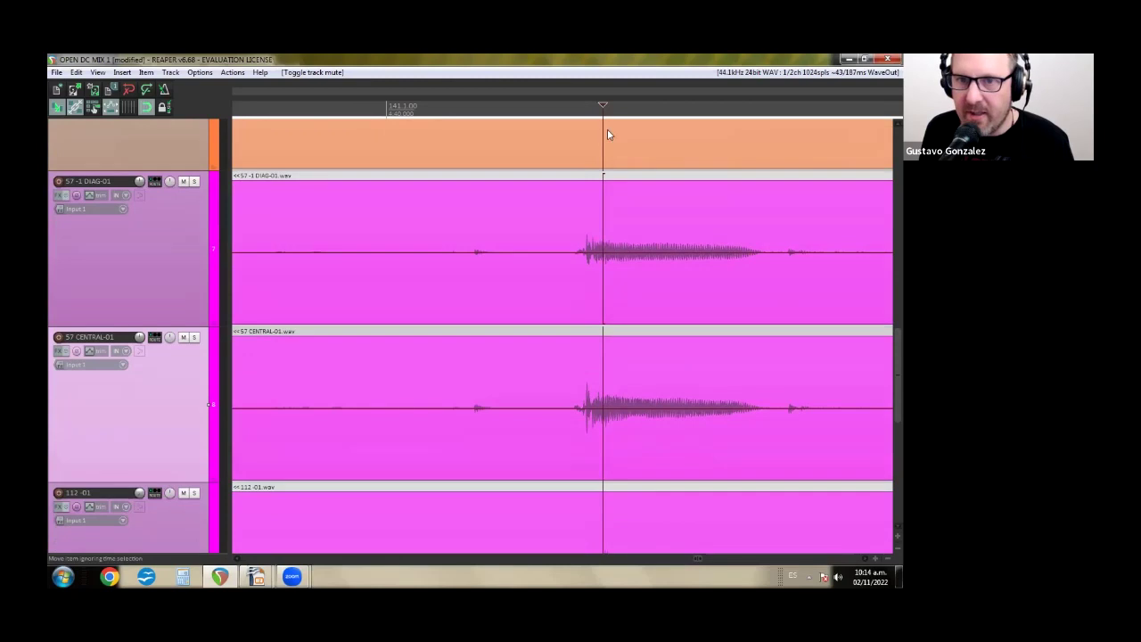
scroll(607, 135, up, 5)
scroll(604, 173, up, 2)
click(673, 127)
scroll(671, 123, up, 2)
scroll(579, 337, up, 4)
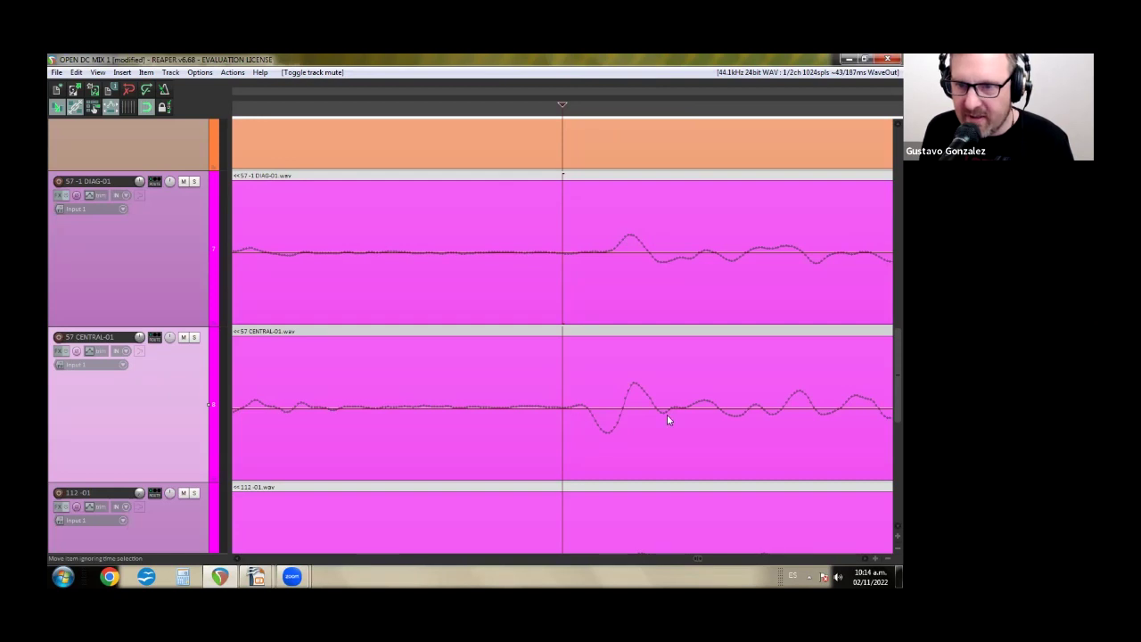
Step: Place the edit cursor on the next attack and compare the waveforms of 57 -1 DIAG-01 and 57 CENTRAL-01 there
scroll(685, 377, down, 3)
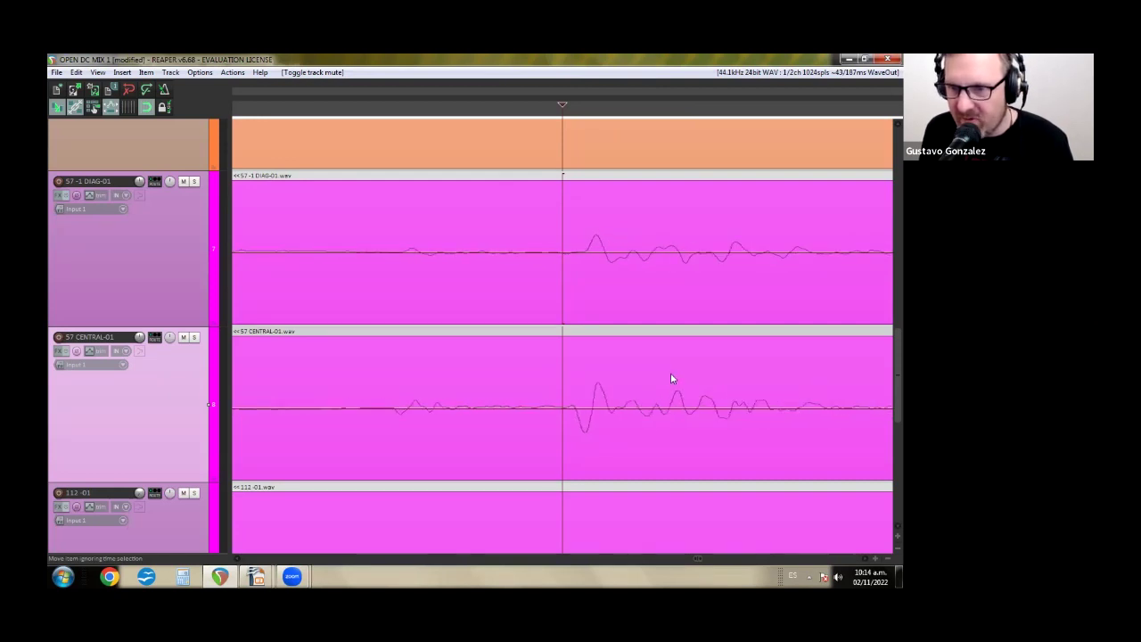
scroll(700, 366, down, 2)
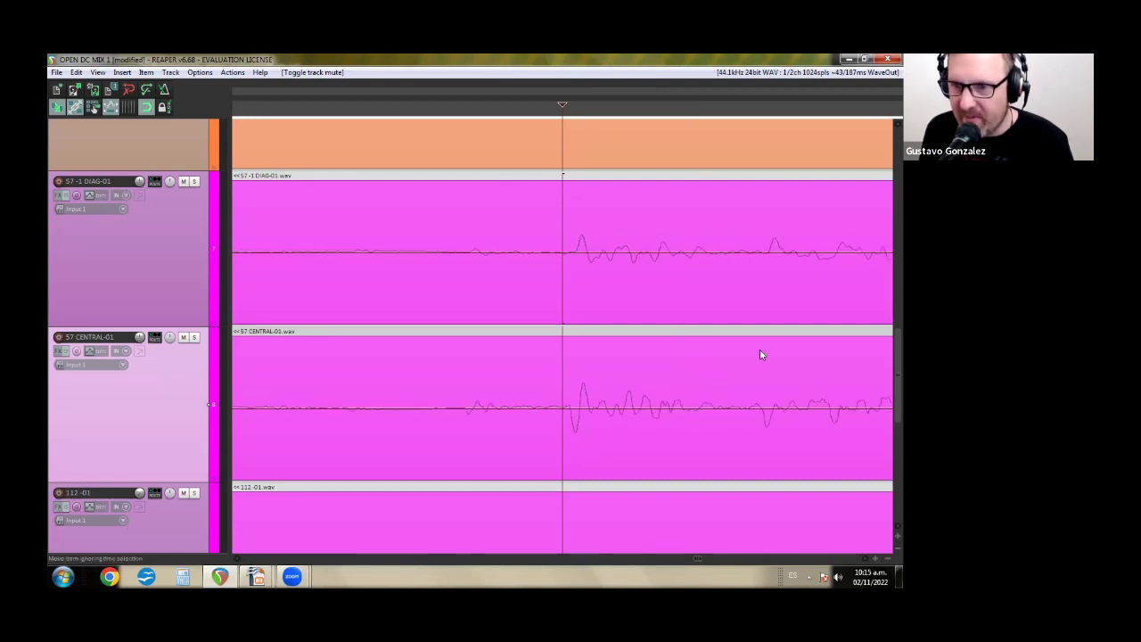
click(765, 117)
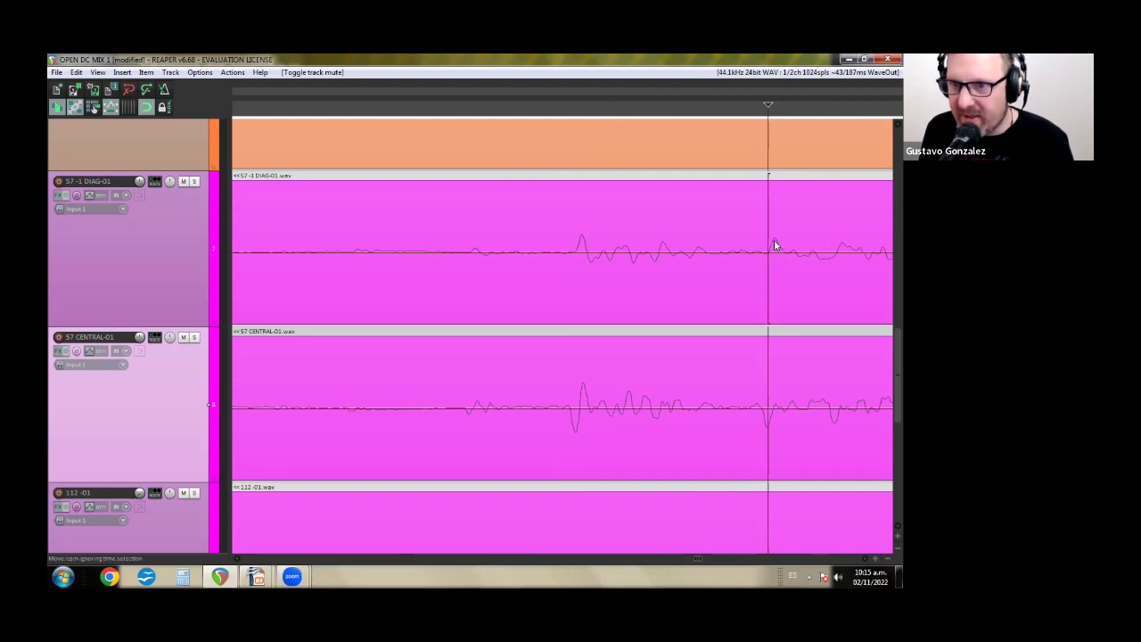
scroll(588, 430, up, 5)
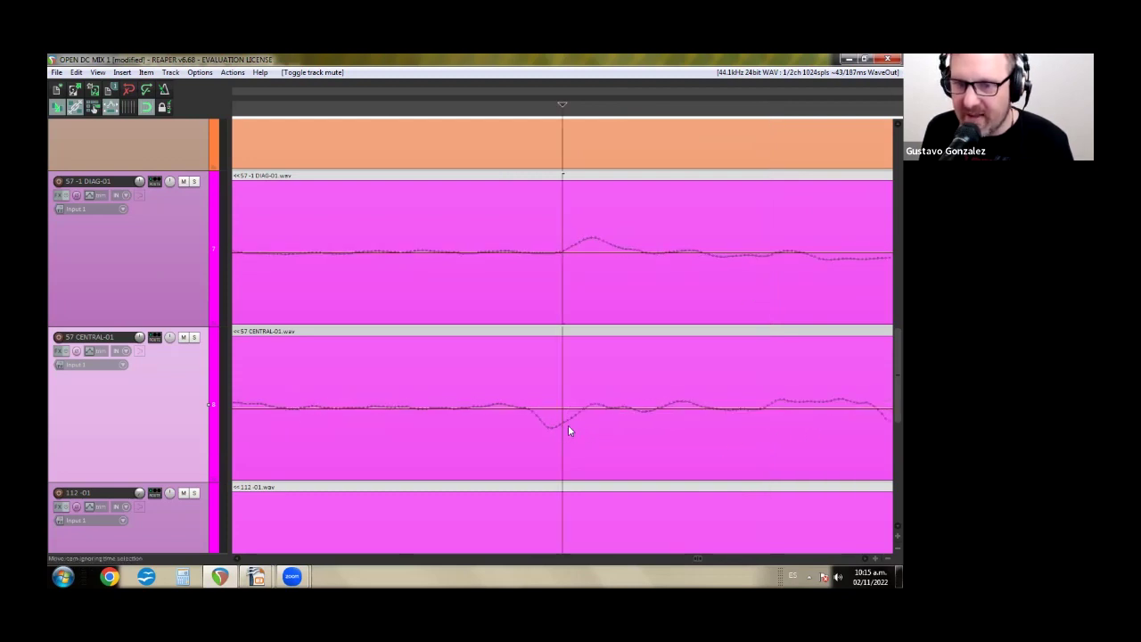
Step: Nudge the 57 CENTRAL-01 item slightly later to align its attack with 57 -1 DIAG-01 at the edit cursor
drag(580, 425, 622, 435)
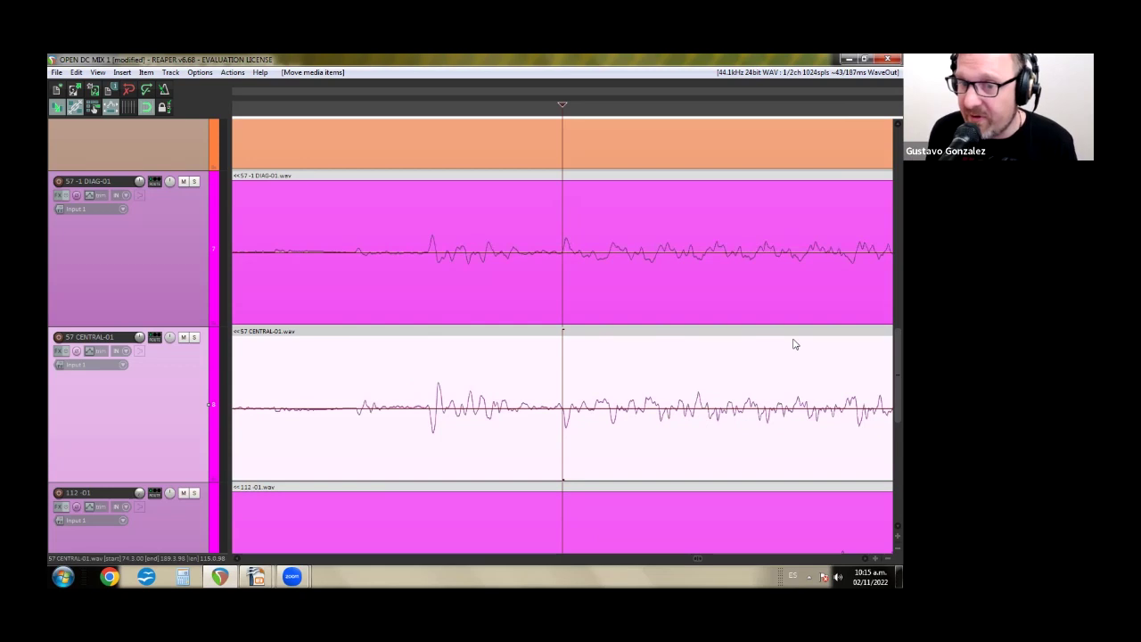
scroll(796, 345, up, 5)
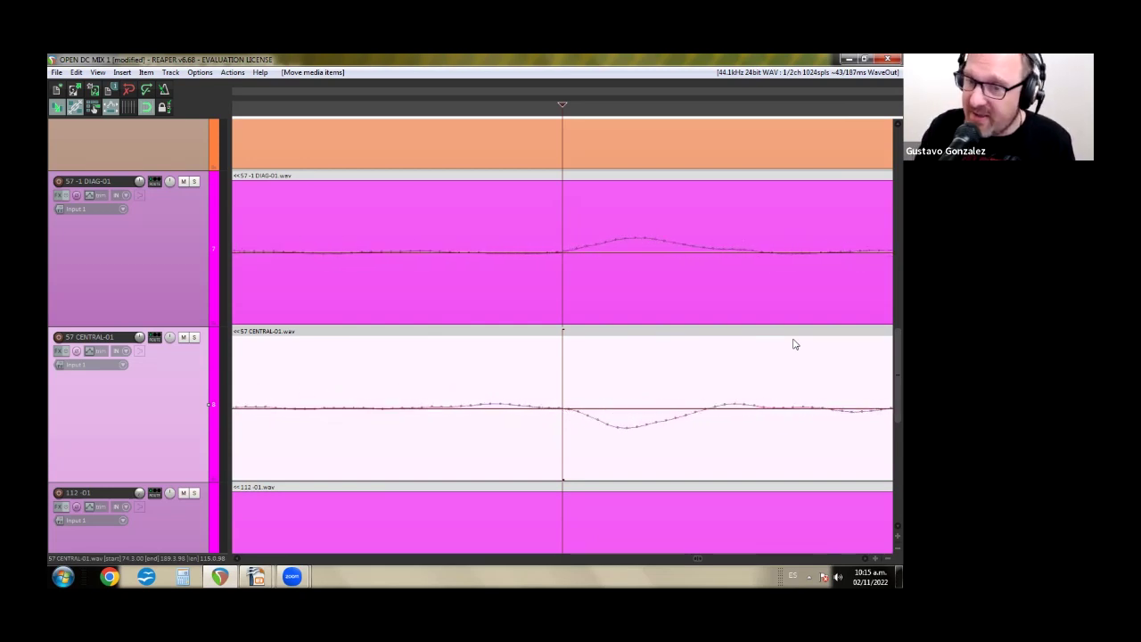
drag(624, 435, 617, 436)
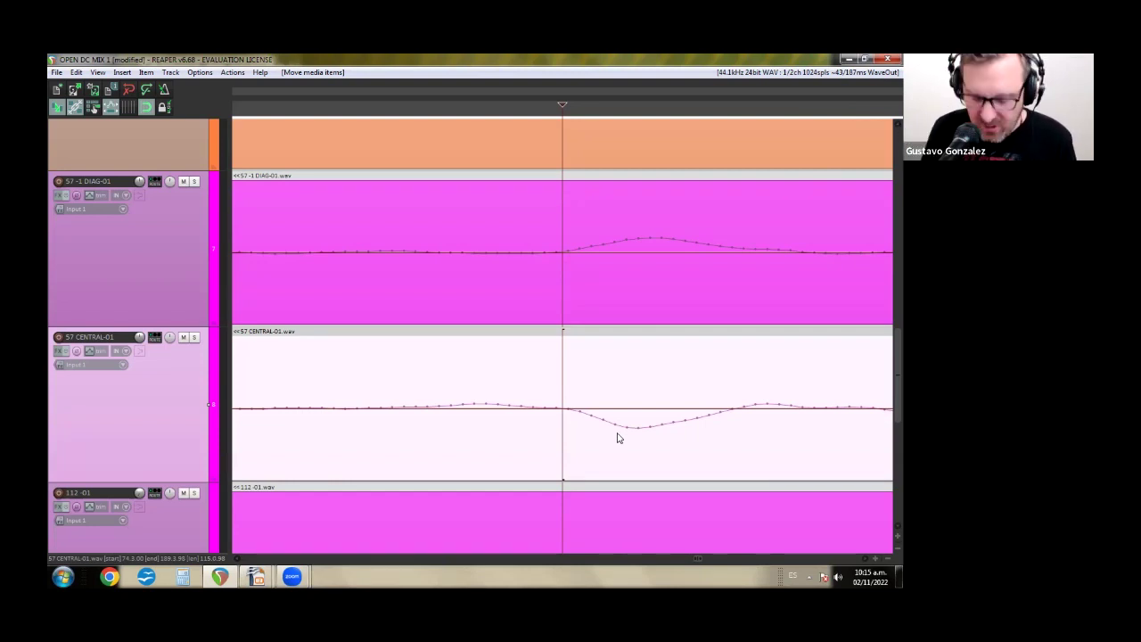
Step: Play back both 57 tracks together from the edit cursor to hear the aligned result, and stop playback
key(space)
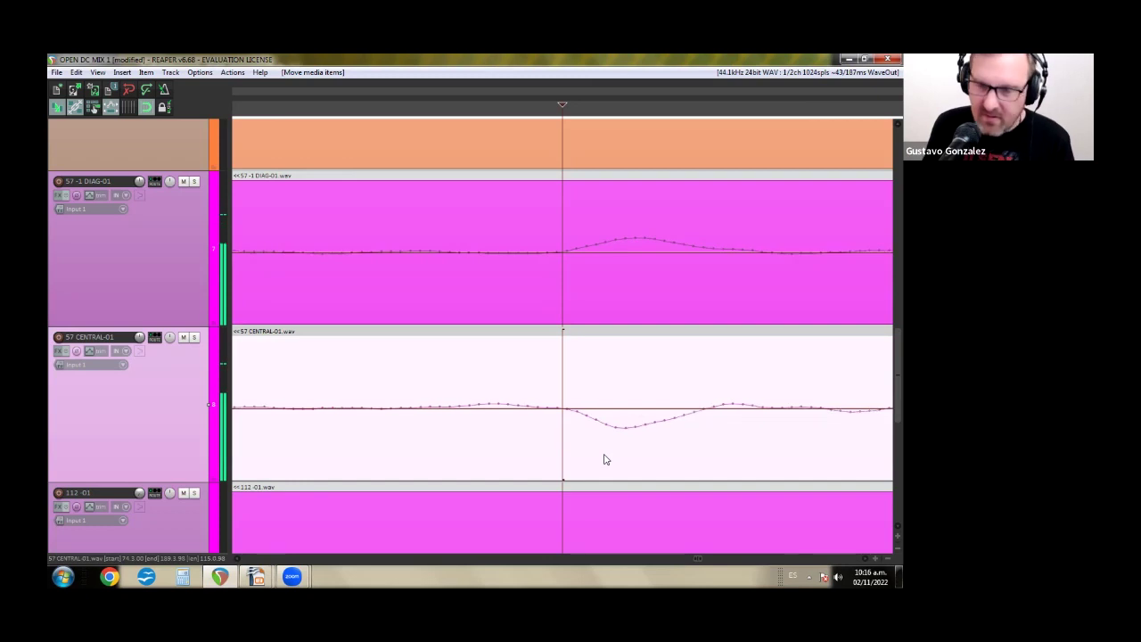
scroll(604, 459, down, 10)
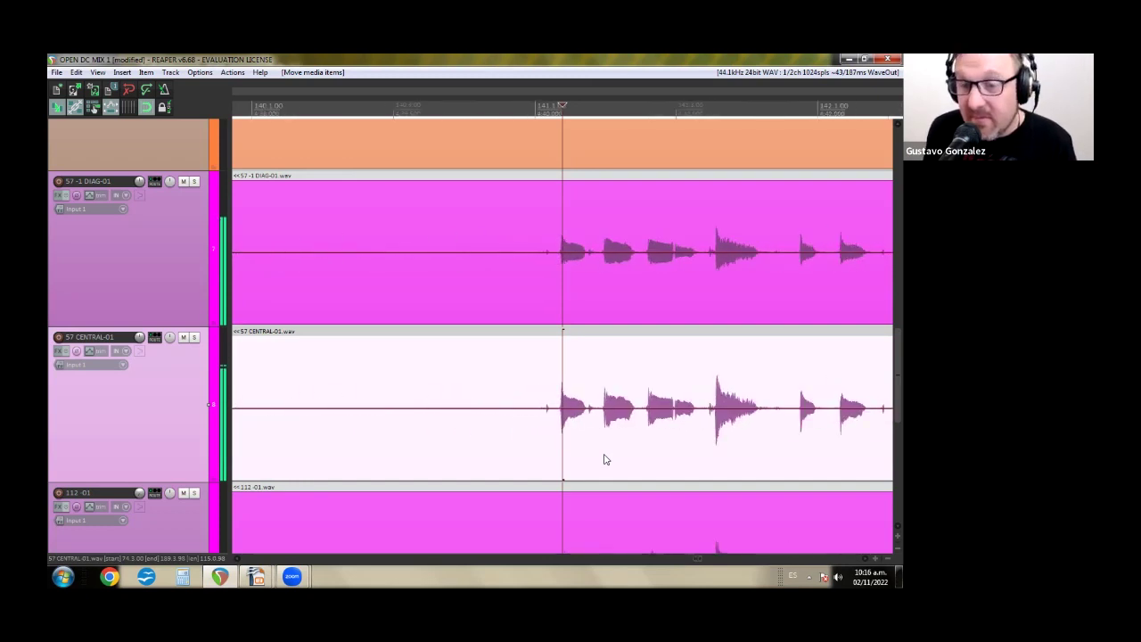
scroll(604, 459, down, 8)
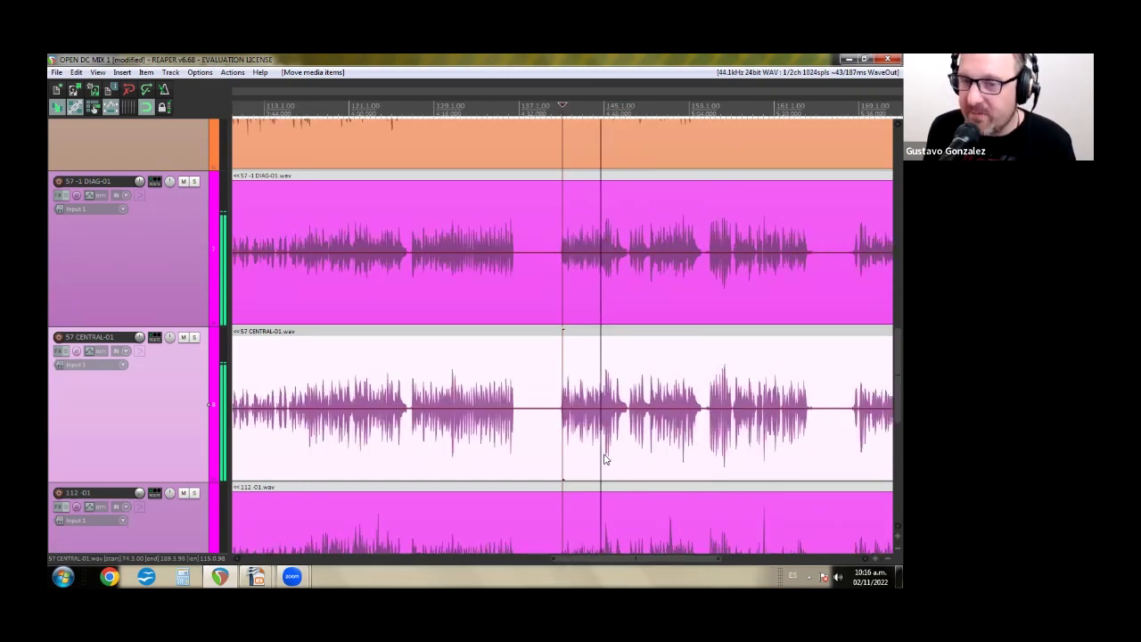
key(space)
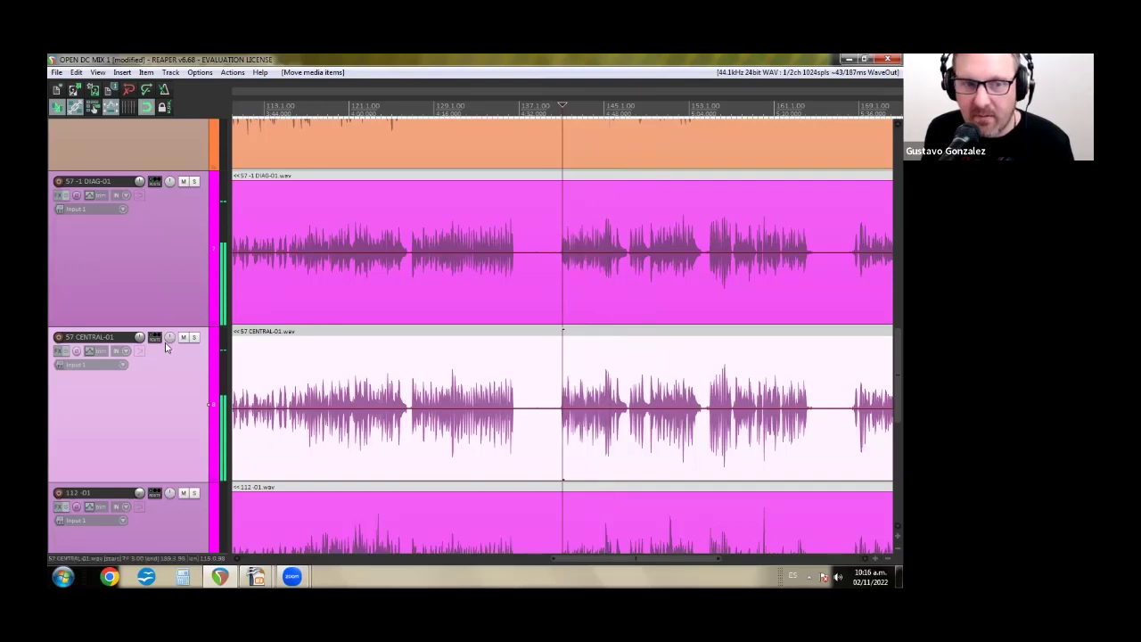
Step: Compare 57 -1 DIAG-01 alone and combined with 57 CENTRAL-01 by toggling the central track's mute during playback
click(183, 337)
key(space)
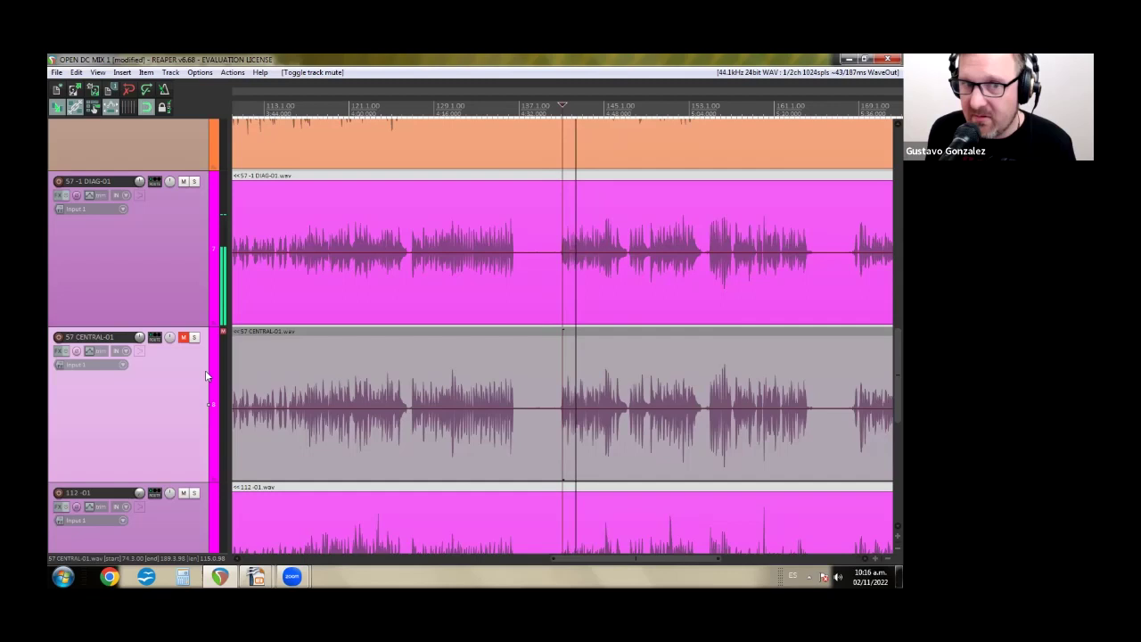
click(185, 337)
click(185, 337)
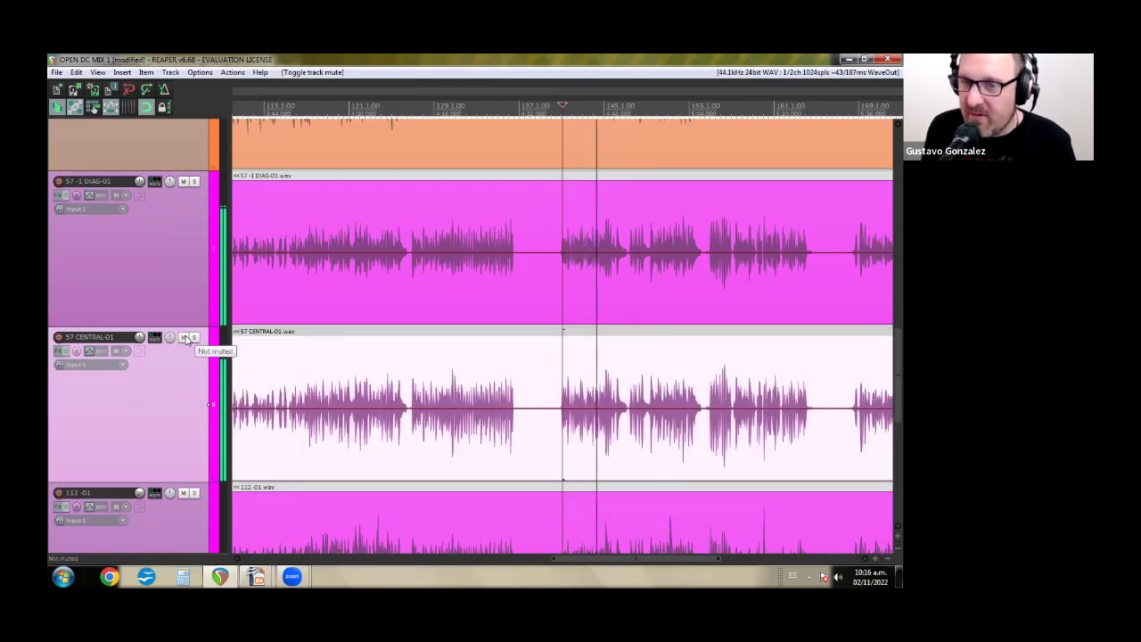
key(space)
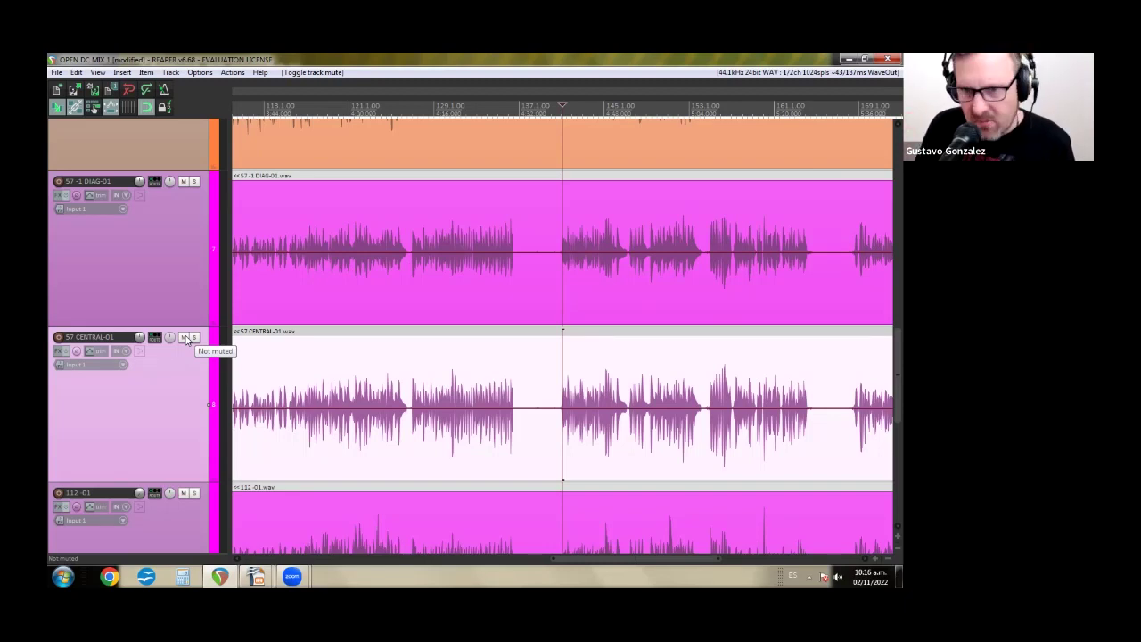
Step: Show the mixer and invert the phase of 57 CENTRAL-01, toggling it during playback to compare and leaving it inverted
key(ctrl+m)
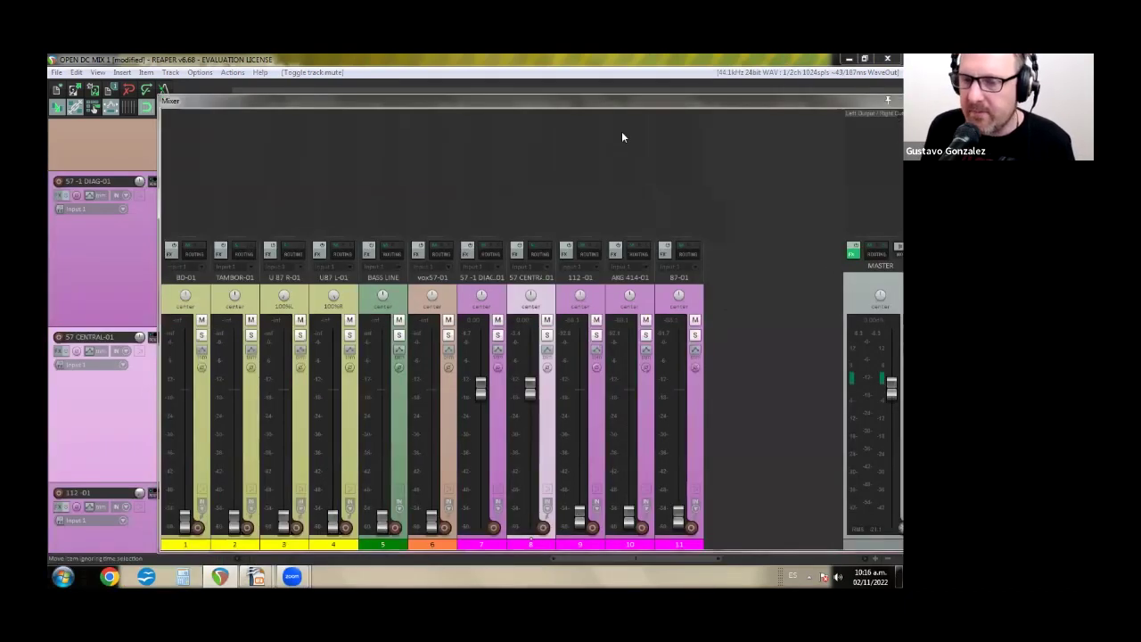
click(547, 369)
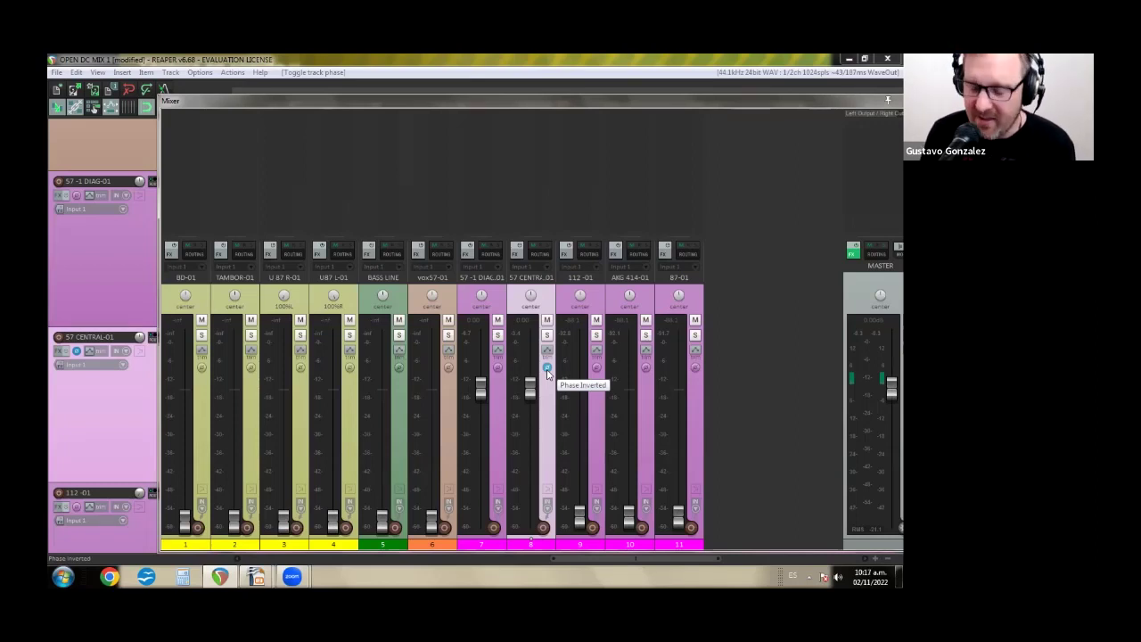
key(space)
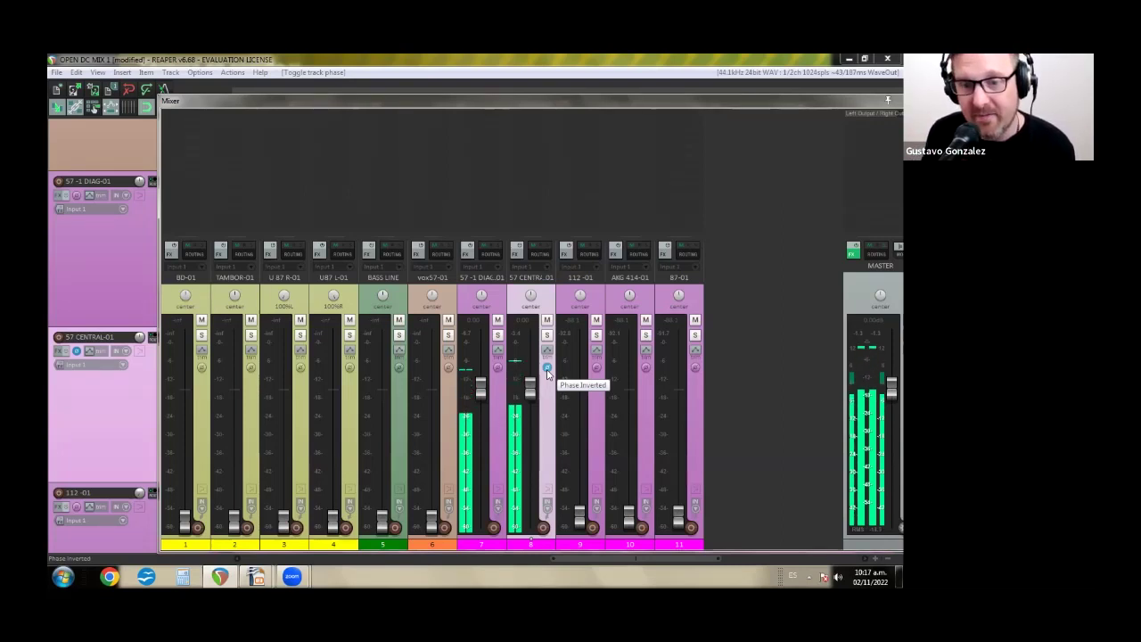
click(546, 369)
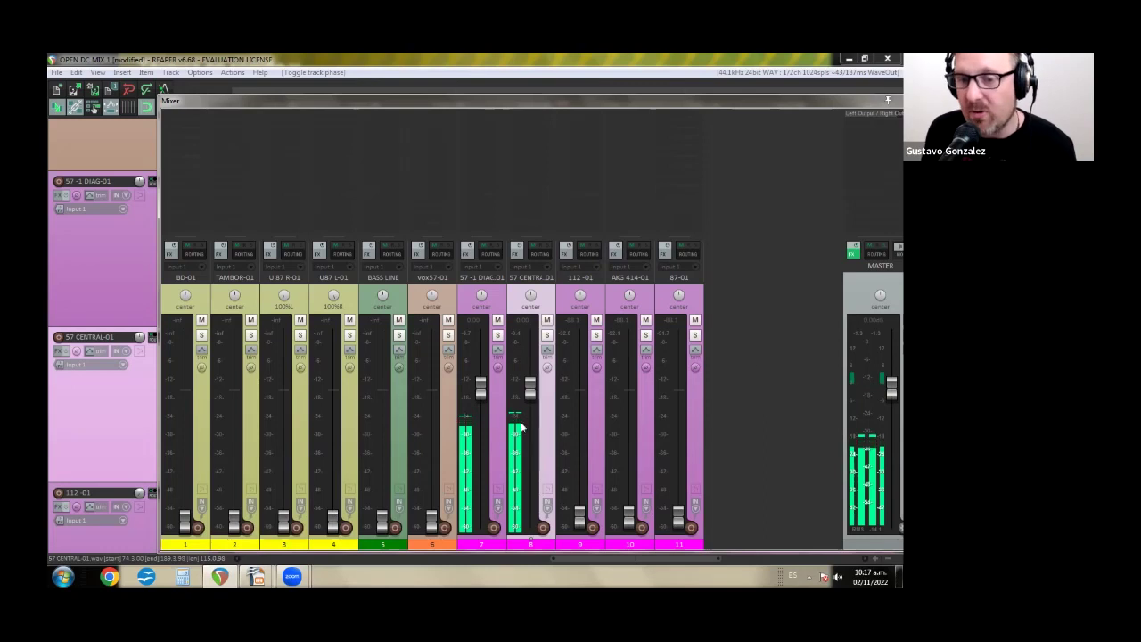
key(space)
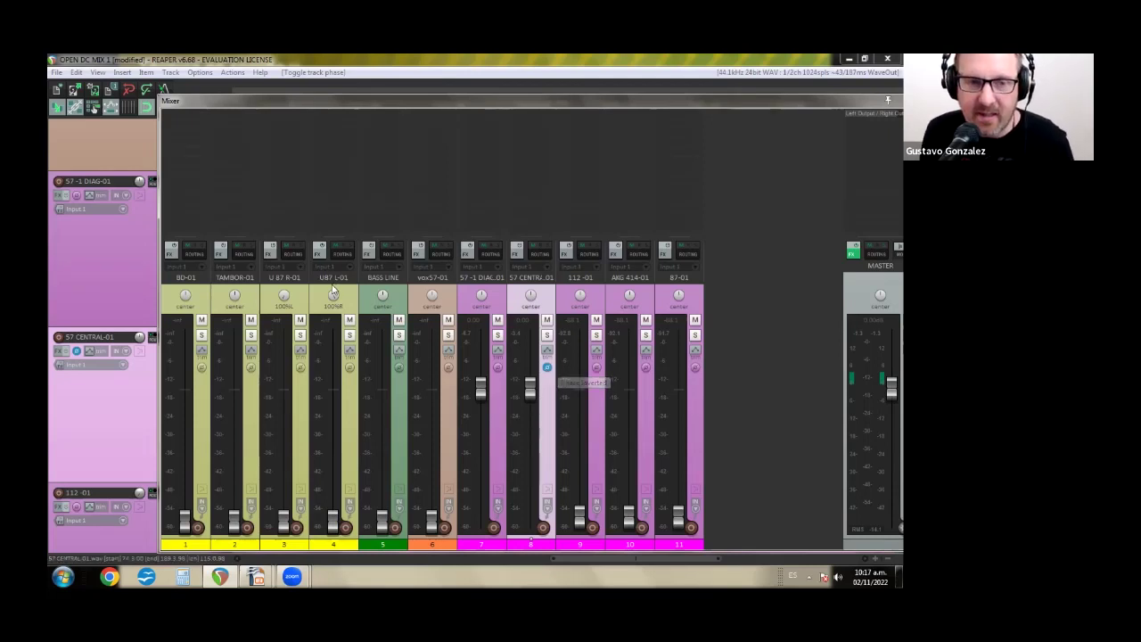
Step: Raise the volume of BD-01 through vox57-01 together to about -12.7 dB and play the full mix with both 57 tracks
click(205, 303)
shift+click(452, 307)
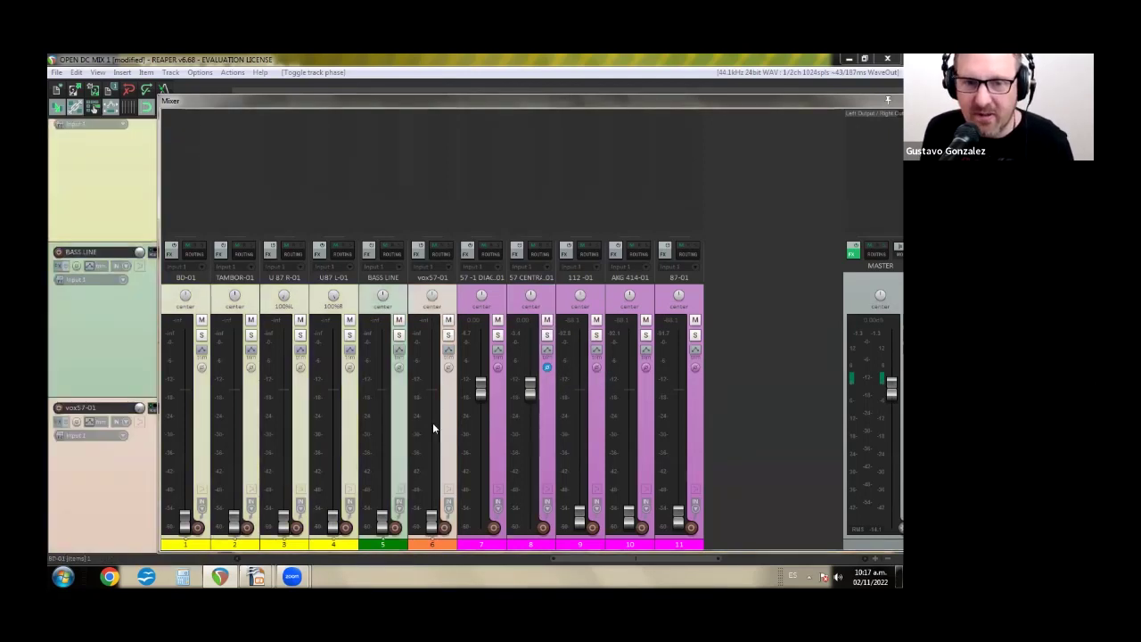
drag(381, 520, 384, 433)
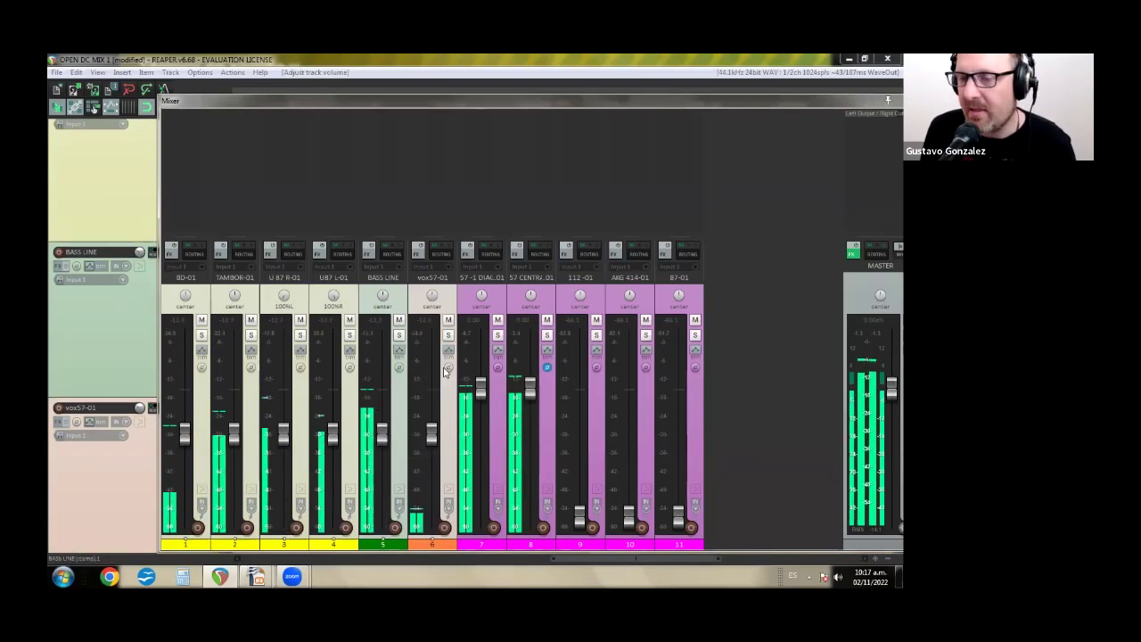
key(space)
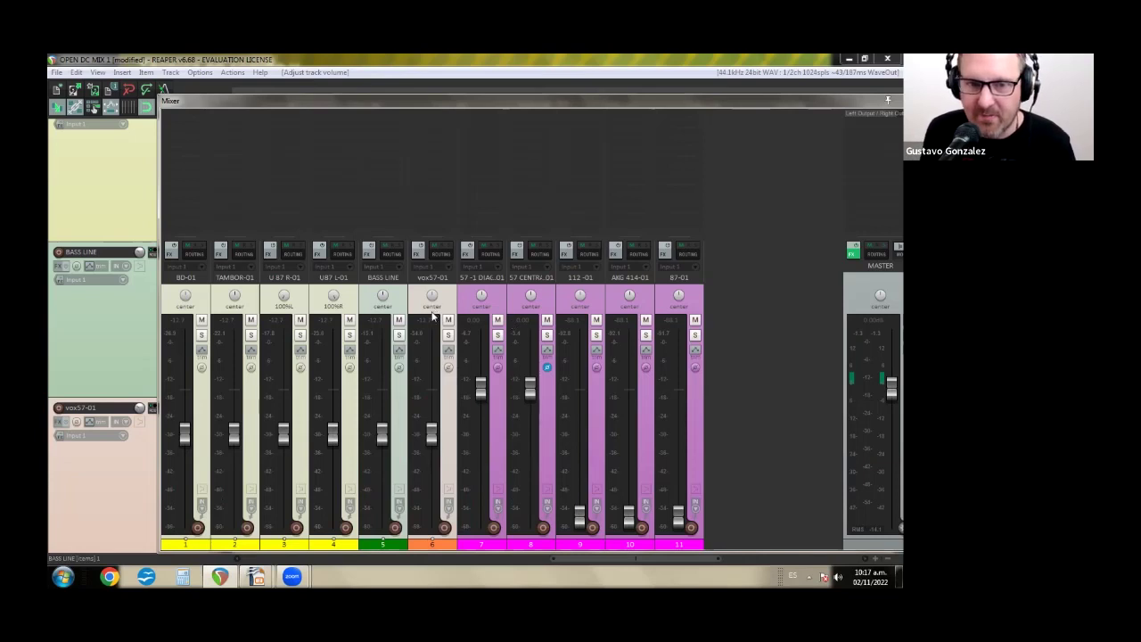
click(411, 392)
key(space)
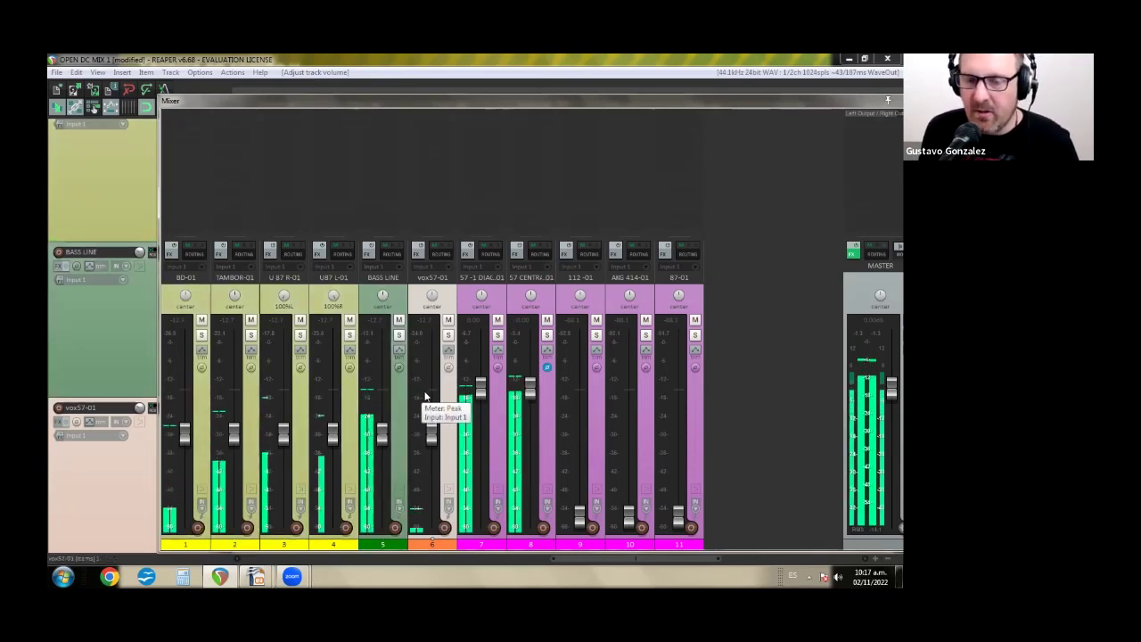
Step: Remove the phase inversion from 57 CENTRAL-01 during playback and briefly solo each 57 track in turn against the mix
click(547, 368)
click(728, 423)
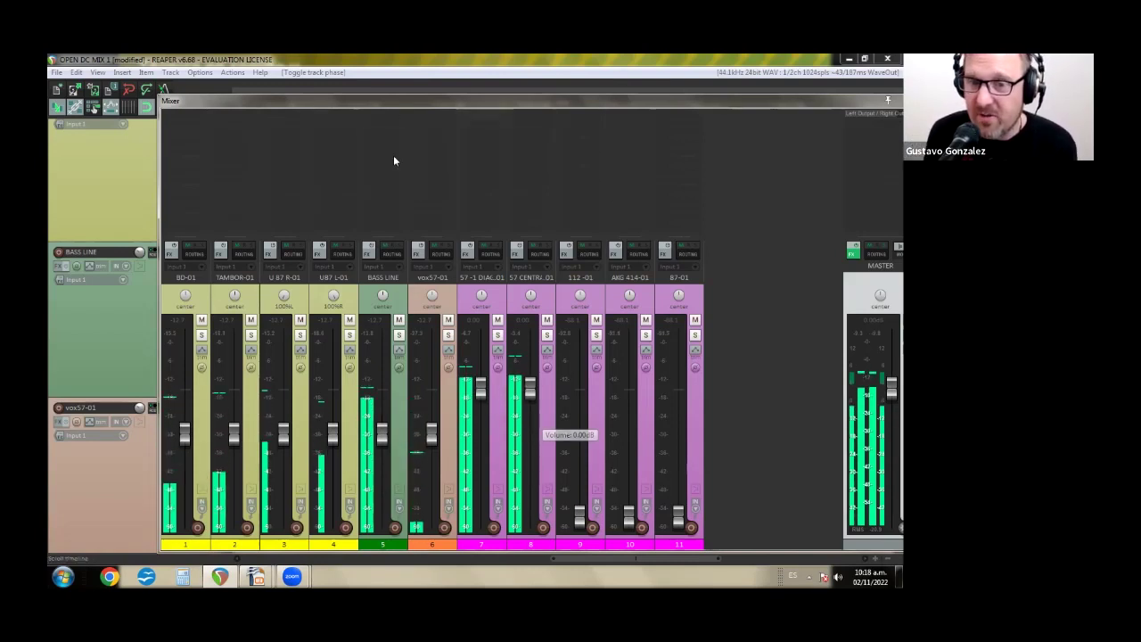
click(497, 335)
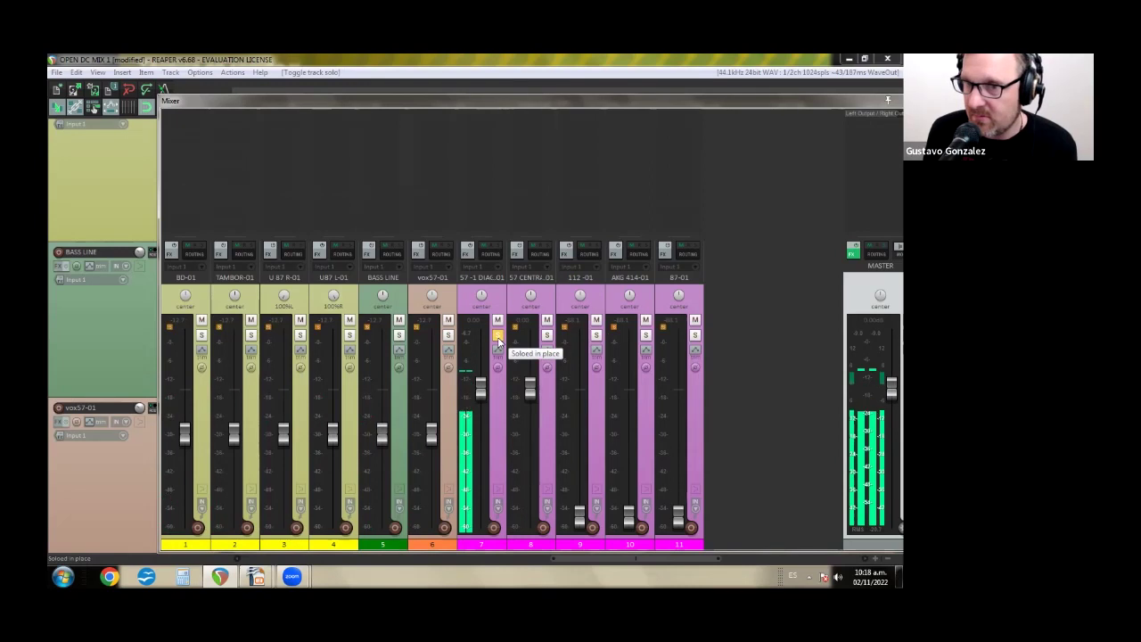
click(497, 335)
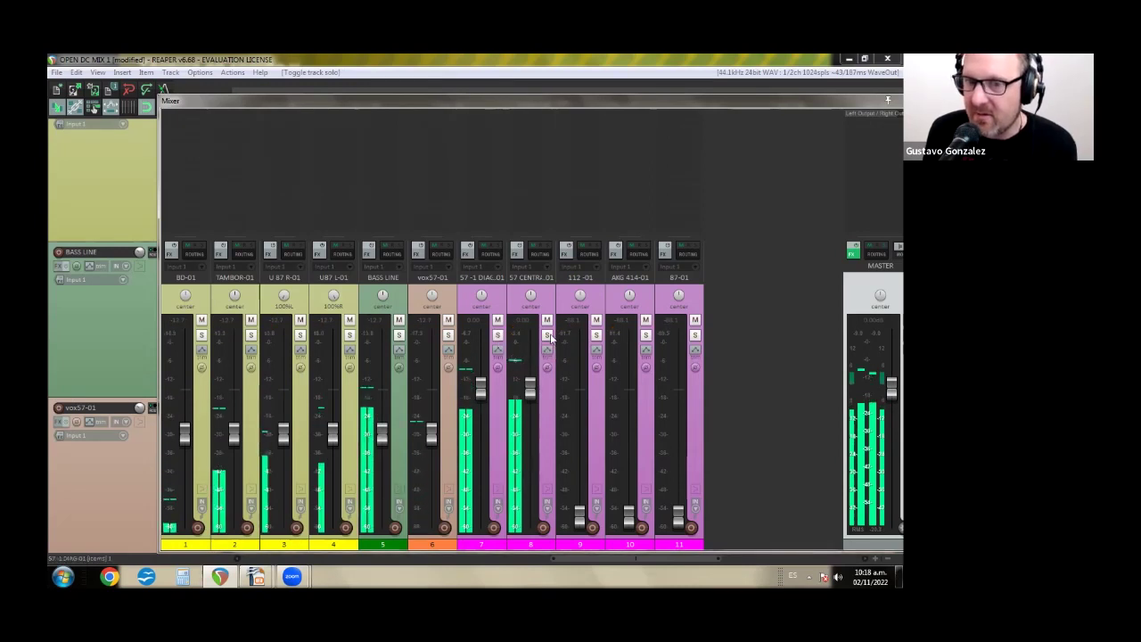
click(547, 335)
click(548, 335)
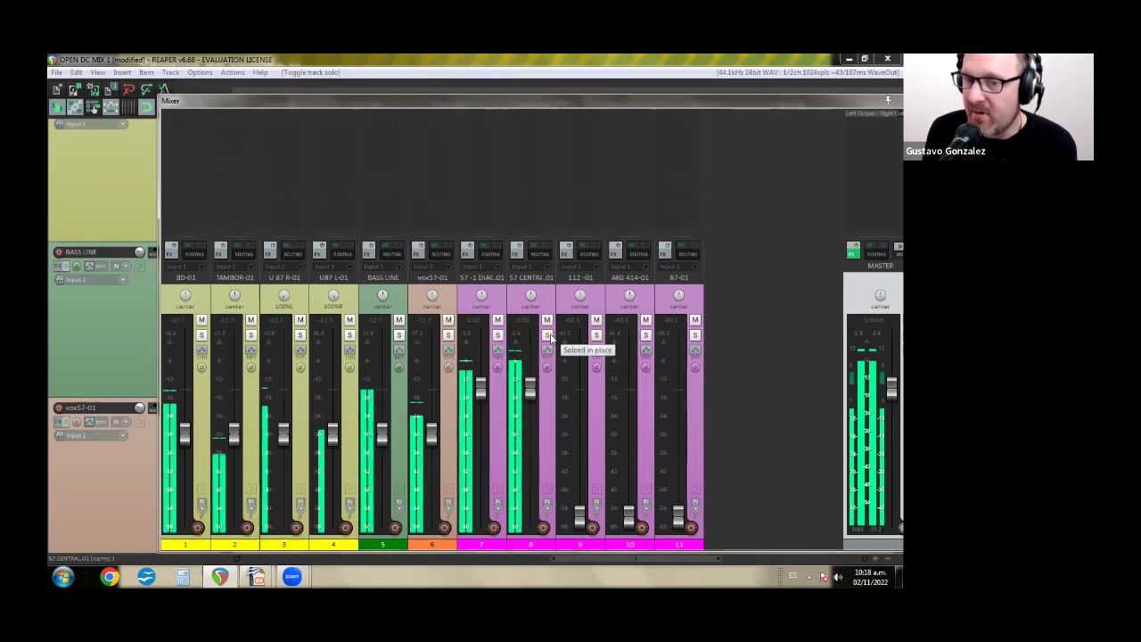
Step: Solo both 57 tracks, invert the phase of 57 CENTRAL-01 again, unsolo them to hear the full mix, and stop playback
click(498, 335)
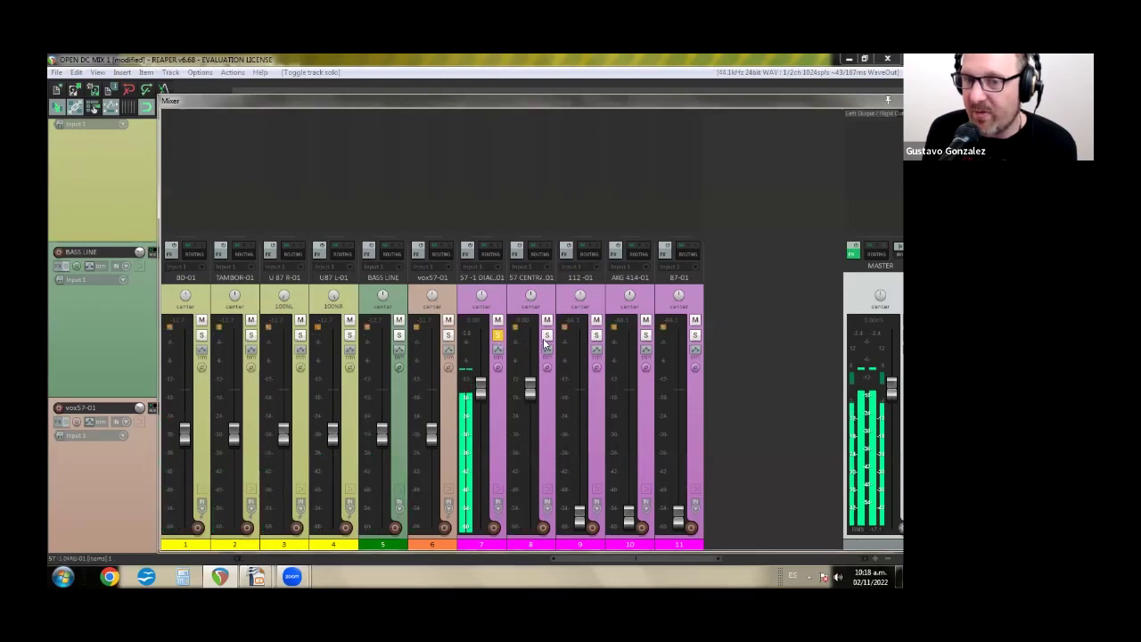
click(544, 340)
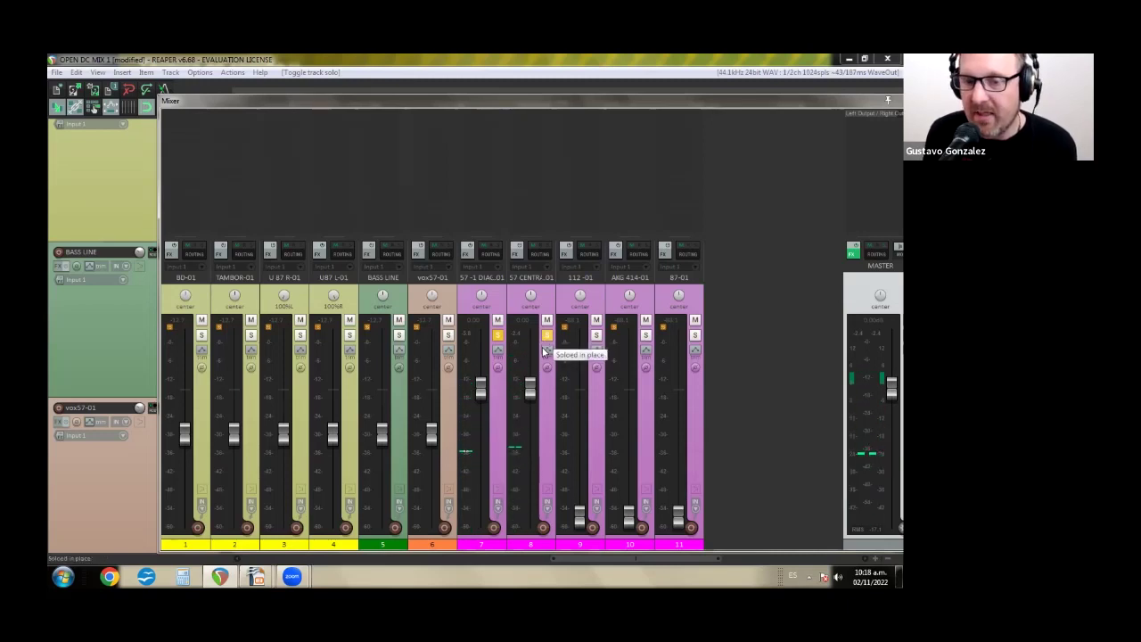
click(546, 366)
click(547, 335)
click(497, 339)
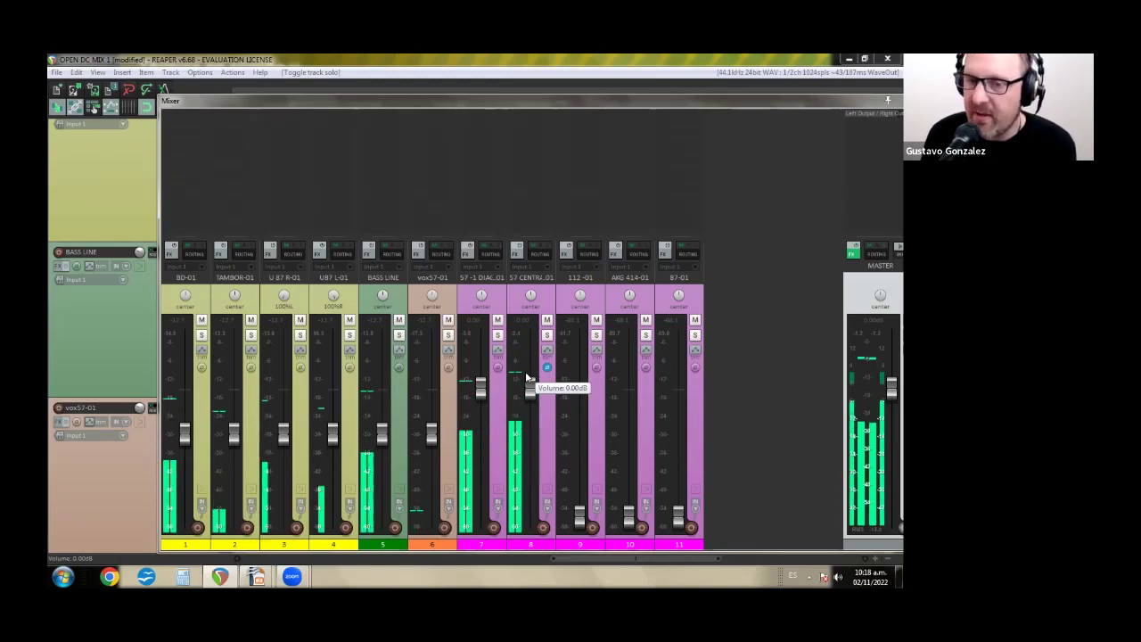
key(space)
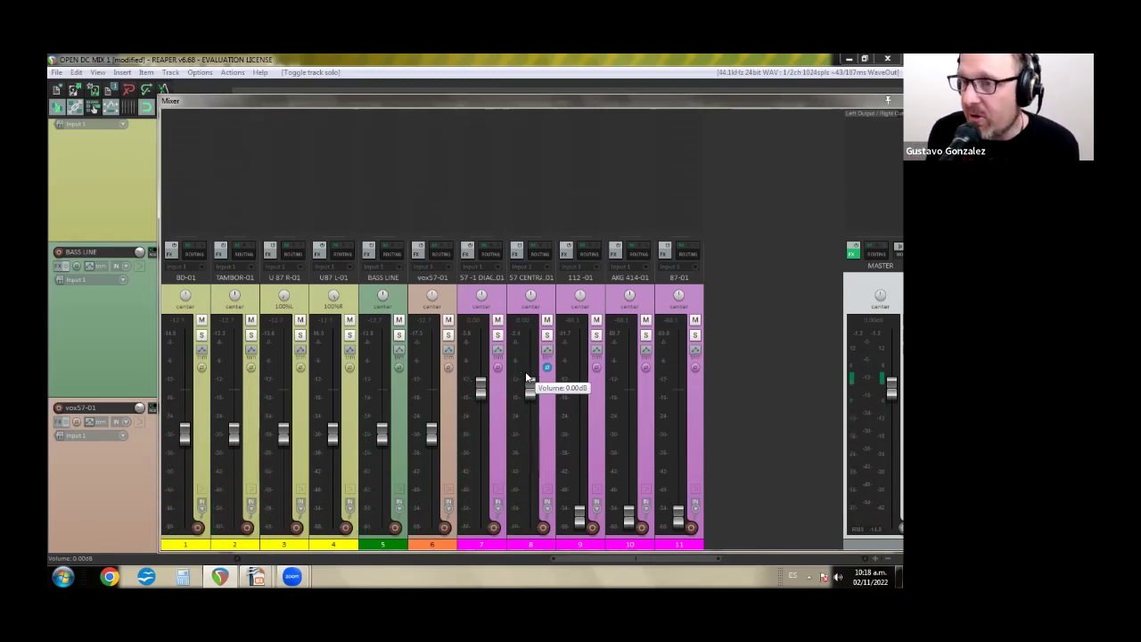
Step: Check the guitar waveforms with the mixer hidden, reopen the mixer, and raise vox57-01 to about -7.88 dB
drag(813, 105, 776, 132)
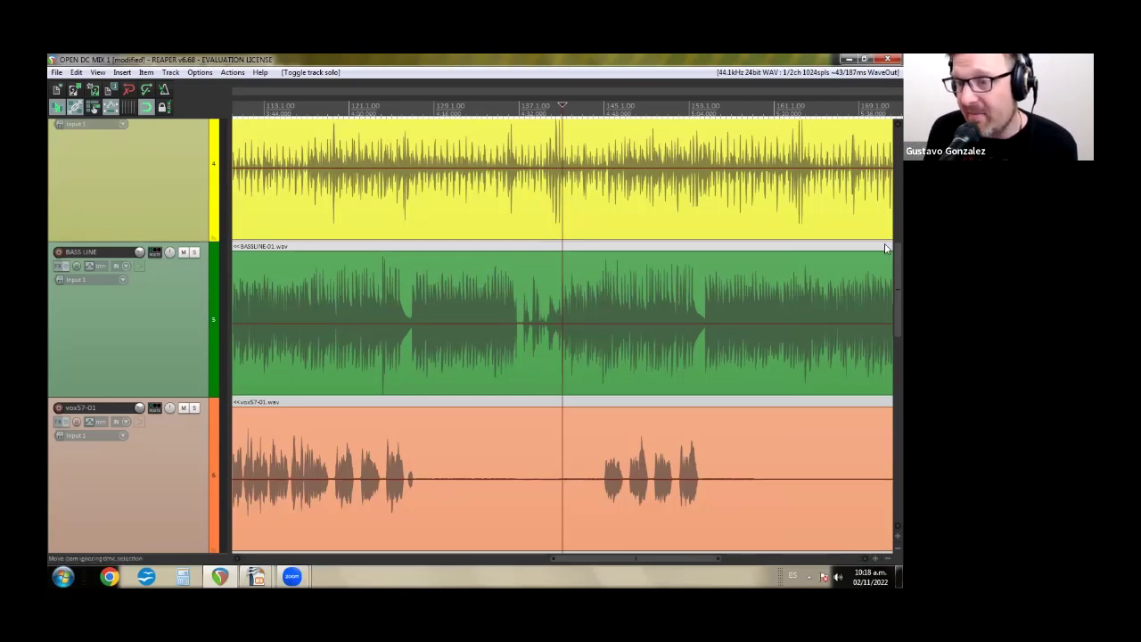
scroll(884, 268, down, 5)
scroll(885, 385, down, 3)
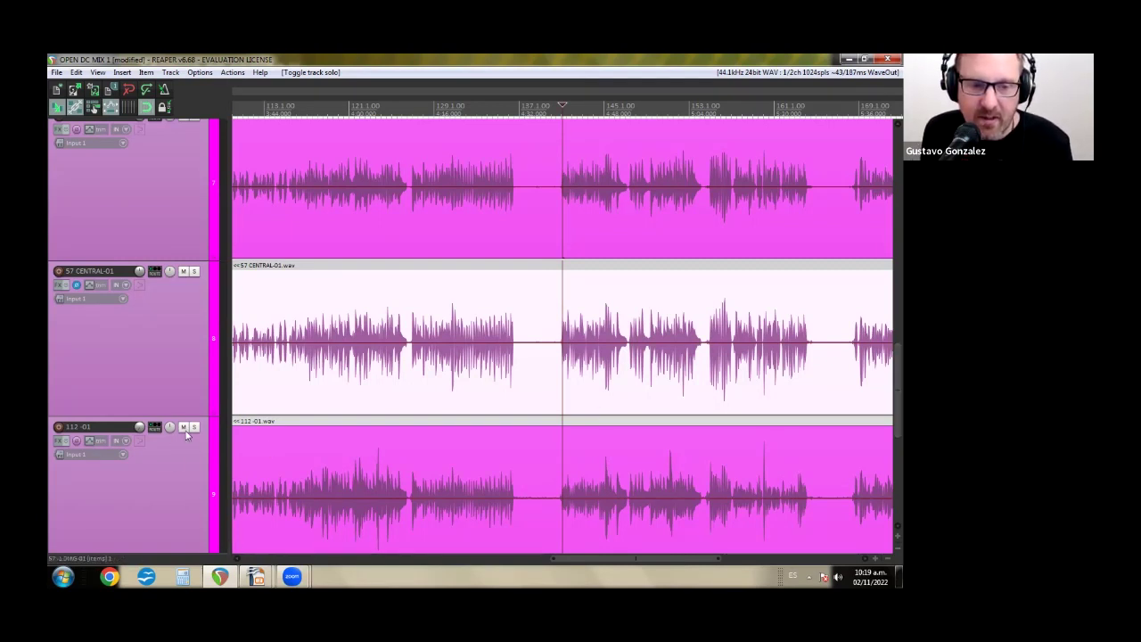
key(ctrl+m)
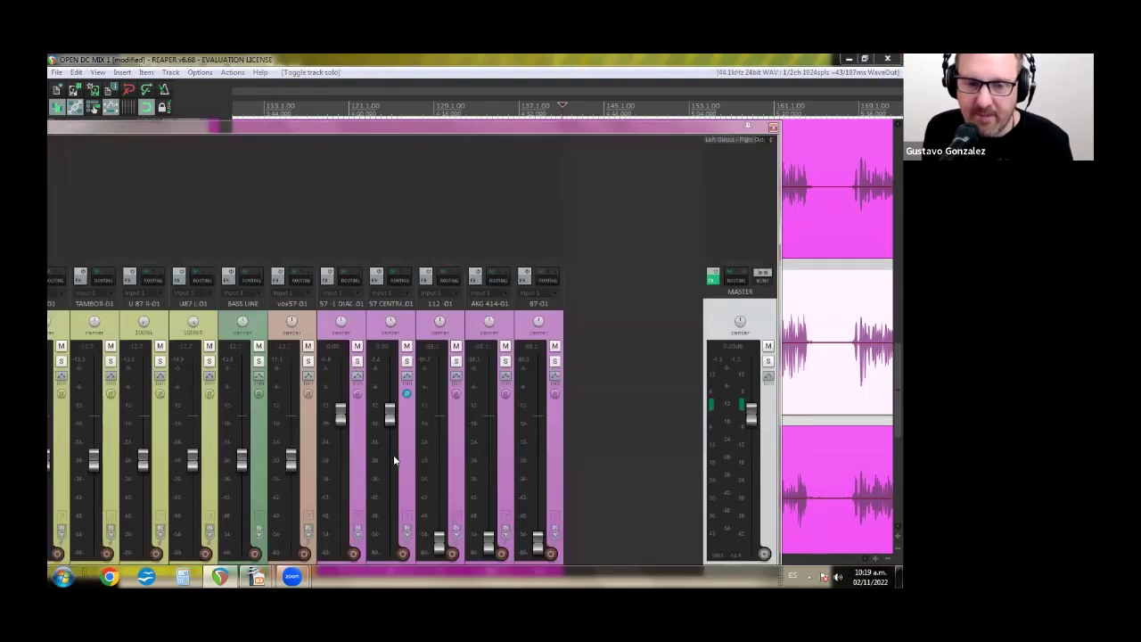
mouse_move(290, 459)
mouse_down()
mouse_move(294, 524)
mouse_move(303, 450)
mouse_move(290, 443)
mouse_up()
click(276, 333)
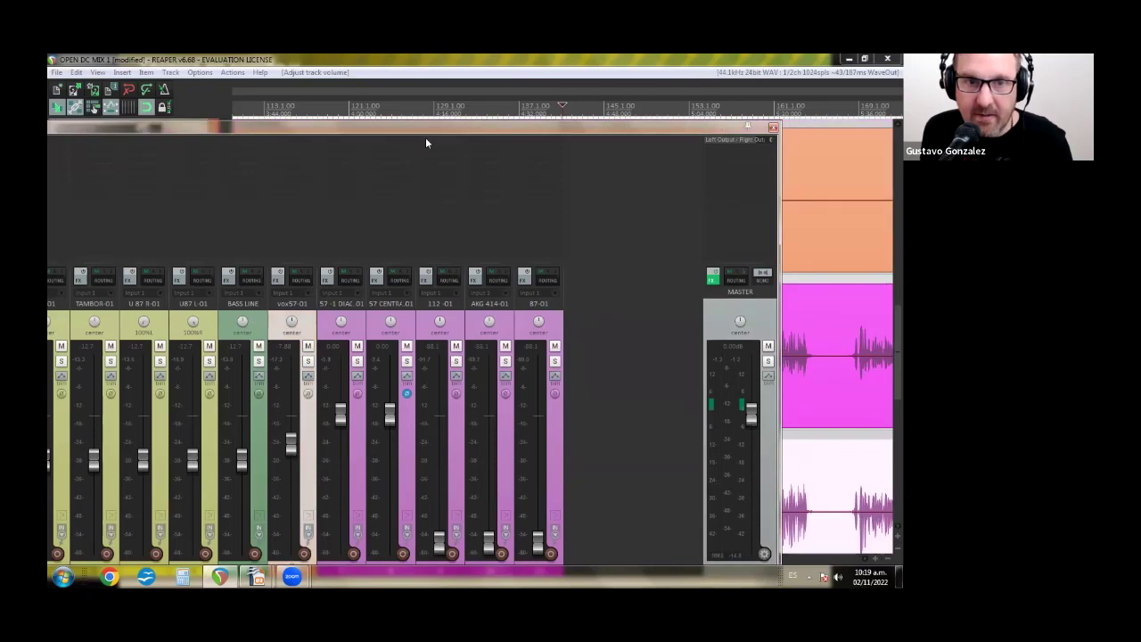
Step: Isolate the 112 -01 microphone by lowering BD-01 through vox57-01 fully, muting both 57 tracks, and raising 112 -01 to 0.00 dB
drag(439, 134, 526, 136)
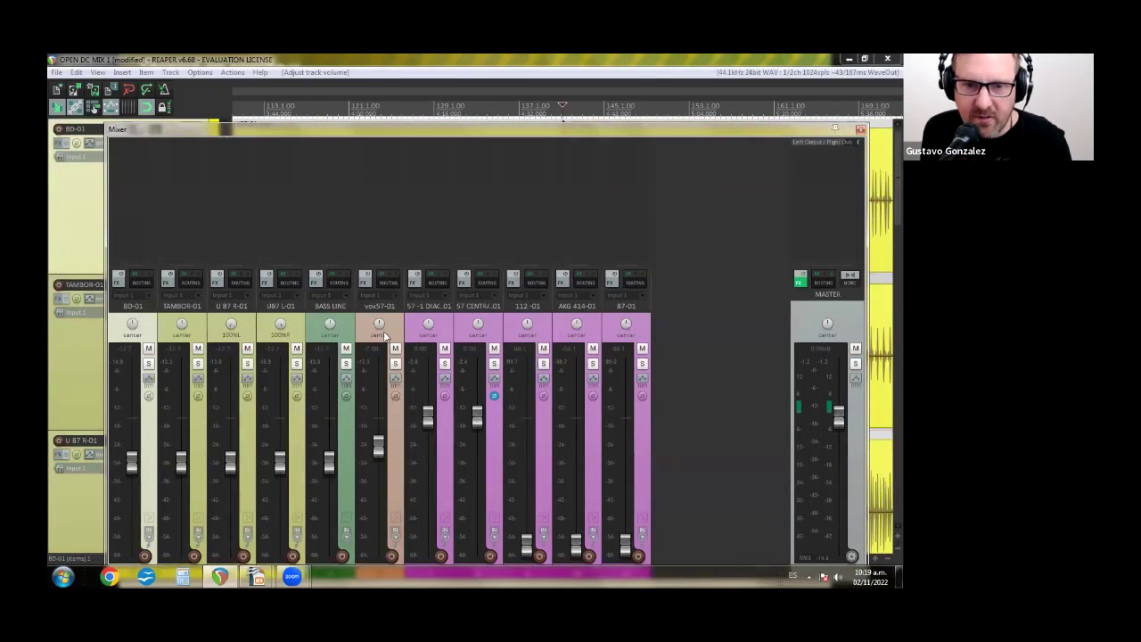
shift+click(382, 359)
drag(374, 445, 378, 563)
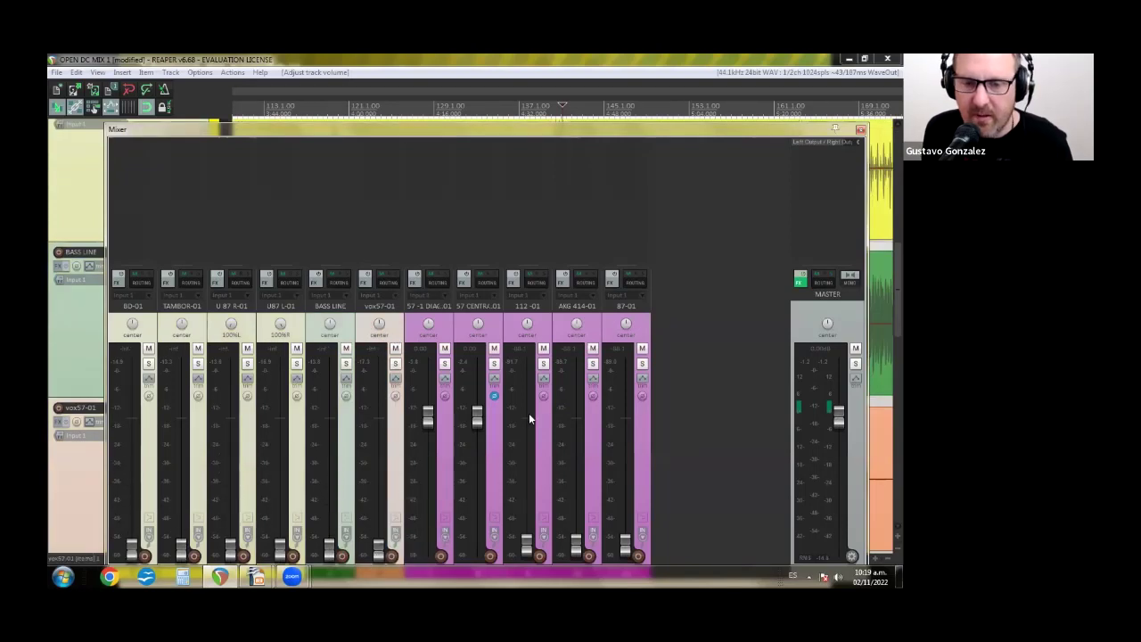
drag(445, 348, 493, 349)
drag(526, 548, 526, 419)
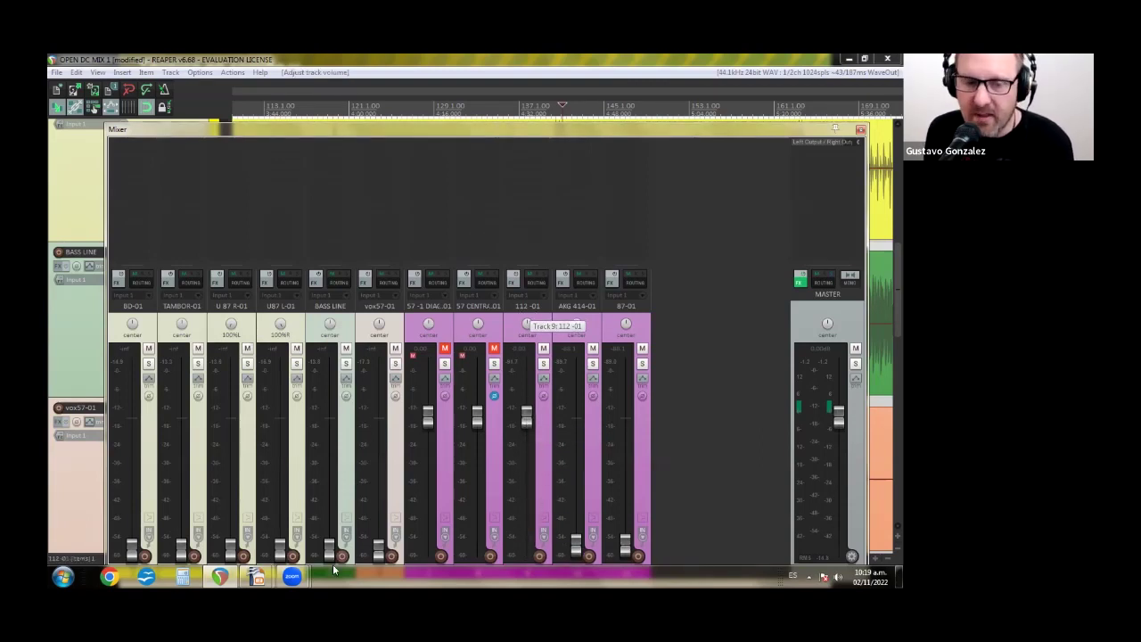
Step: Switch to the slideshow, go through the microphone slides to the open-back amplifier slide, and end the slideshow
key(alt+Tab)
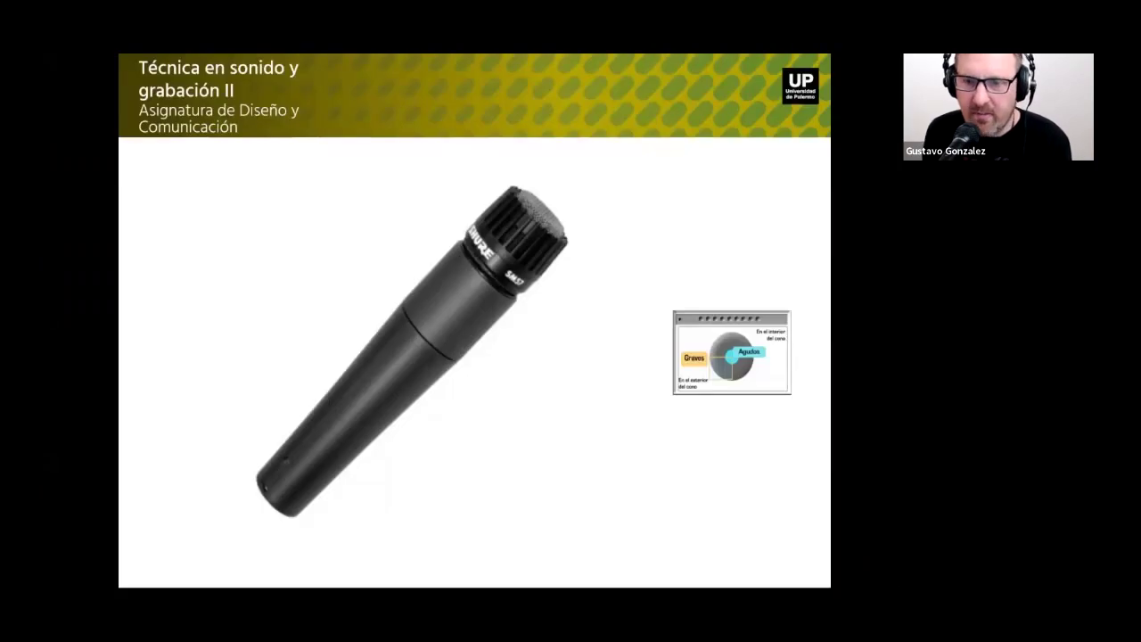
key(Right)
key(Right)
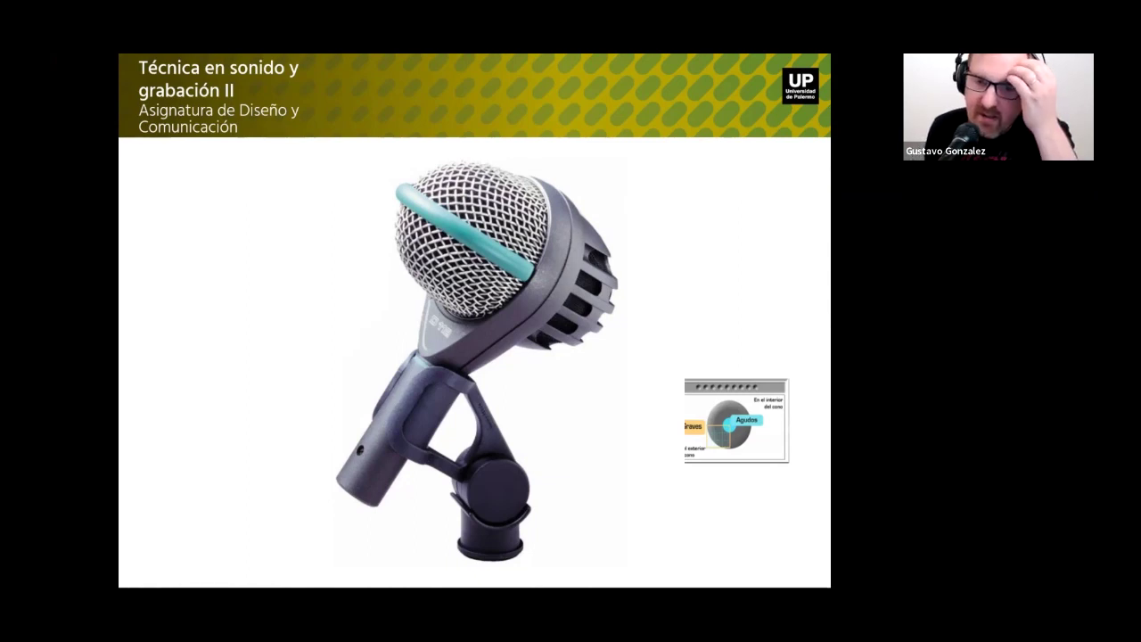
key(Right)
key(Left)
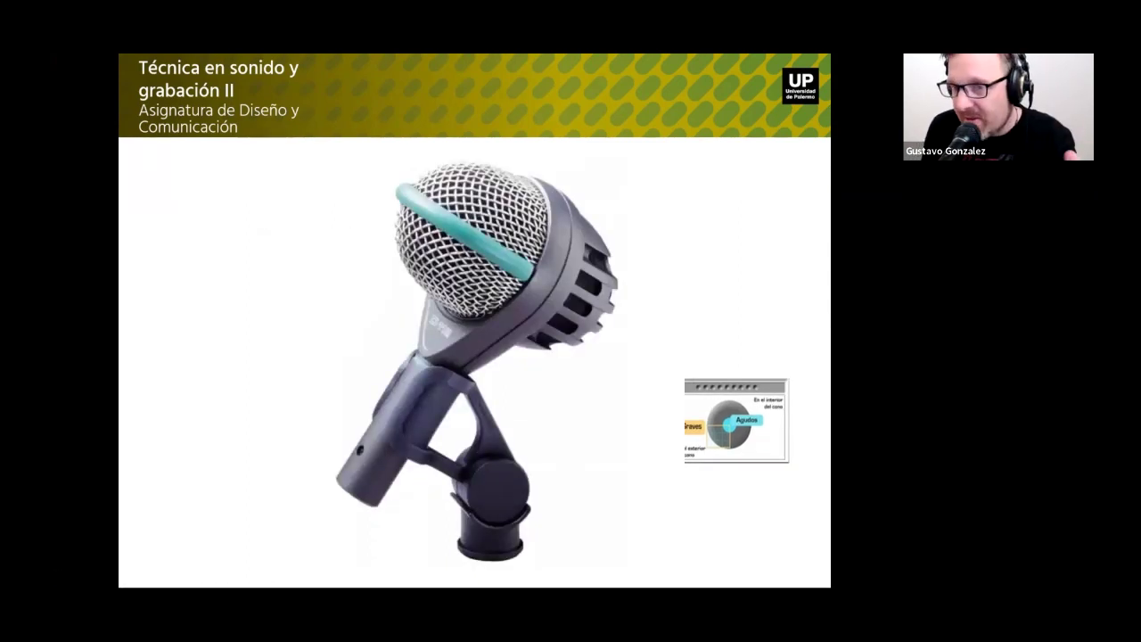
key(Right)
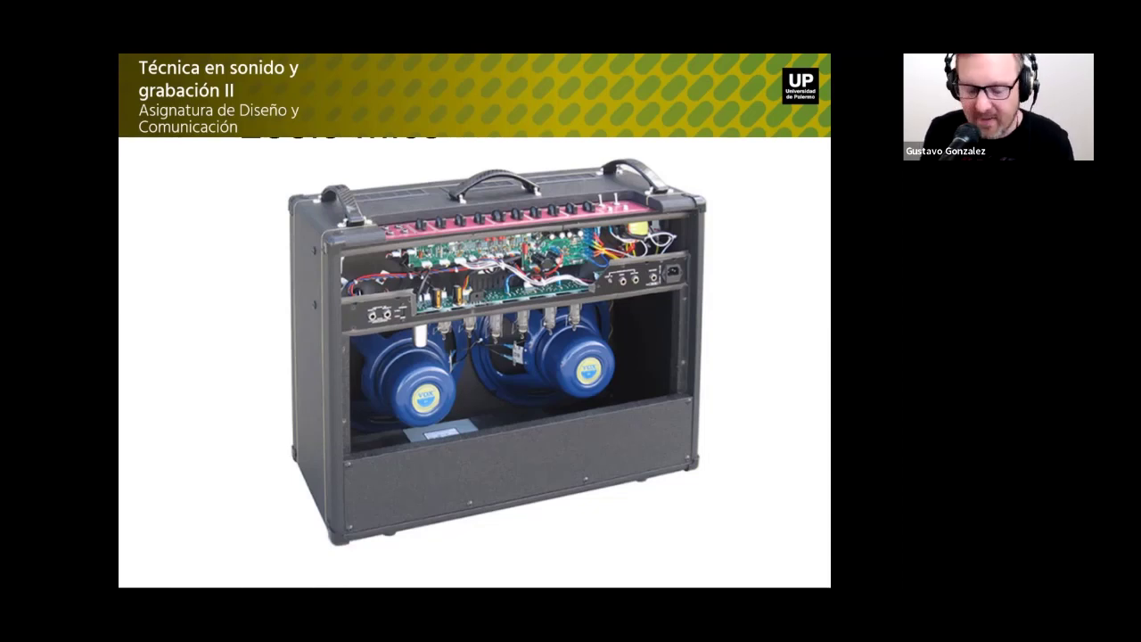
key(Escape)
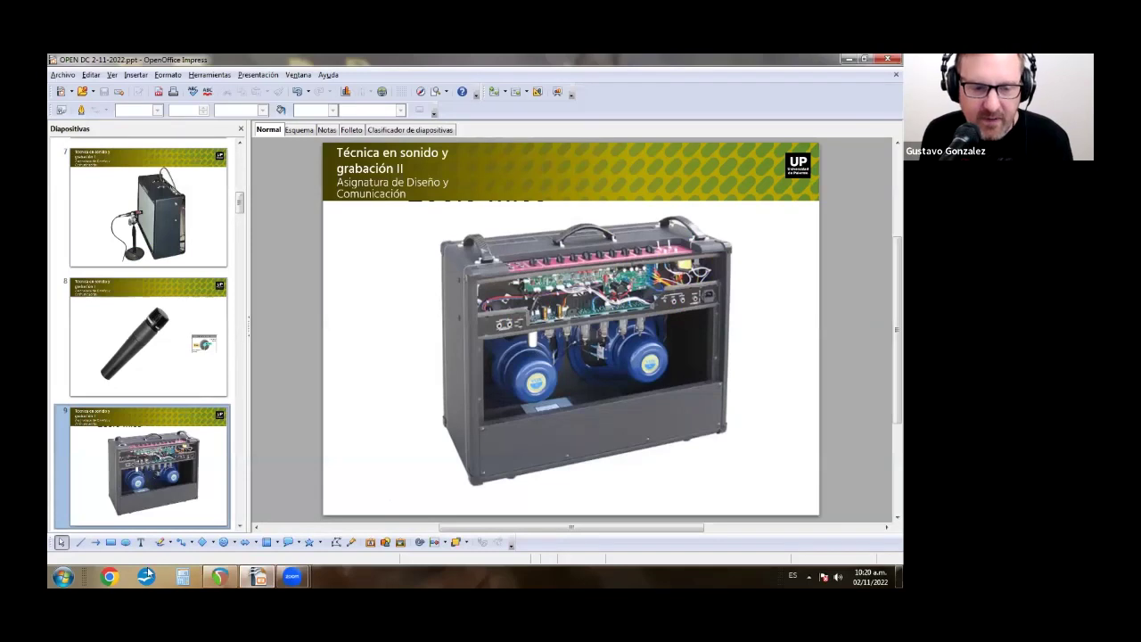
Step: Switch back to REAPER, play the 112 -01 track alone from the edit cursor, and stop playback
click(219, 577)
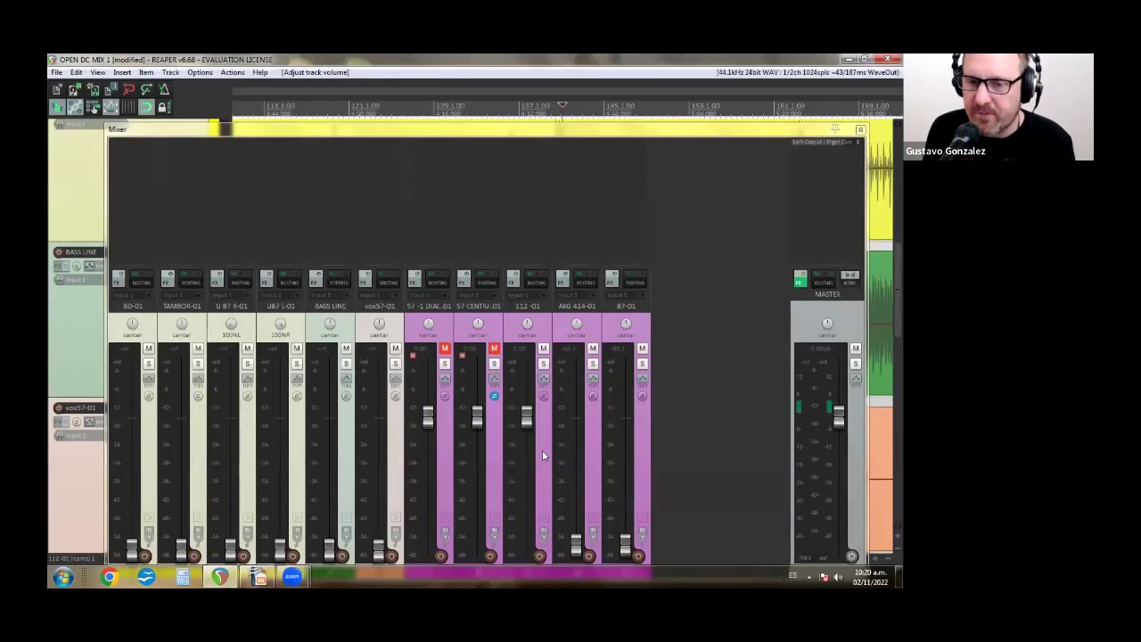
key(space)
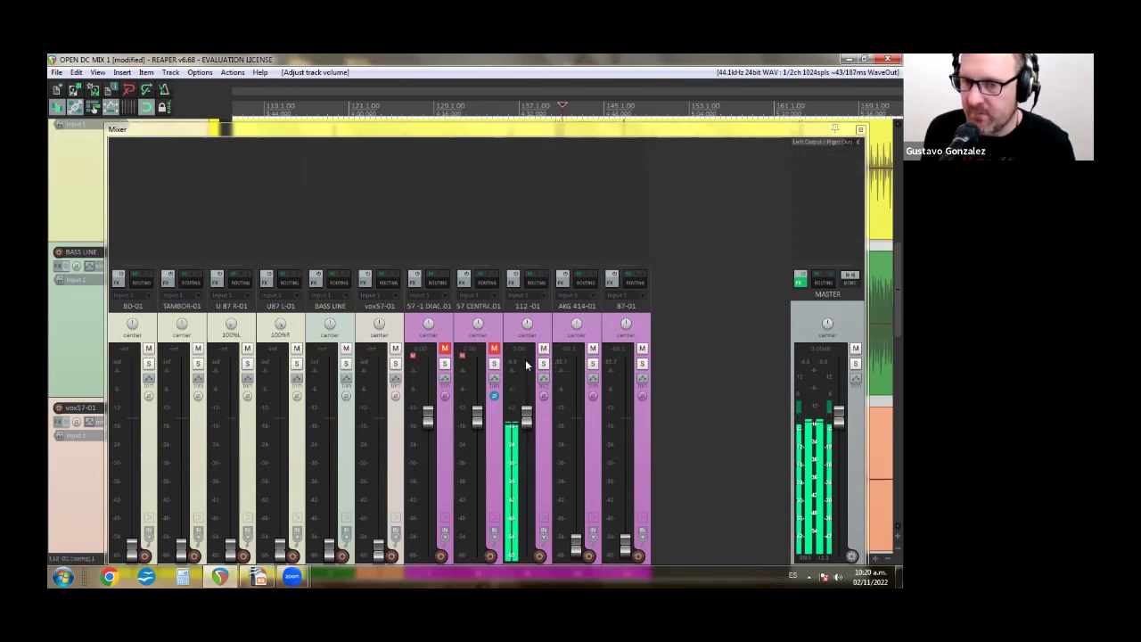
key(space)
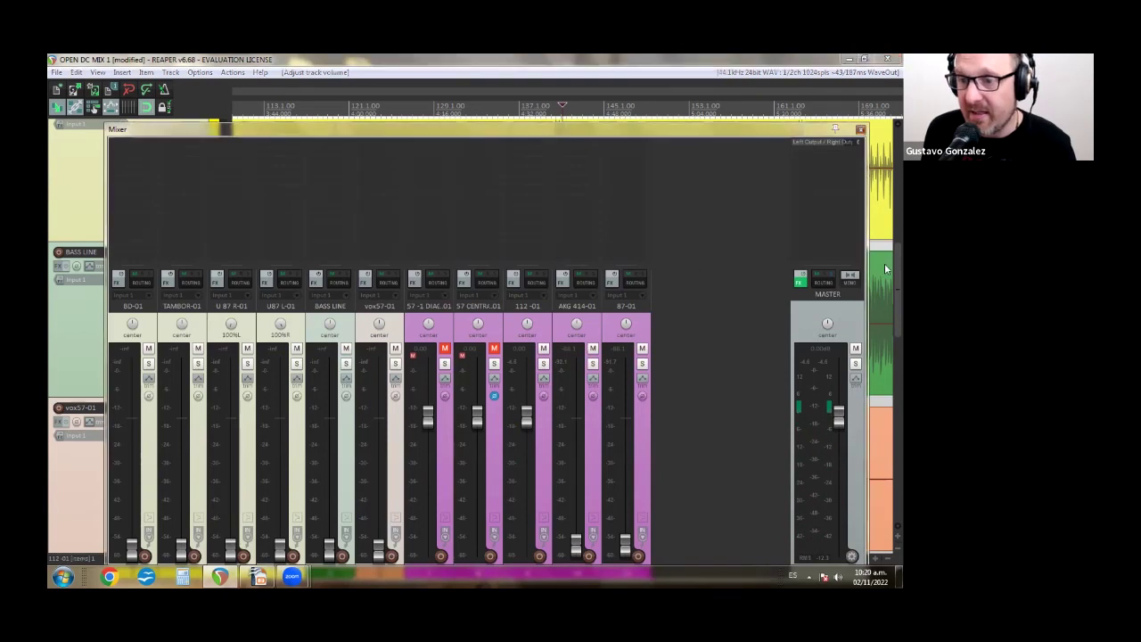
Step: Hide the mixer and place the edit cursor at the note attack of the 57 CENTRAL-01 and 112 -01 waveforms
key(ctrl+m)
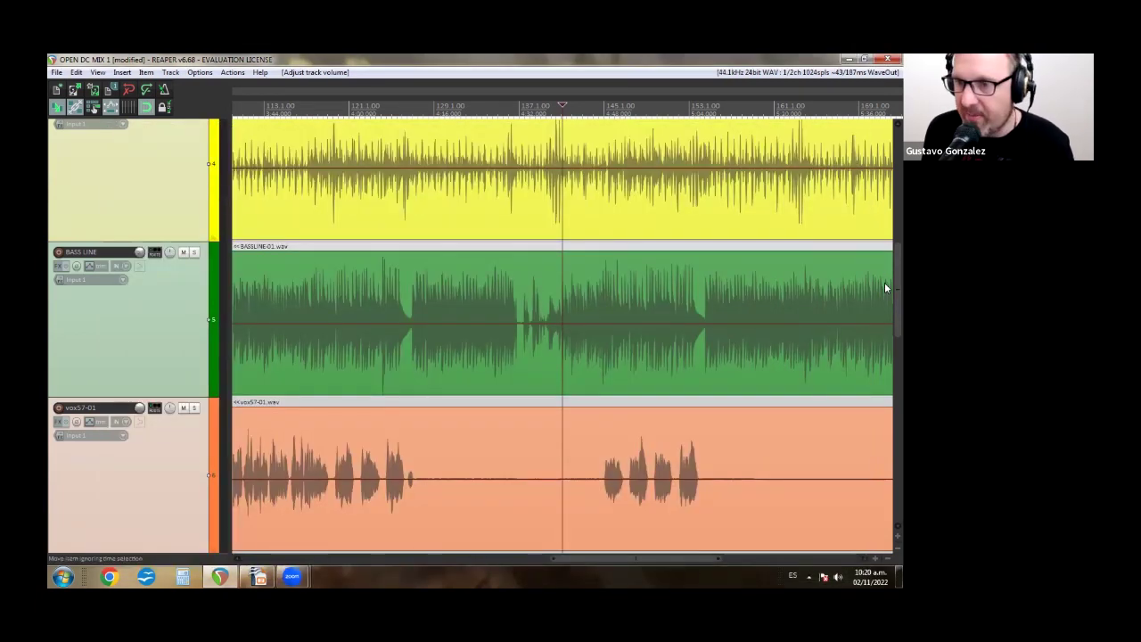
drag(884, 273, 885, 414)
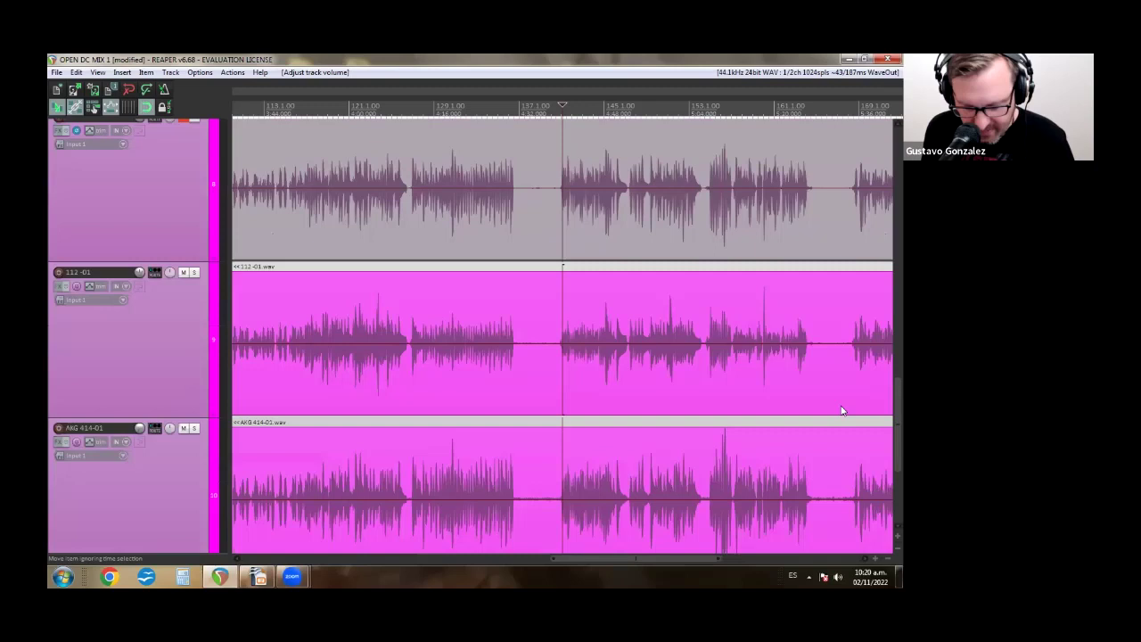
scroll(841, 411, up, 10)
scroll(822, 417, up, 8)
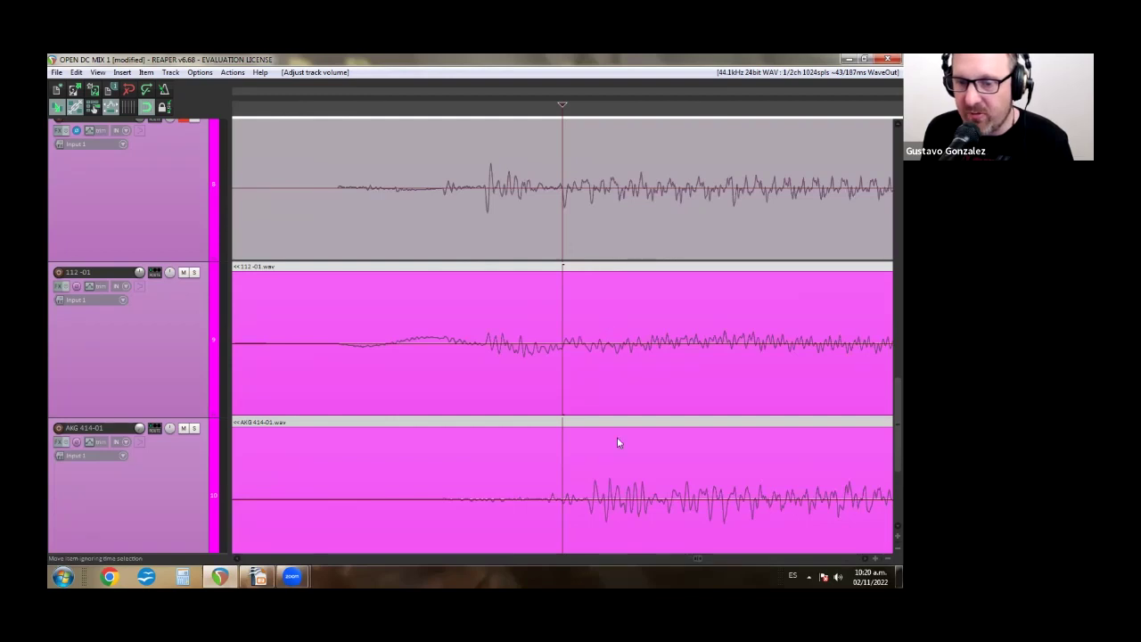
scroll(617, 443, down, 3)
scroll(634, 513, down, 3)
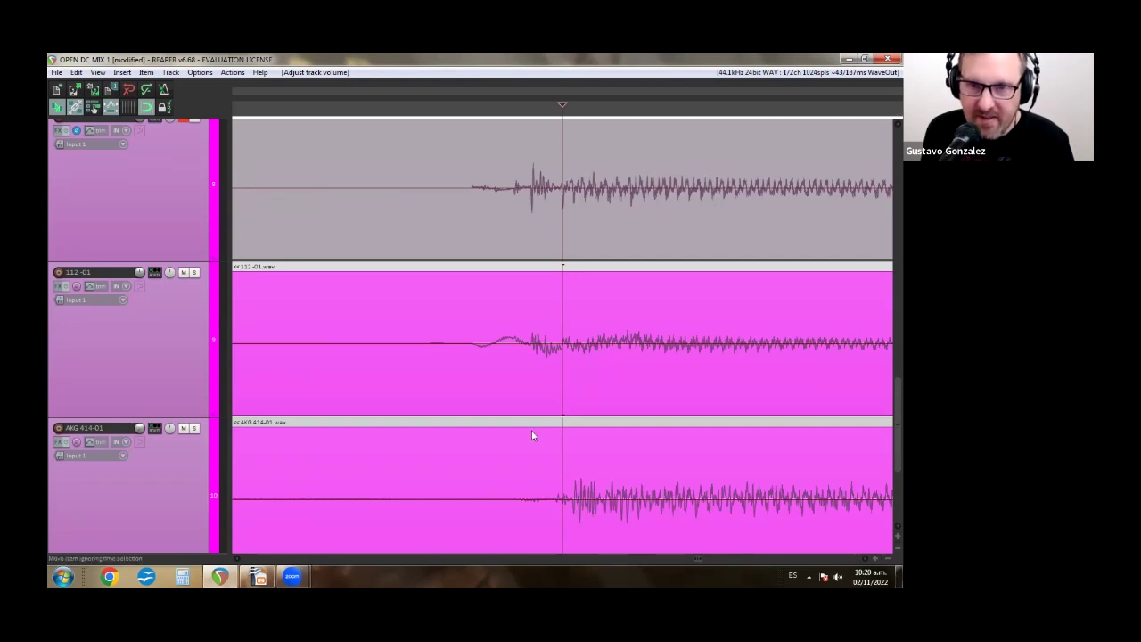
click(531, 112)
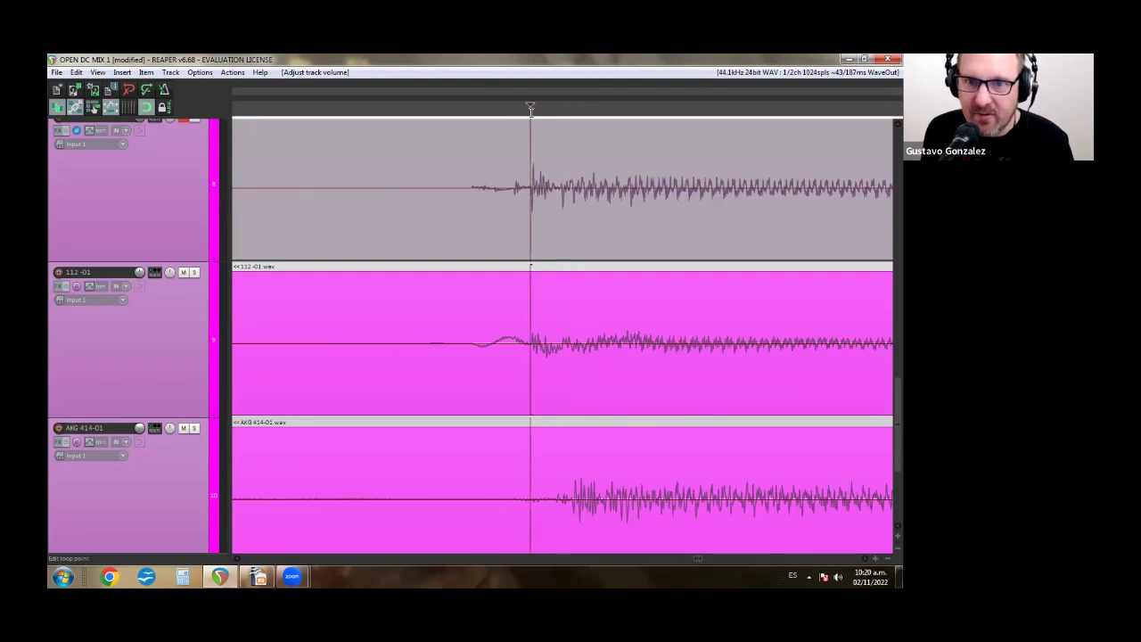
Step: Fine-tune the edit cursor on the 57 CENTRAL-01 attack and shift the AKG 414-01 item earlier to align its attack there
click(587, 497)
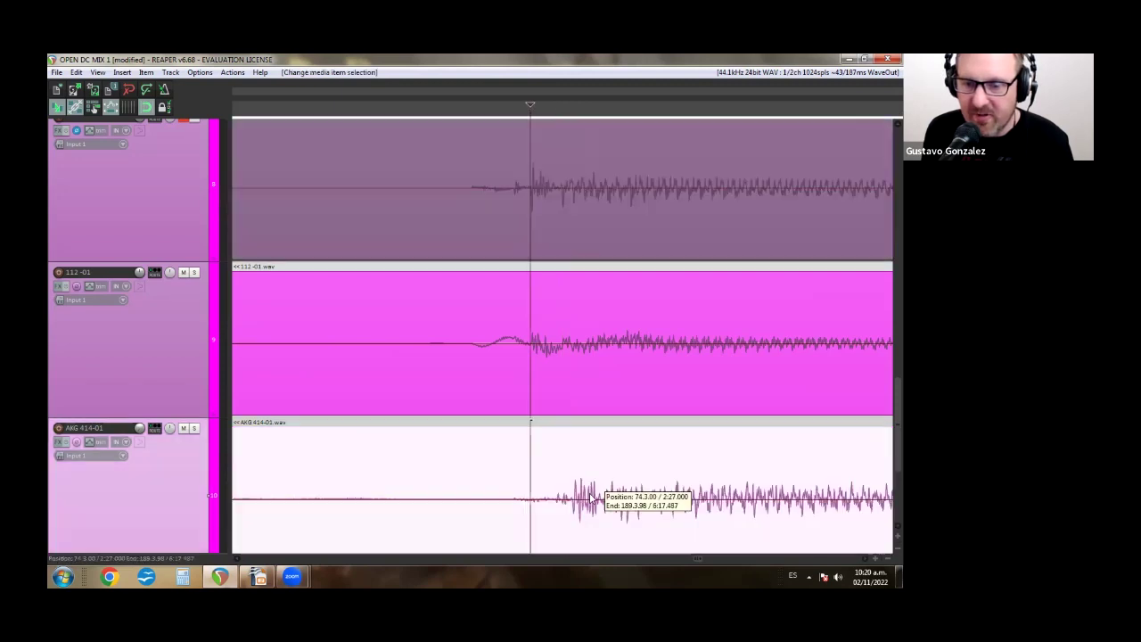
click(532, 110)
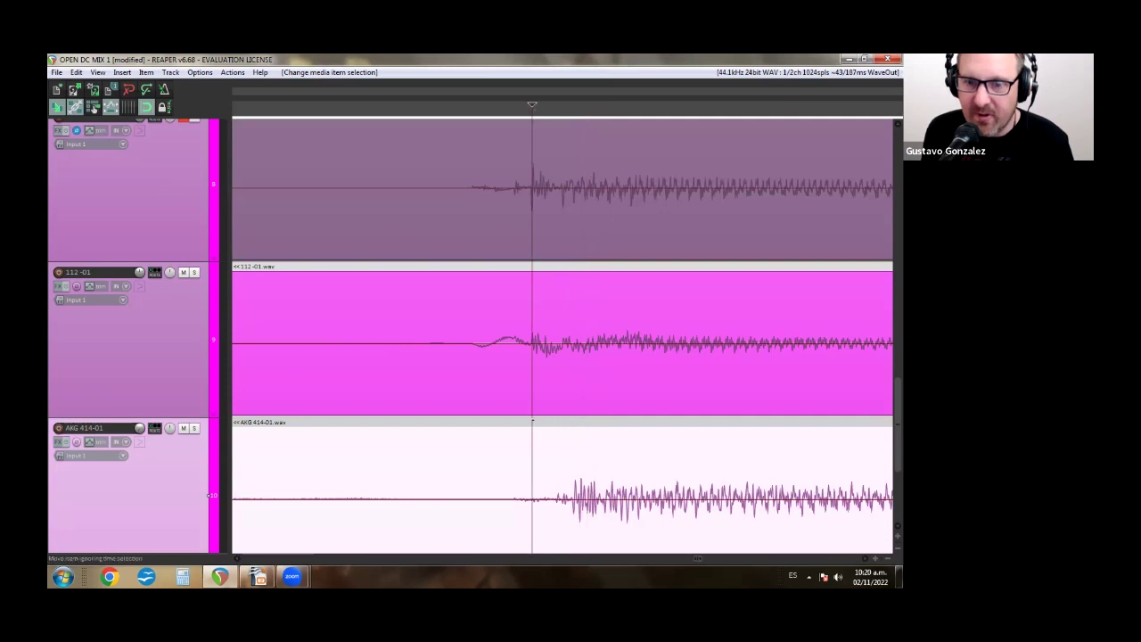
drag(642, 519, 607, 512)
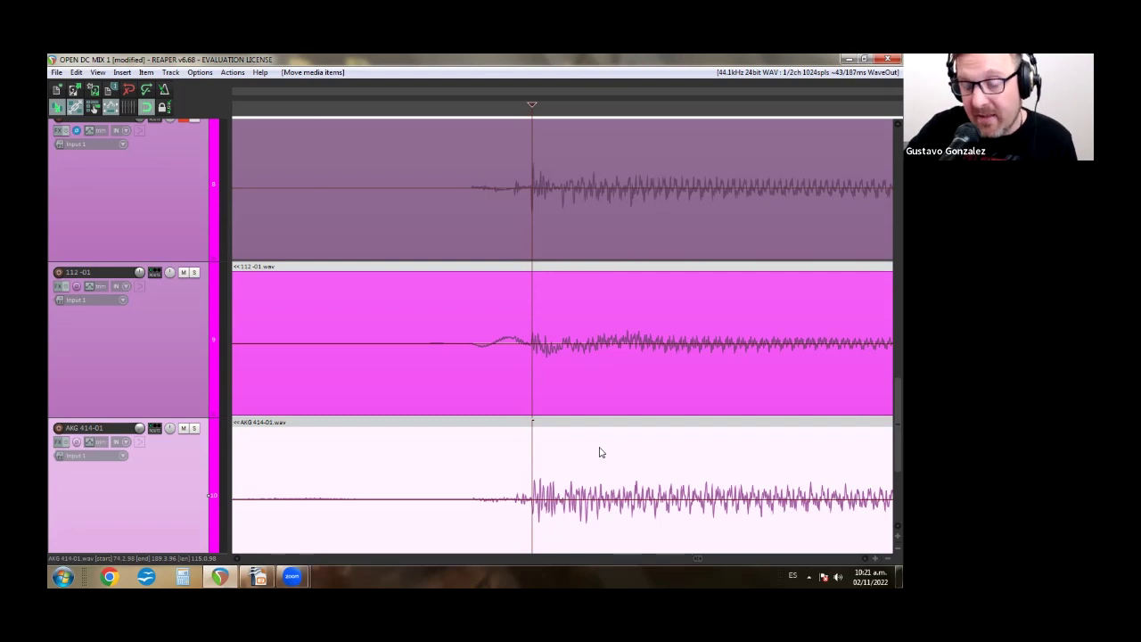
Step: Place the edit cursor precisely at the start of the 57 CENTRAL-01 note attack
scroll(600, 452, up, 5)
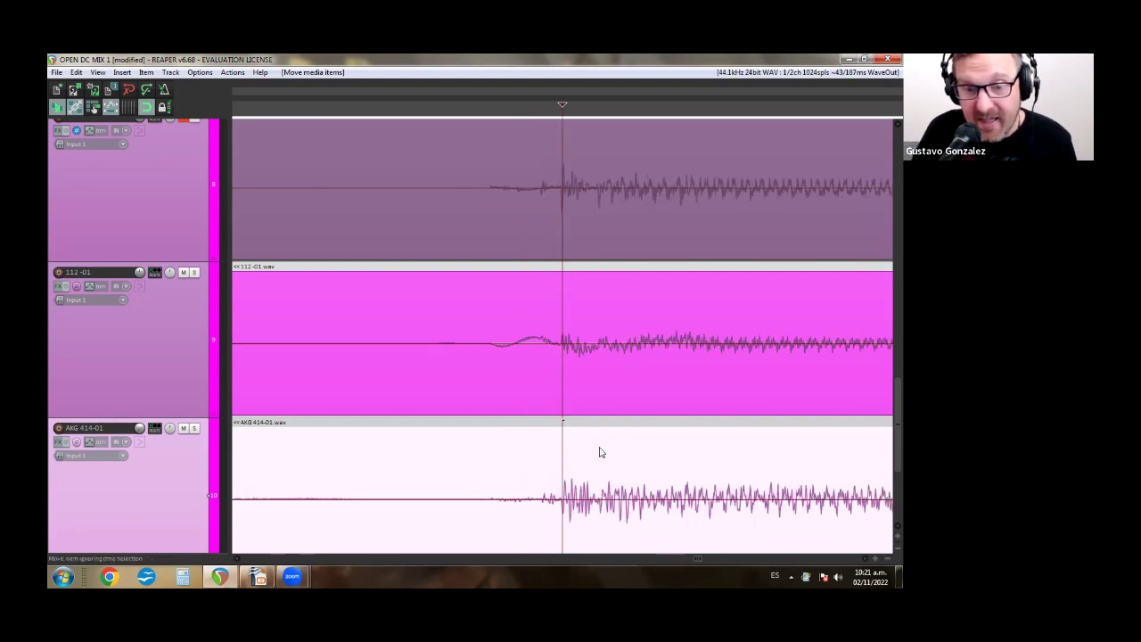
scroll(600, 452, up, 3)
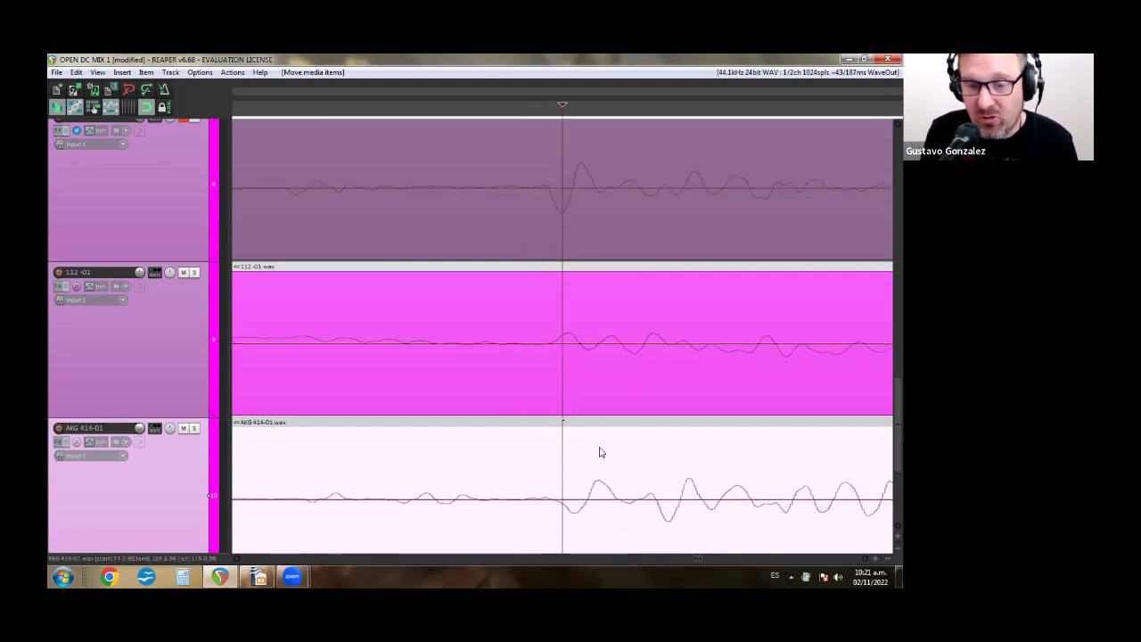
click(533, 110)
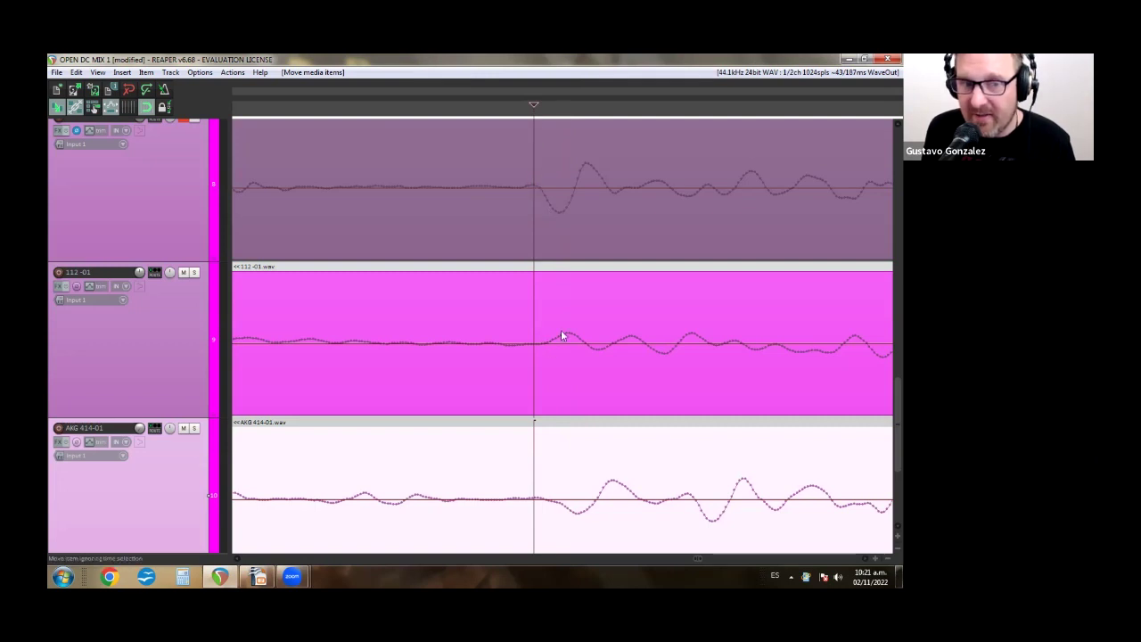
Step: Invert the phase of the 112 -01 track and shift the AKG 414-01 item slightly earlier towards the edit cursor
click(143, 307)
click(78, 286)
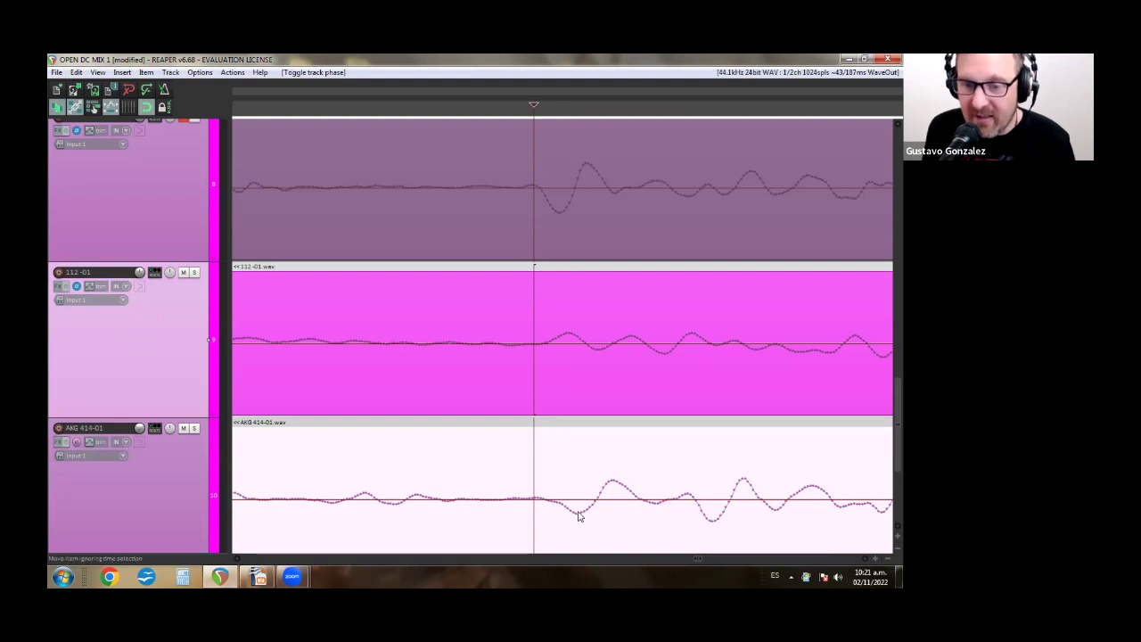
drag(594, 514, 587, 515)
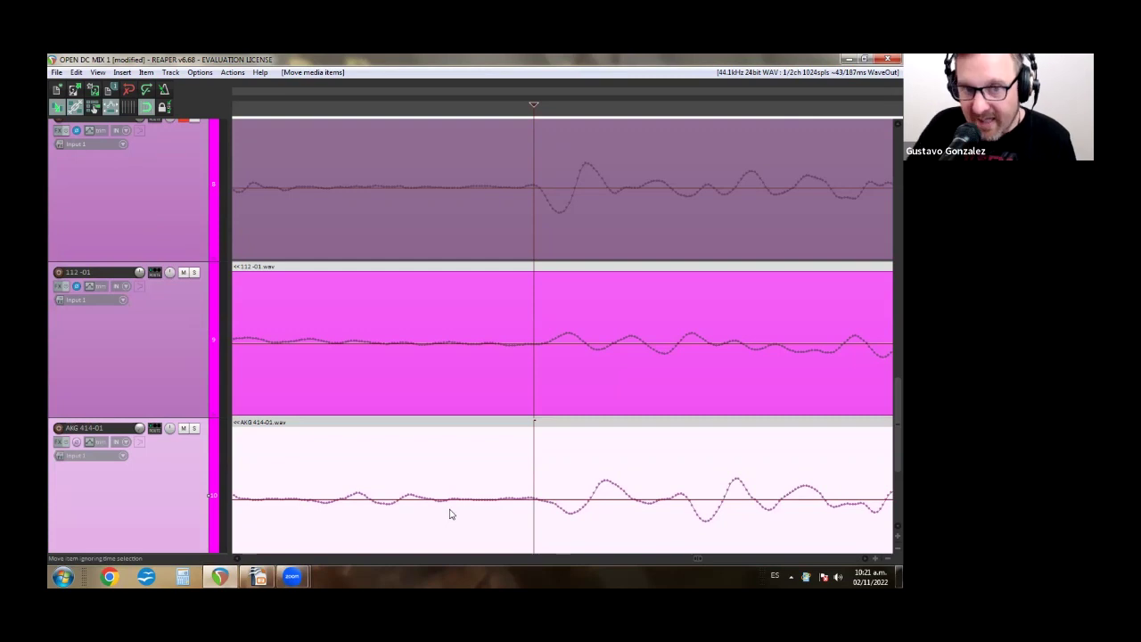
Step: Show the mixer, return the 112 -01 track to normal phase, and start playback
key(ctrl+m)
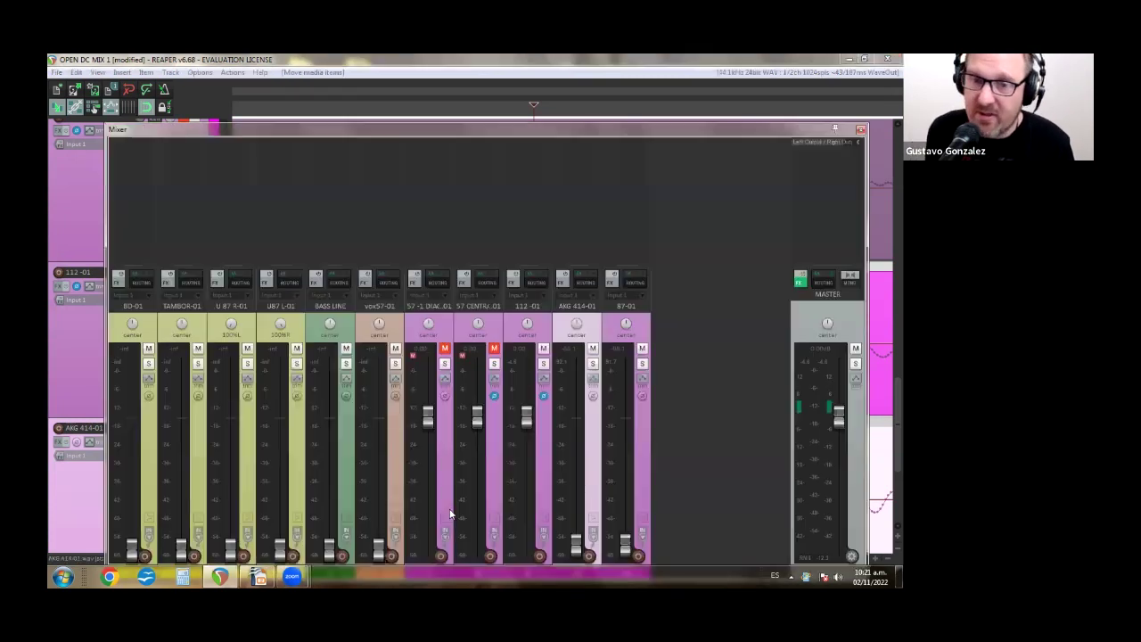
key(ctrl+m)
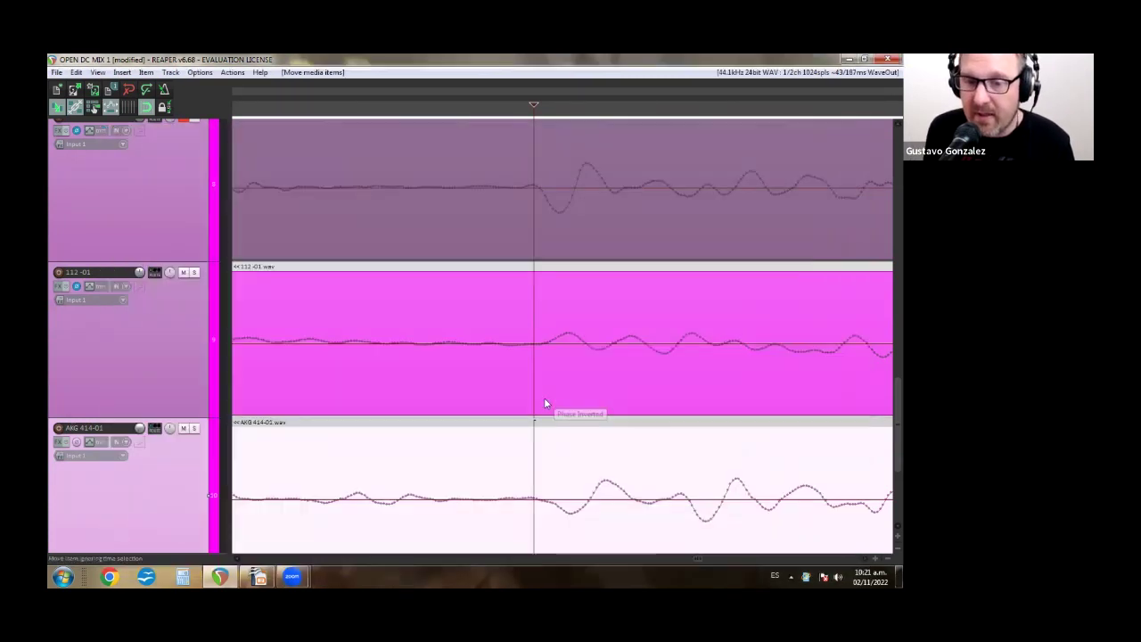
key(ctrl+m)
click(544, 397)
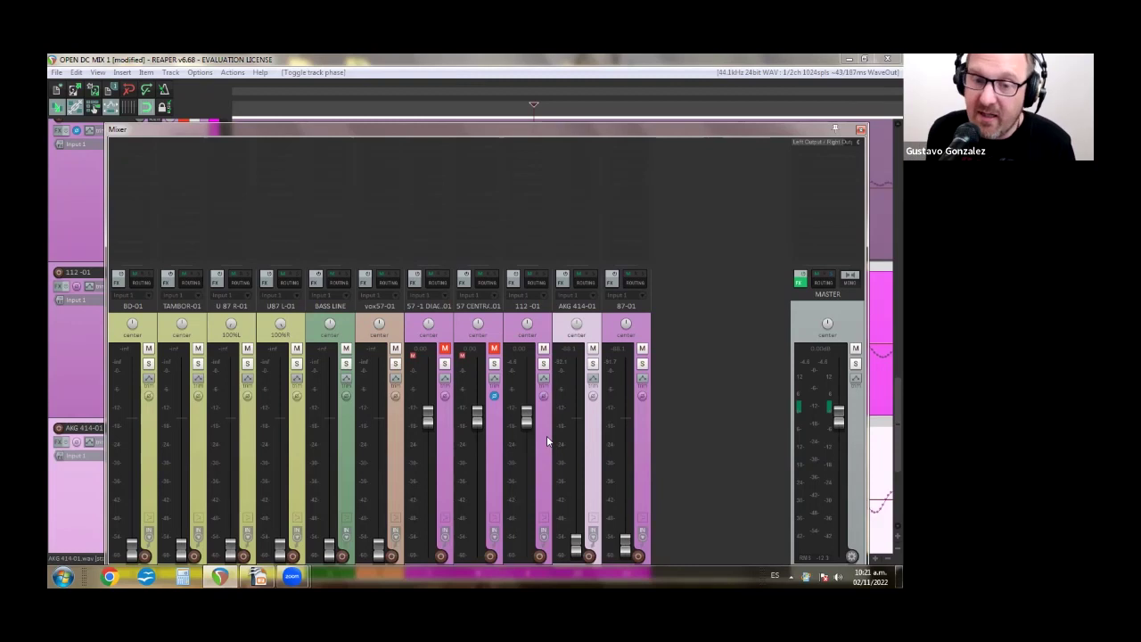
key(space)
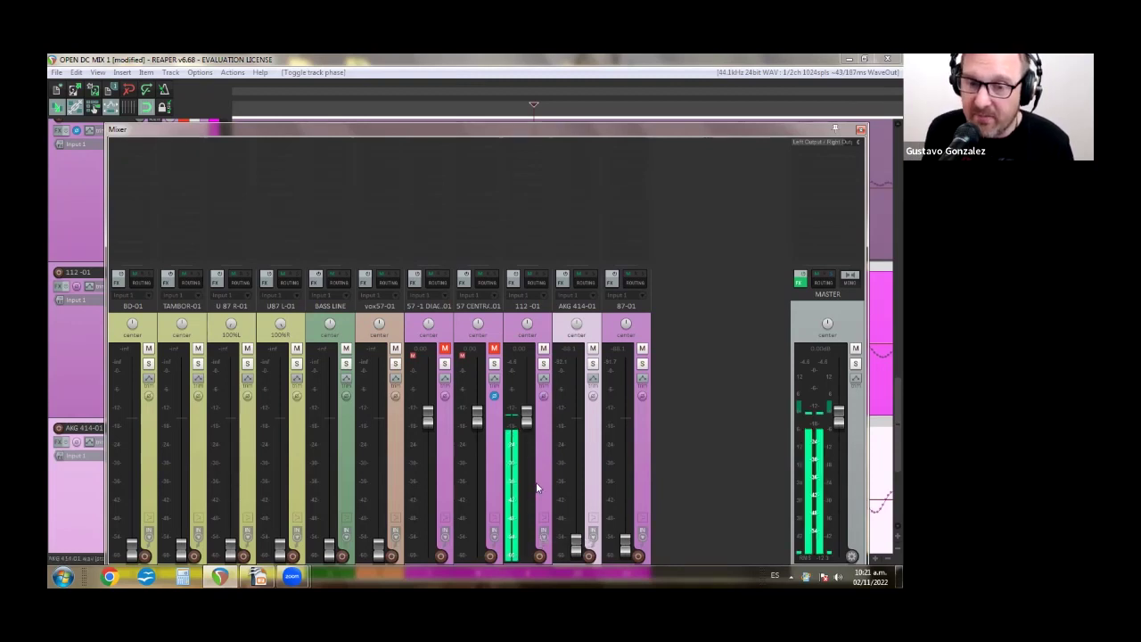
Step: Unmute 57 CENTRAL-01 and the diagonal 57 track, reset the master peak indicator, and lower both faders, with 57 CENTRAL-01 at -6.15 dB
click(494, 348)
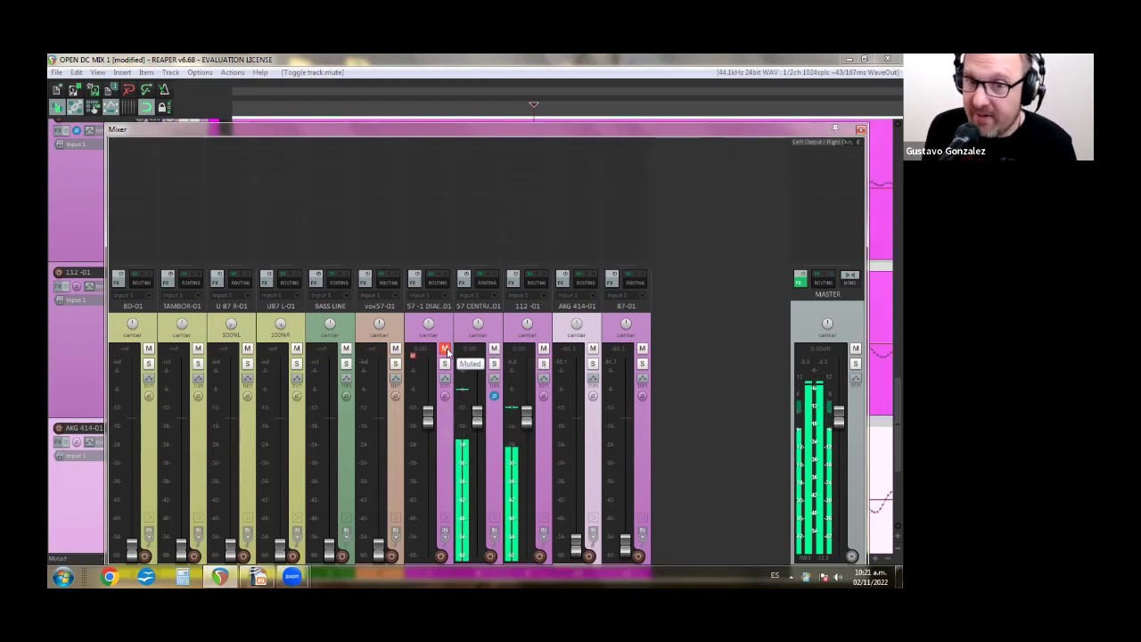
click(446, 348)
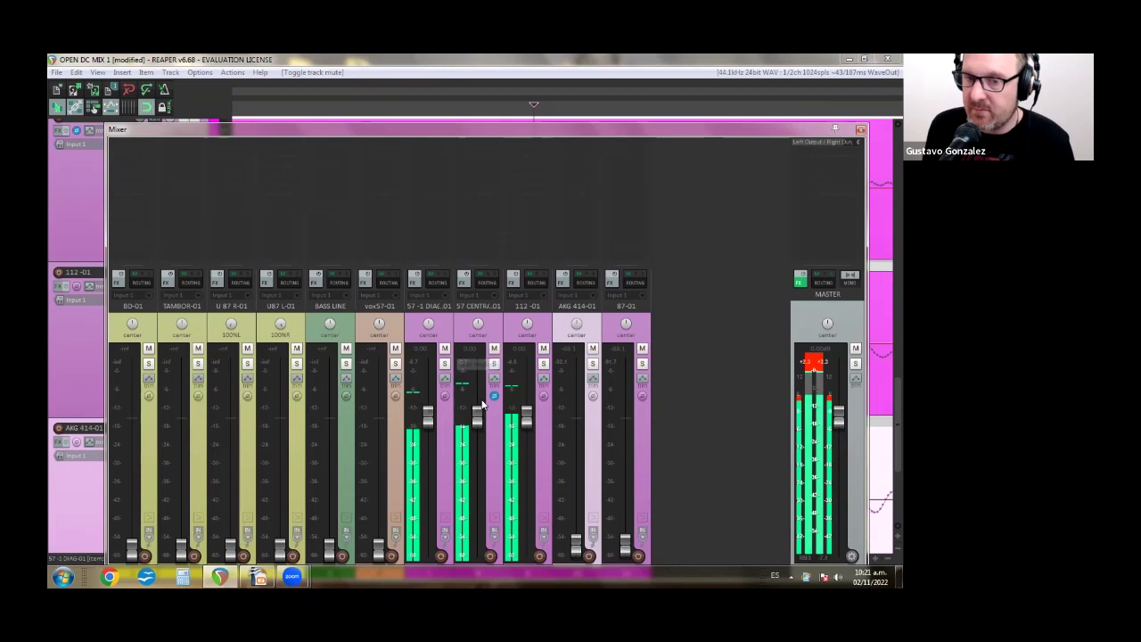
click(818, 363)
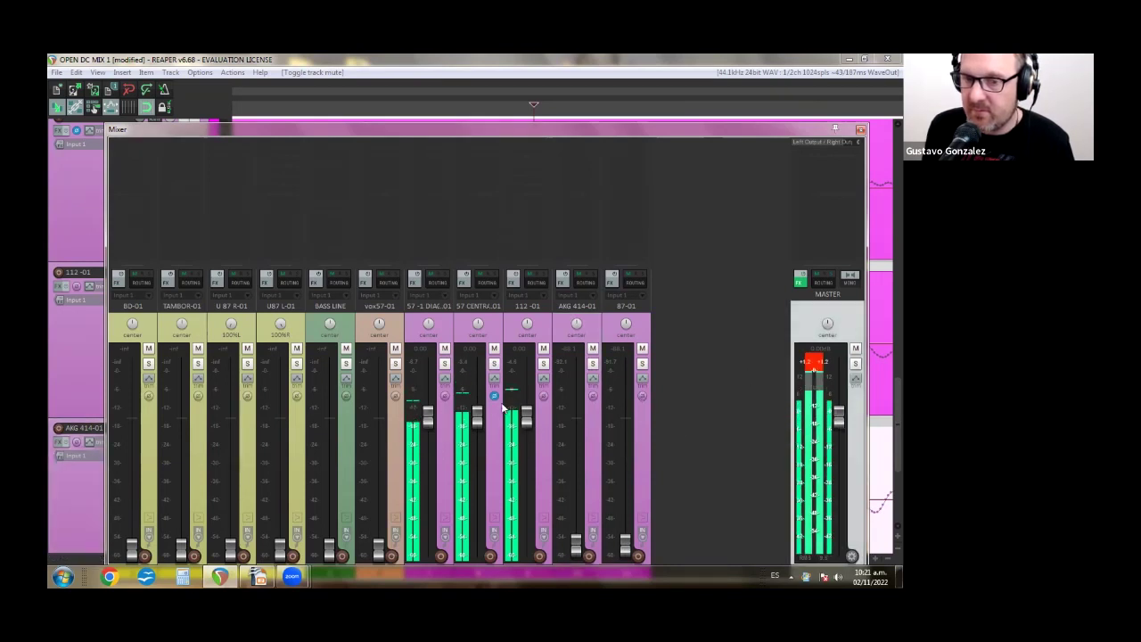
drag(477, 416, 477, 454)
drag(428, 416, 435, 433)
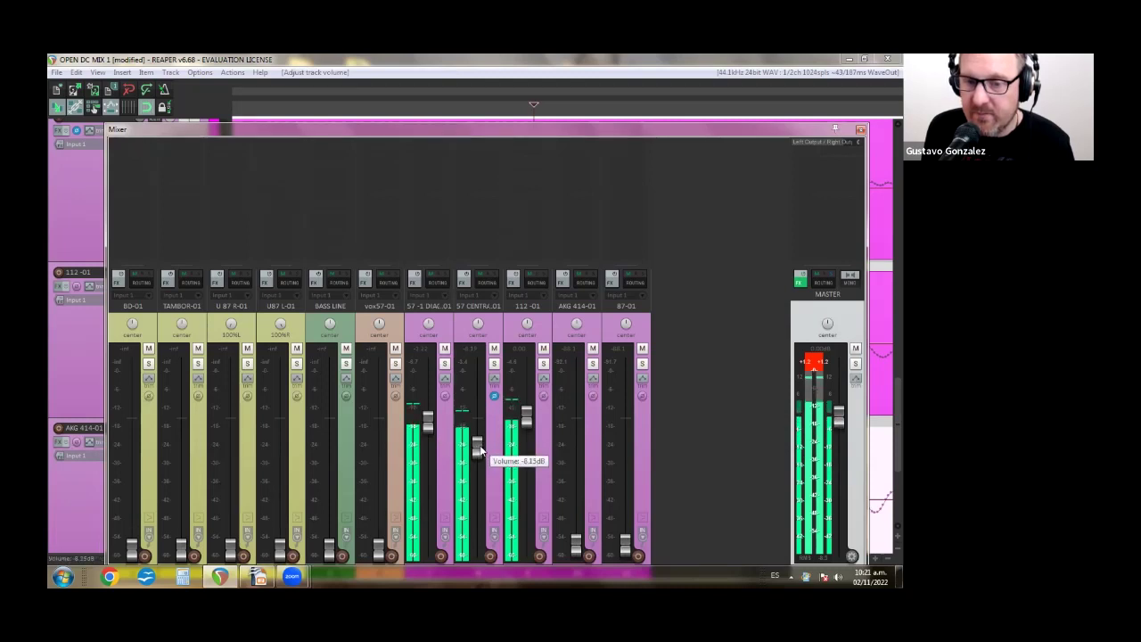
Step: Compare 57 CENTRAL-01 with normal and inverted phase during playback, leave it inverted, stop playback, and reset the master peak indicator
click(494, 399)
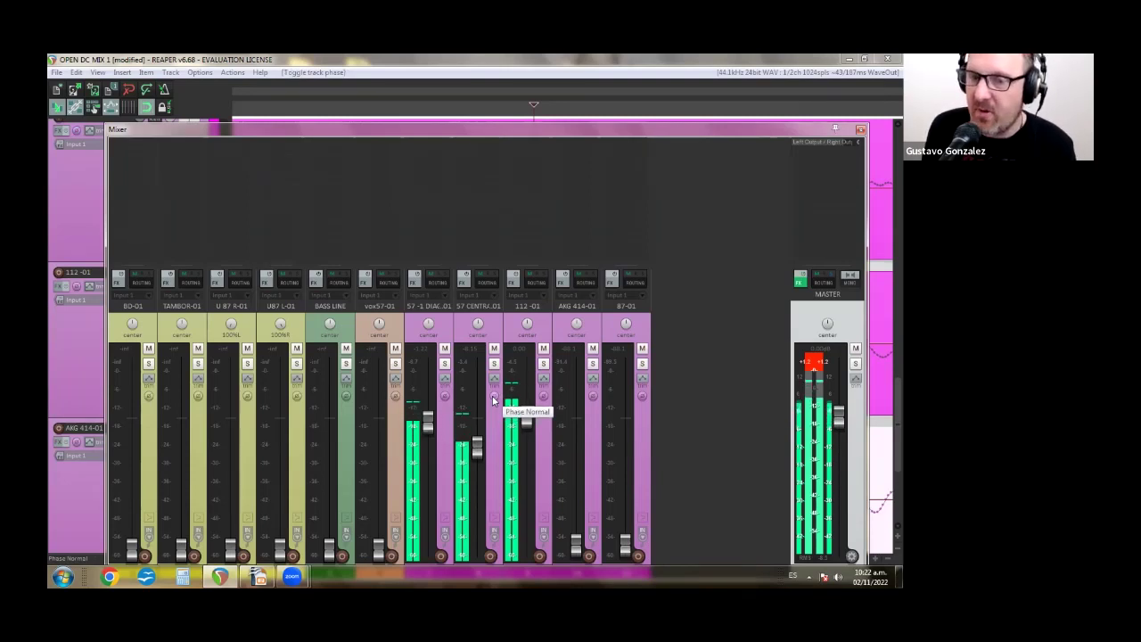
click(494, 398)
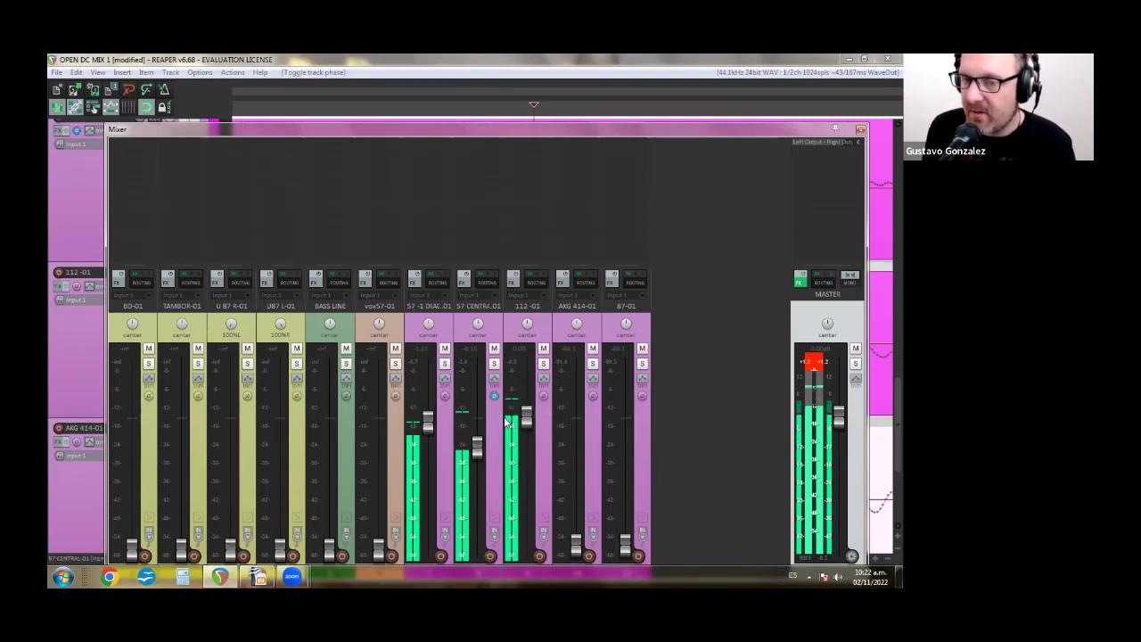
key(space)
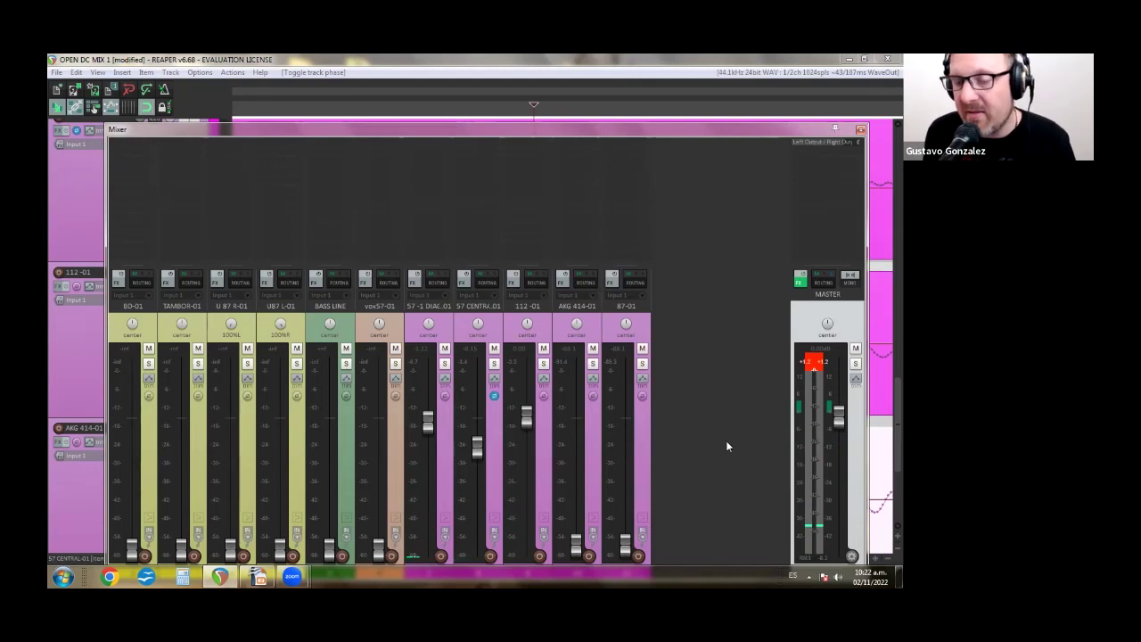
click(810, 363)
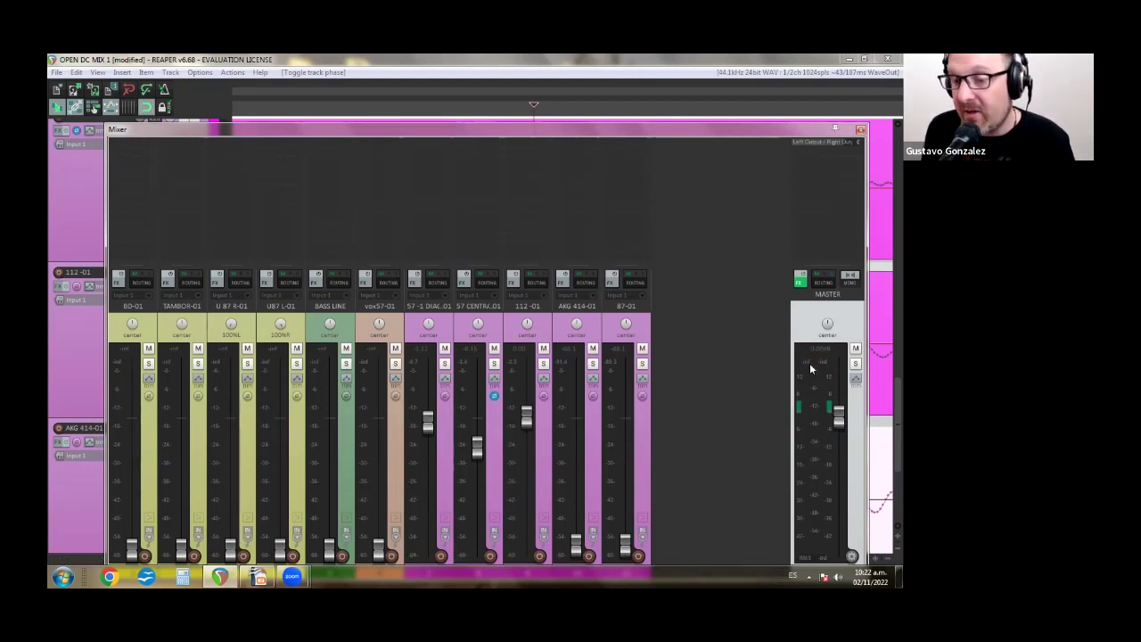
Step: Close the mixer and examine the AKG 414-01 and 87-01 waveforms at the bottom of the track list
click(862, 131)
scroll(886, 460, down, 4)
scroll(885, 451, down, 1)
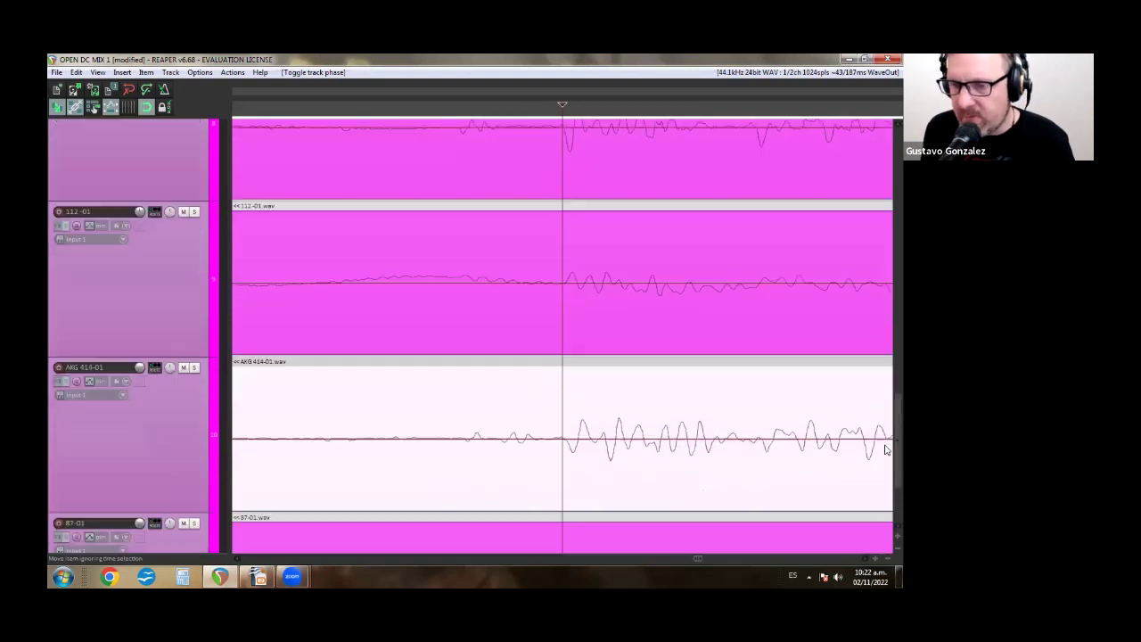
scroll(885, 451, down, 2)
scroll(854, 468, down, 3)
scroll(885, 450, down, 4)
scroll(884, 450, down, 1)
scroll(611, 451, down, 4)
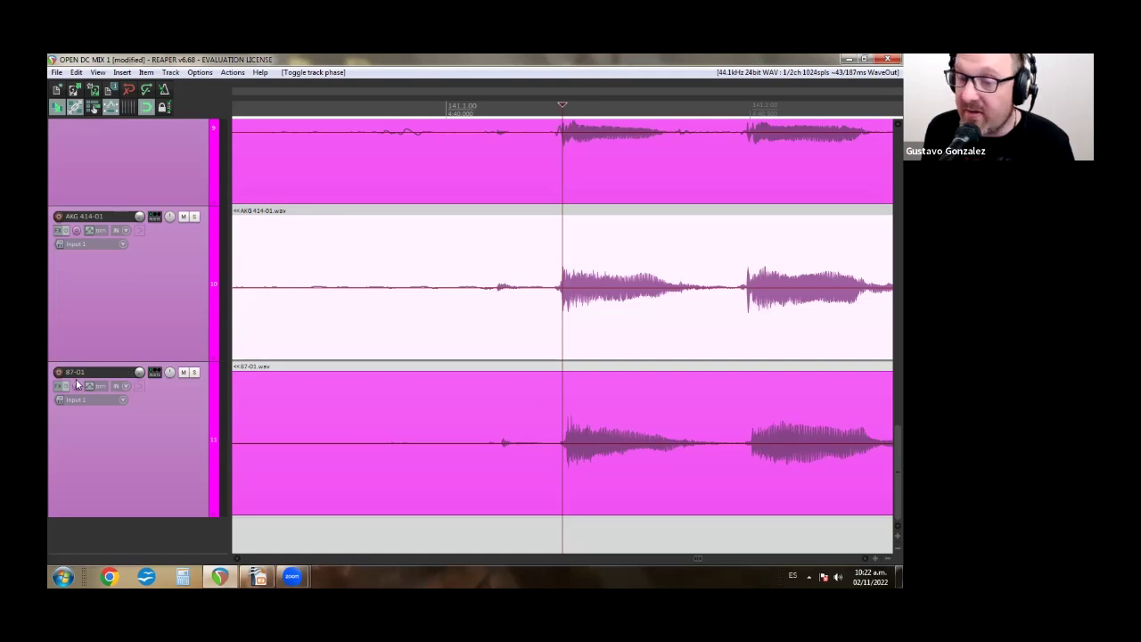
Step: Switch to the OpenOffice Impress presentation, start the slideshow from the current slide, and advance to the amplifier slide with close and distant microphones
mouse_move(258, 576)
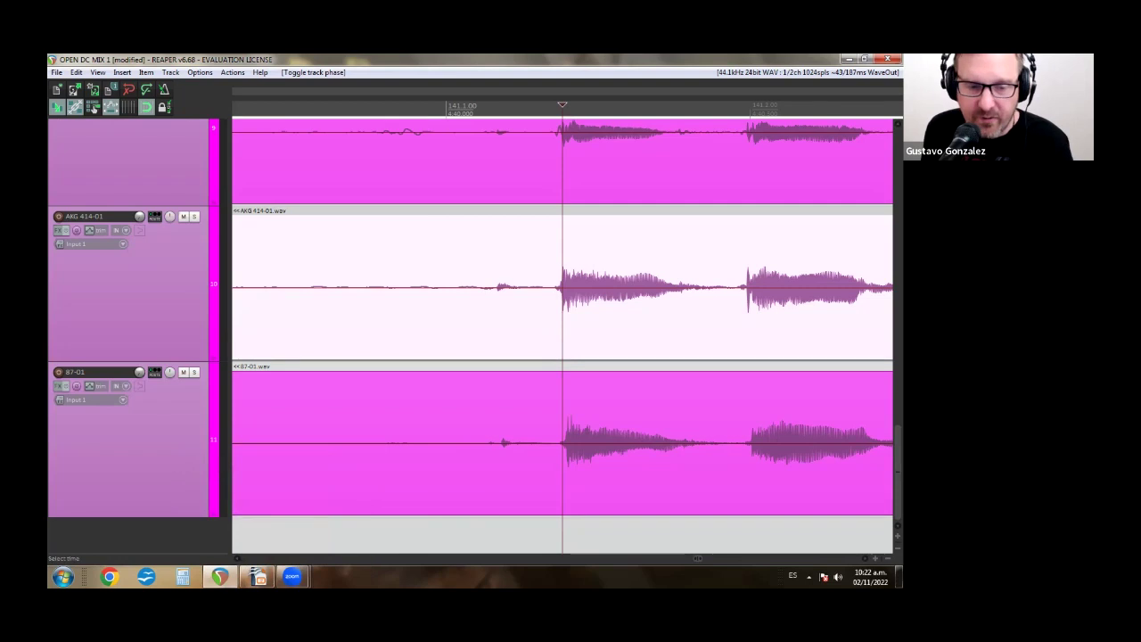
key(alt+Tab)
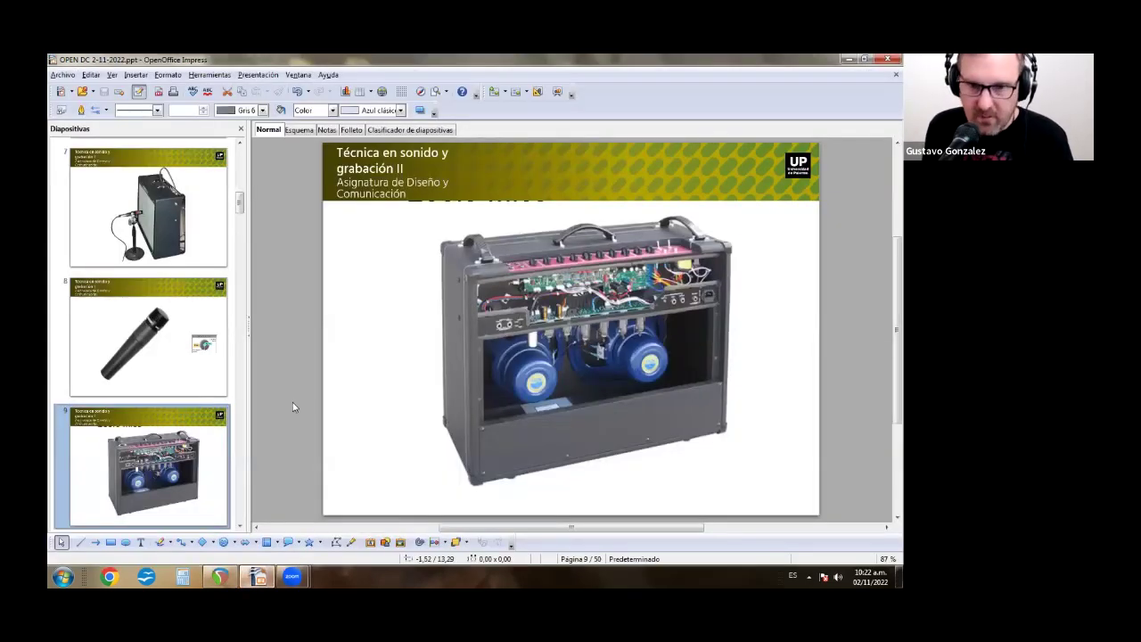
key(shift+F5)
key(Right)
key(Right)
key(Right)
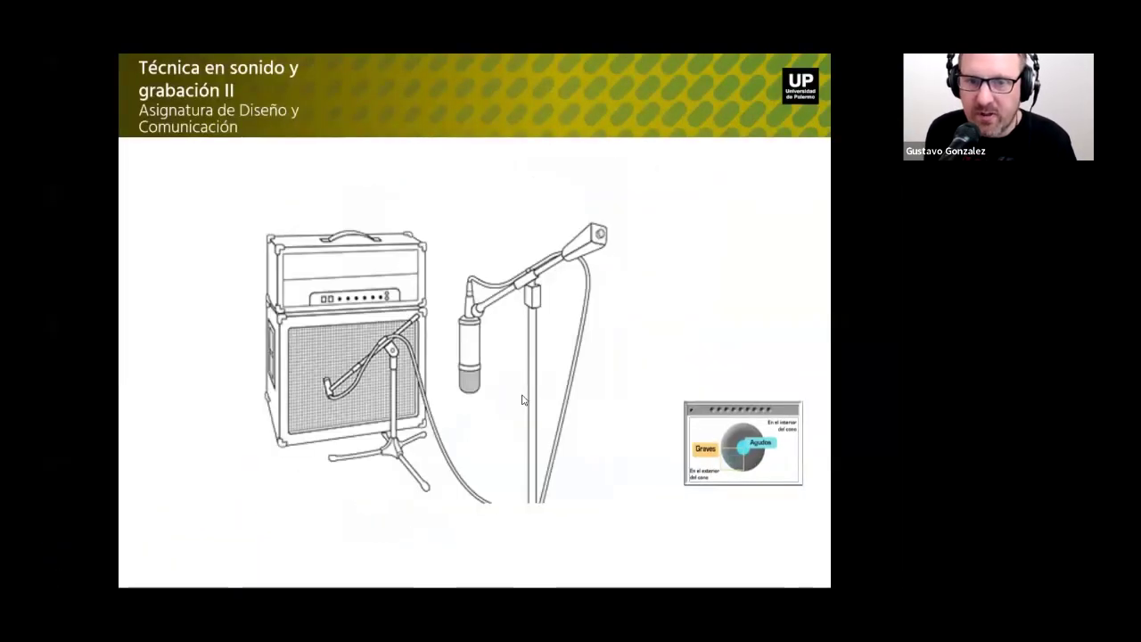
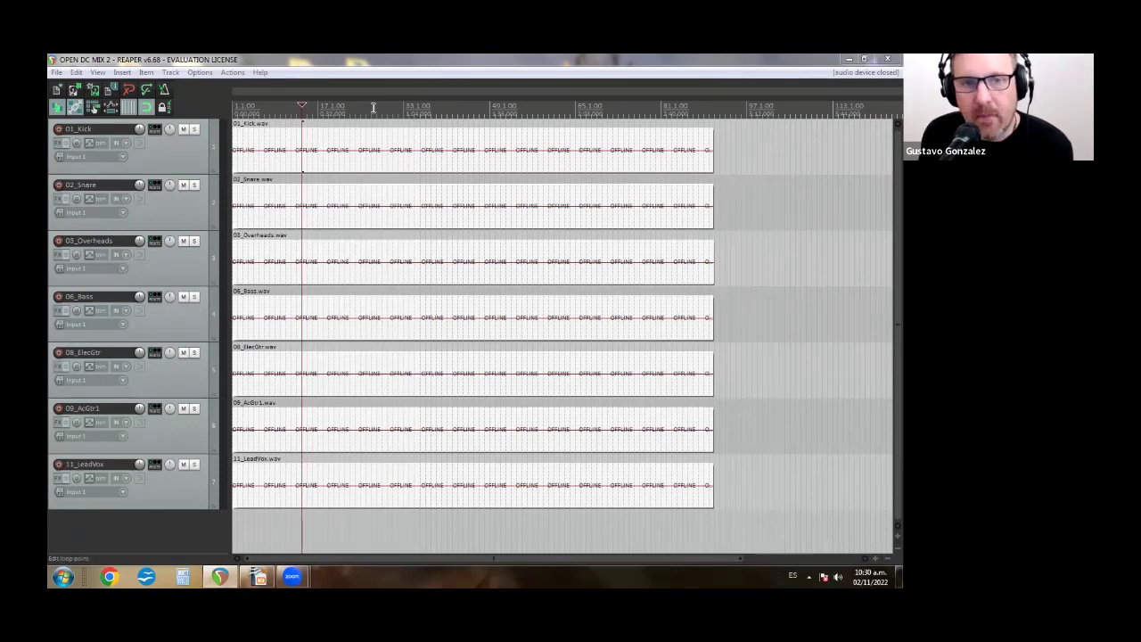
Step: Play the OPEN DC MIX 2 project from about bar 27 and show the mixer
click(373, 107)
key(space)
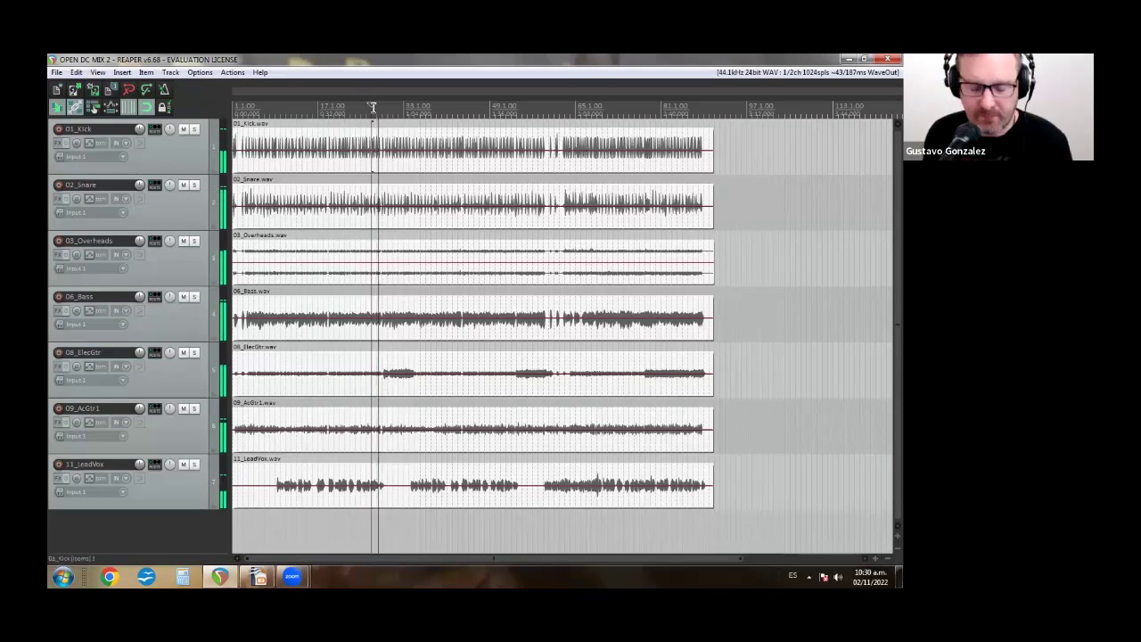
key(ctrl+m)
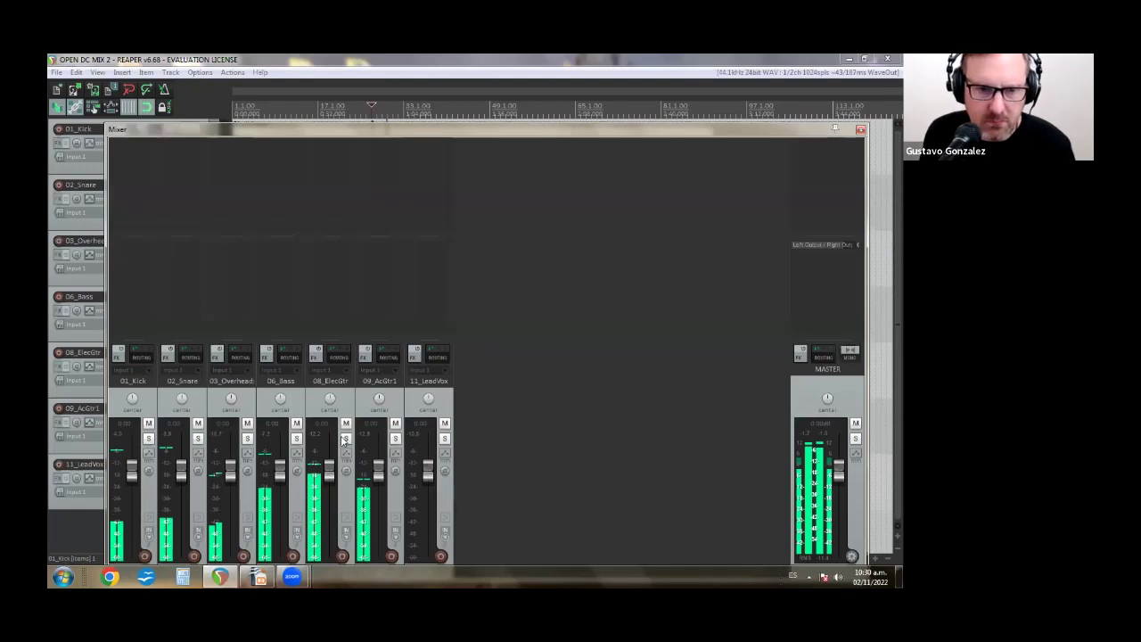
Step: Pull the 08_ElecGtr, 09_AcGtr1 and 11_LeadVox faders fully down and lower 06_Bass slightly
drag(337, 436, 392, 493)
drag(387, 434, 397, 571)
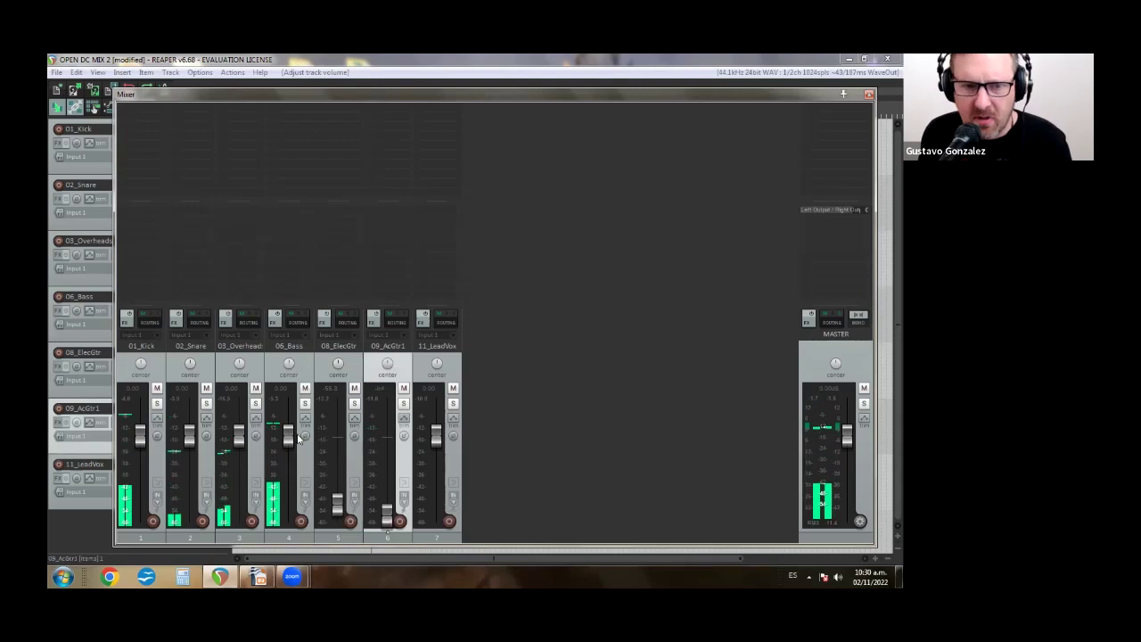
drag(289, 436, 293, 447)
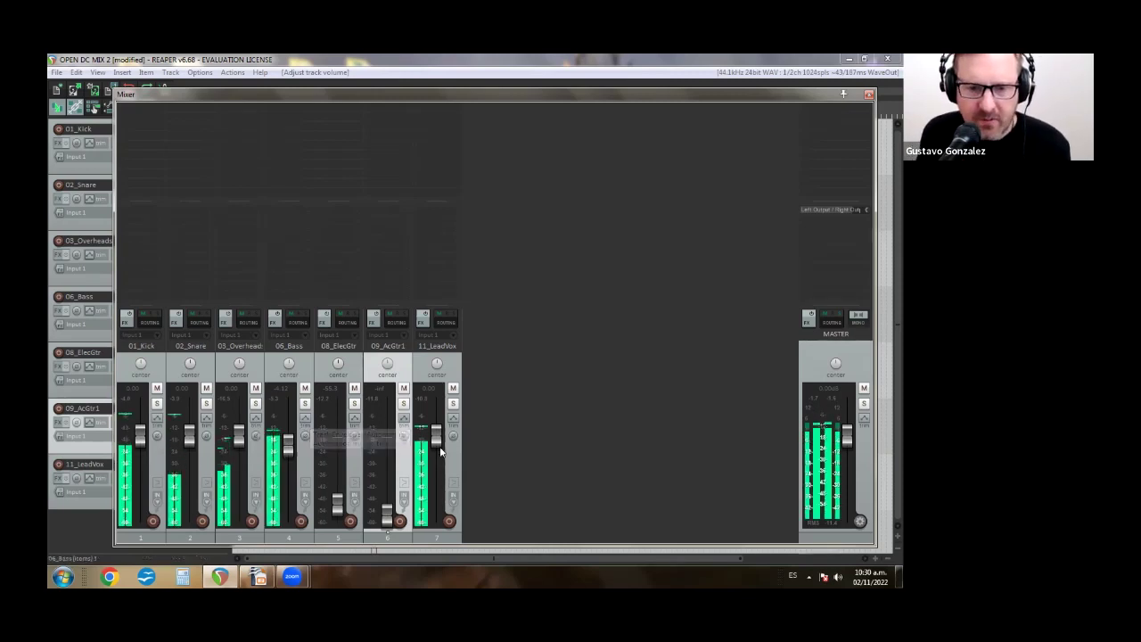
drag(436, 434, 437, 525)
drag(338, 506, 352, 539)
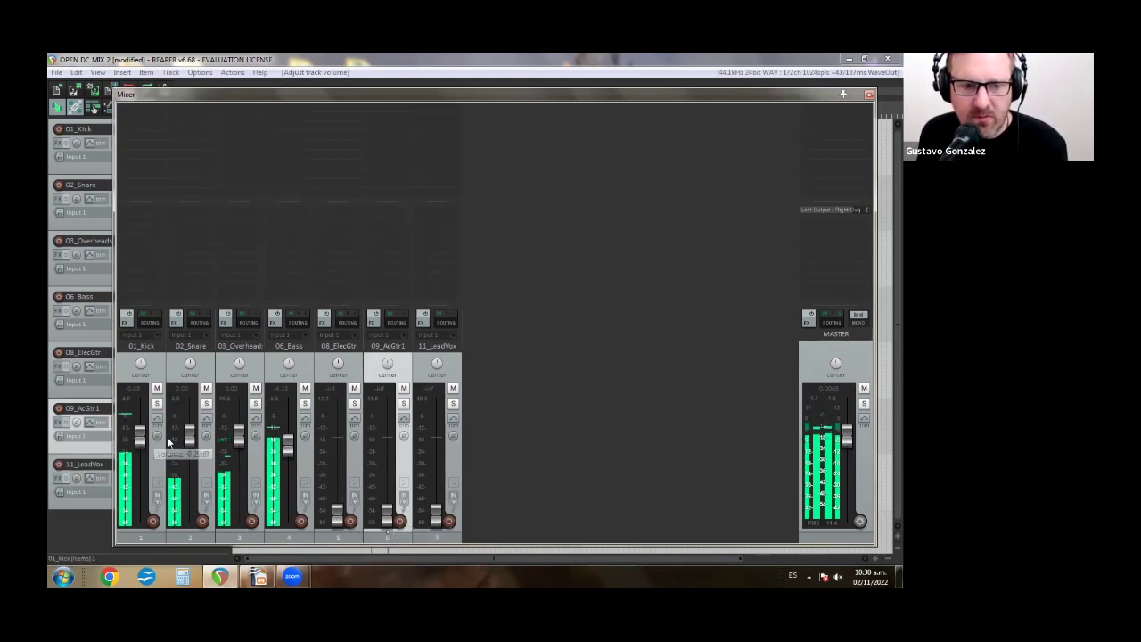
Step: Balance the rhythm section during playback by lowering 02_Snare and 03_Overheads, setting 06_Bass to -0.61 dB, and raising 01_Kick
drag(189, 435, 251, 443)
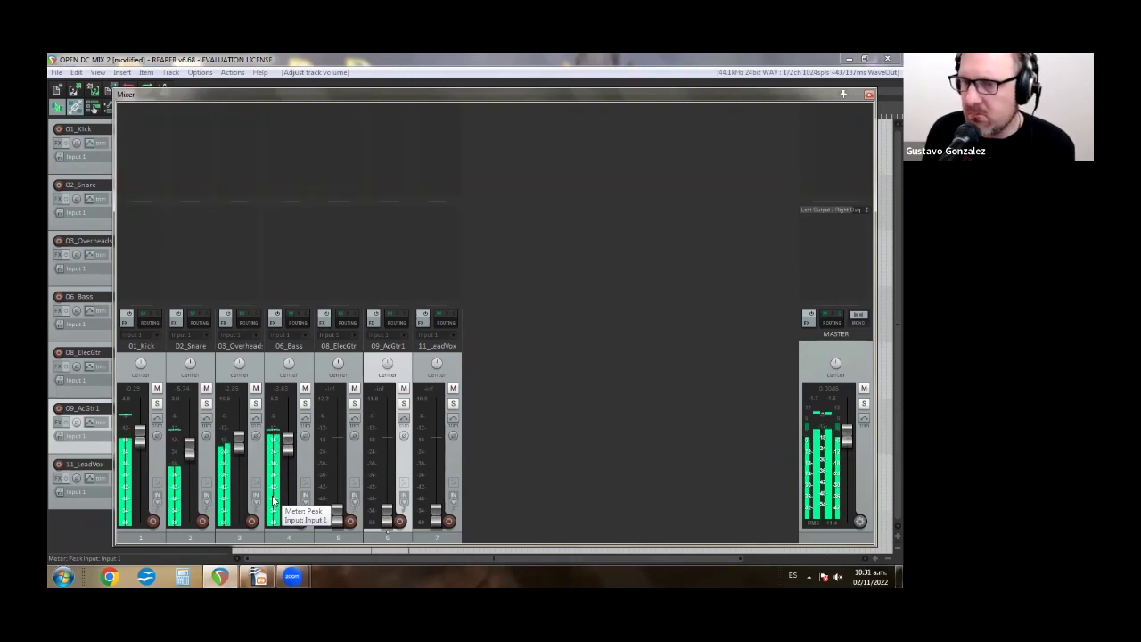
key(space)
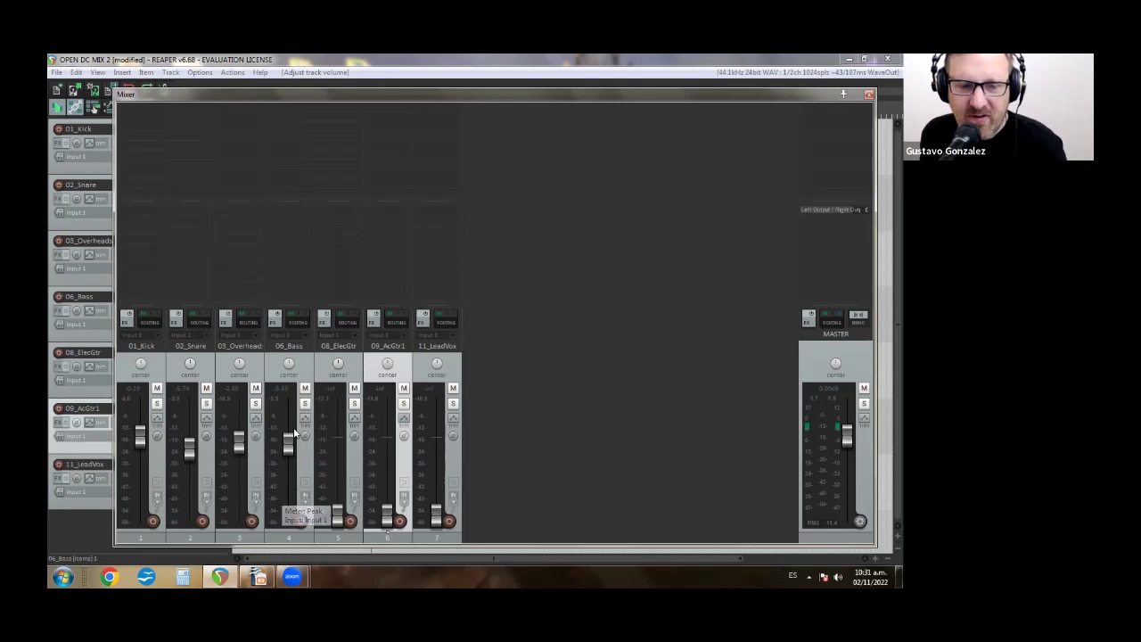
key(space)
mouse_move(288, 448)
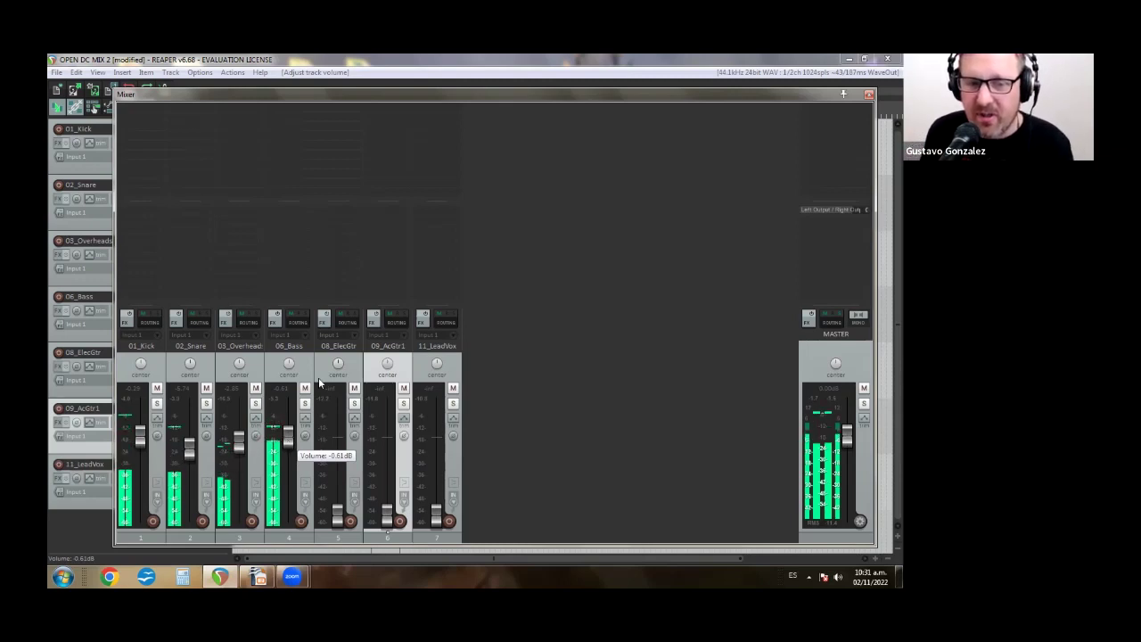
mouse_move(147, 434)
scroll(147, 432, down, 5)
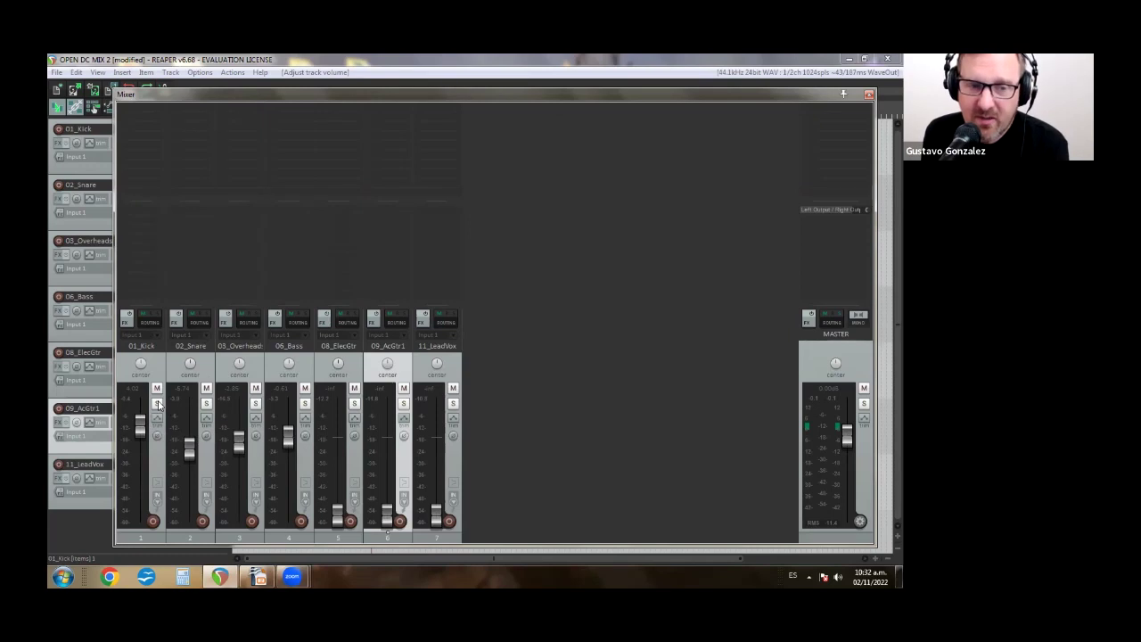
Step: Solo 01_Kick during playback, lower its volume to avoid clipping, and reset the master and track peak indicators
click(158, 405)
key(space)
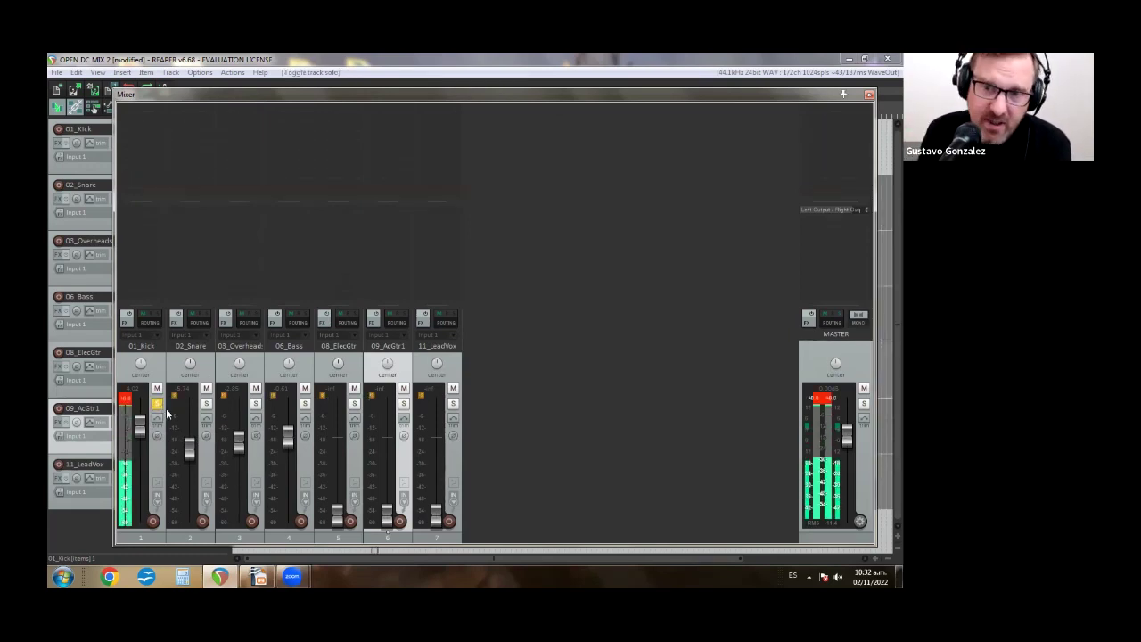
click(818, 411)
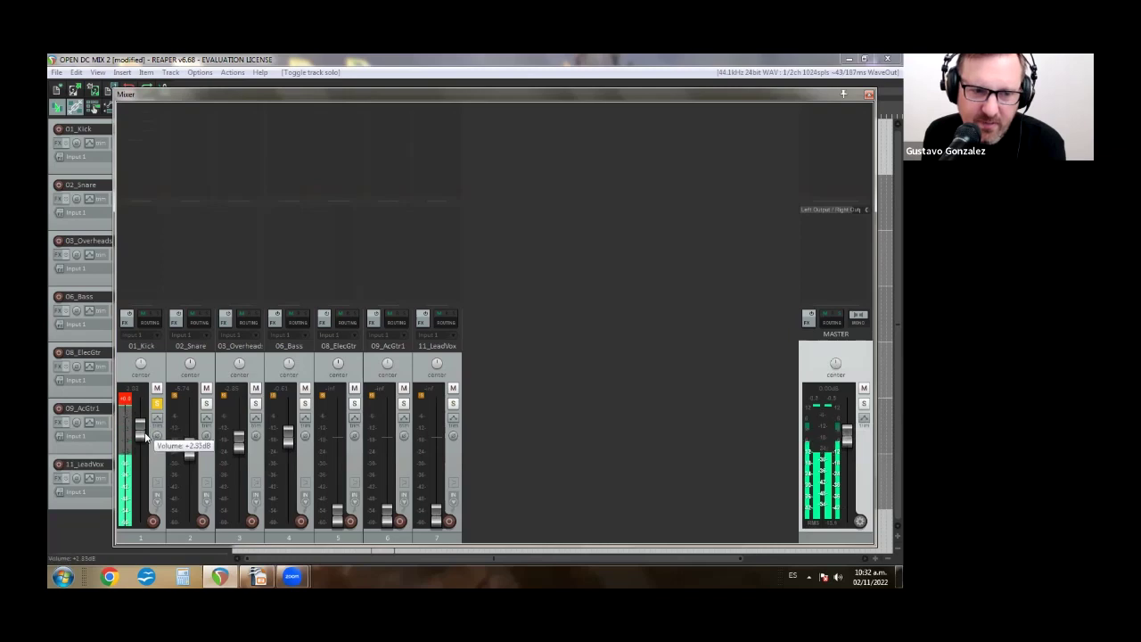
click(131, 400)
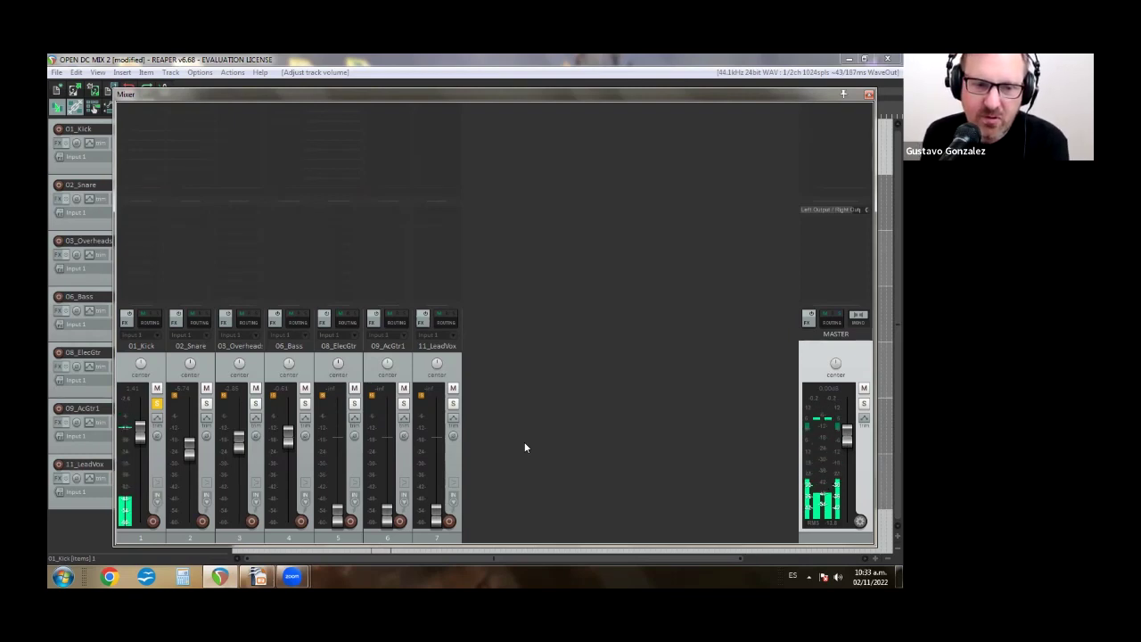
Step: Audition 06_Bass soloed together with 01_Kick, stop playback, and remove the solo from 06_Bass
click(304, 404)
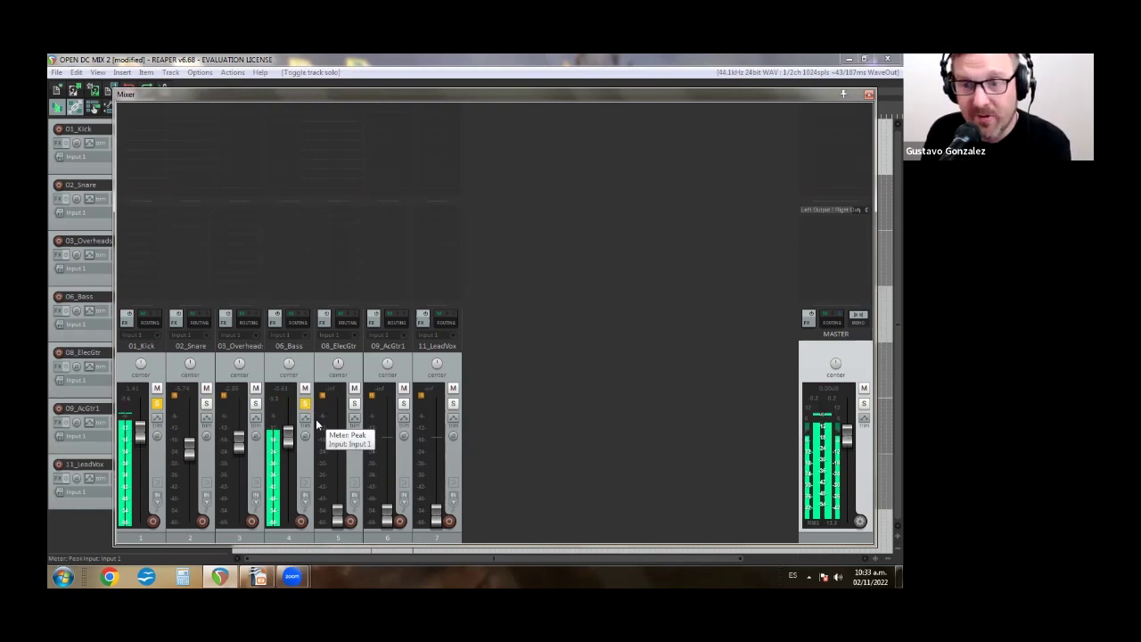
key(space)
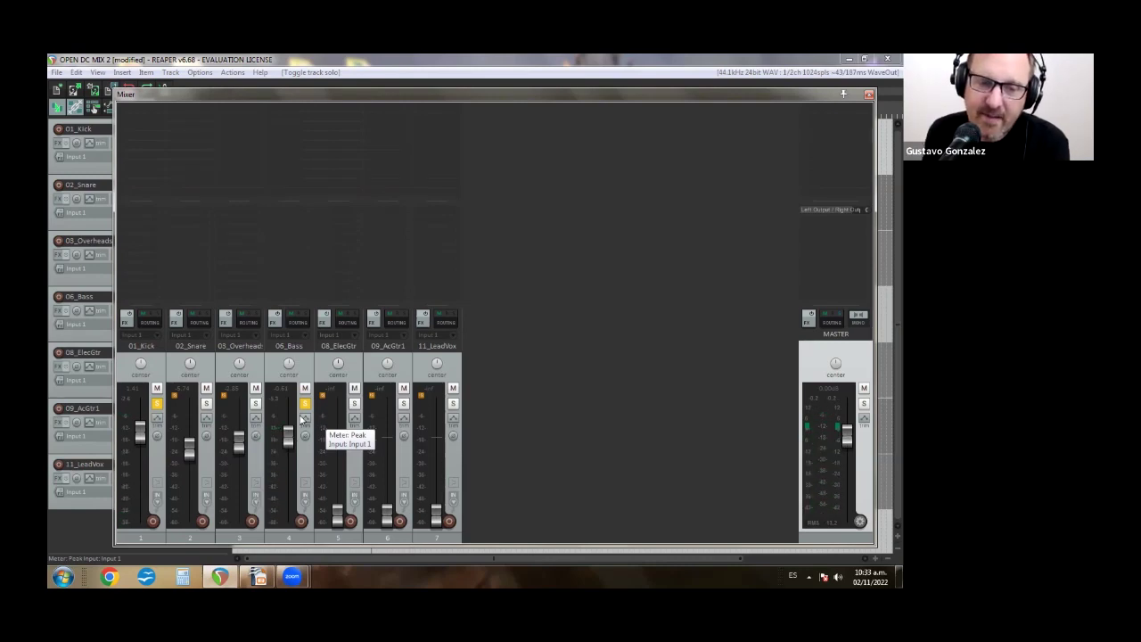
click(304, 405)
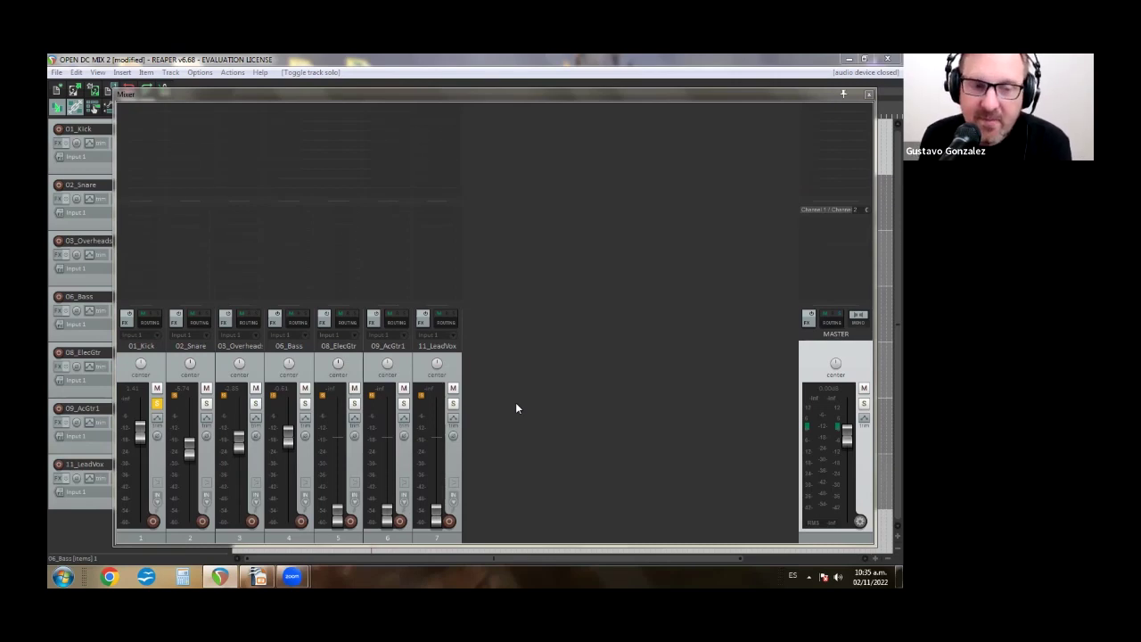
Step: Add the ReaEQ (Cockos) plugin to 01_Kick and move its effects window clear of the track's channel strip
click(127, 323)
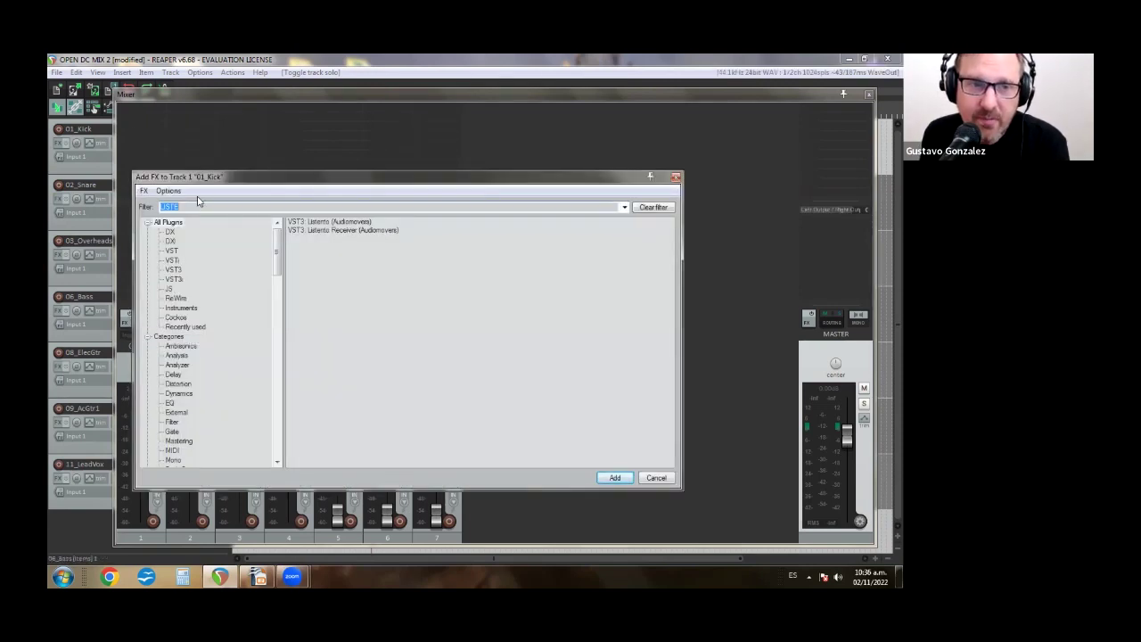
text(REA)
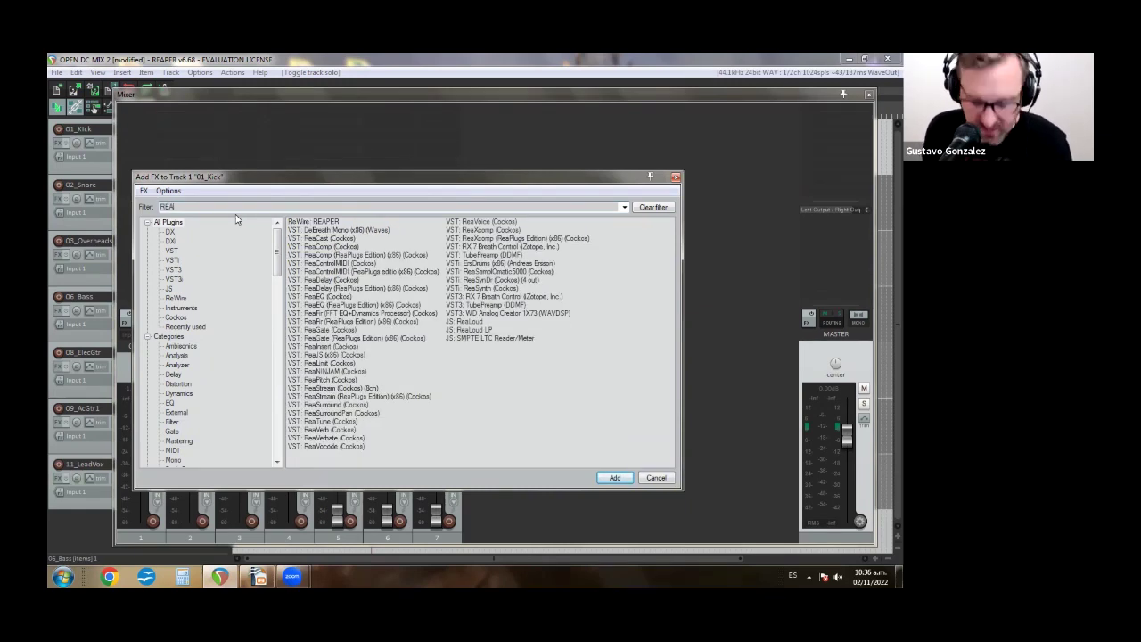
text(EQ)
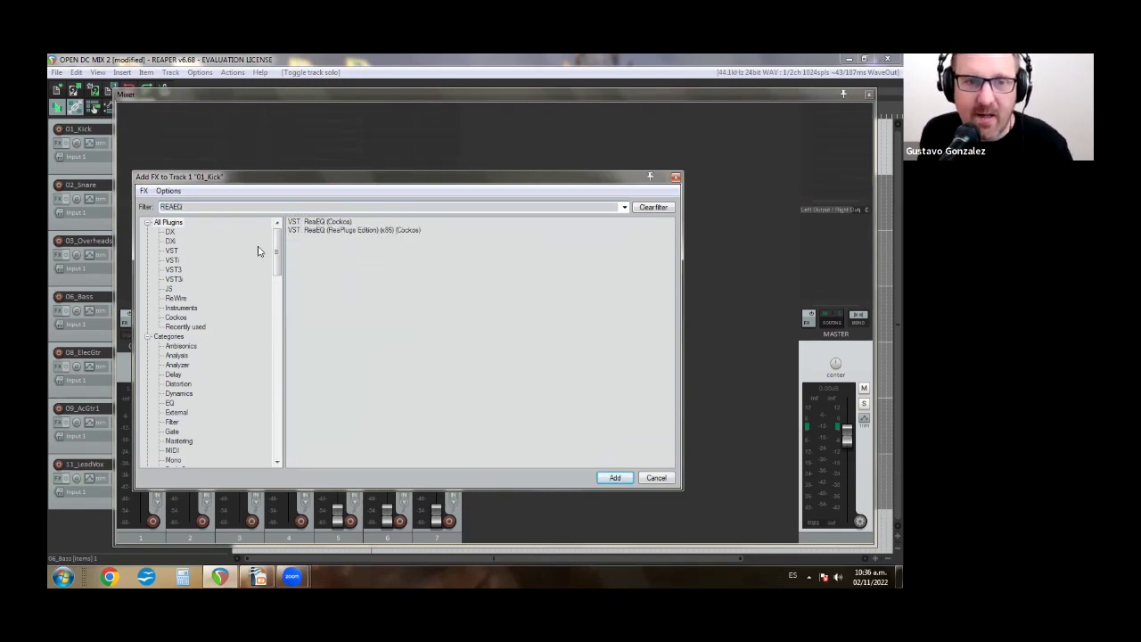
double_click(304, 222)
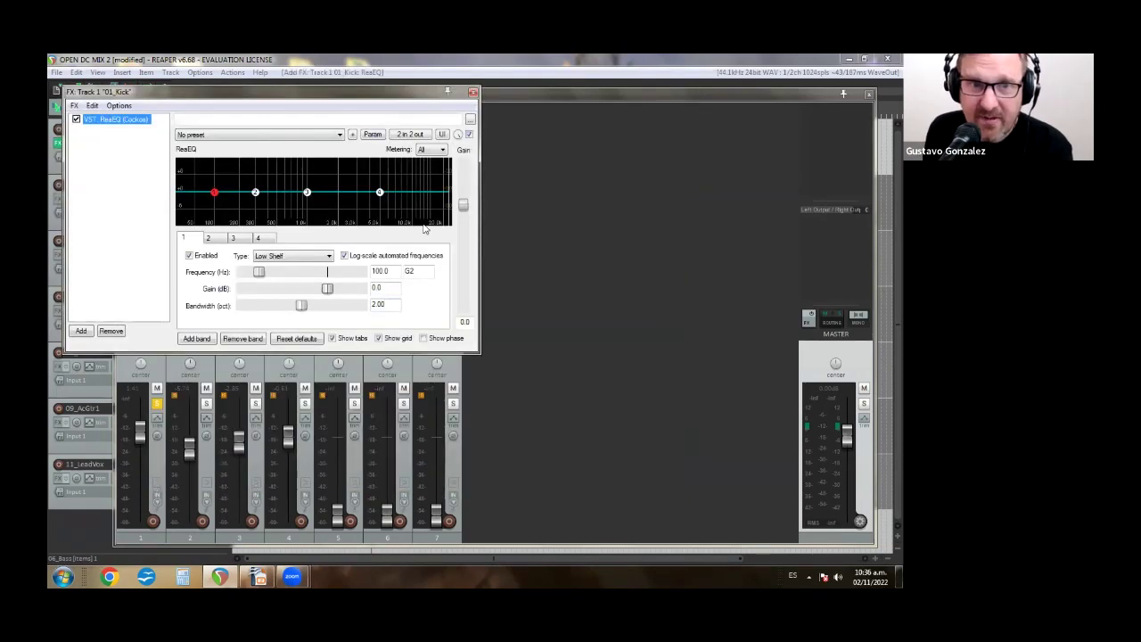
drag(365, 97, 615, 218)
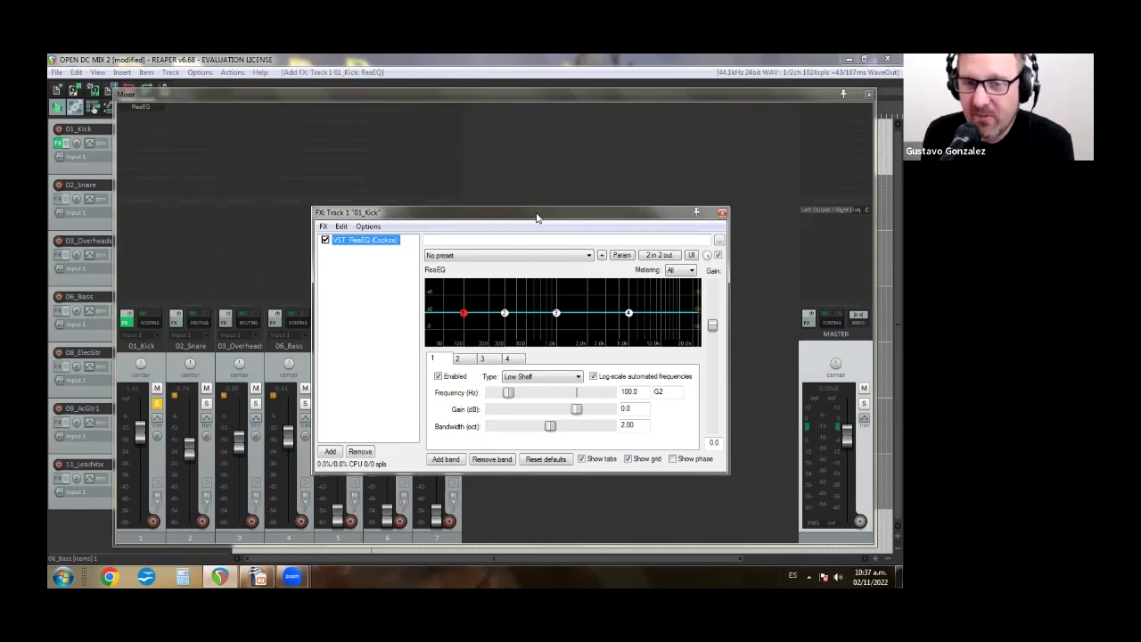
drag(532, 219, 547, 195)
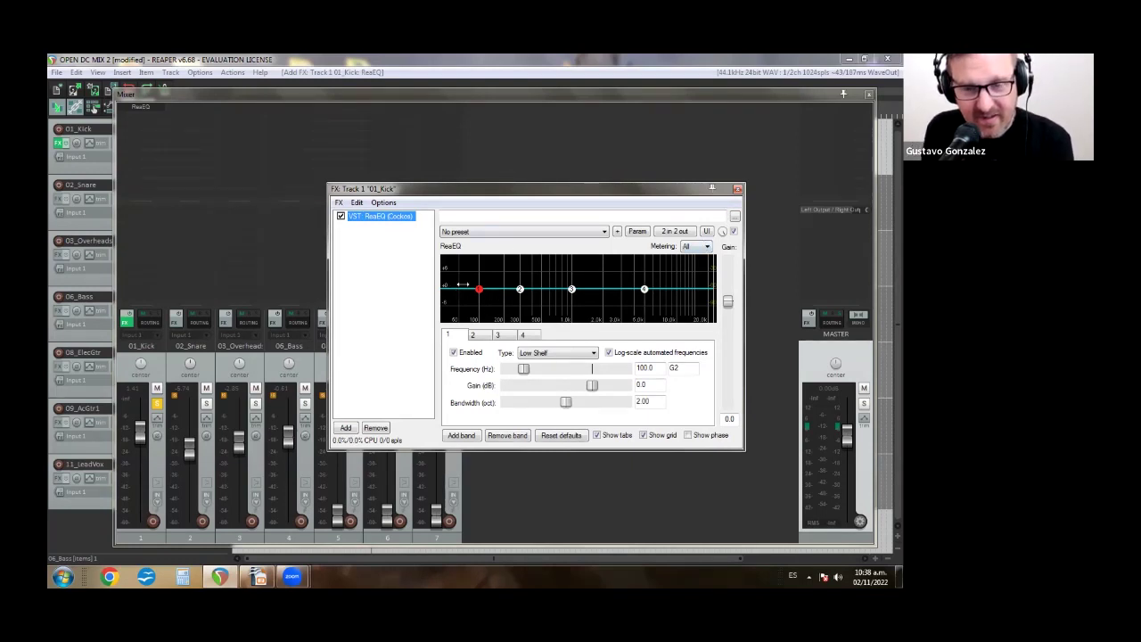
Step: Change ReaEQ band 1 on 01_Kick to High Pass and compare the filtered and bypassed sound during playback
click(576, 354)
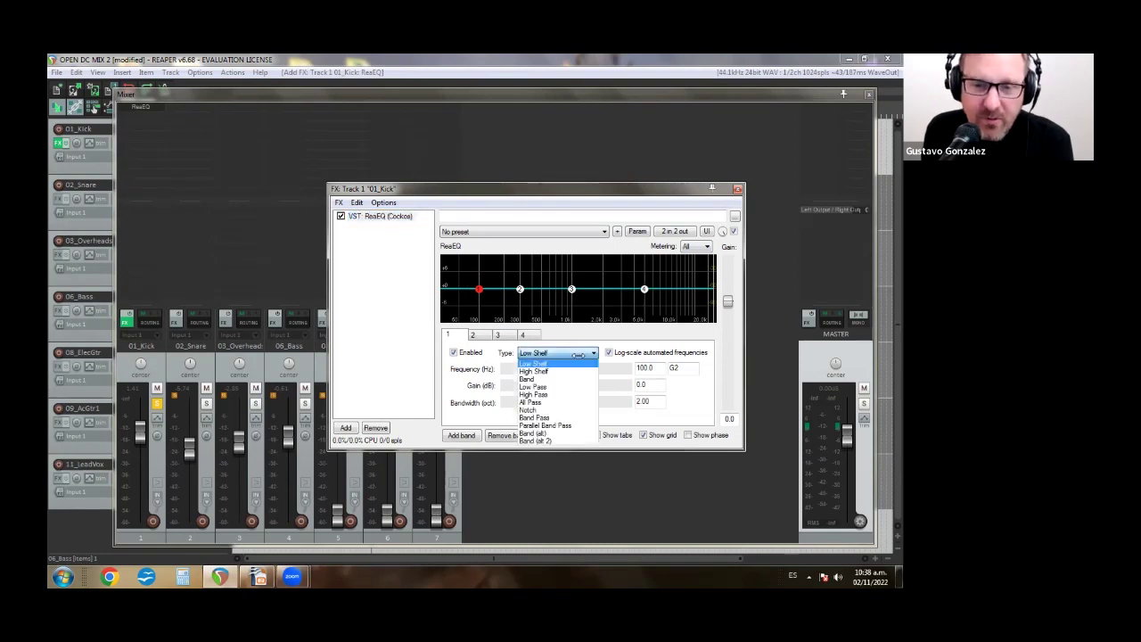
click(535, 394)
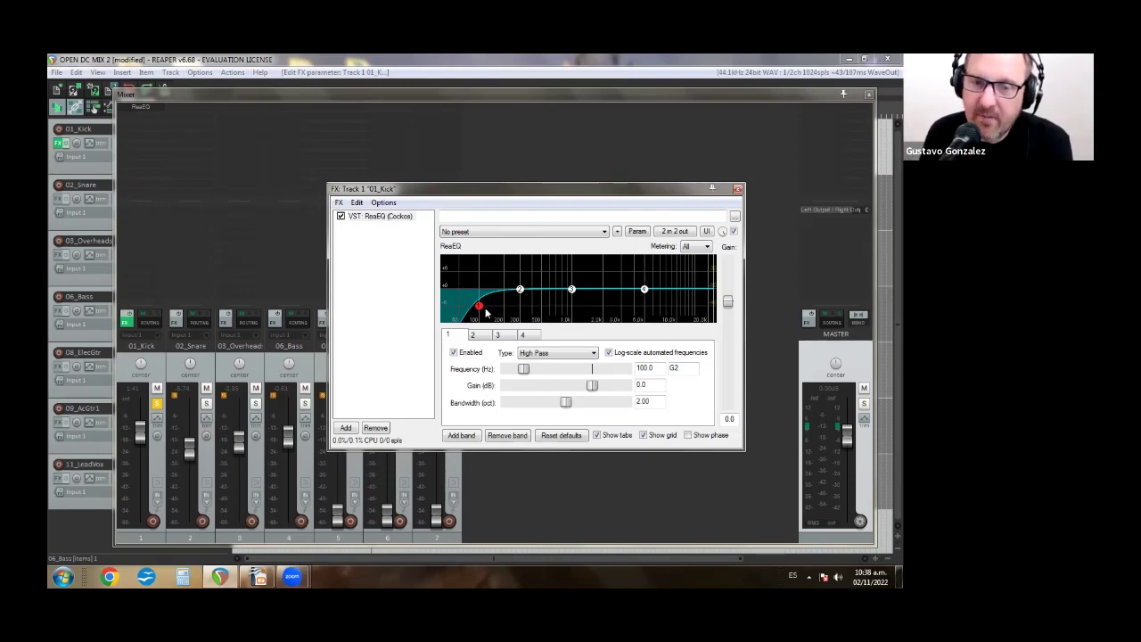
key(space)
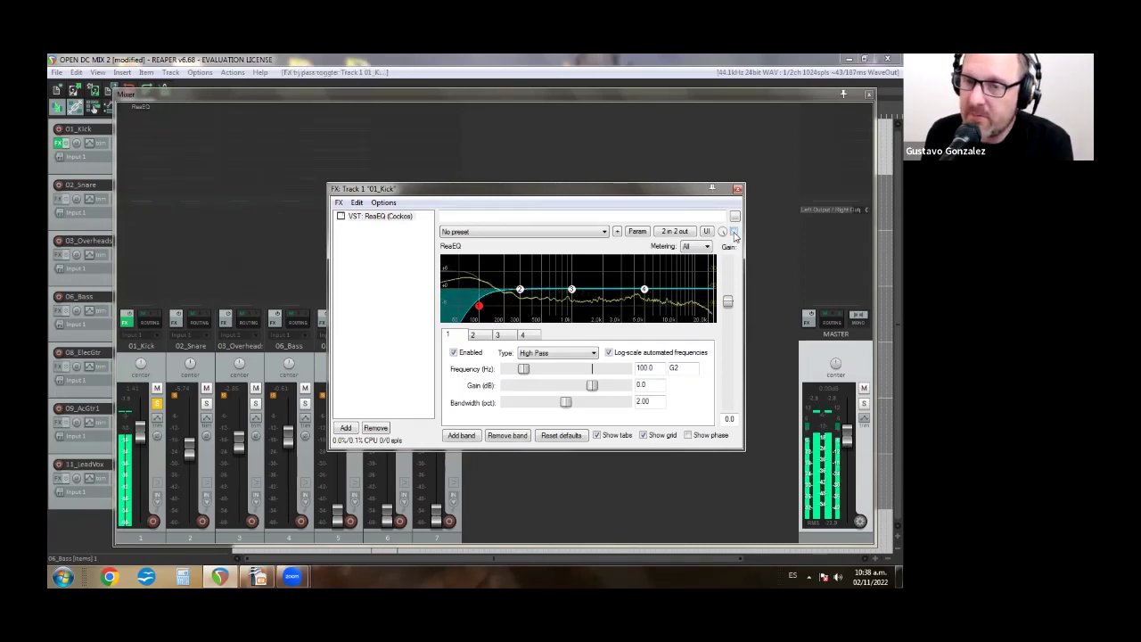
click(734, 231)
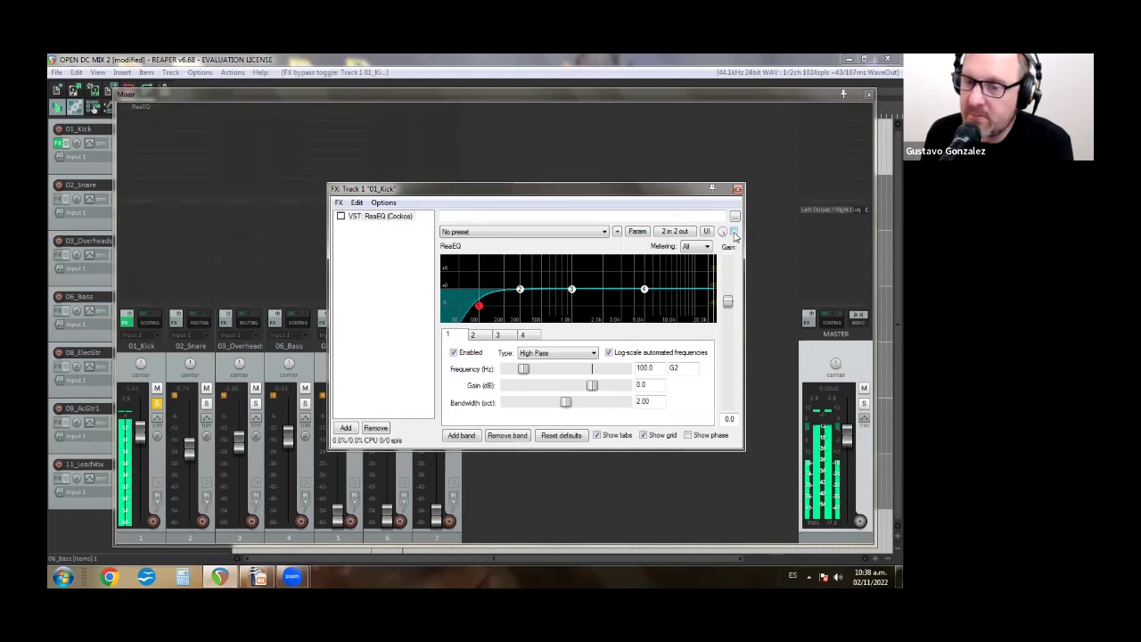
click(734, 231)
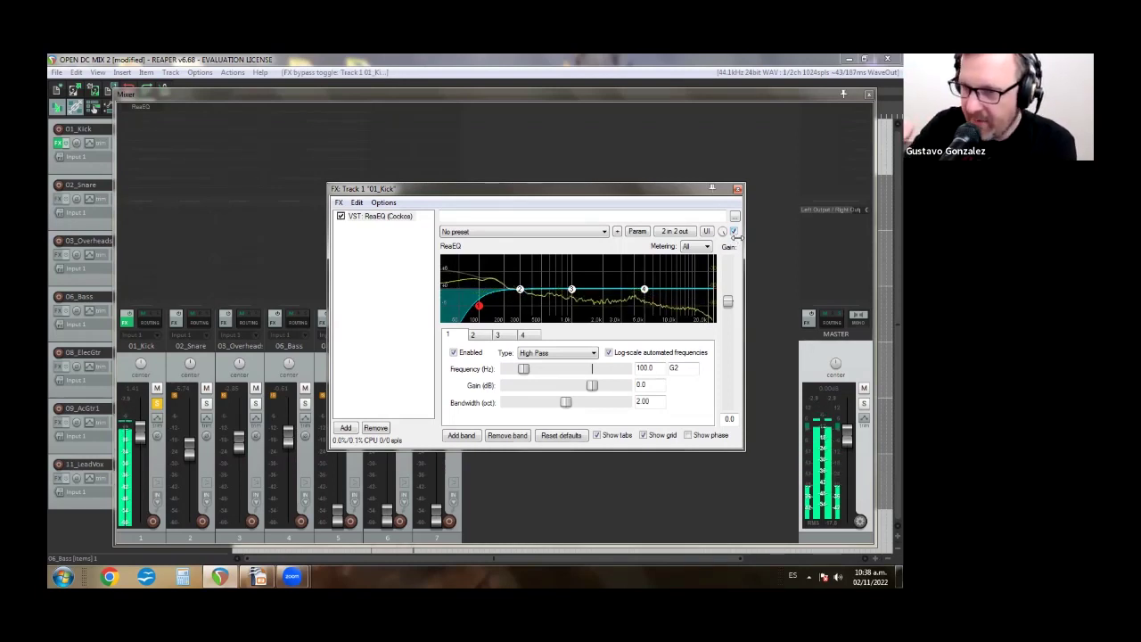
key(space)
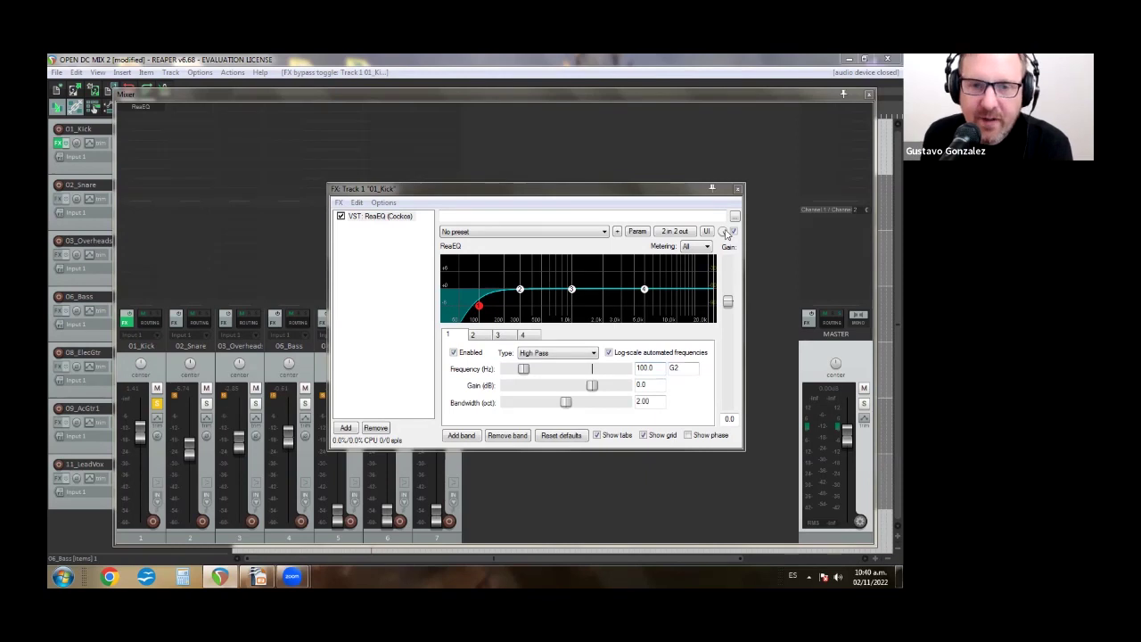
Step: Solo 06_Bass alongside 01_Kick and lower the bass volume to about -2.41 dB during playback
drag(567, 190, 682, 196)
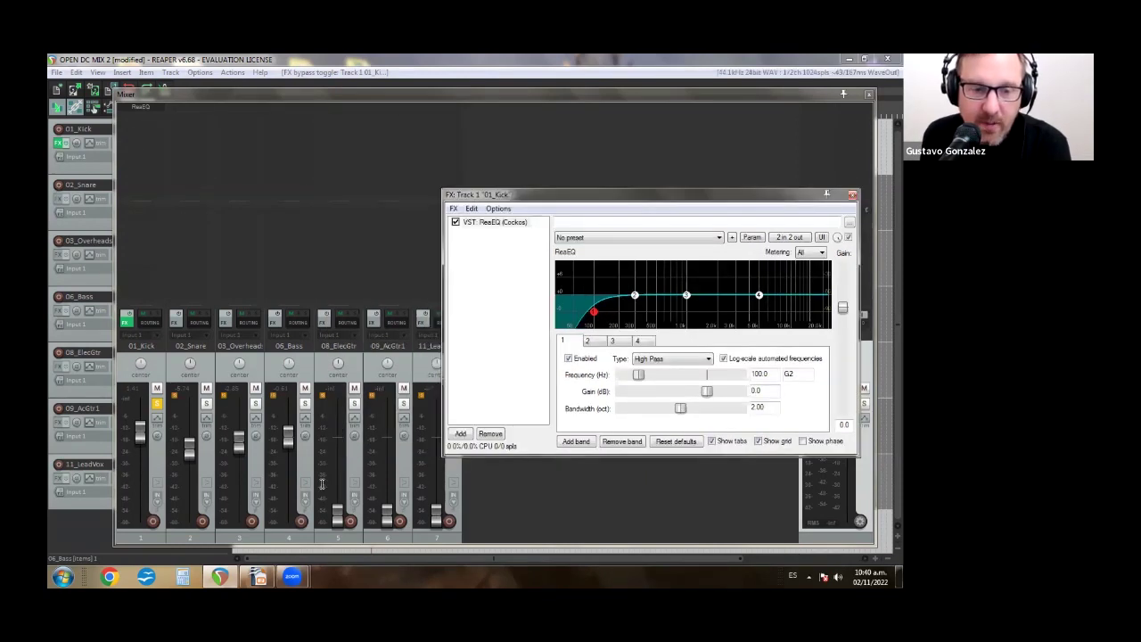
click(305, 403)
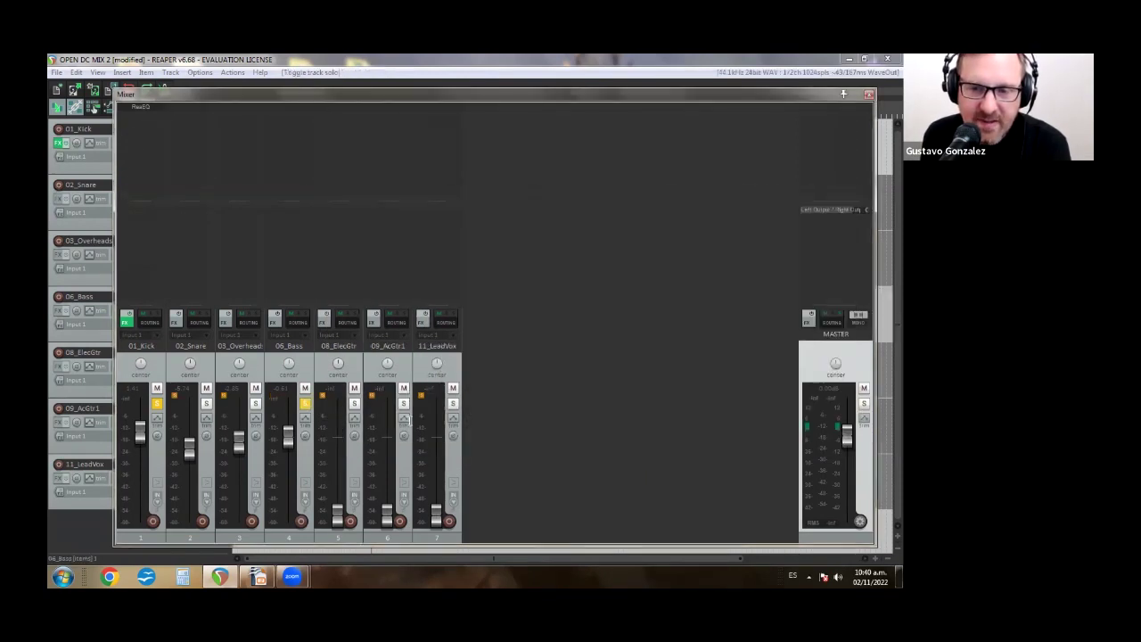
key(space)
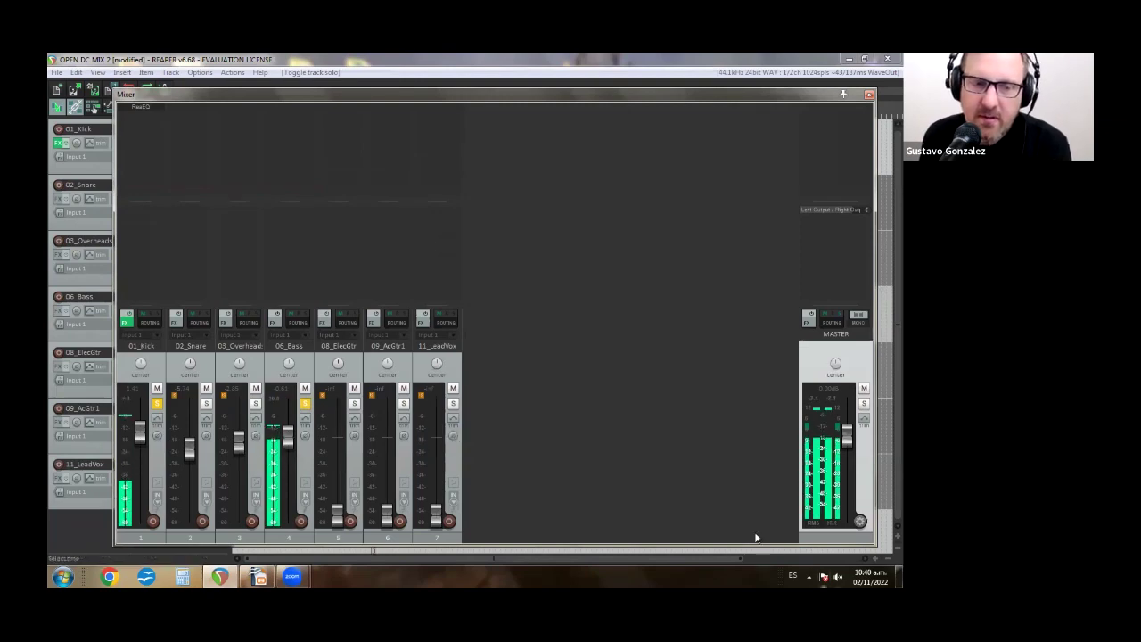
drag(288, 436, 289, 438)
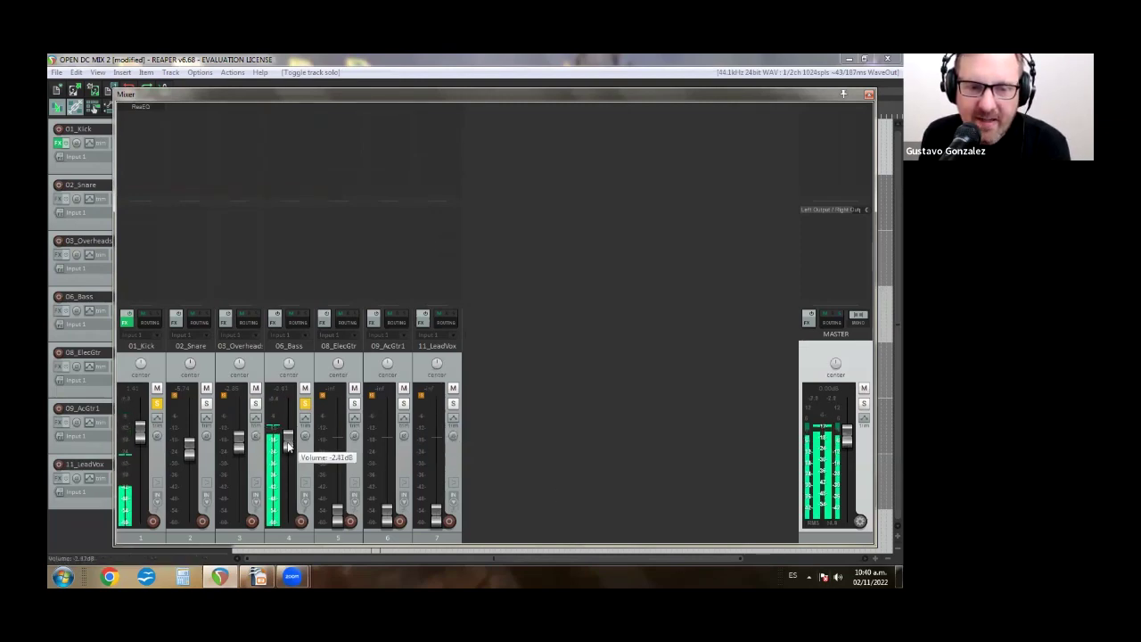
Step: Reopen the 01_Kick effects and compare the kick with ReaEQ bypassed and enabled against the bass, ending with it enabled and playback stopped
click(125, 321)
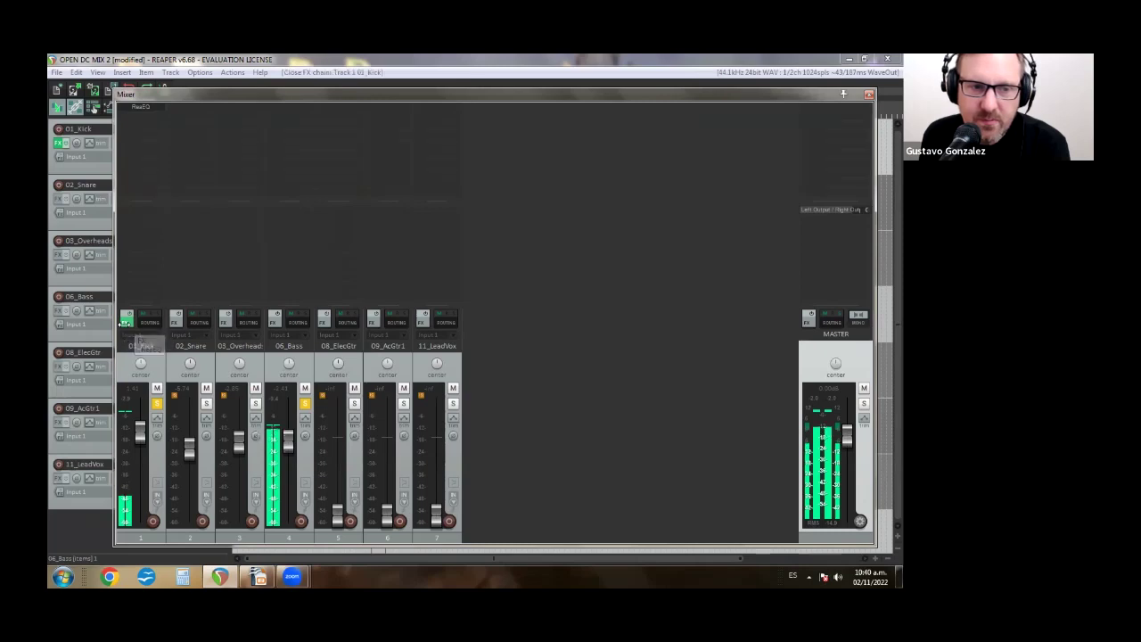
click(125, 320)
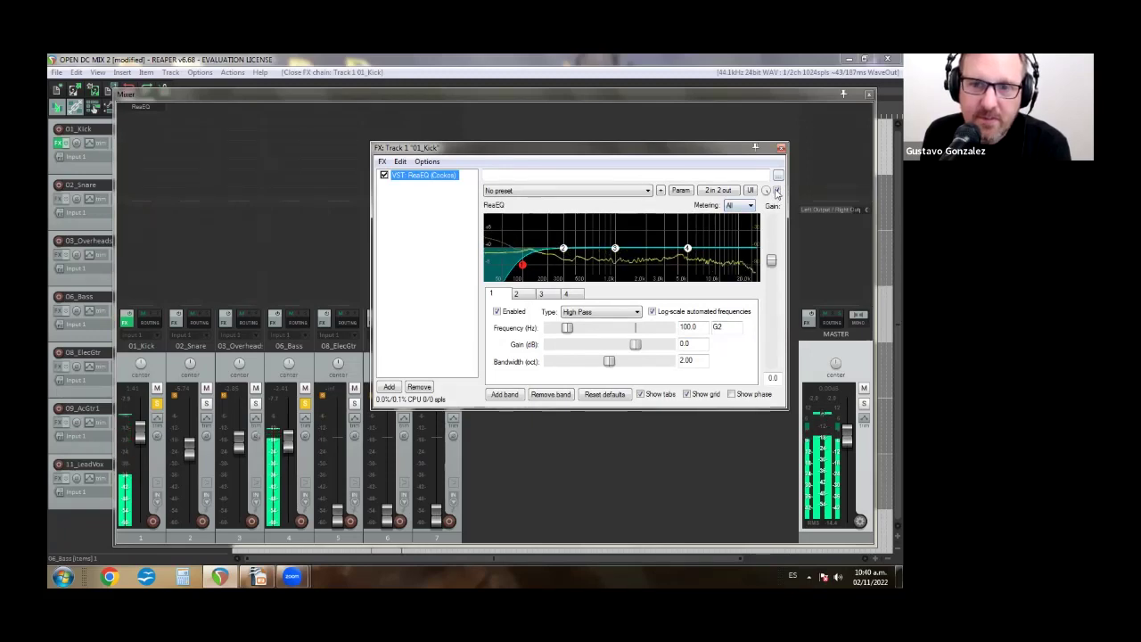
click(778, 191)
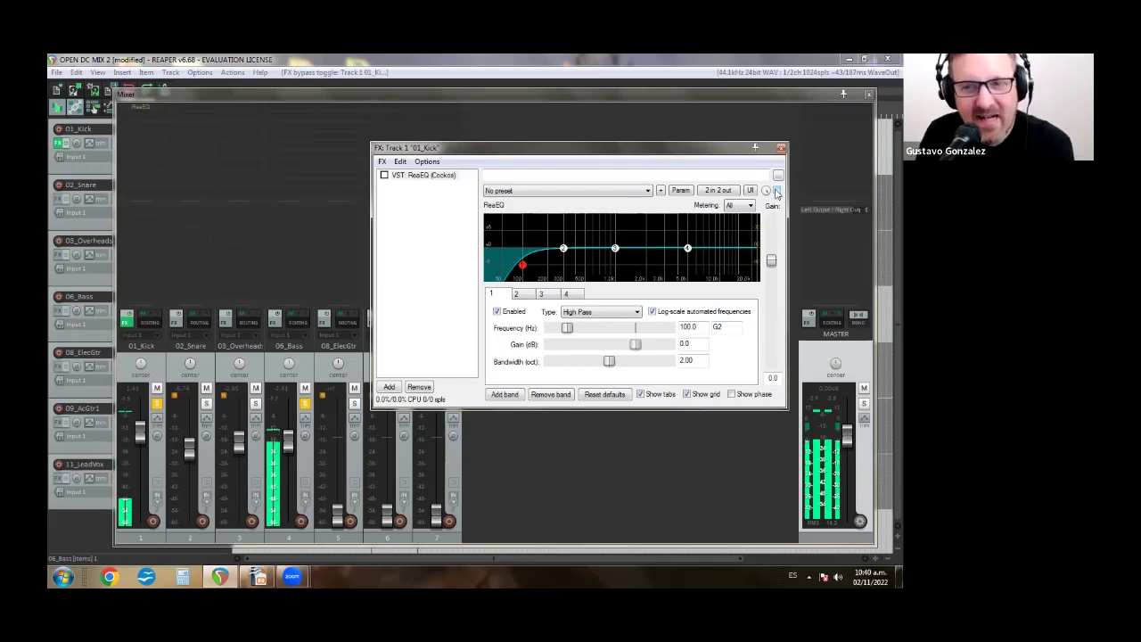
click(777, 192)
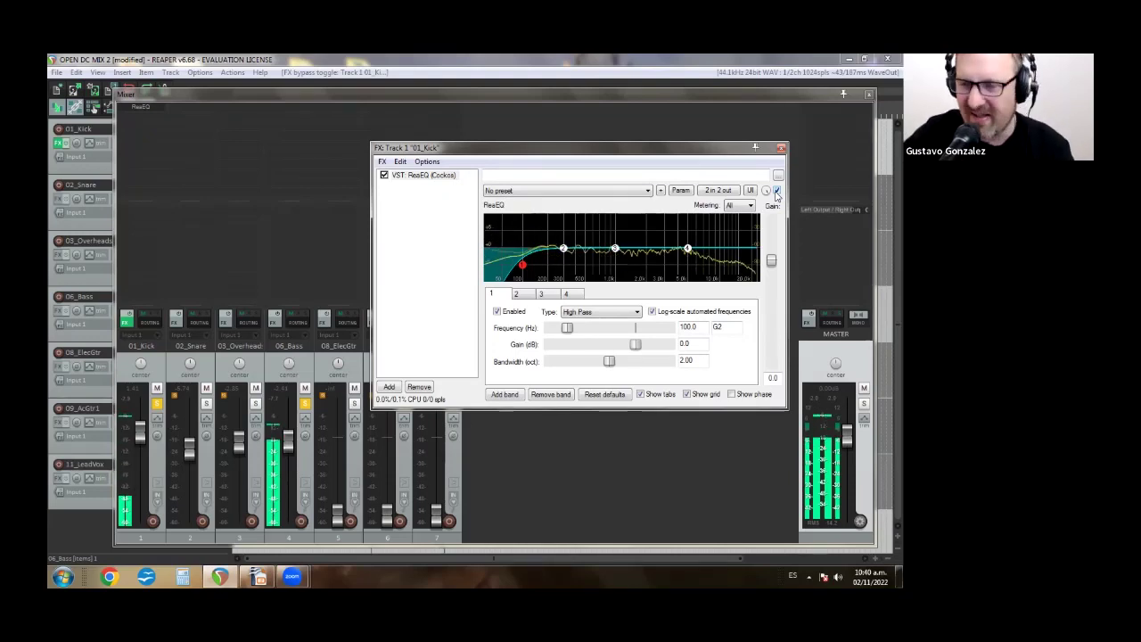
key(space)
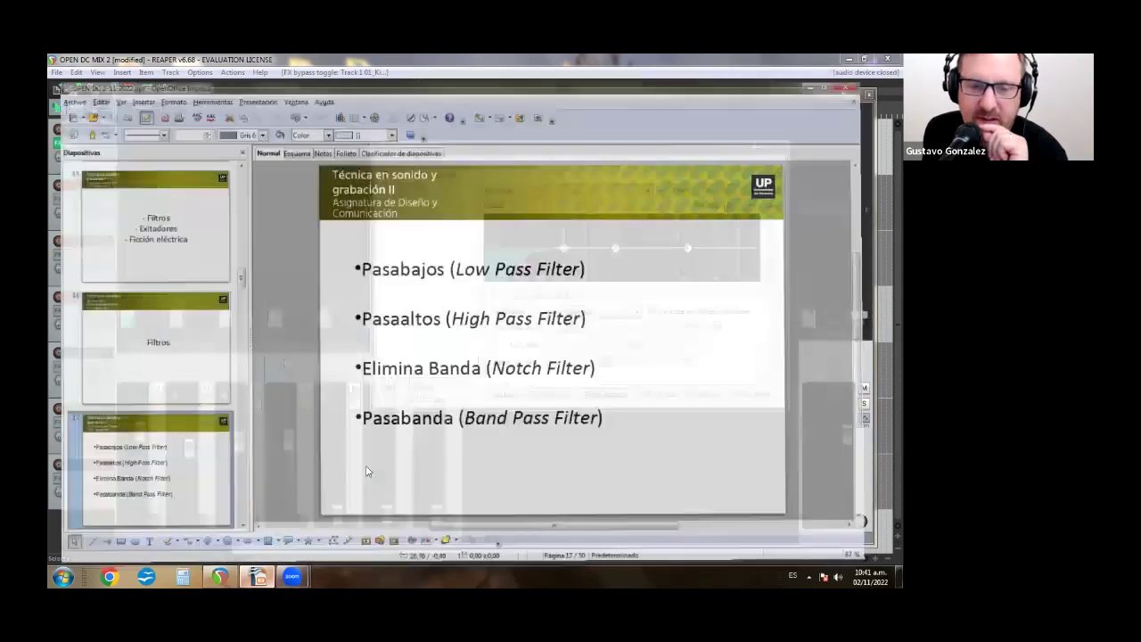
Step: Switch to the OpenOffice Impress presentation and show the filter types slide full screen, followed by the filter curves slide
click(258, 526)
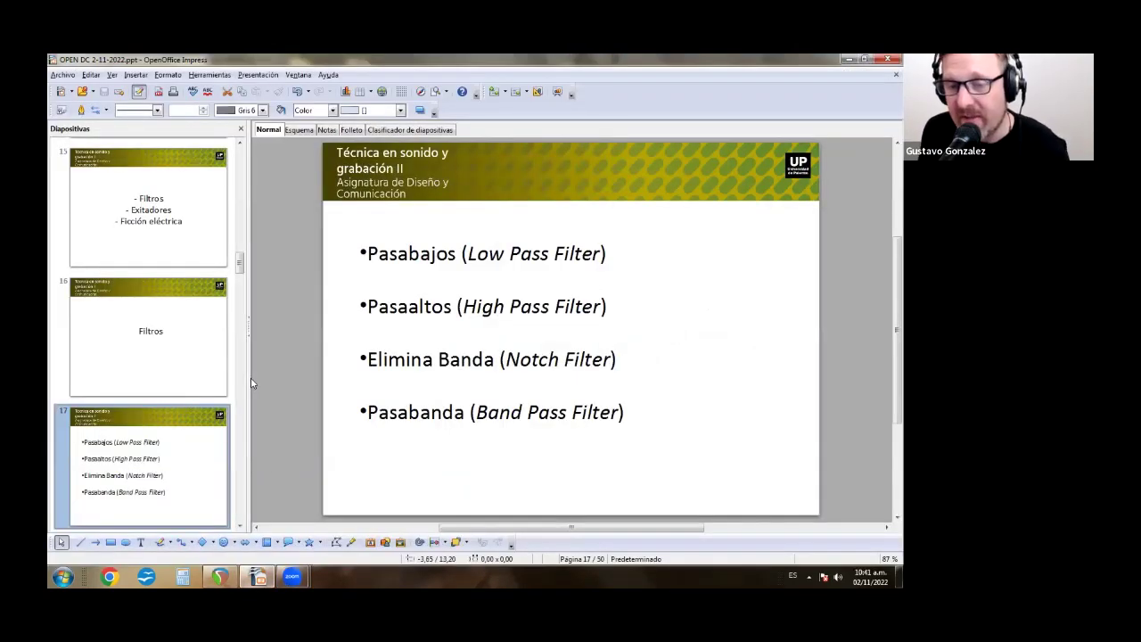
key(F5)
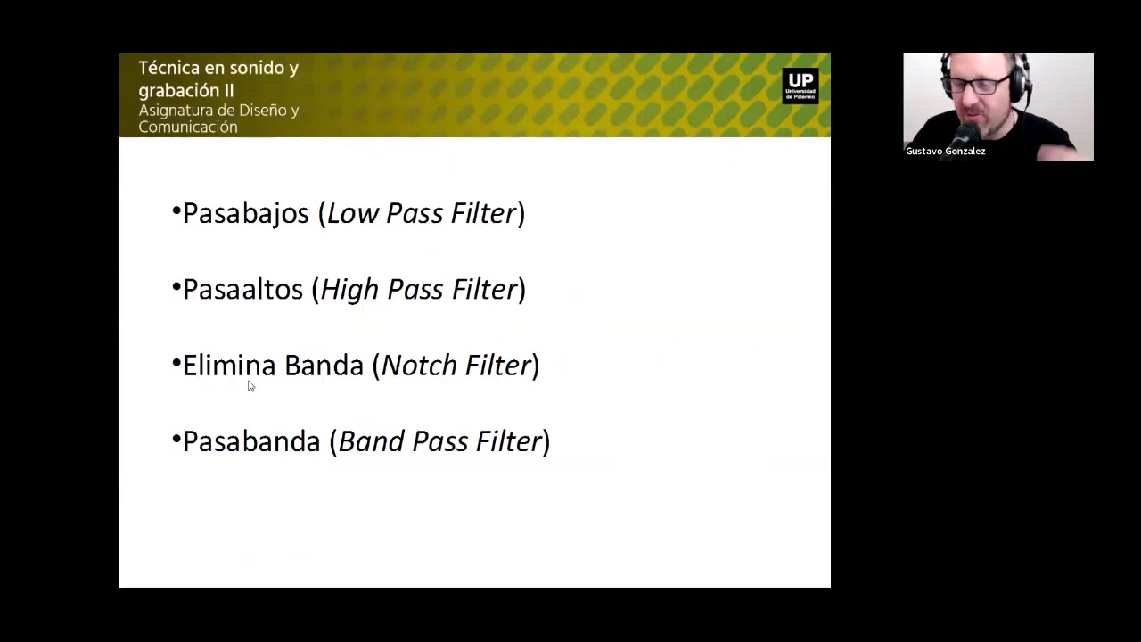
key(Right)
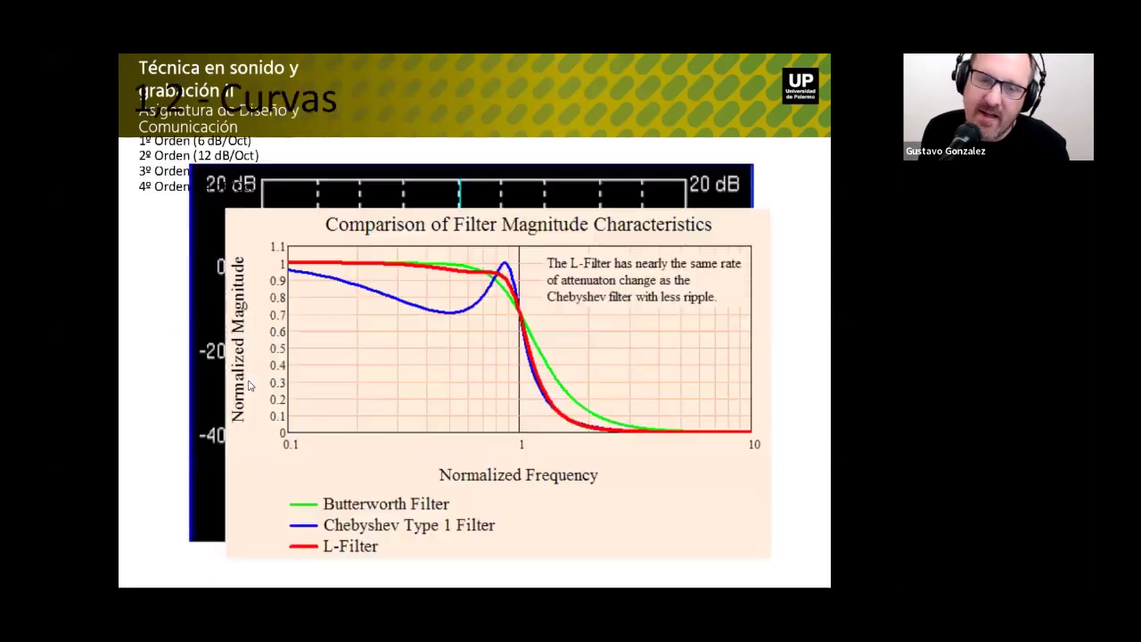
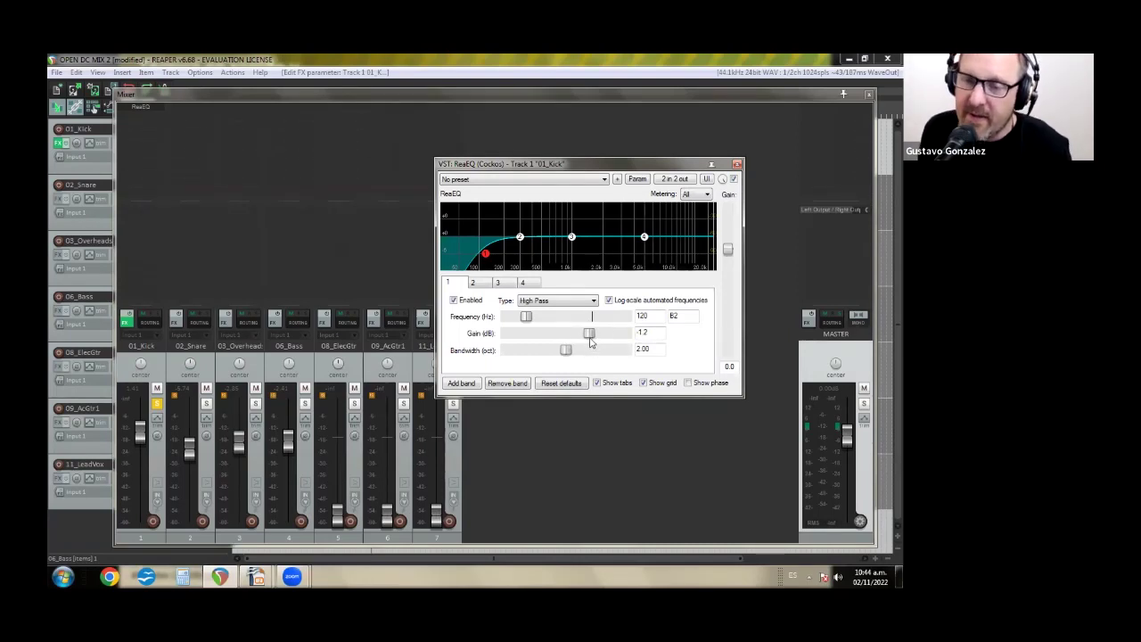
Step: Reset the gain of the 01_Kick high-pass band to 0.0 dB and set its bandwidth to 1.82 octaves
double_click(589, 337)
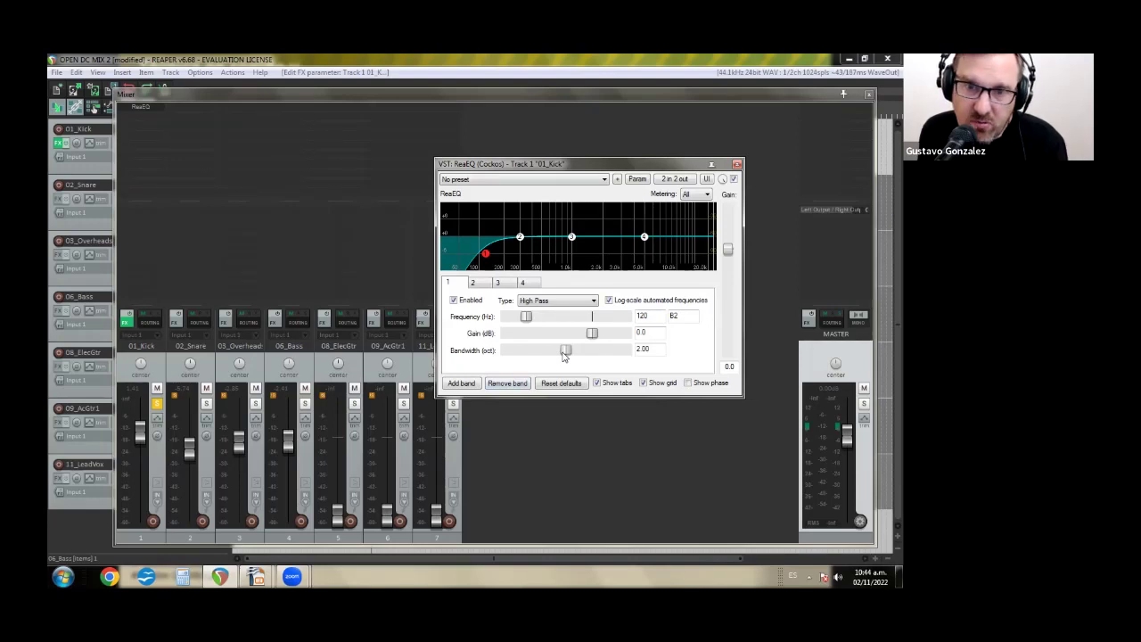
mouse_move(567, 354)
mouse_down()
mouse_move(613, 352)
mouse_move(522, 358)
mouse_move(607, 351)
mouse_move(521, 347)
mouse_move(621, 350)
mouse_move(515, 350)
mouse_move(615, 349)
mouse_move(528, 349)
mouse_move(593, 350)
mouse_move(567, 347)
mouse_up()
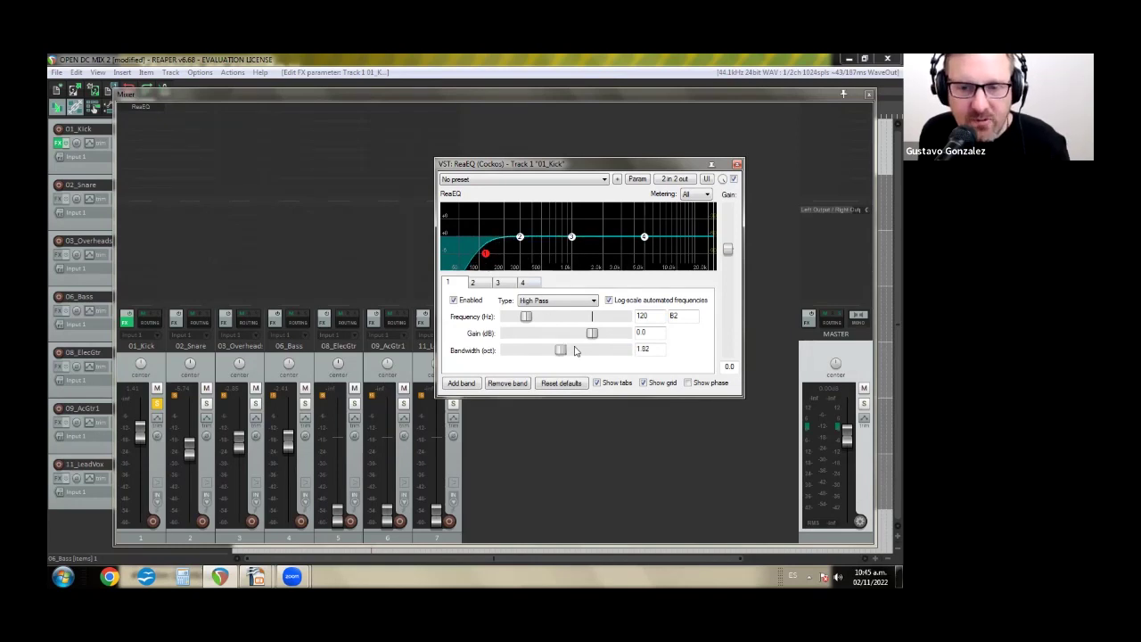
Step: Enter 120 Hz as the frequency of the 01_Kick high-pass band and start playback to hear it
drag(659, 316, 629, 318)
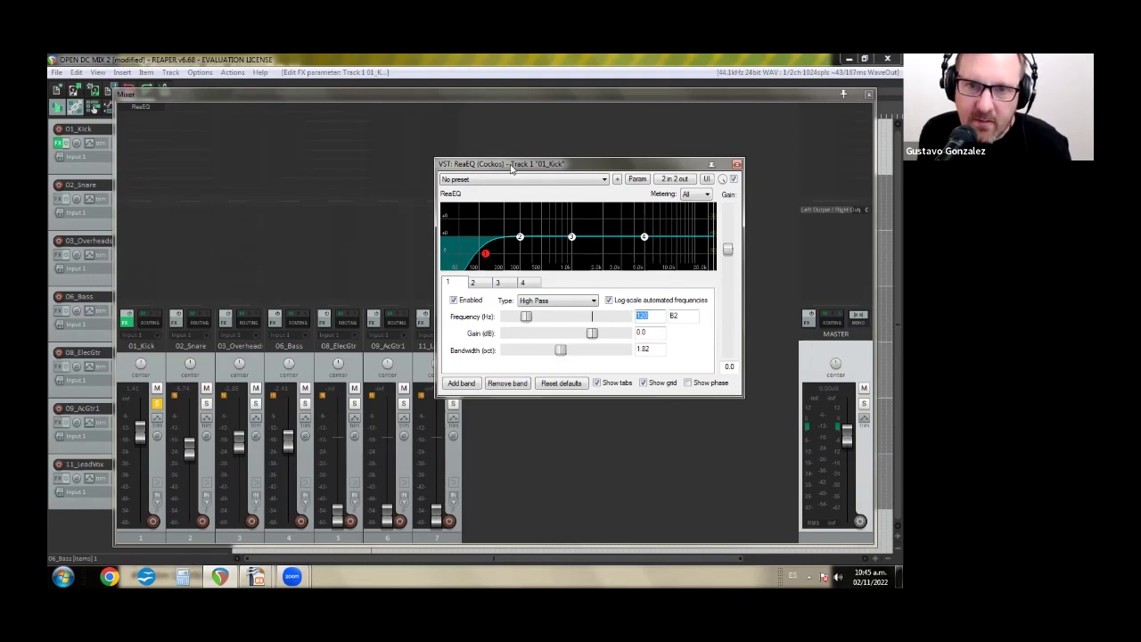
drag(526, 172, 615, 203)
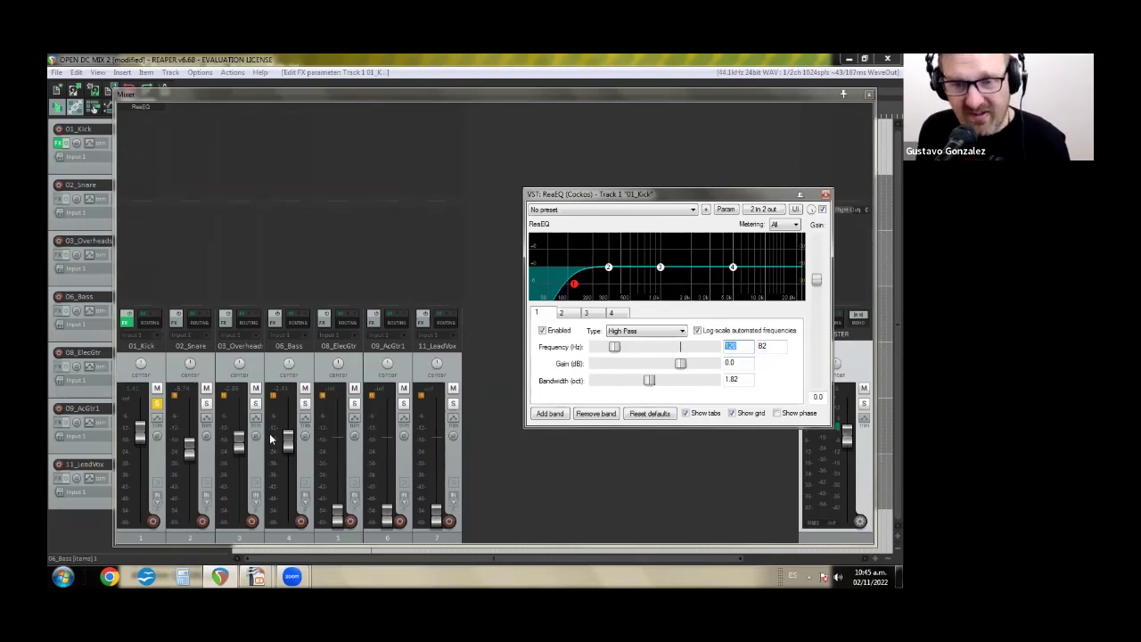
key(BackSpace)
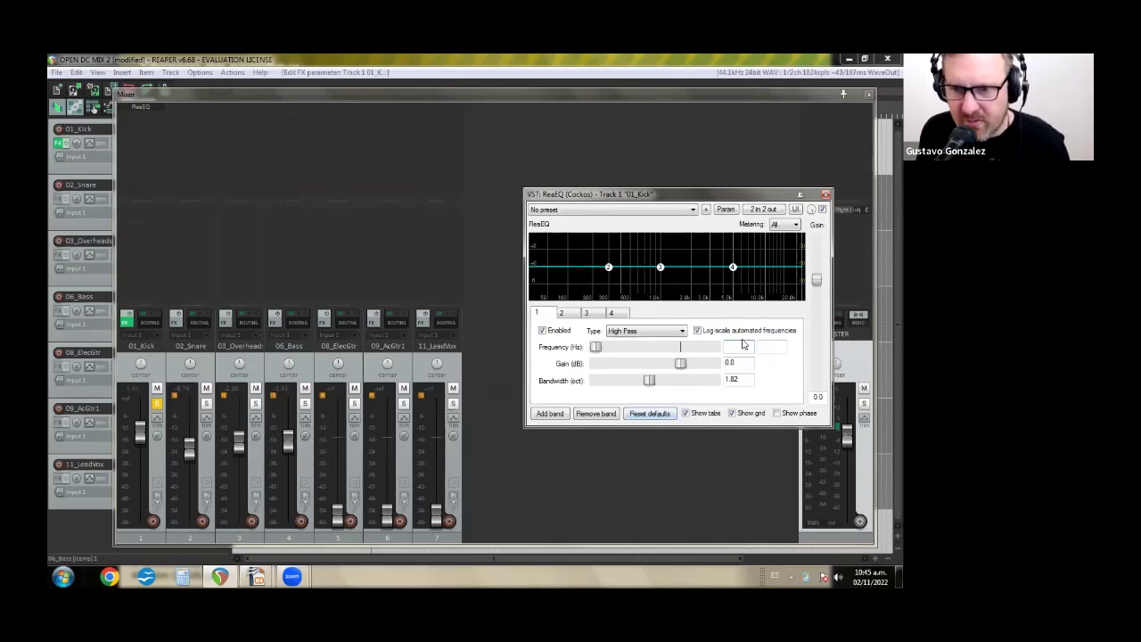
text(120)
key(Return)
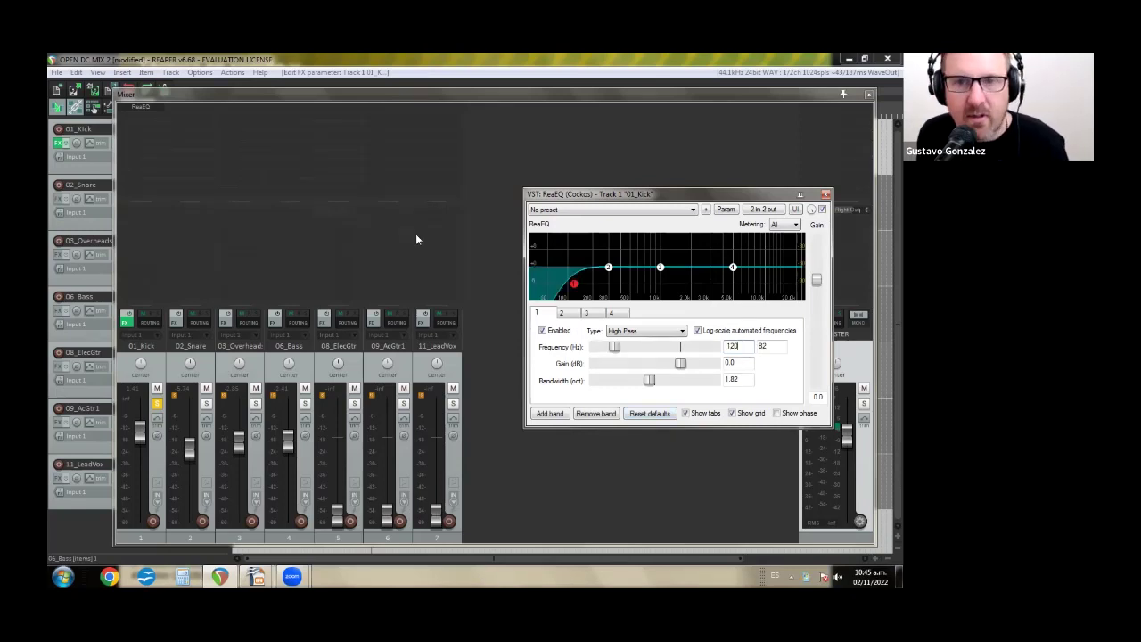
click(525, 152)
key(space)
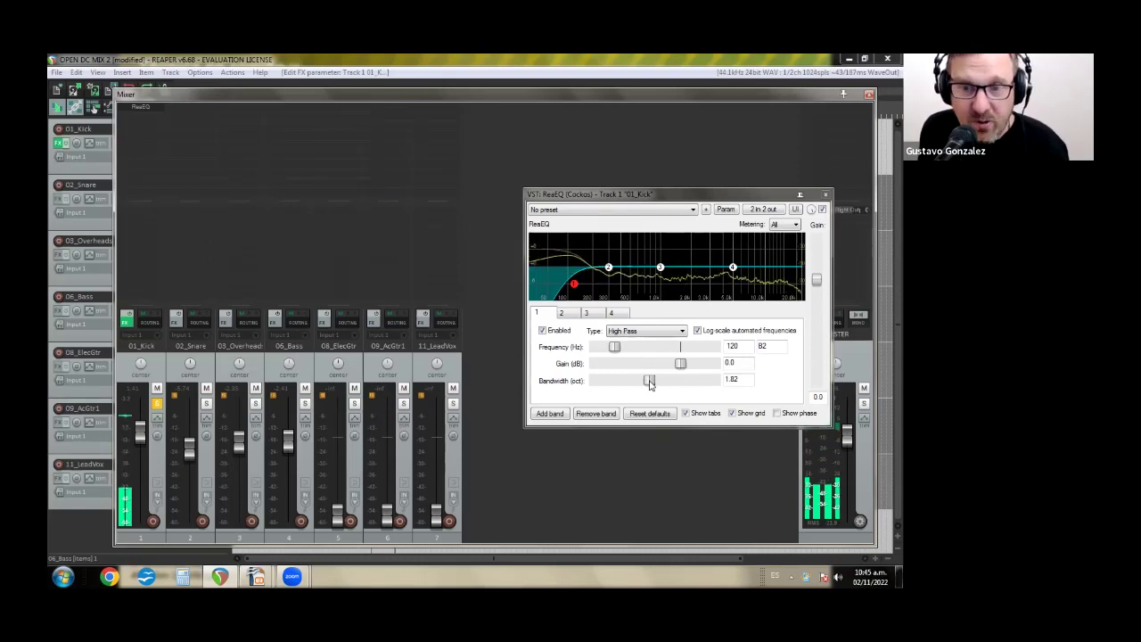
Step: Sweep the bandwidth of the 01_Kick high-pass band between 2.92 and 1.14 octaves during playback, ending at 1.24 octaves
drag(649, 382, 683, 381)
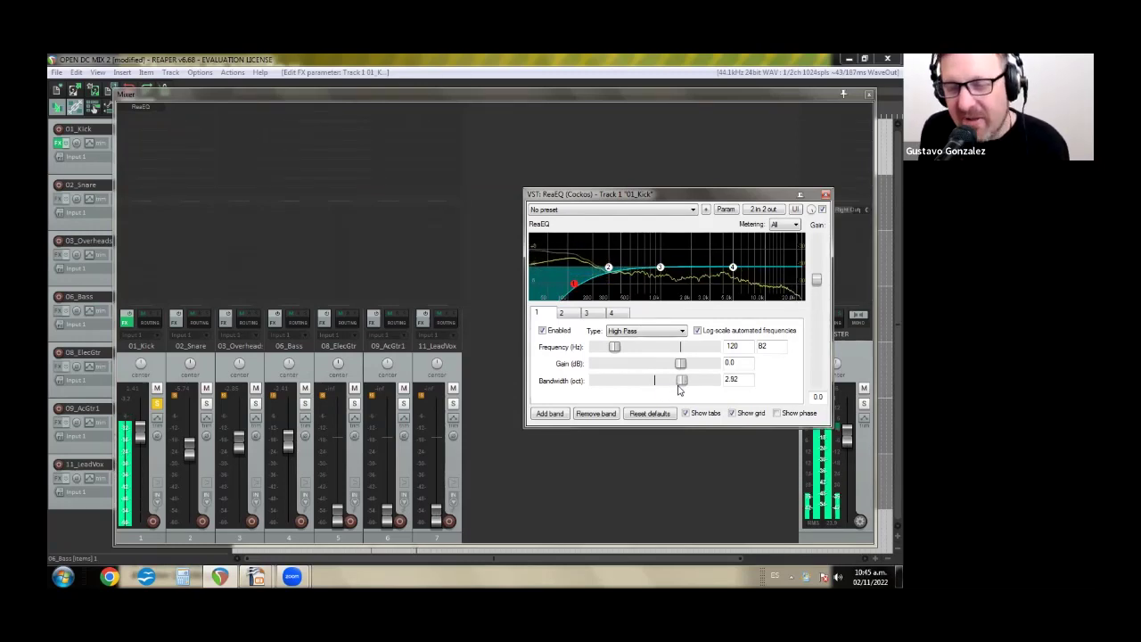
drag(682, 385, 639, 400)
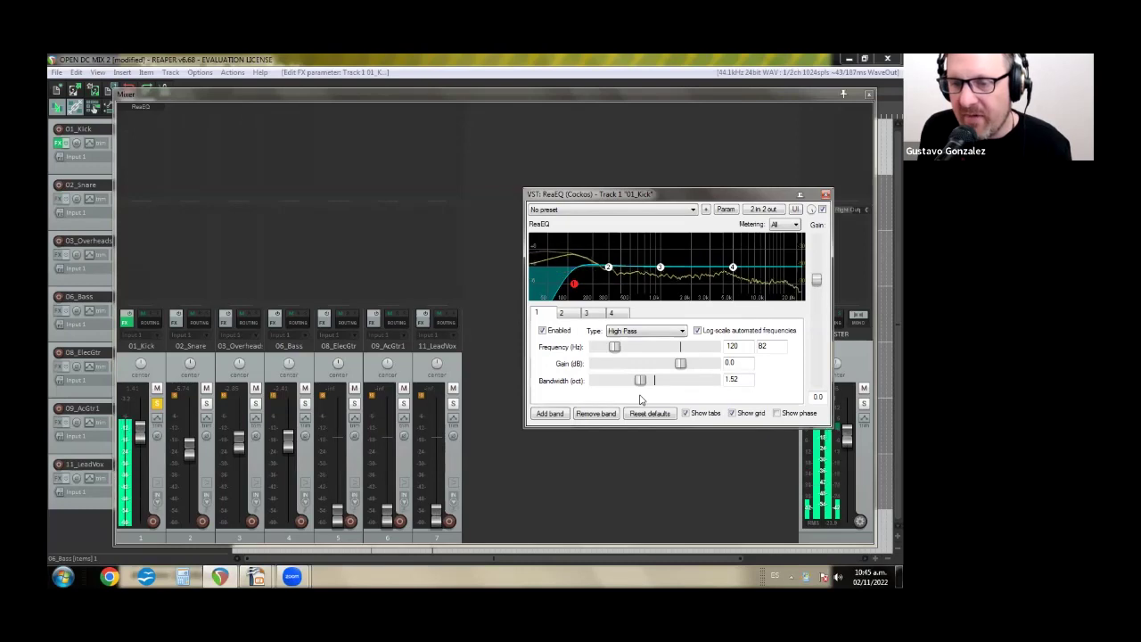
drag(639, 400, 630, 401)
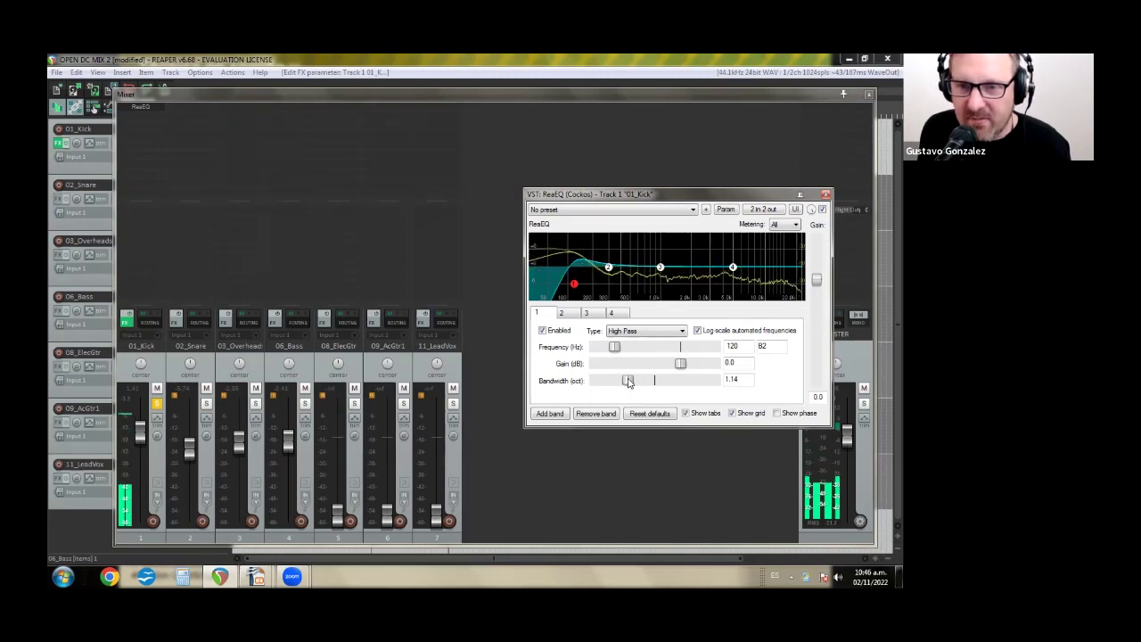
mouse_move(628, 381)
mouse_down()
mouse_move(603, 384)
mouse_move(645, 384)
mouse_up()
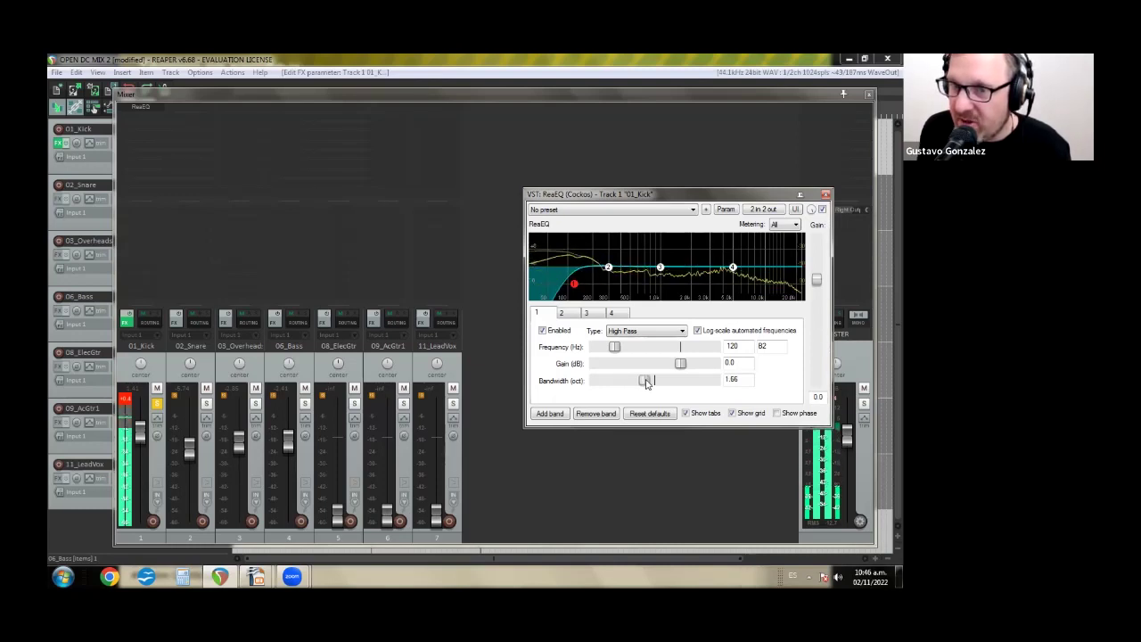
drag(647, 383, 633, 382)
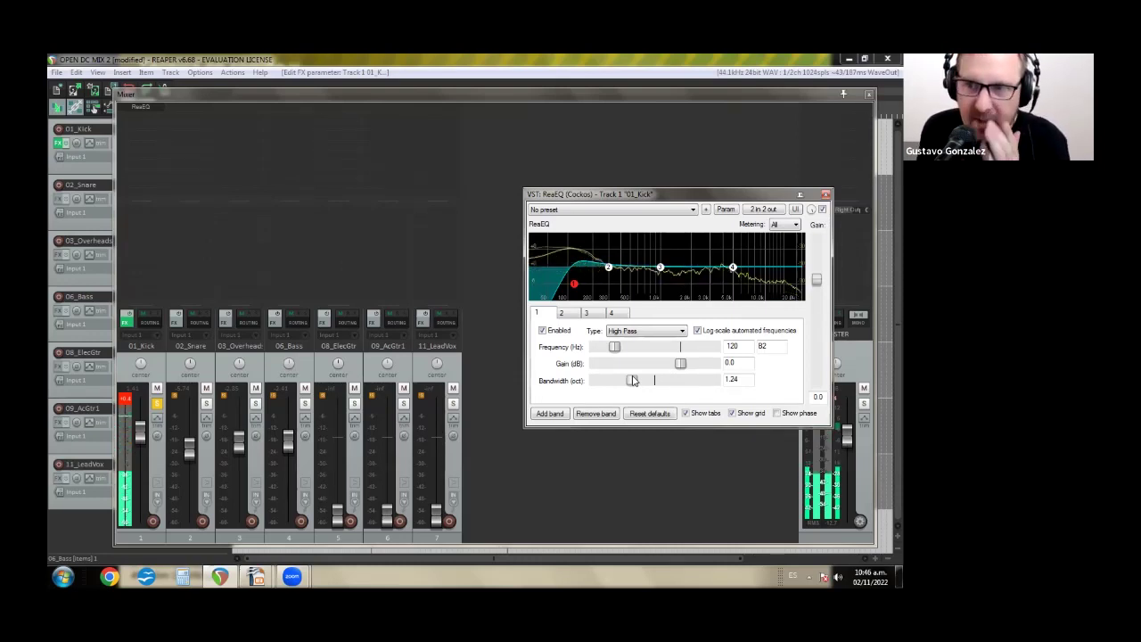
Step: Compare the soloed kick with ReaEQ bypassed and enabled, leave it enabled and stop playback
click(823, 208)
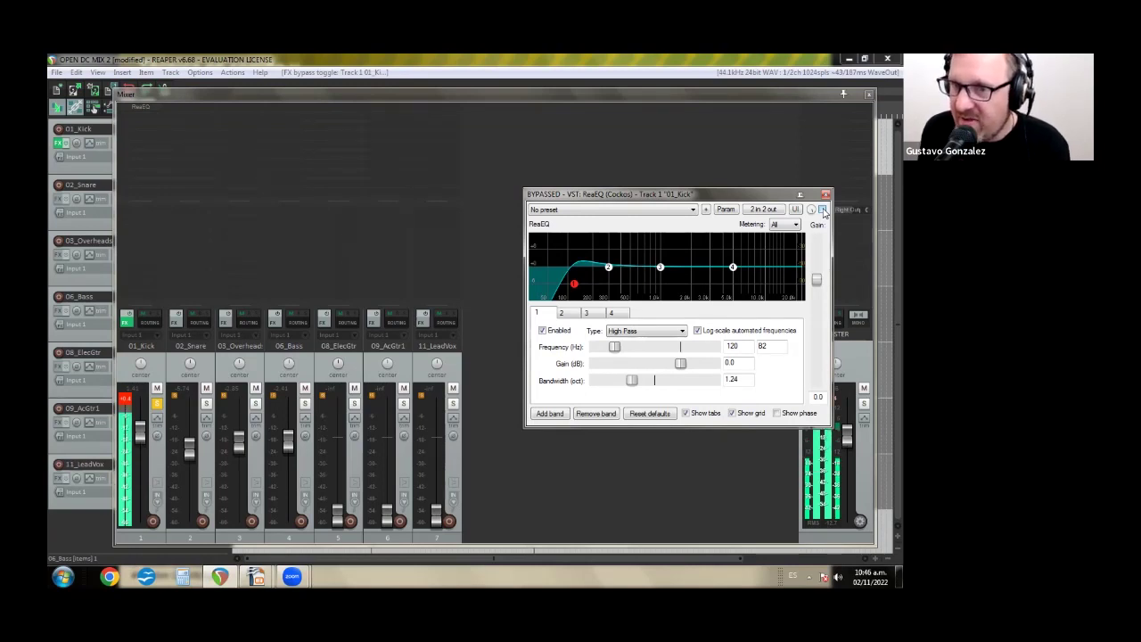
click(823, 209)
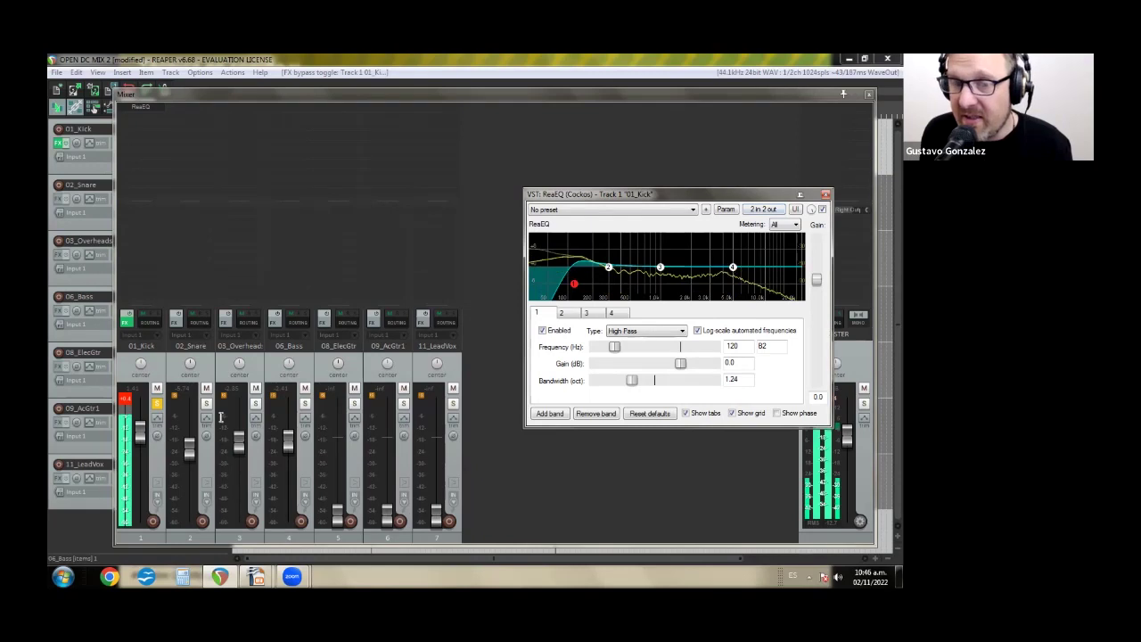
key(space)
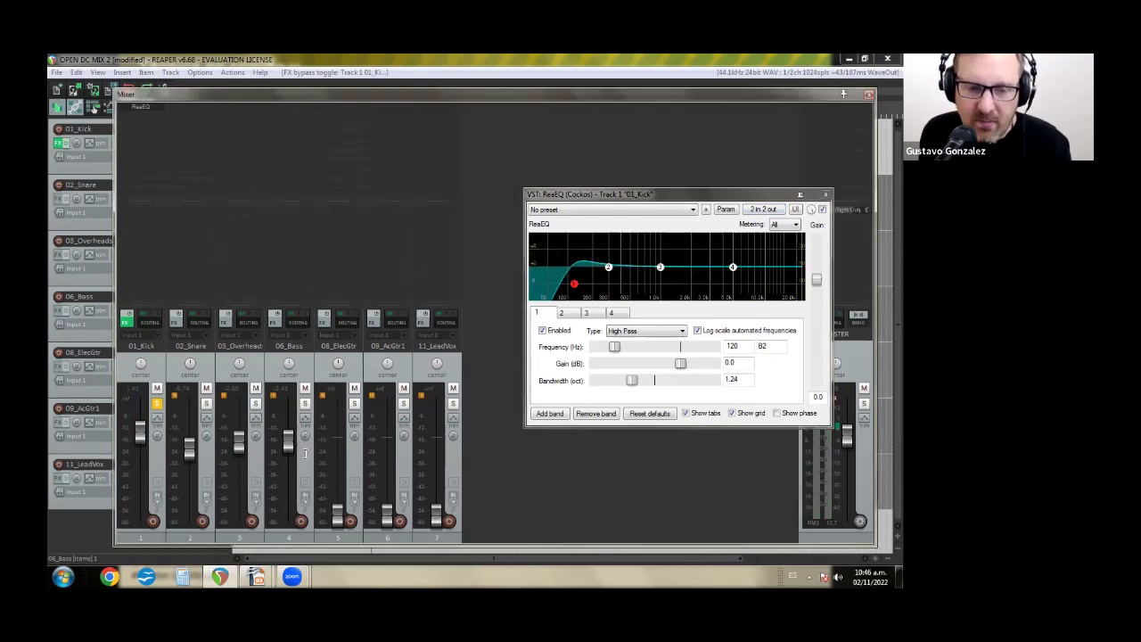
Step: Solo 06_Bass alongside the kick and compare both during playback with the kick's ReaEQ bypassed and enabled, clearing the master peak indicator
click(305, 404)
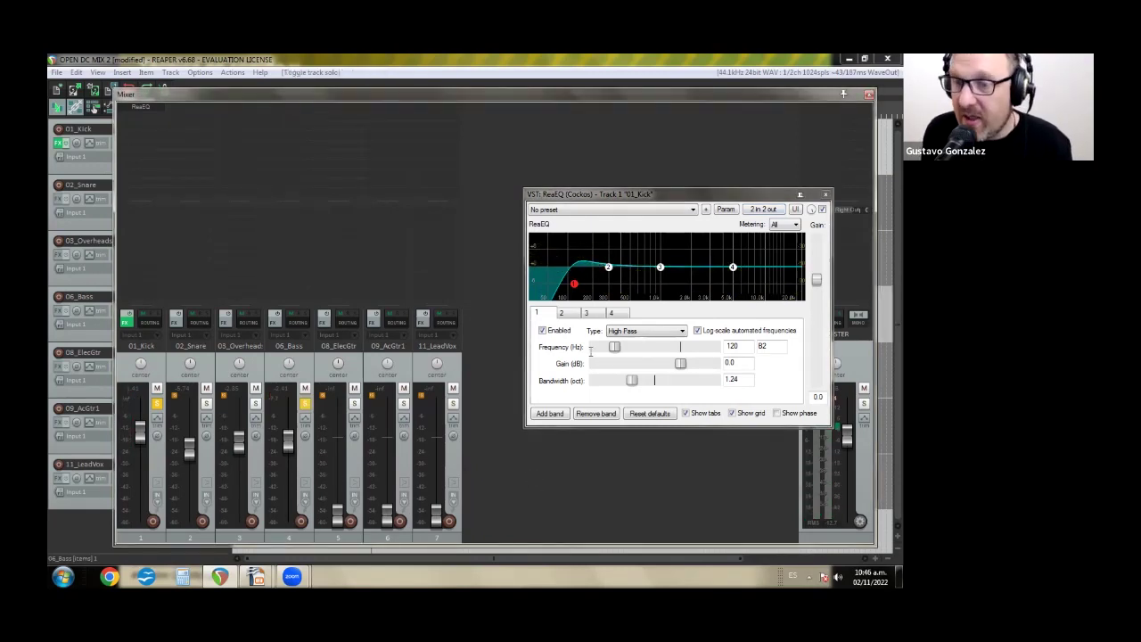
key(space)
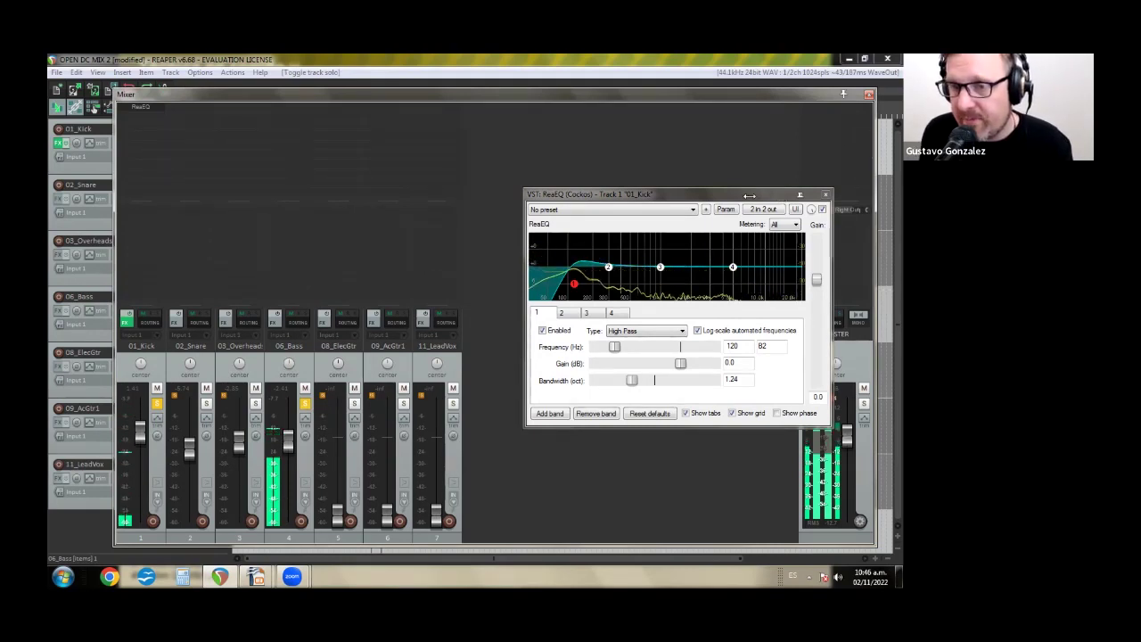
drag(749, 195, 688, 191)
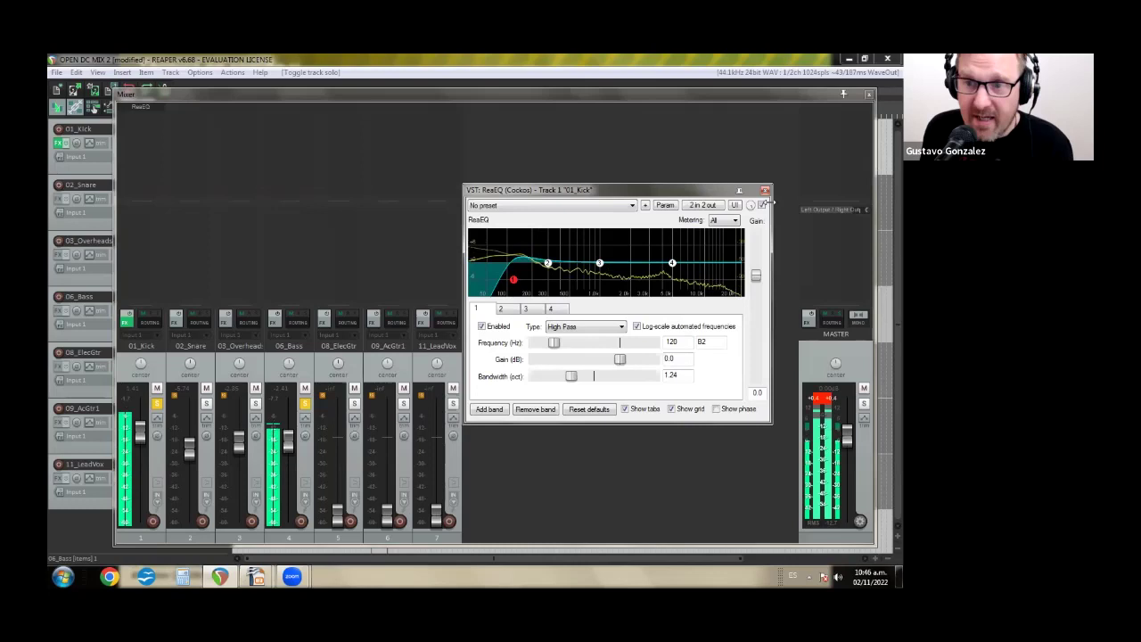
click(762, 206)
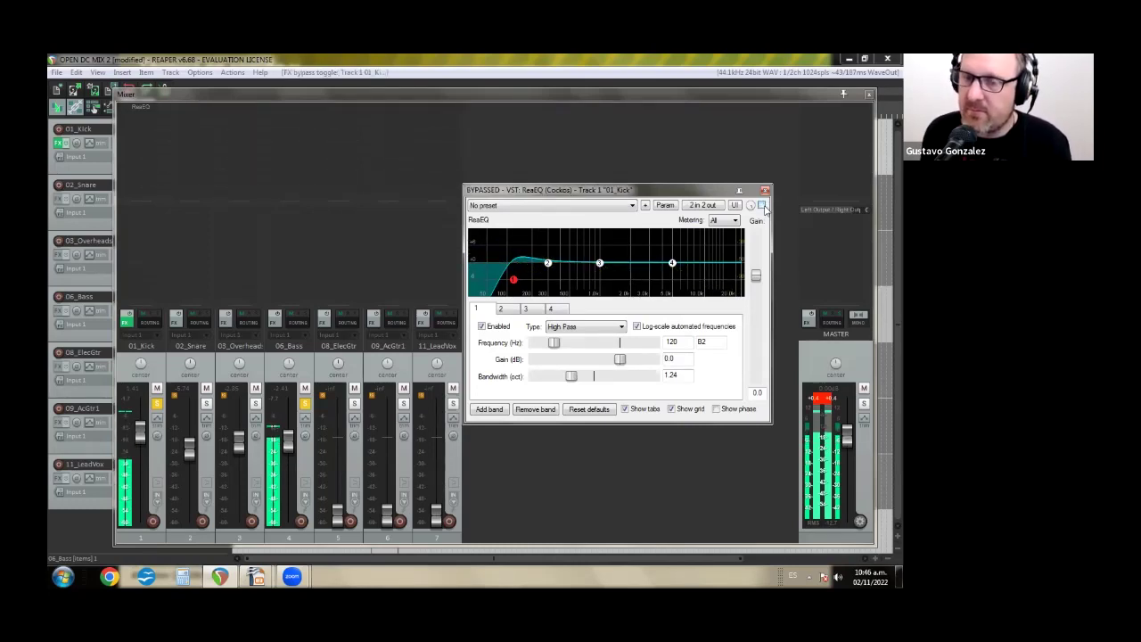
click(828, 406)
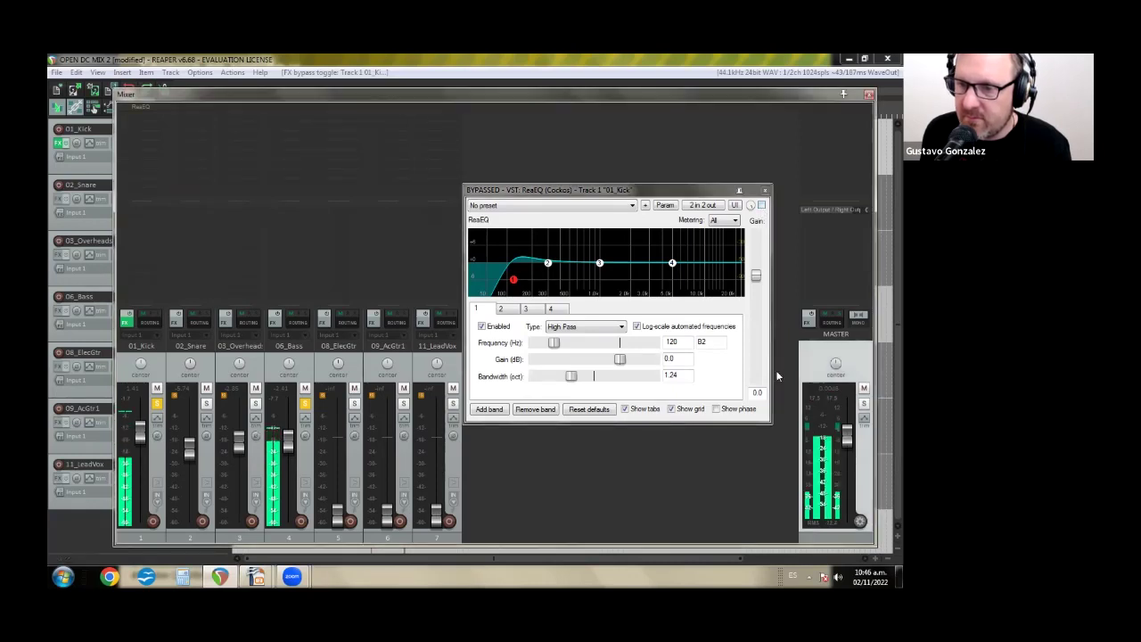
click(763, 205)
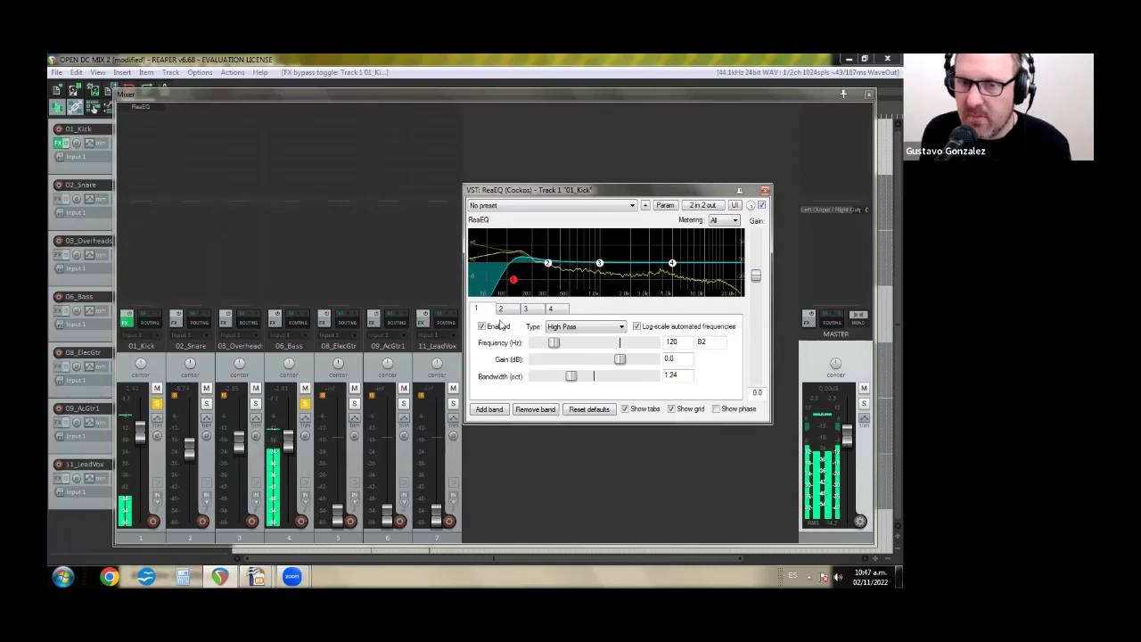
Step: Try 1.94 and 1.08 octaves as the kick high-pass bandwidth against the bass, checking the latter with ReaEQ bypassed and enabled
drag(573, 378, 592, 377)
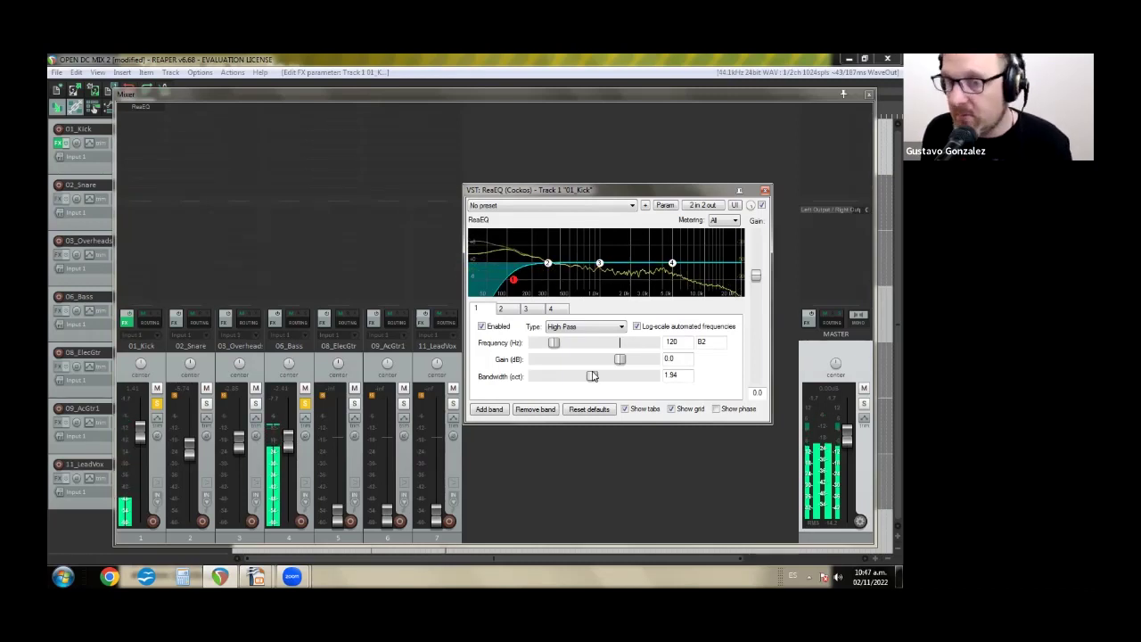
drag(592, 376, 565, 379)
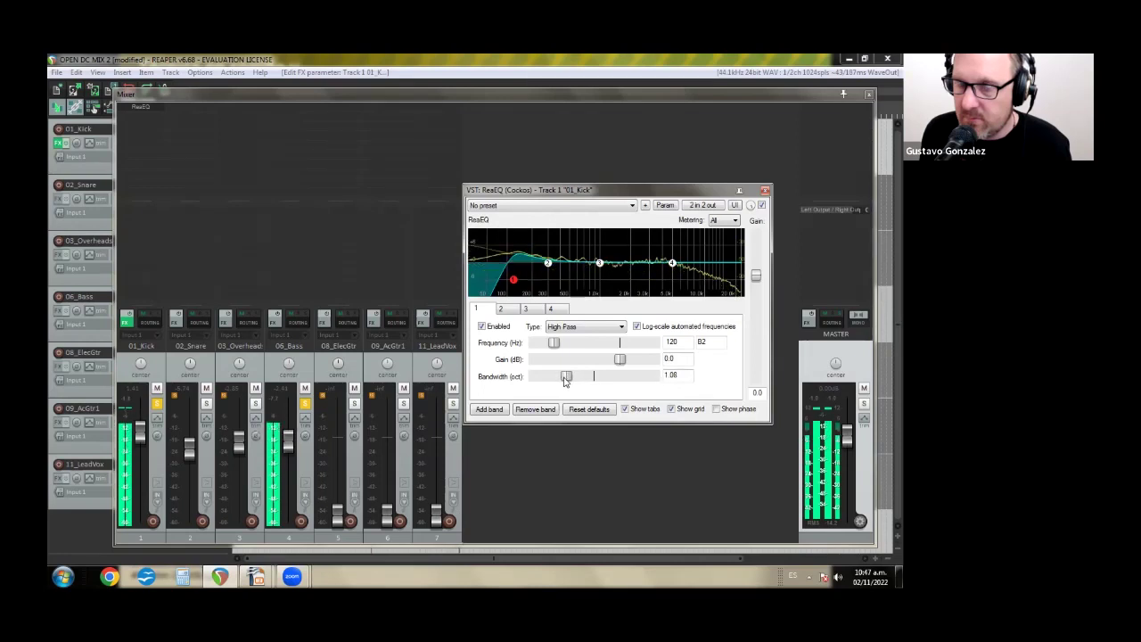
click(761, 205)
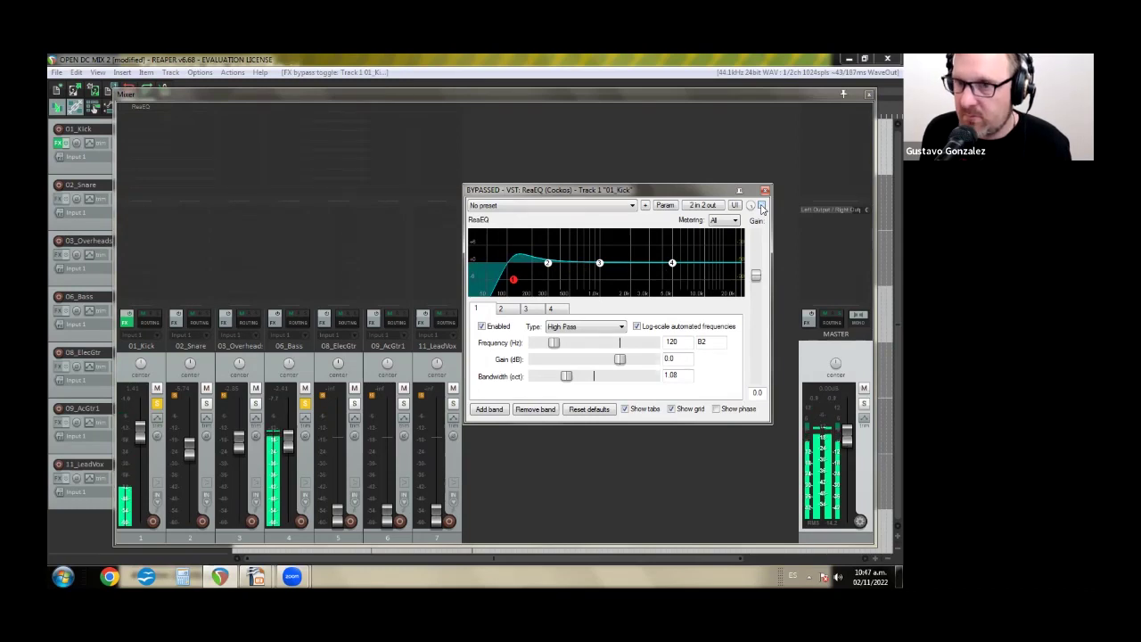
click(761, 205)
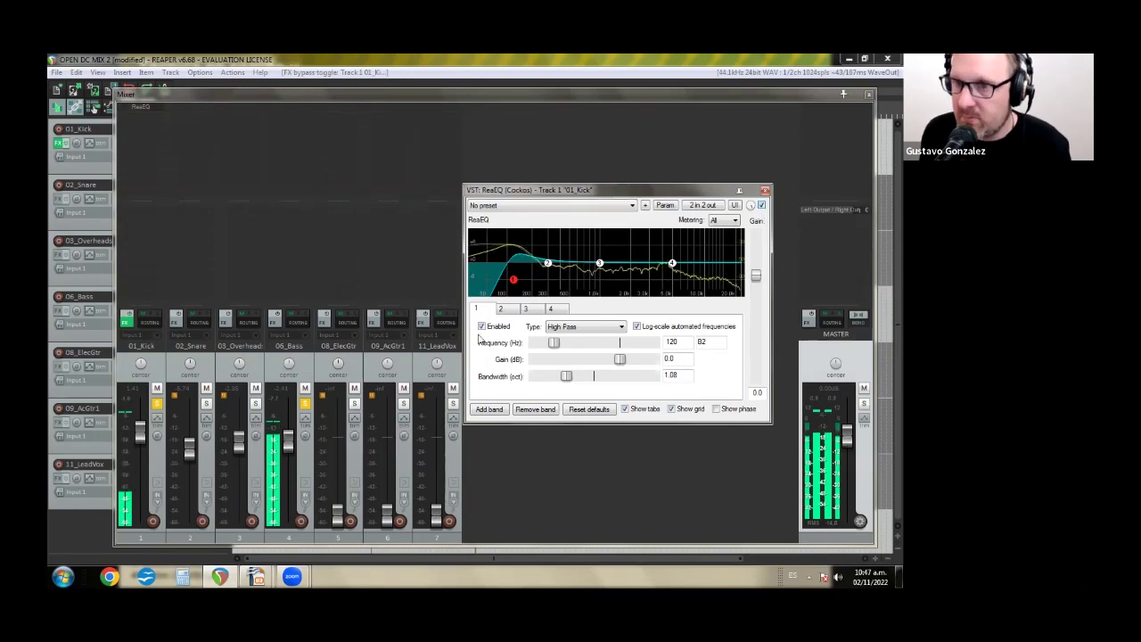
Step: Unsolo 01_Kick and 06_Bass, compare the kick's ReaEQ in the full mix, and set its high-pass bandwidth to 1.16 octaves before stopping playback
click(157, 404)
click(304, 404)
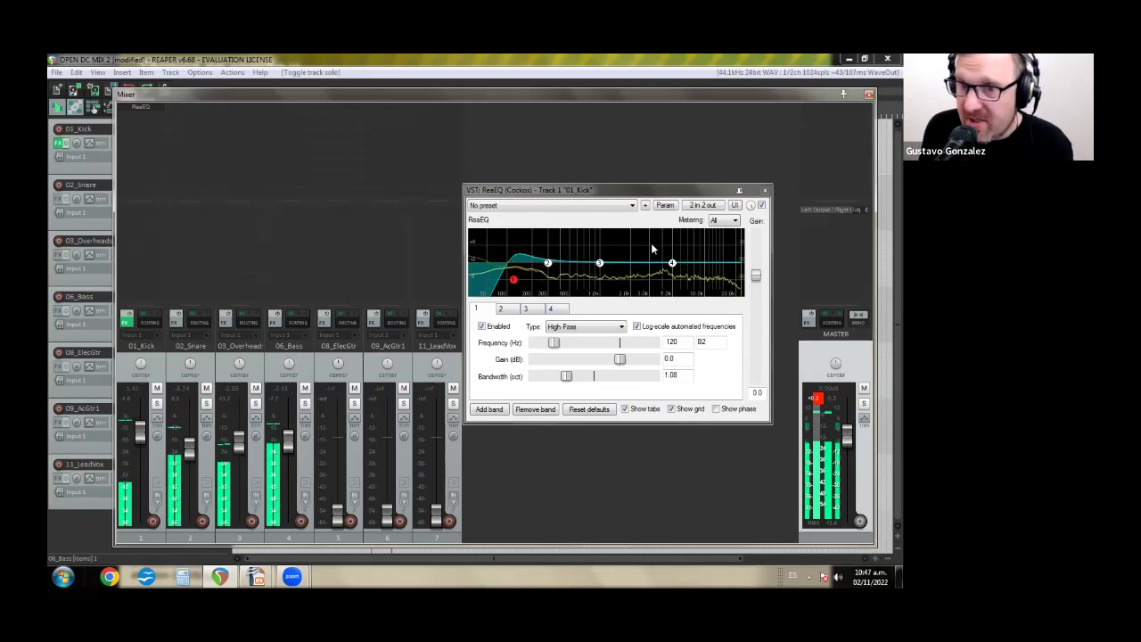
drag(567, 378, 585, 378)
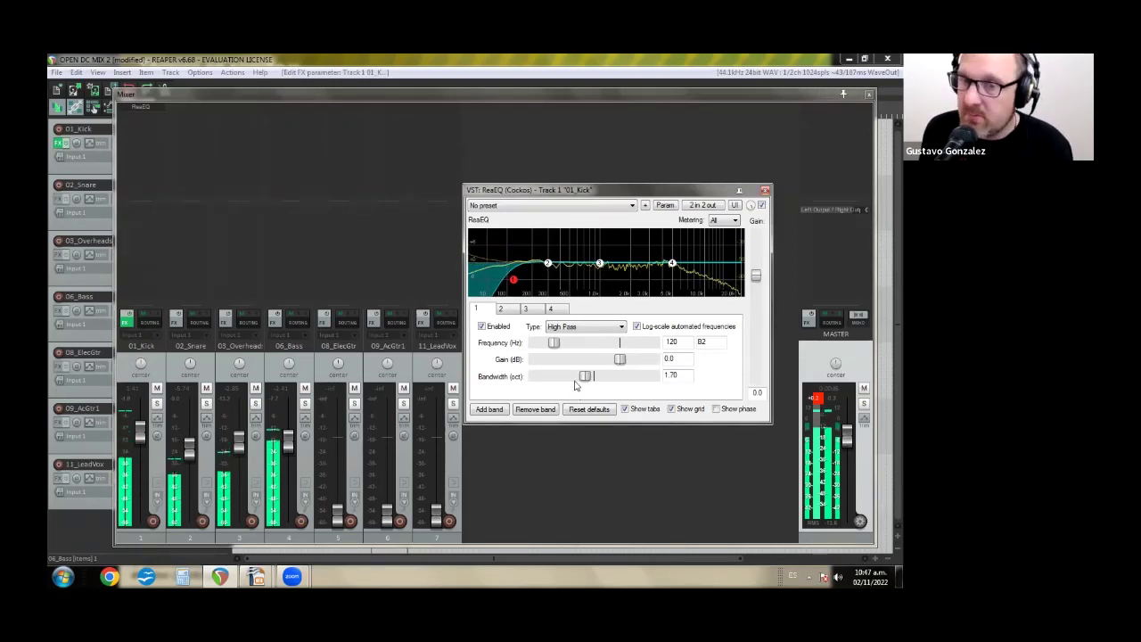
click(762, 206)
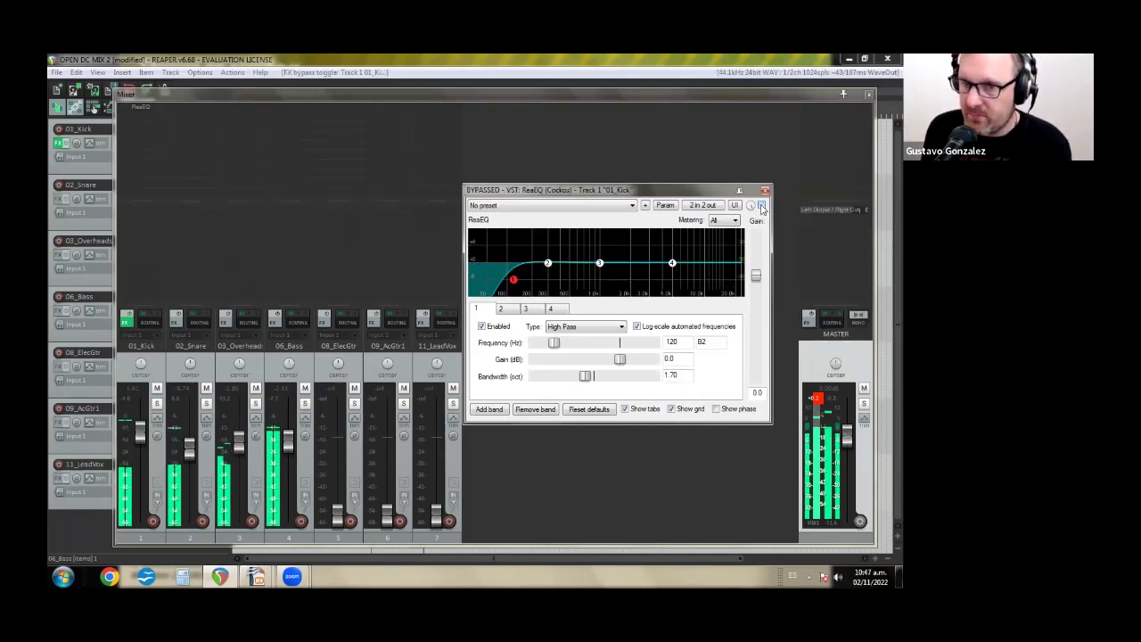
click(762, 206)
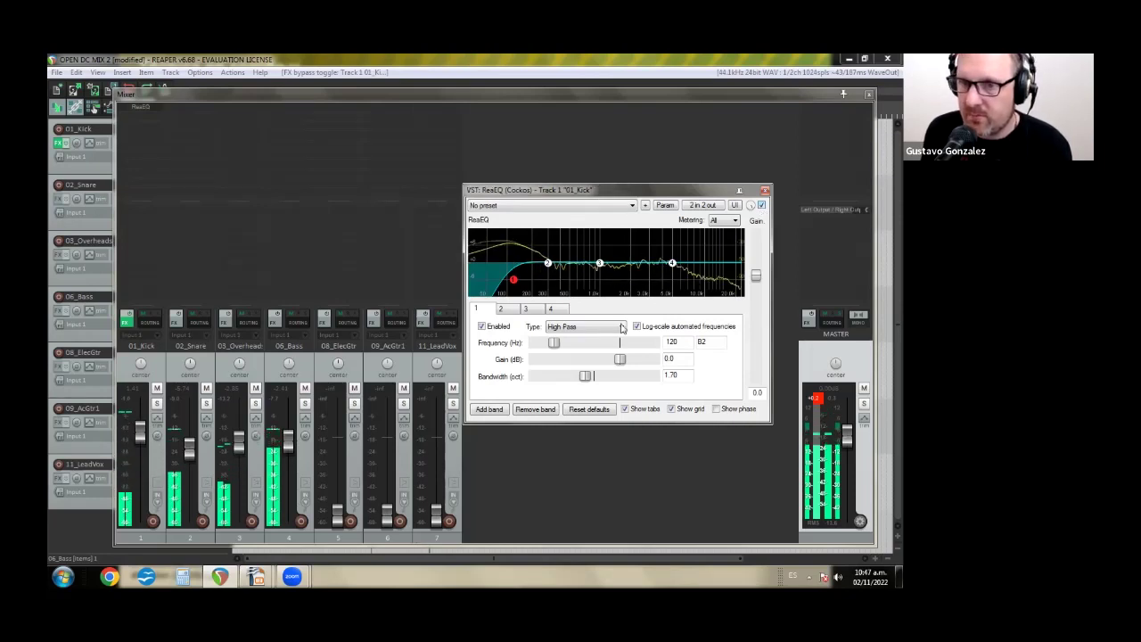
drag(586, 381, 571, 382)
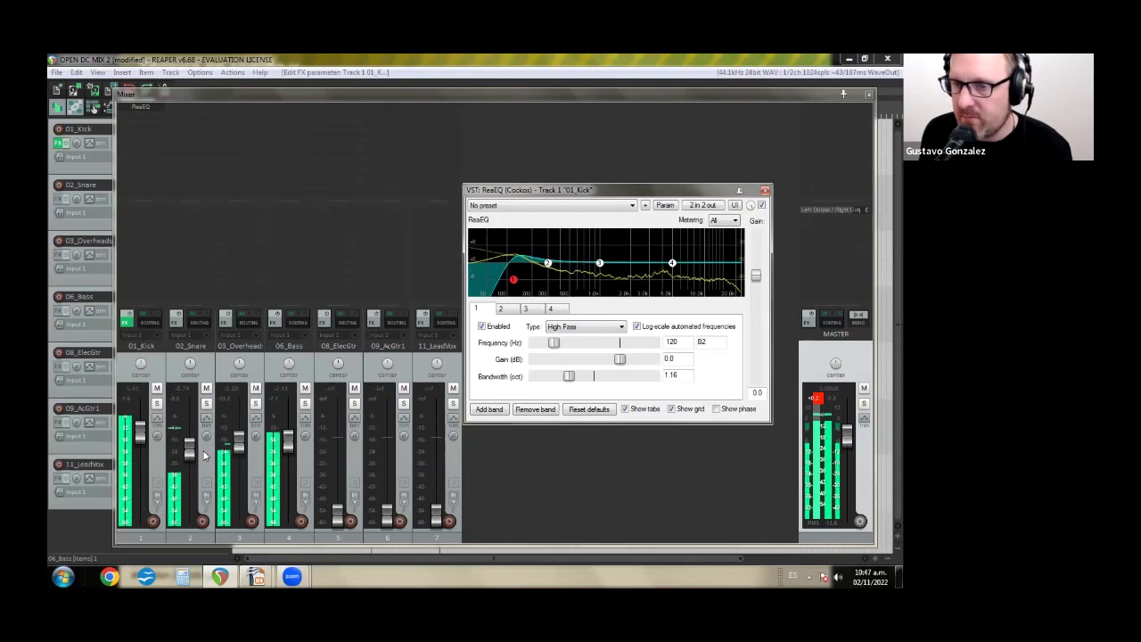
key(space)
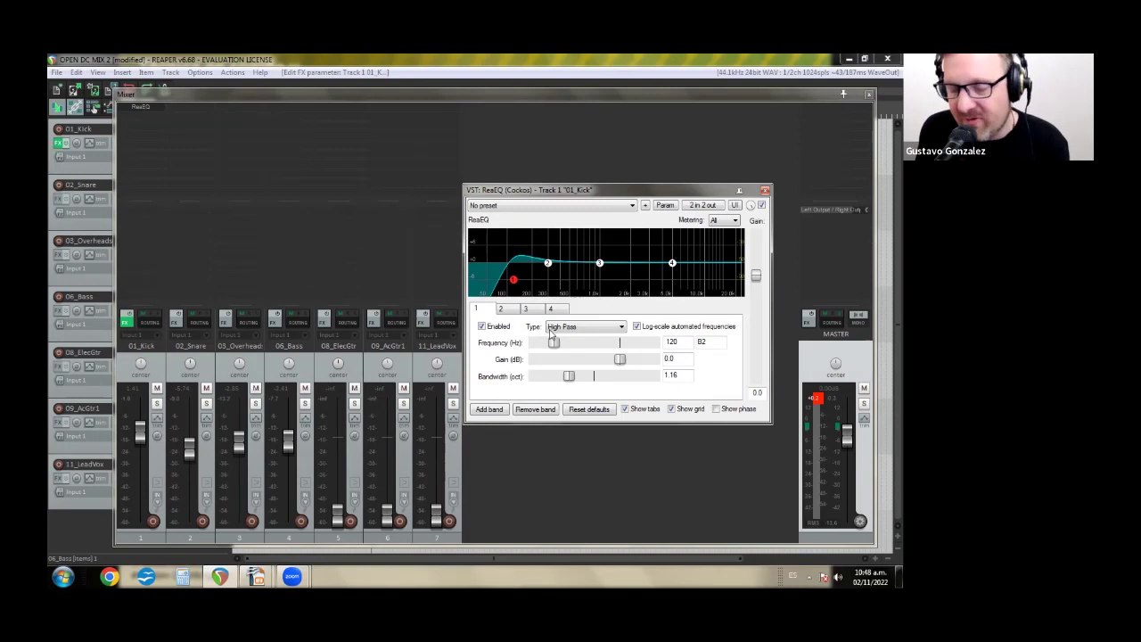
Step: Switch to the OpenOffice Impress slide show and advance past the Emuladores slide to the Sub Kick slide
mouse_move(258, 578)
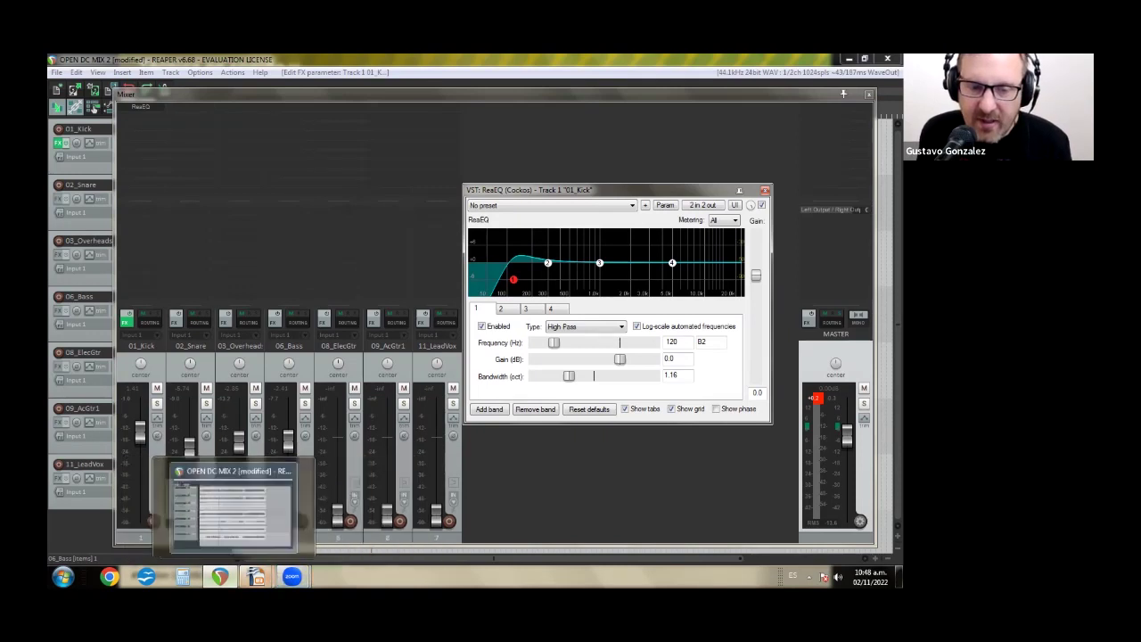
click(319, 514)
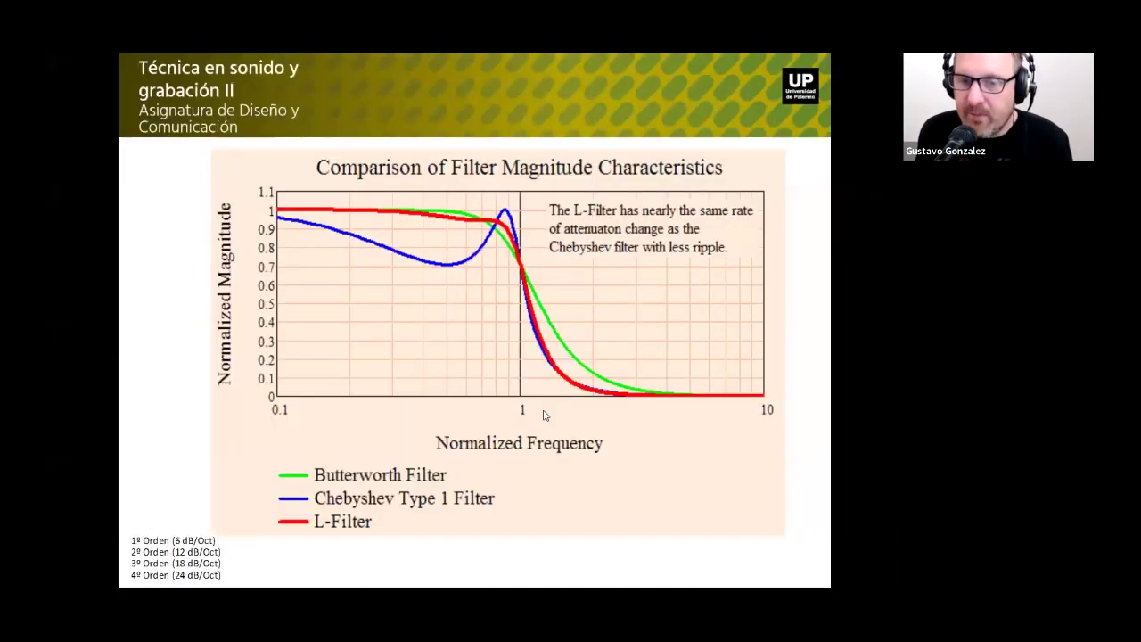
click(543, 412)
click(544, 412)
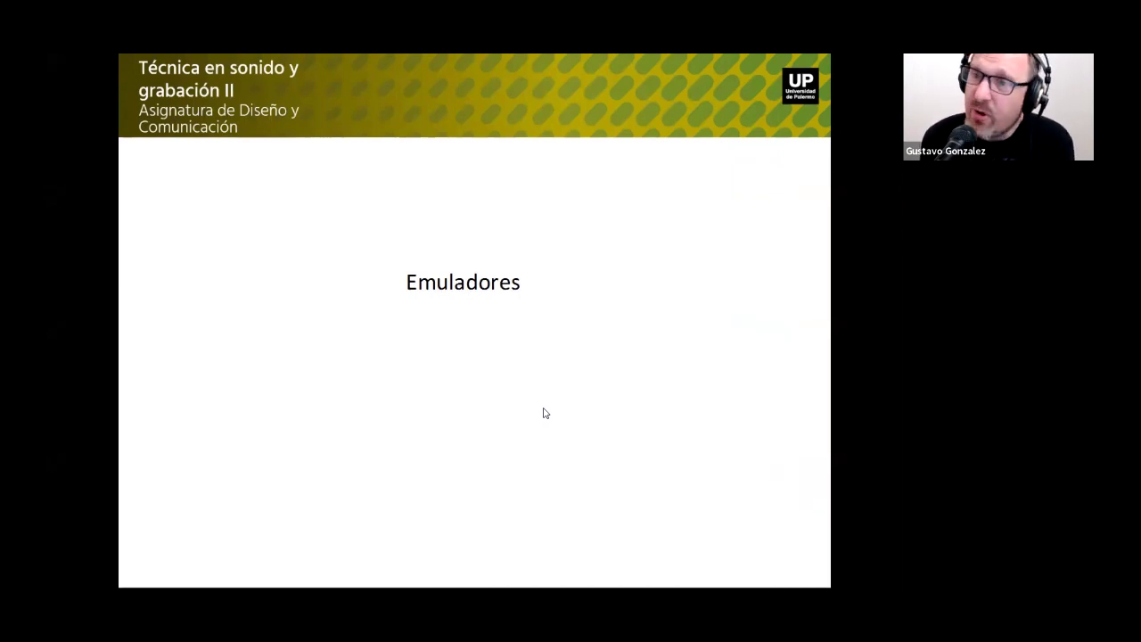
click(543, 410)
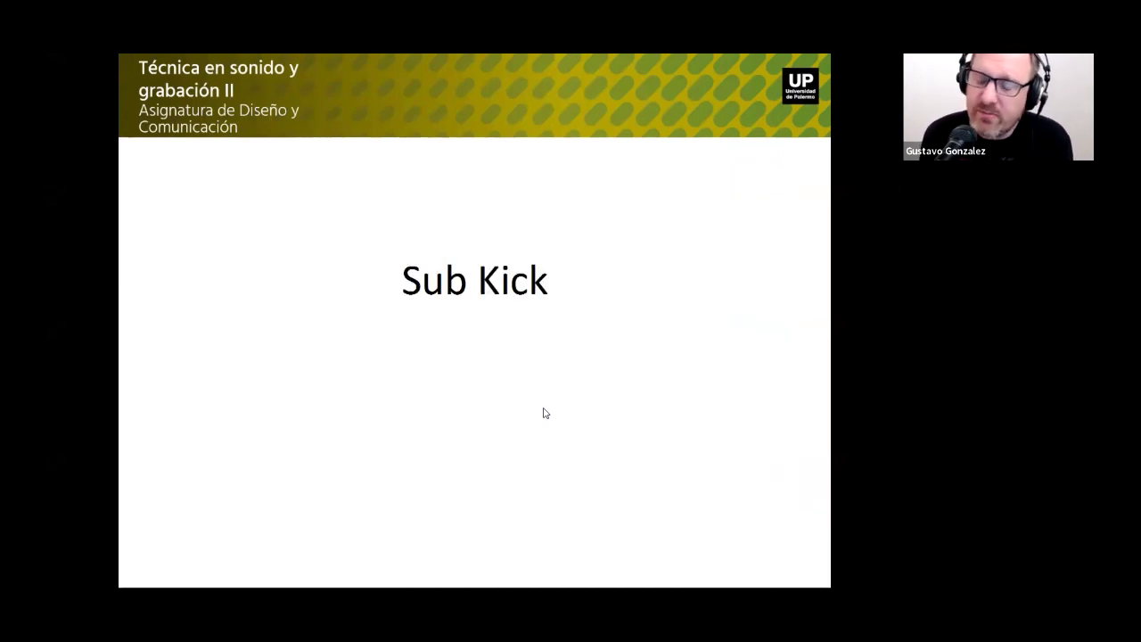
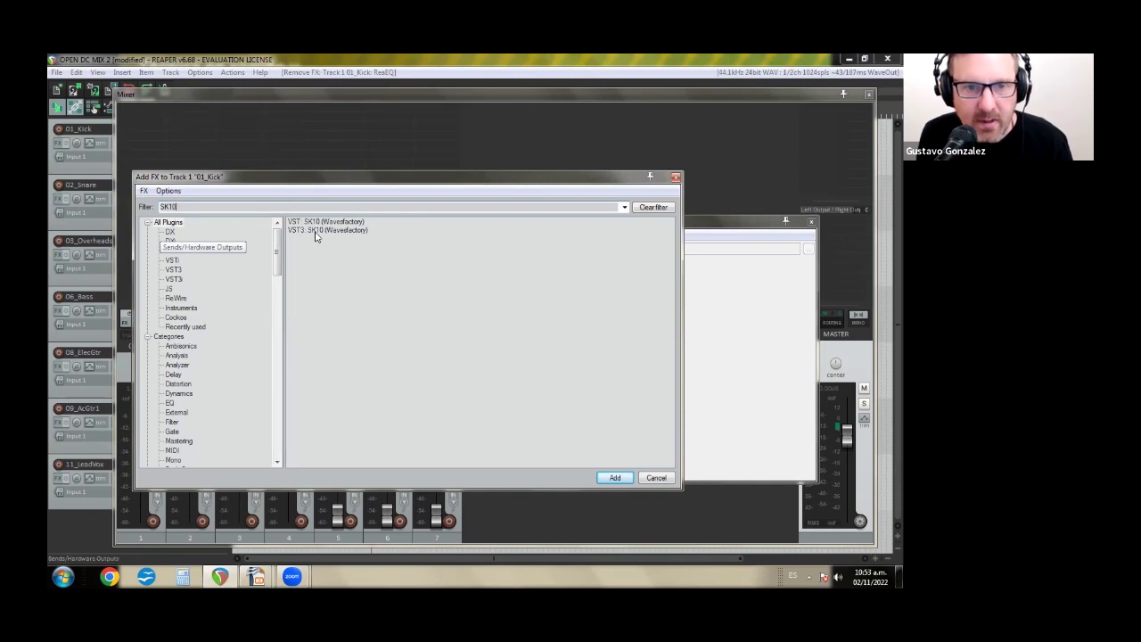
Step: Add the VST3 SK10 (Wavesfactory) plug-in to 01_Kick and reposition its effects window so the whole interface is in view
click(317, 234)
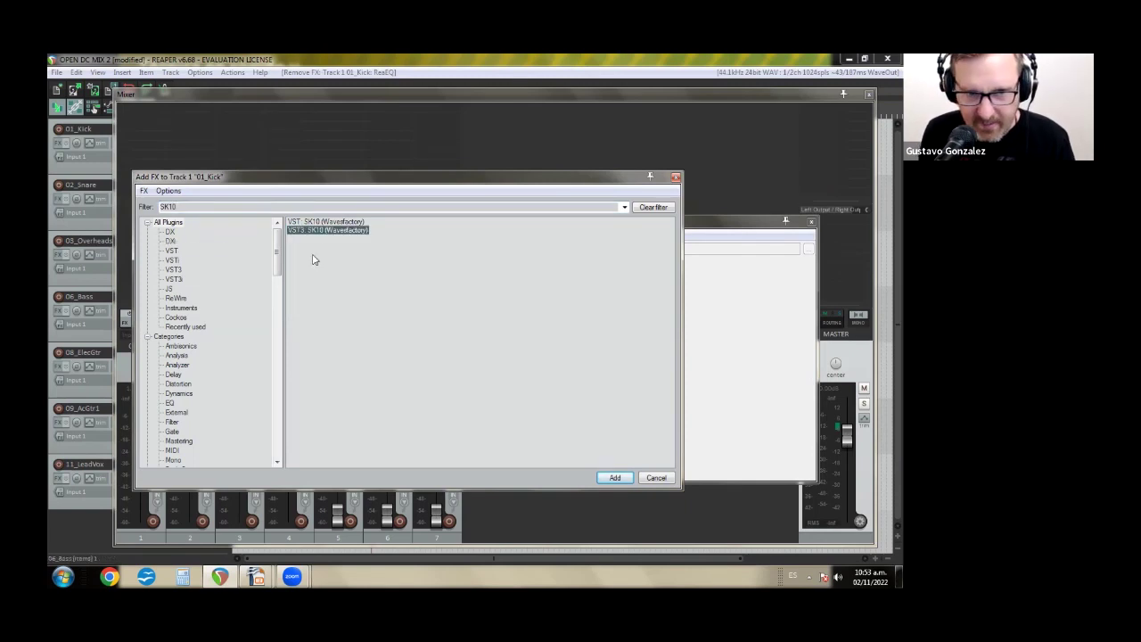
double_click(353, 230)
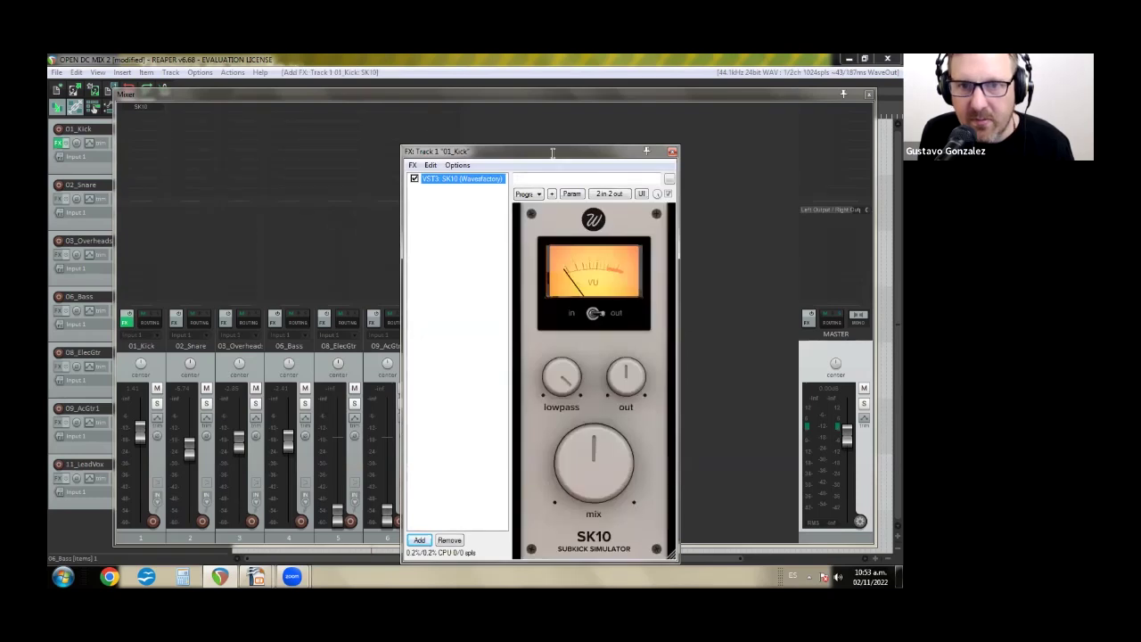
drag(553, 153, 543, 99)
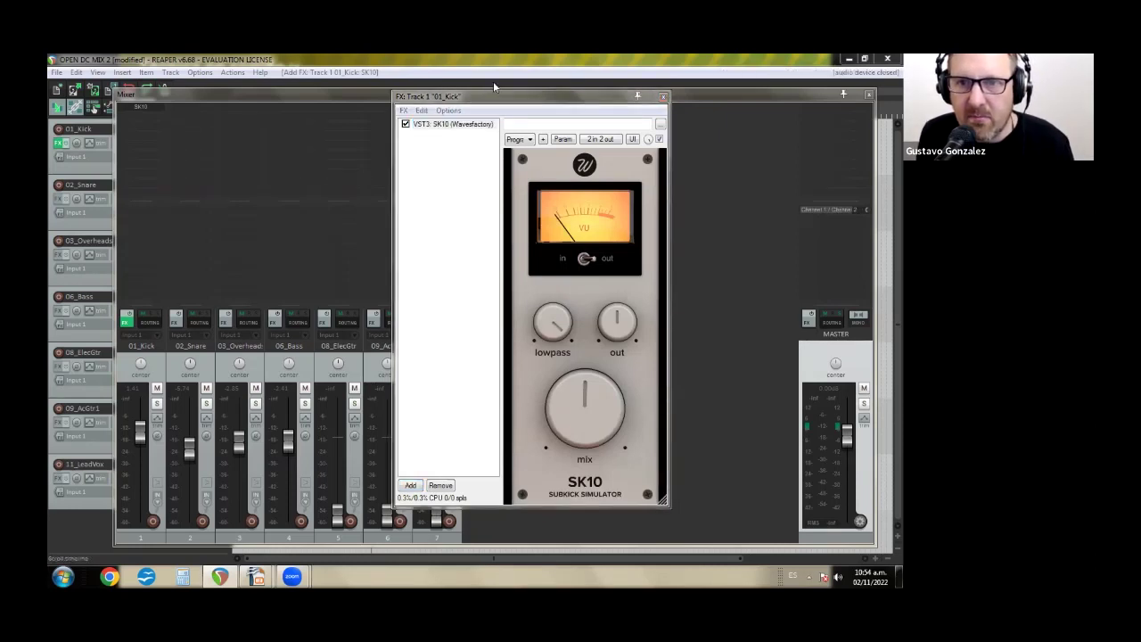
click(591, 108)
drag(592, 107, 624, 114)
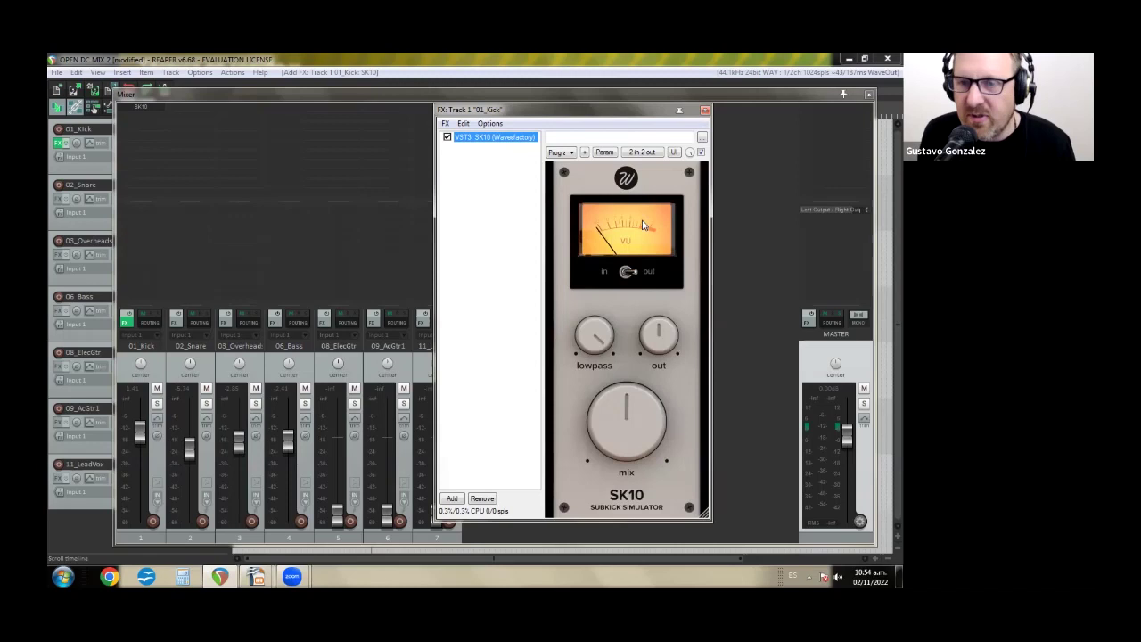
Step: Try the SK10's in/out meter switch and check the value of its lowpass knob
click(628, 272)
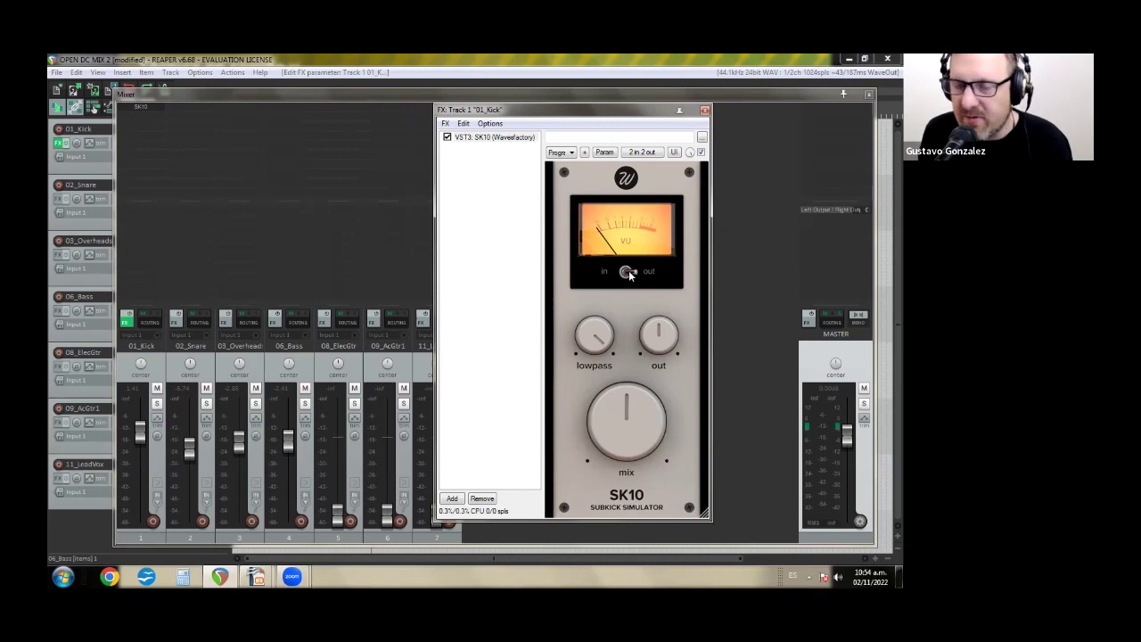
mouse_move(603, 338)
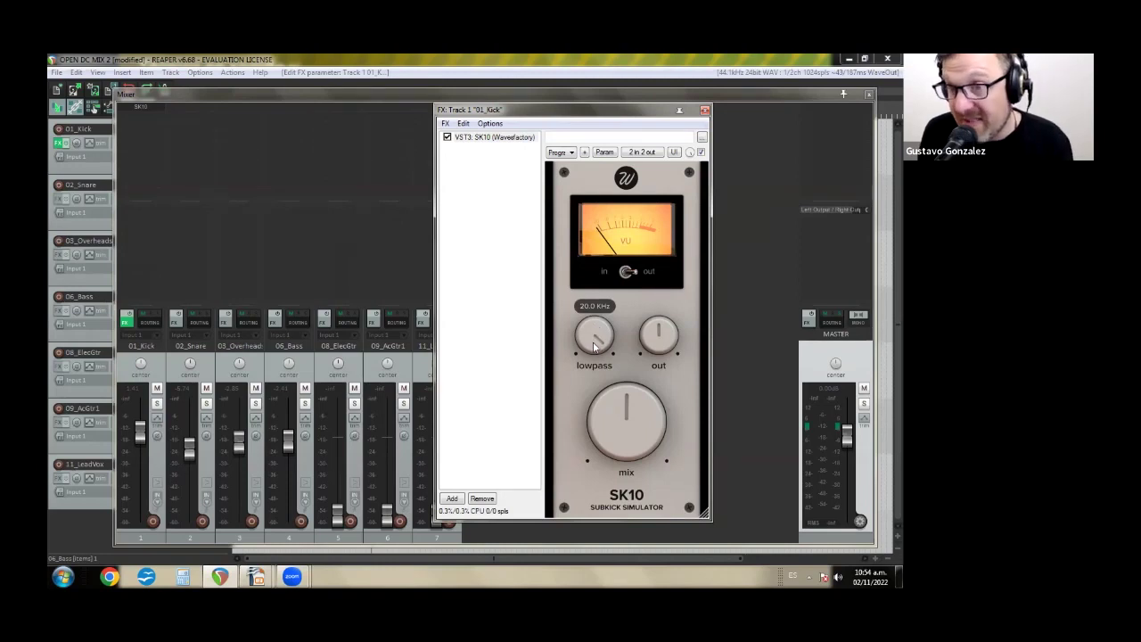
Step: Sweep the SK10's lowpass between 10 Hz and its maximum, and settle it at about 2 kHz
drag(594, 347, 589, 410)
drag(588, 343, 592, 417)
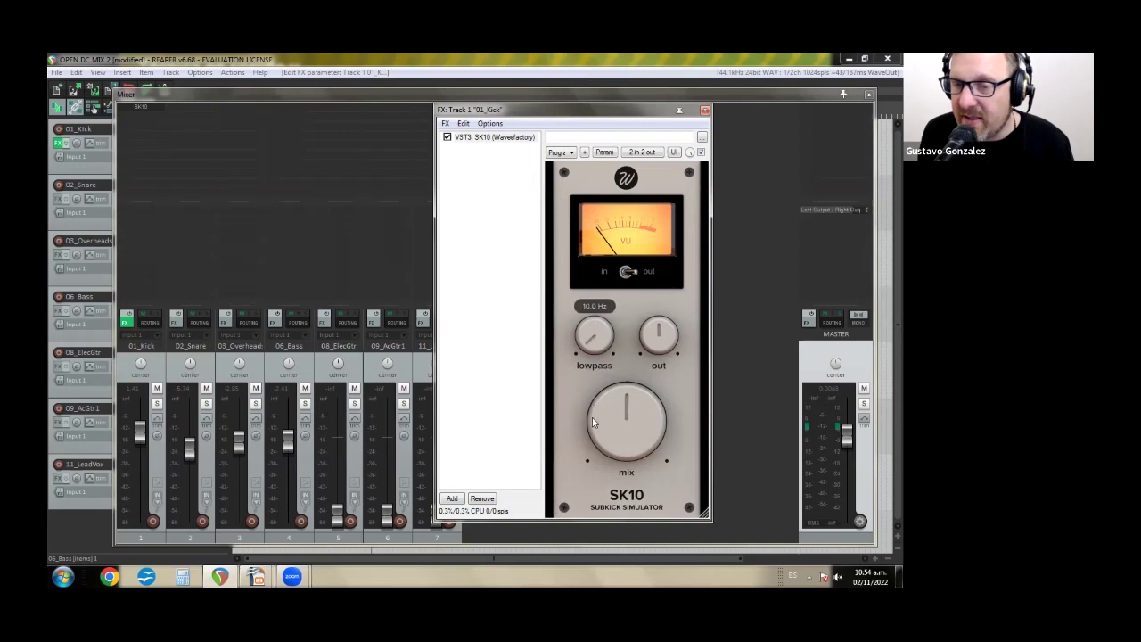
drag(578, 320, 580, 230)
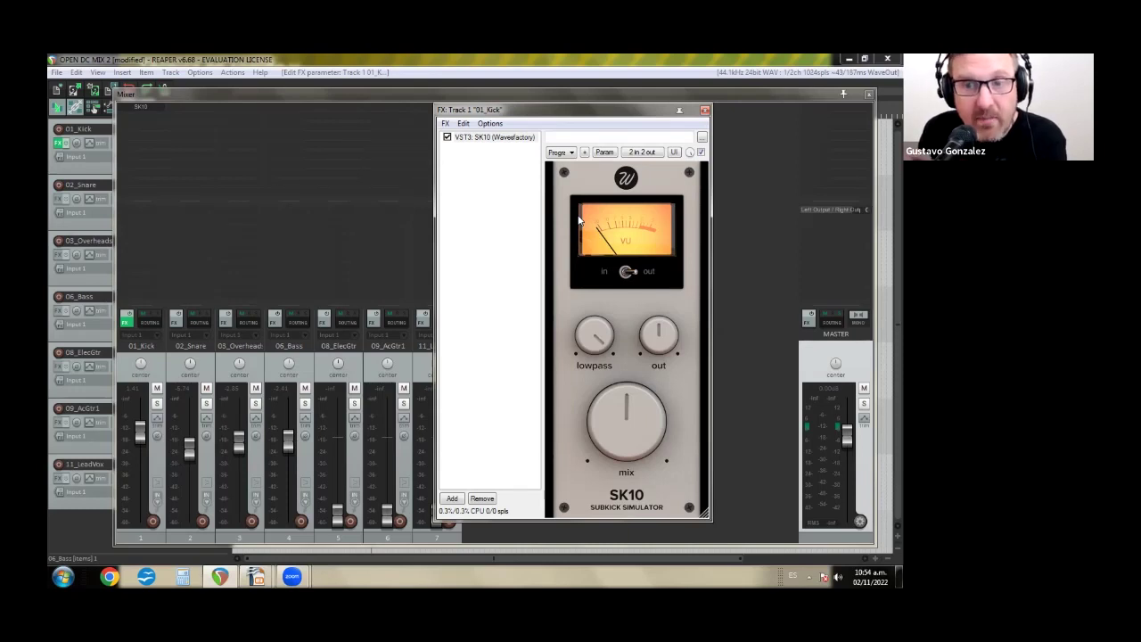
mouse_move(589, 344)
mouse_down()
mouse_move(593, 403)
mouse_move(588, 346)
mouse_up()
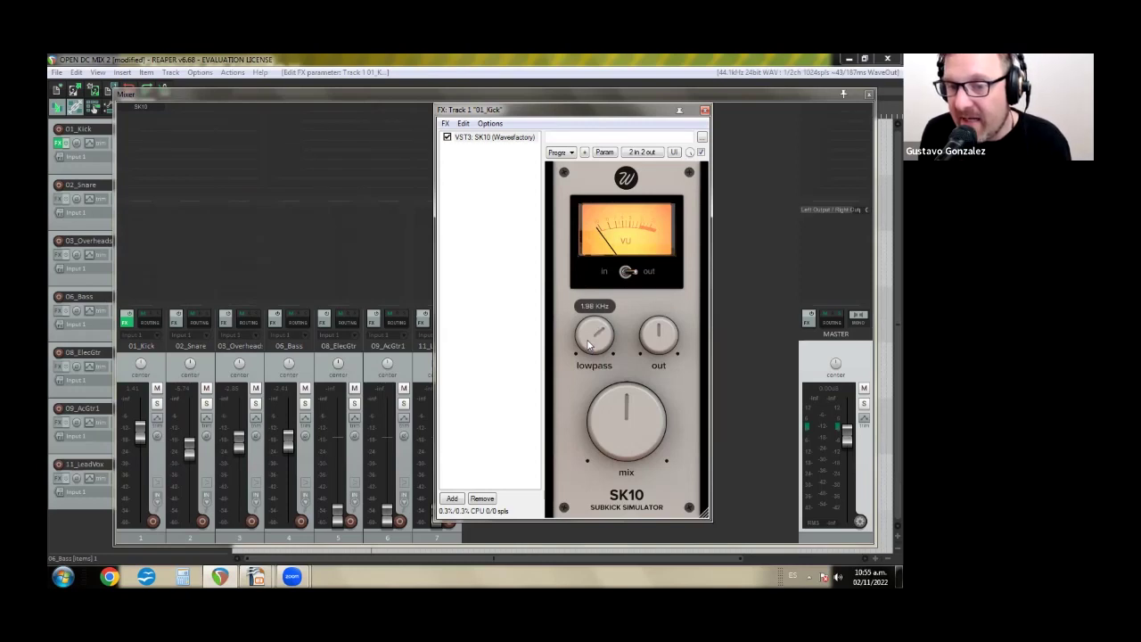
drag(588, 346, 592, 342)
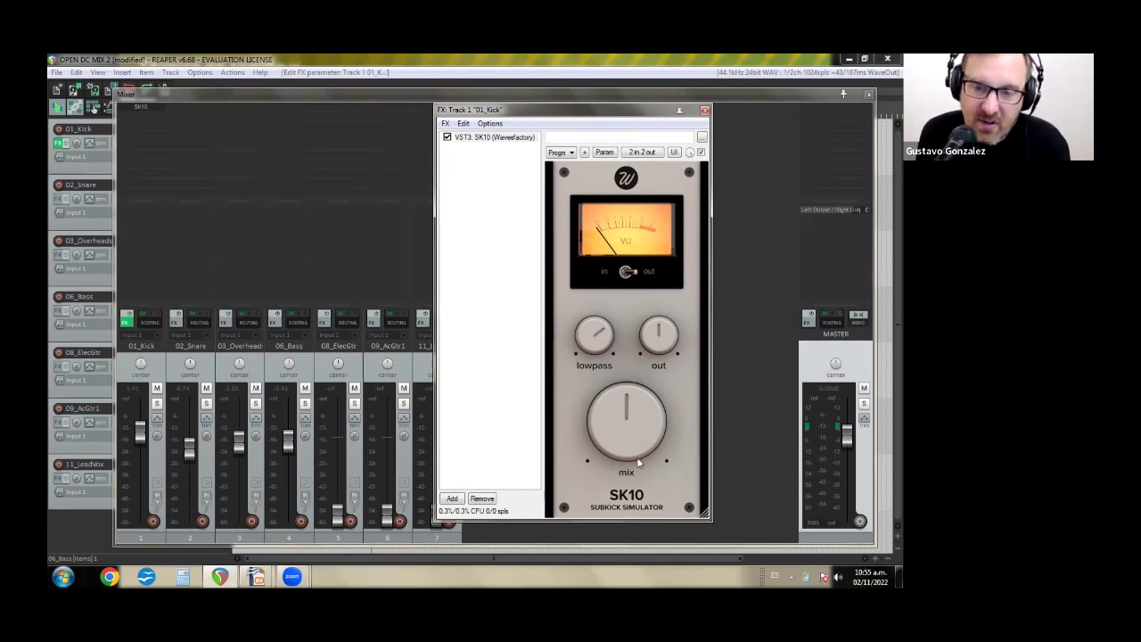
Step: Solo 01_Kick during playback, try low and high amounts of the SK10's mix, and set it to 29.6 %
mouse_move(616, 441)
mouse_down()
mouse_move(618, 475)
mouse_move(609, 417)
mouse_move(610, 459)
mouse_up()
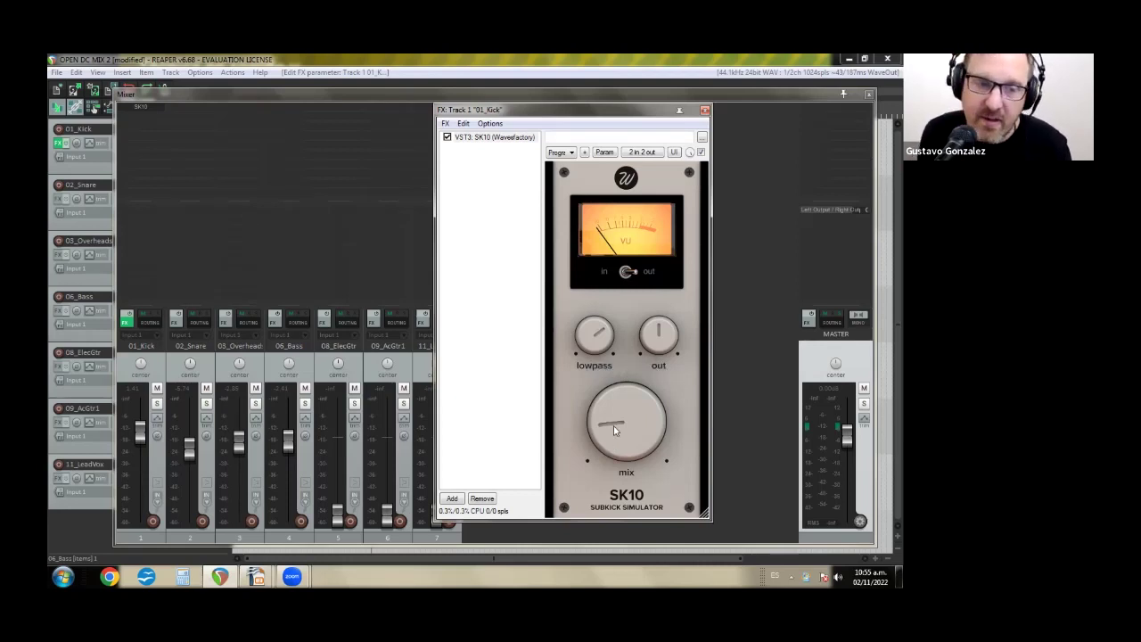
click(157, 403)
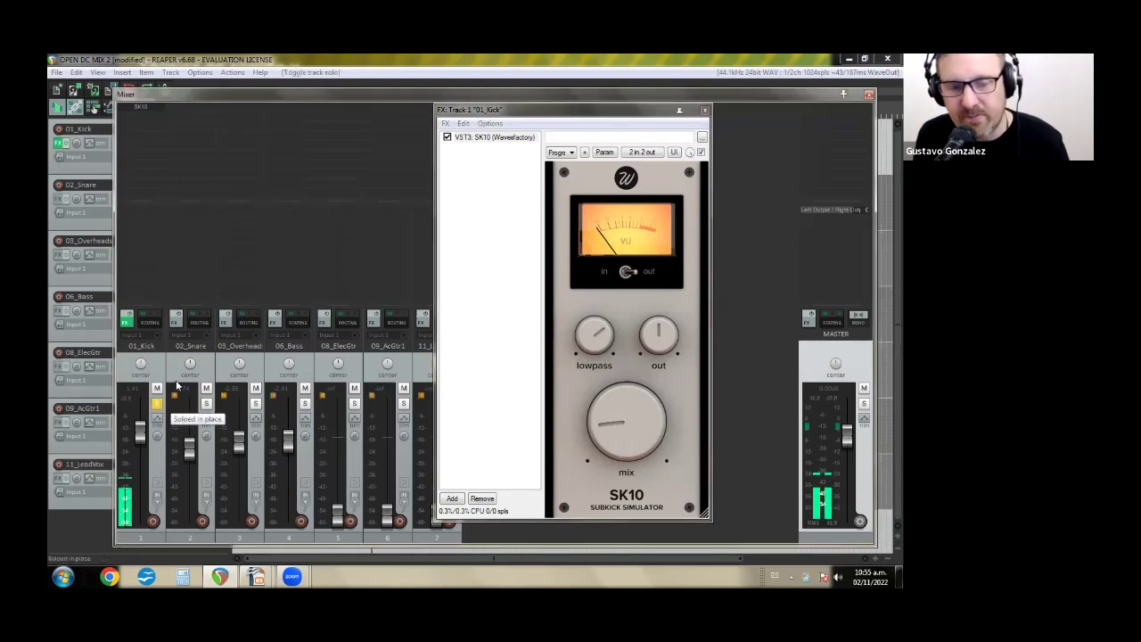
drag(615, 412, 612, 524)
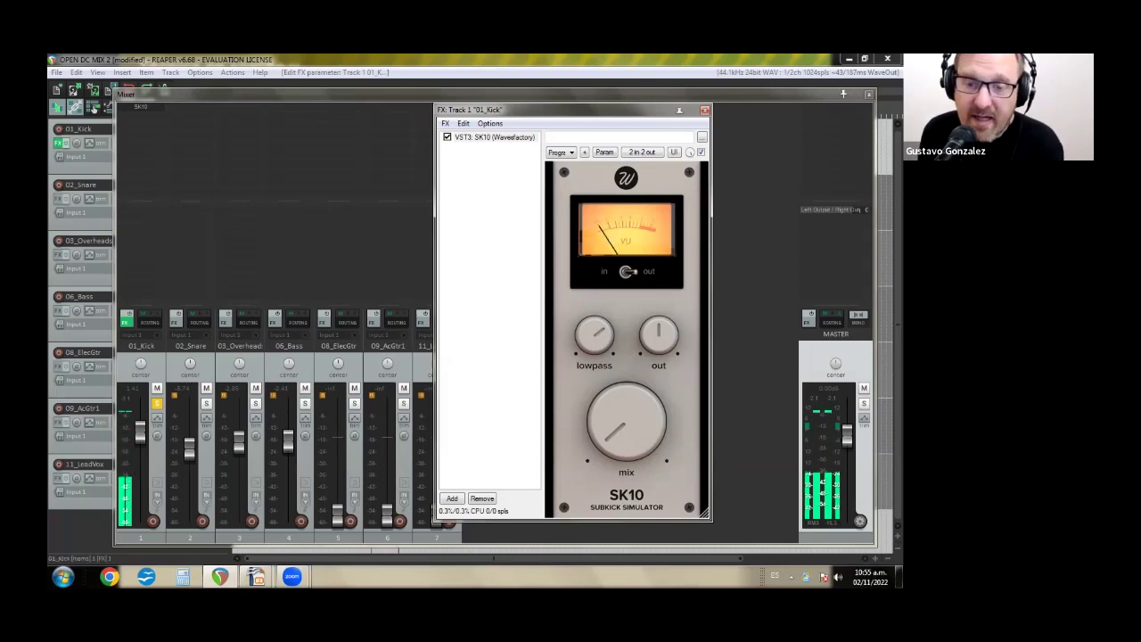
mouse_move(614, 443)
mouse_down()
mouse_move(602, 427)
mouse_move(610, 432)
mouse_up()
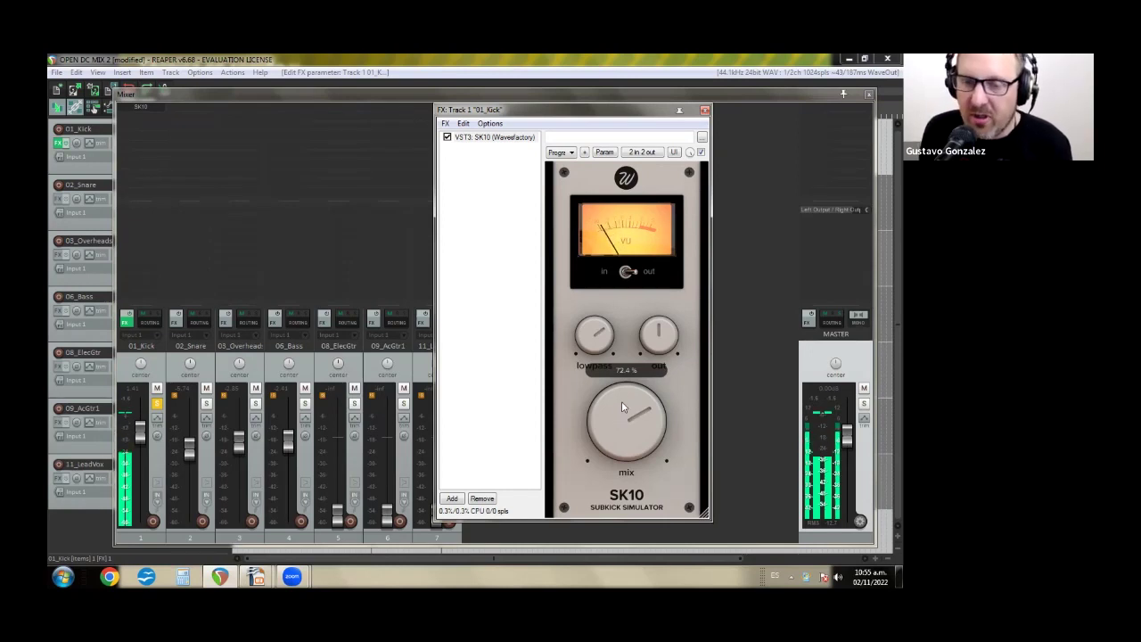
drag(621, 398, 604, 420)
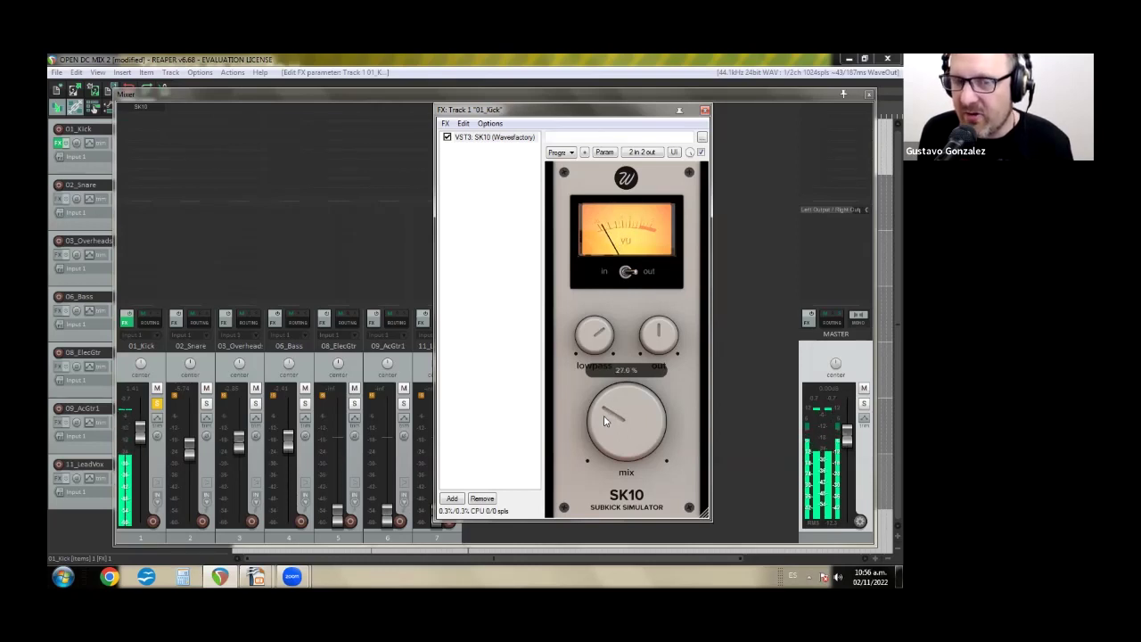
scroll(604, 421, up, 1)
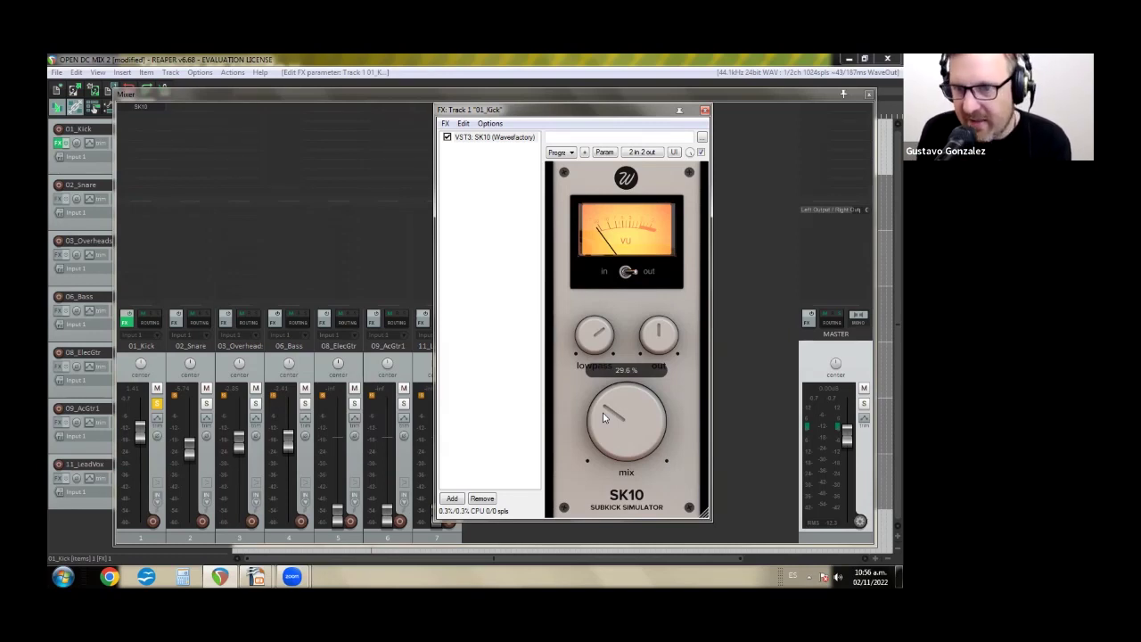
Step: Audition the soloed kick together with 06_Bass, bringing 02_Snare into the solo during playback
click(305, 404)
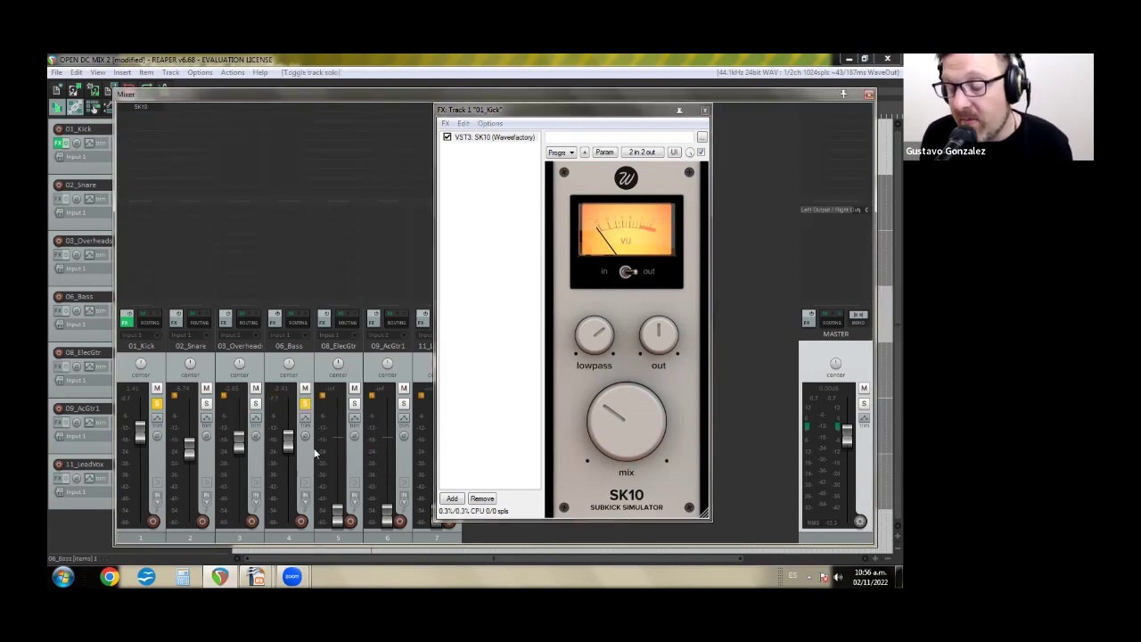
key(space)
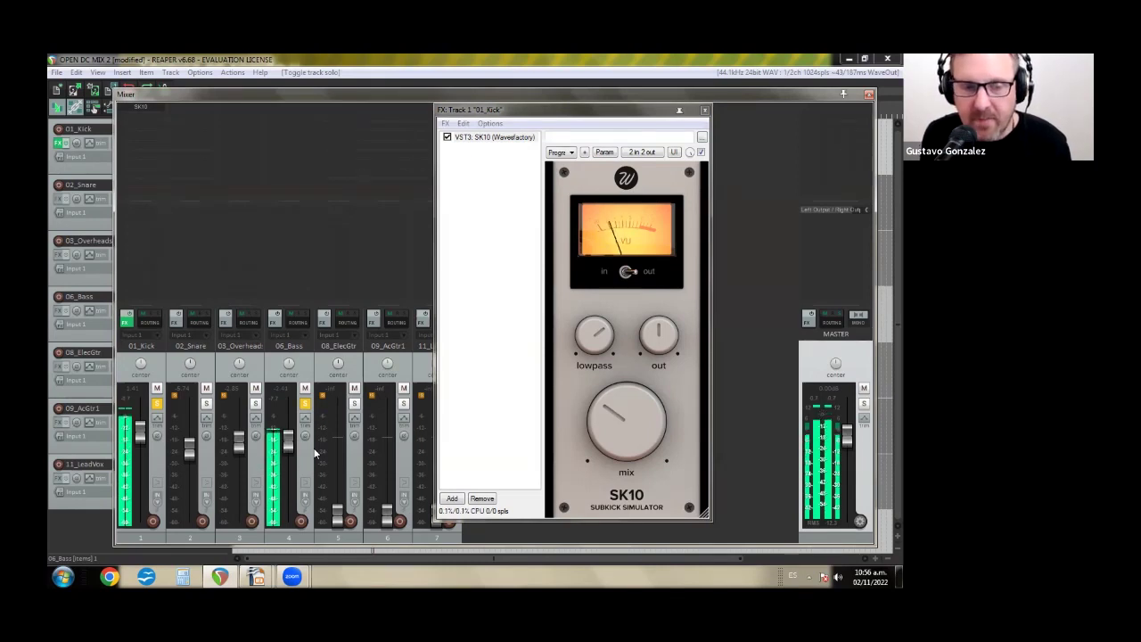
click(206, 404)
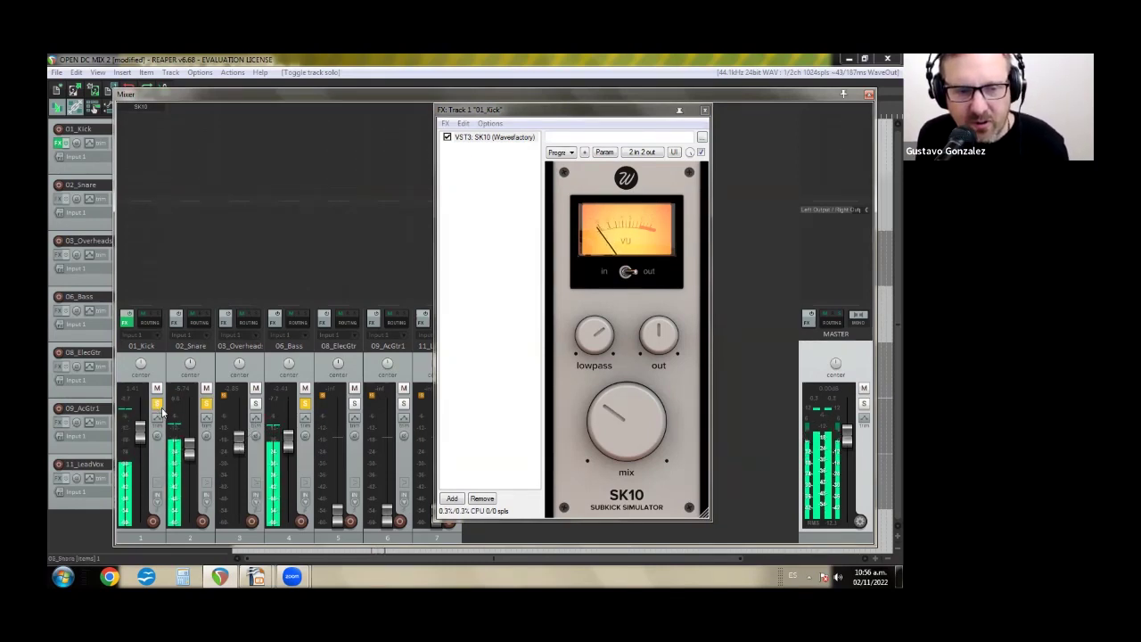
Step: Unsolo 01_Kick, 02_Snare and 06_Bass, and lower the 01_Kick and 03_Overheads volumes slightly in the full mix
key(ctrl+alt+F10)
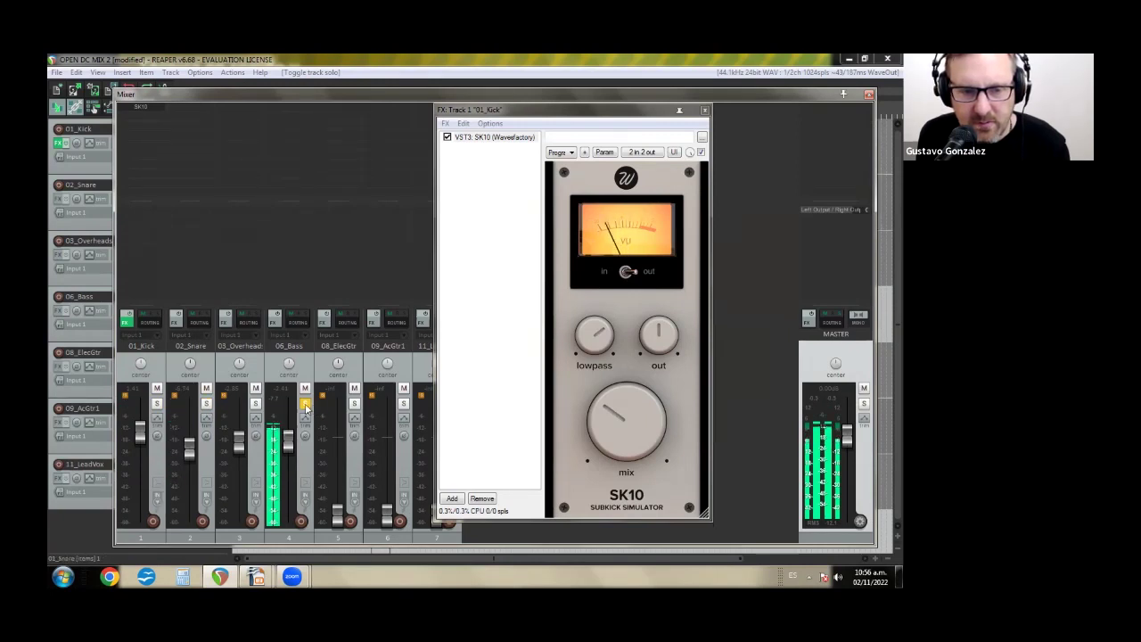
click(305, 403)
drag(239, 443, 239, 451)
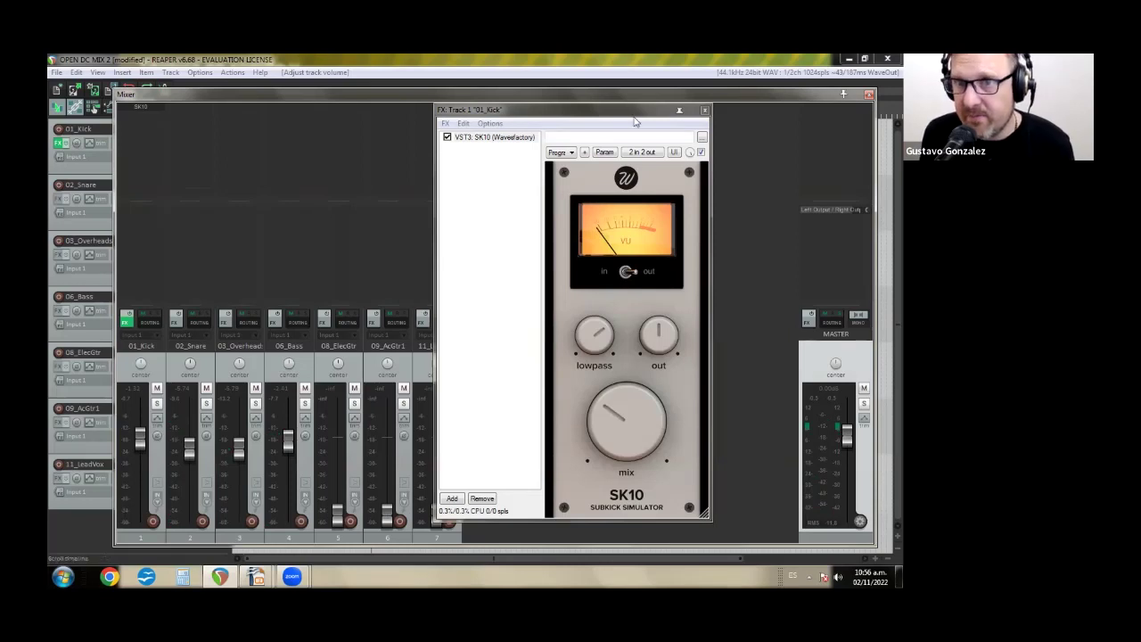
Step: Compare the full mix with the kick's SK10 bypassed and enabled, keeping its effects window clear of the needed controls
drag(634, 119, 586, 130)
click(654, 163)
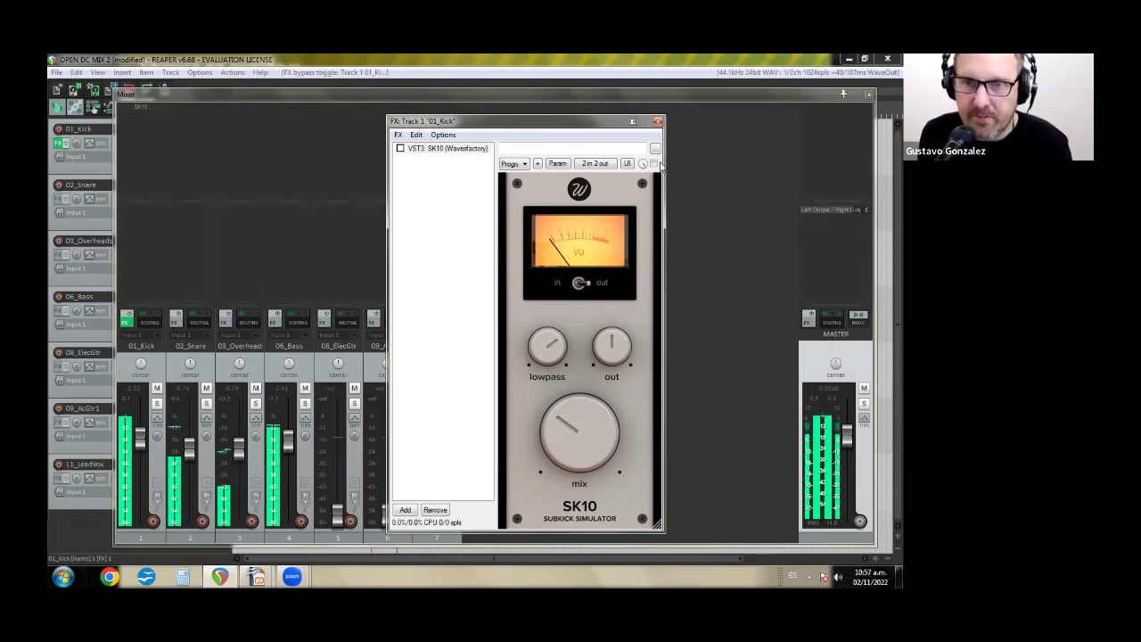
click(653, 165)
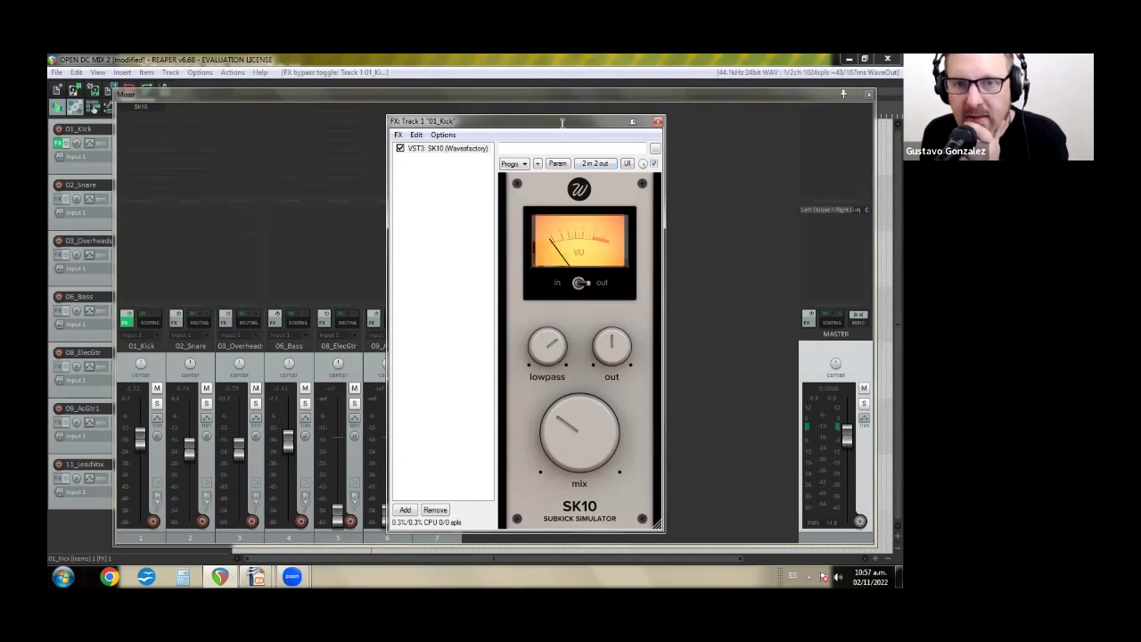
Step: Add the VST ReaEQ (Cockos) plug-in to 01_Kick after the SK10, using the filter text REAEQ
drag(563, 122, 624, 122)
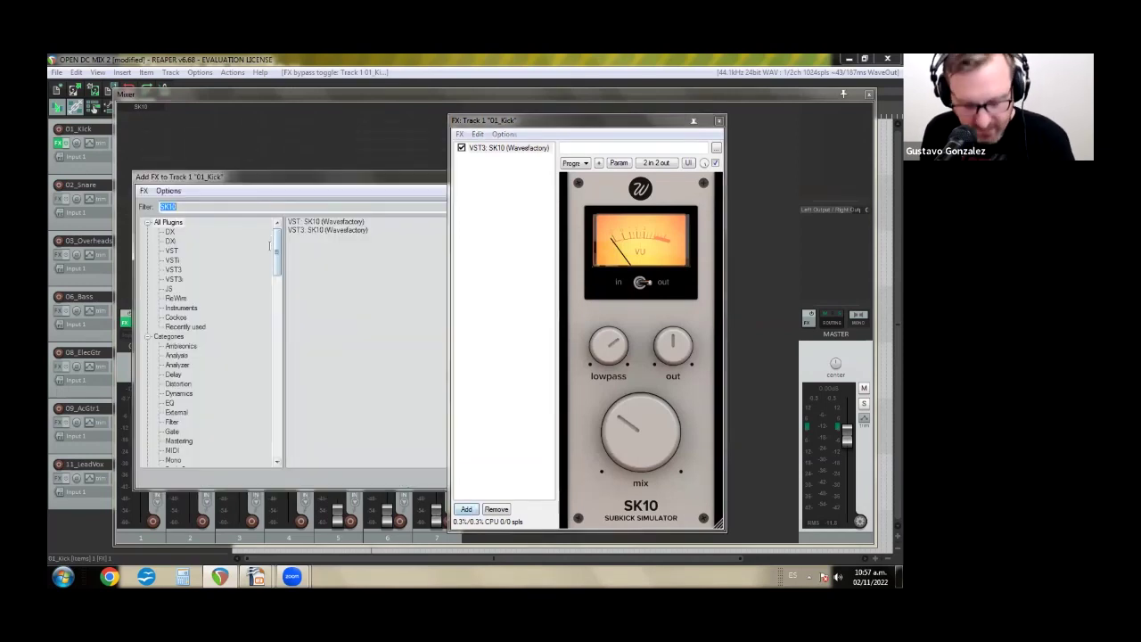
text(A)
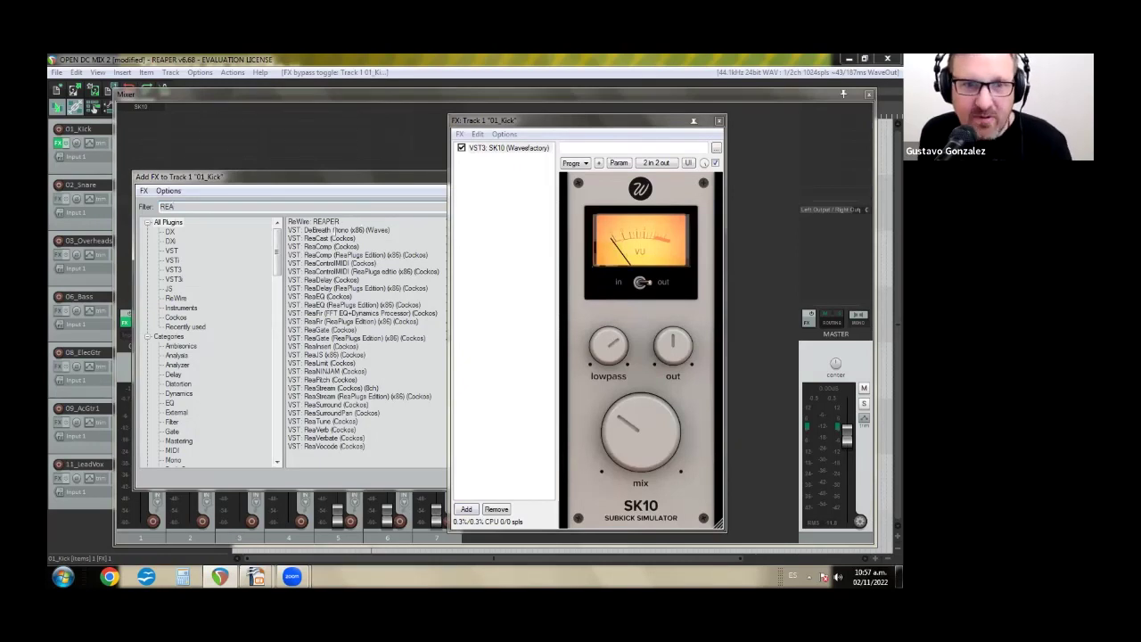
text(EQ)
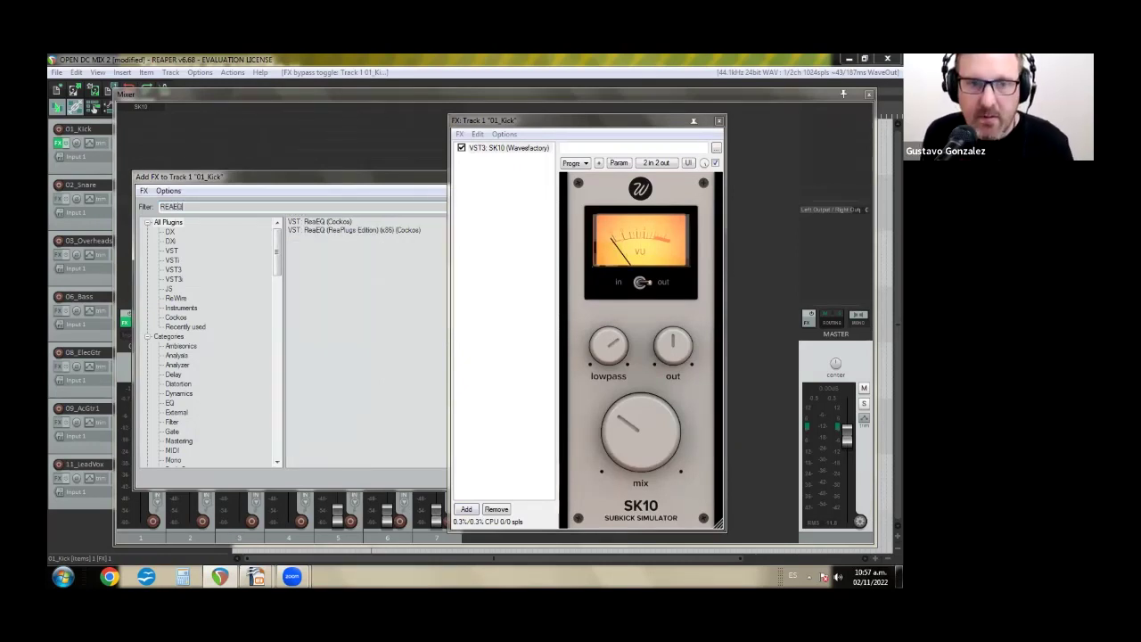
double_click(350, 220)
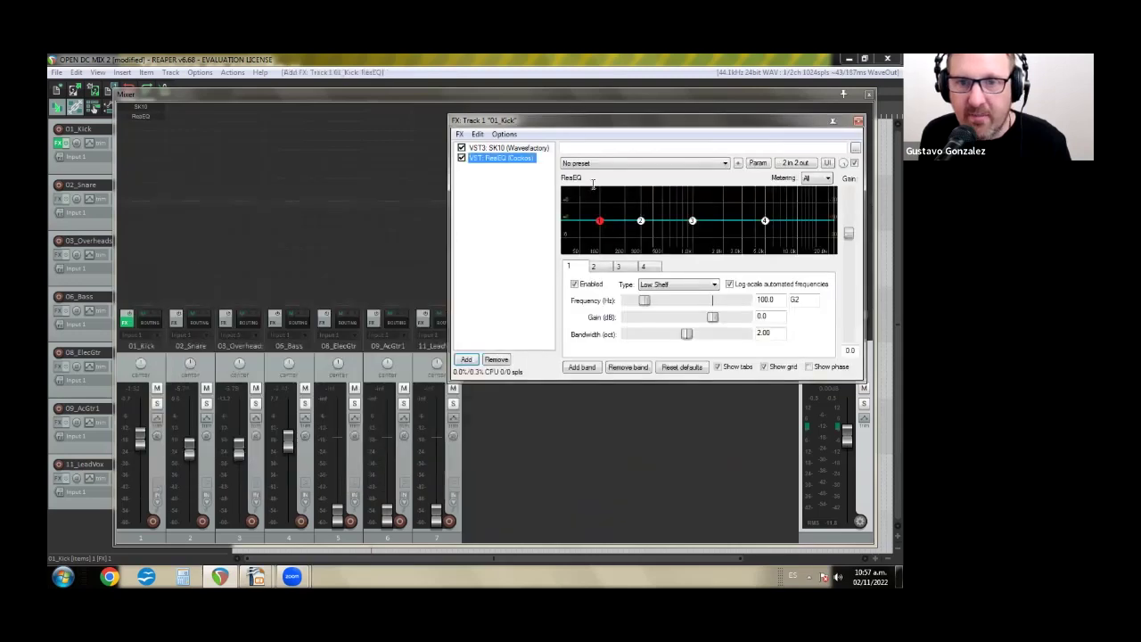
Step: Move ReaEQ ahead of SK10 in the kick's effects chain and make band 1 a High Pass with 1.30 octave bandwidth
drag(515, 149, 513, 148)
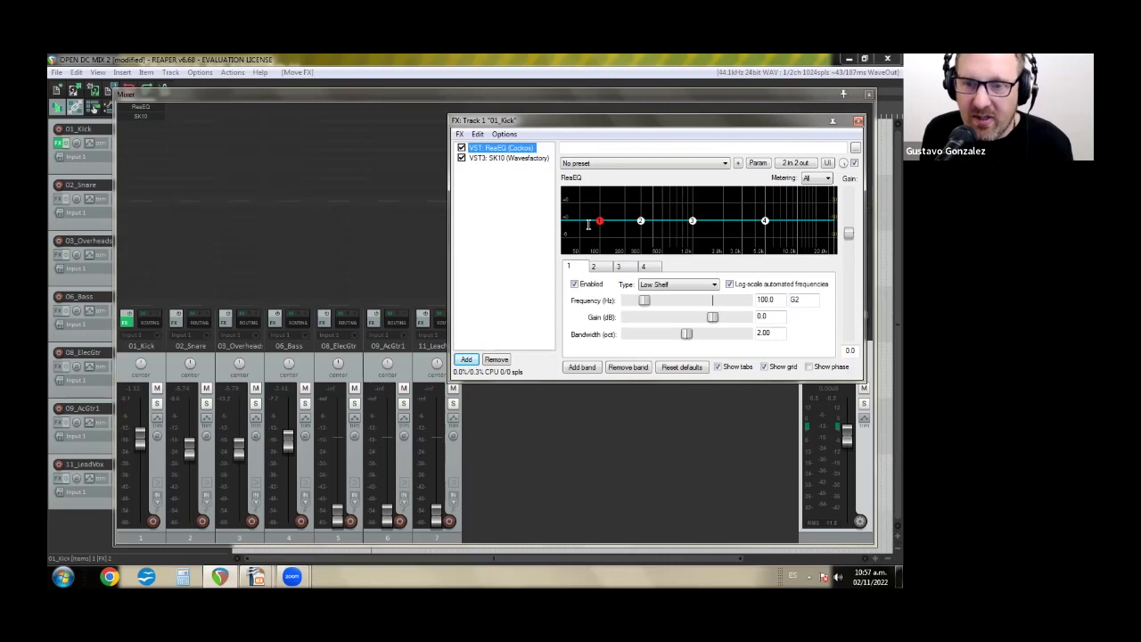
click(681, 287)
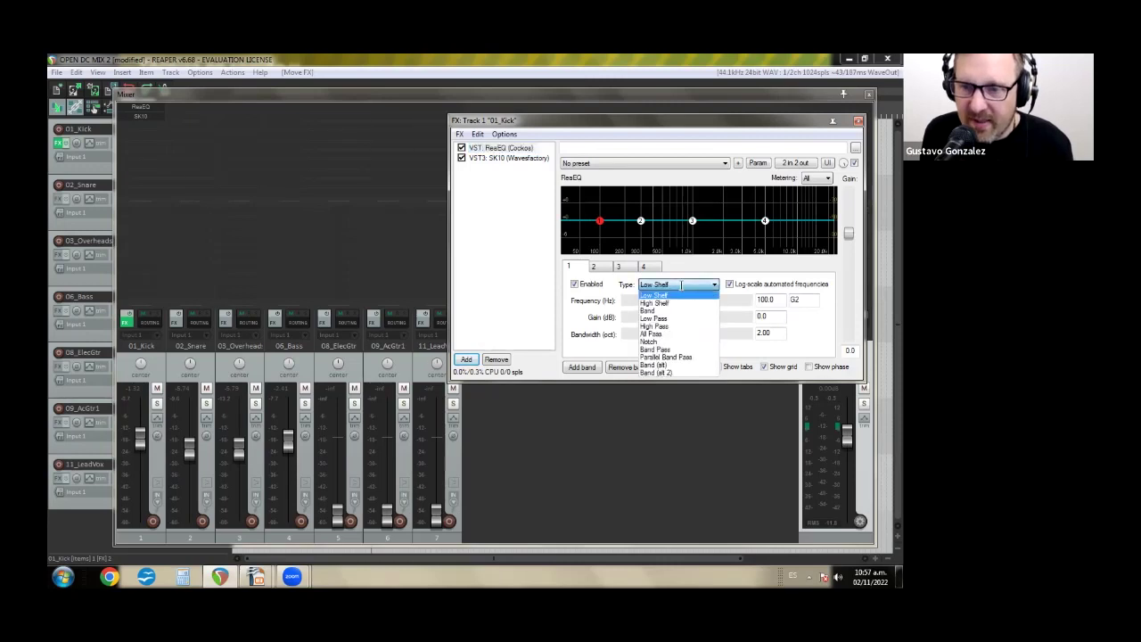
click(661, 323)
drag(686, 334, 665, 333)
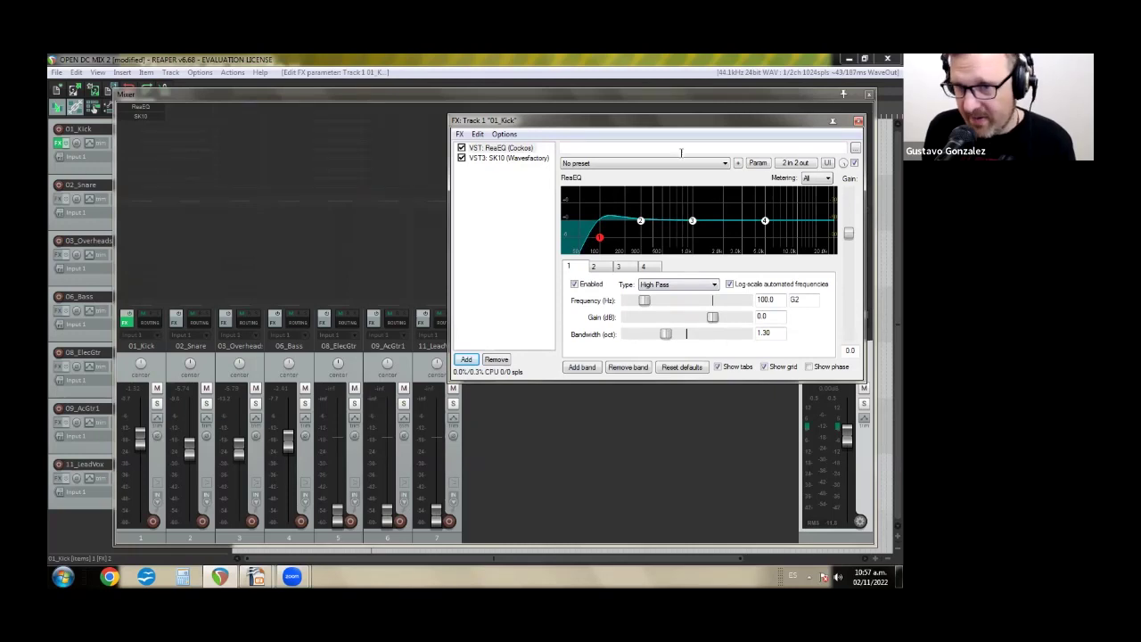
Step: During playback, set the kick's high-pass band to a bandwidth of 1.24 octaves and a frequency of 120 Hz
key(space)
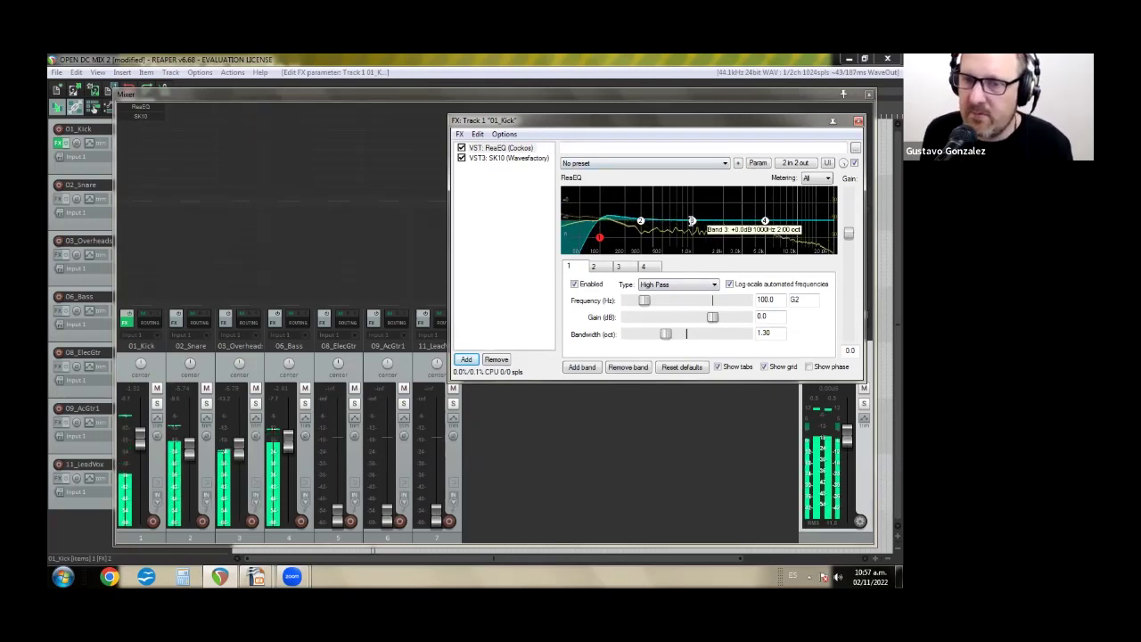
drag(665, 333, 664, 334)
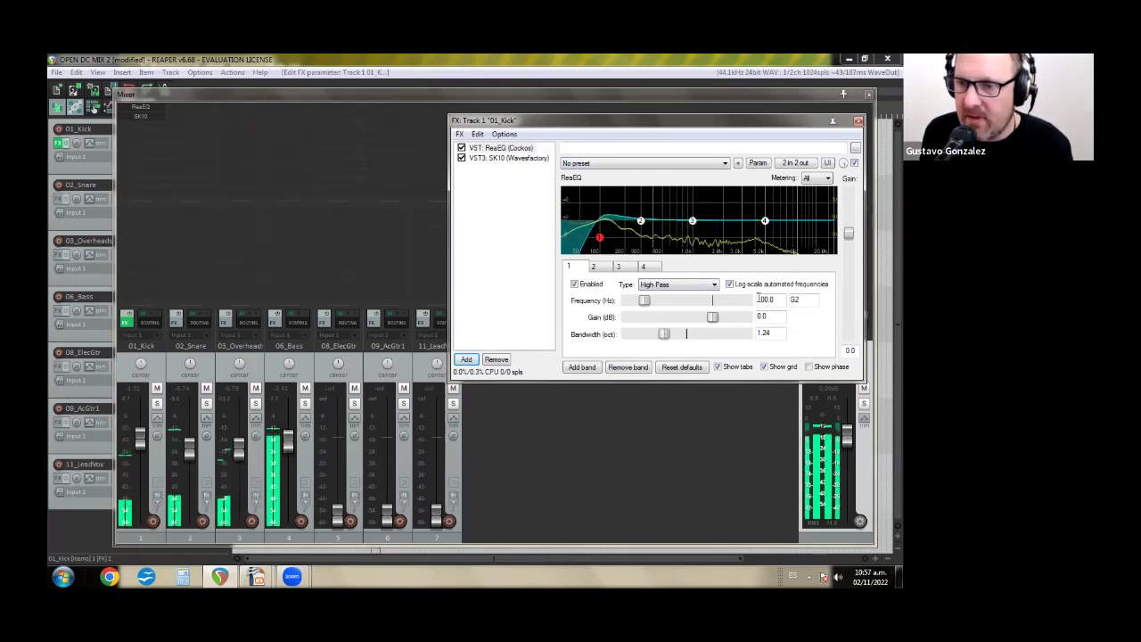
double_click(767, 300)
text(120)
key(Return)
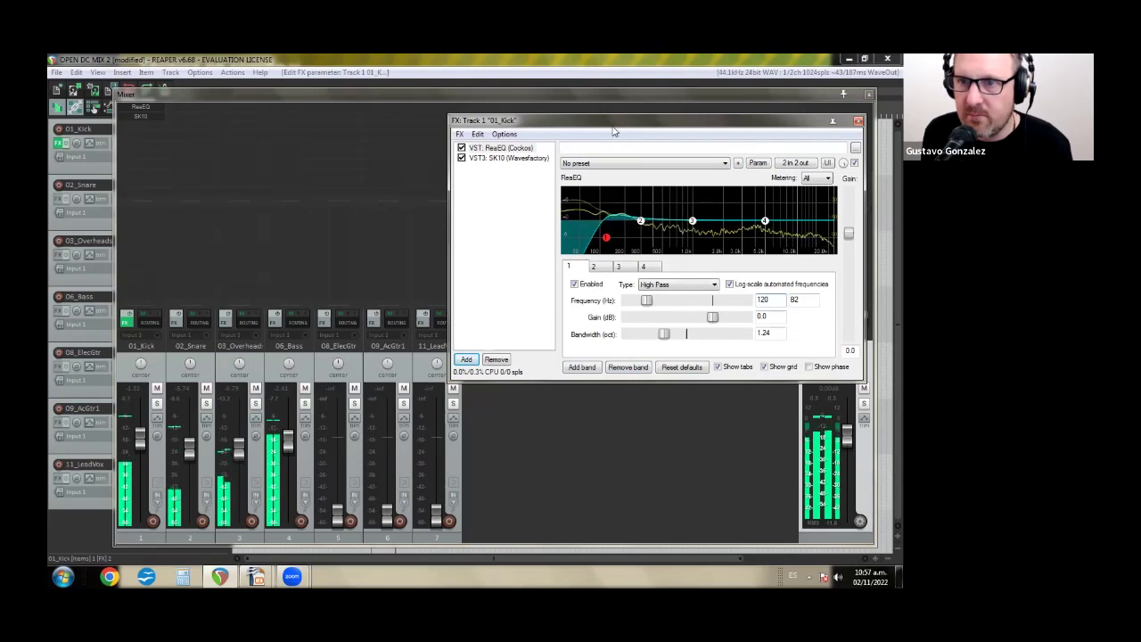
Step: Compare the playing kick with its effects bypassed and re-enabled, closing the effects chain window
drag(615, 121, 609, 149)
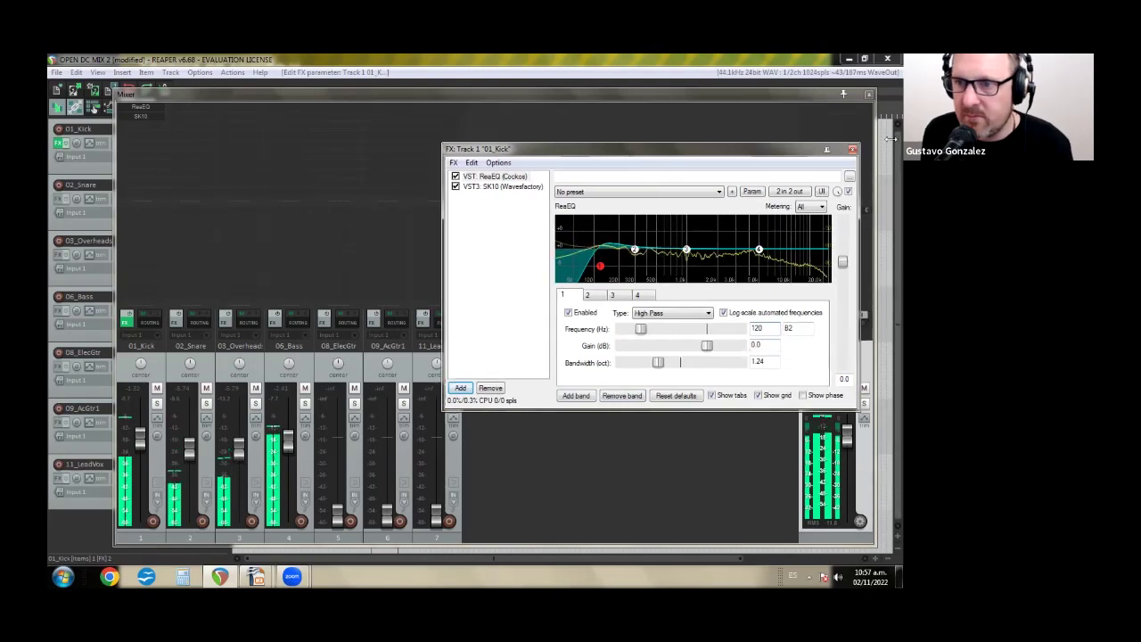
click(129, 317)
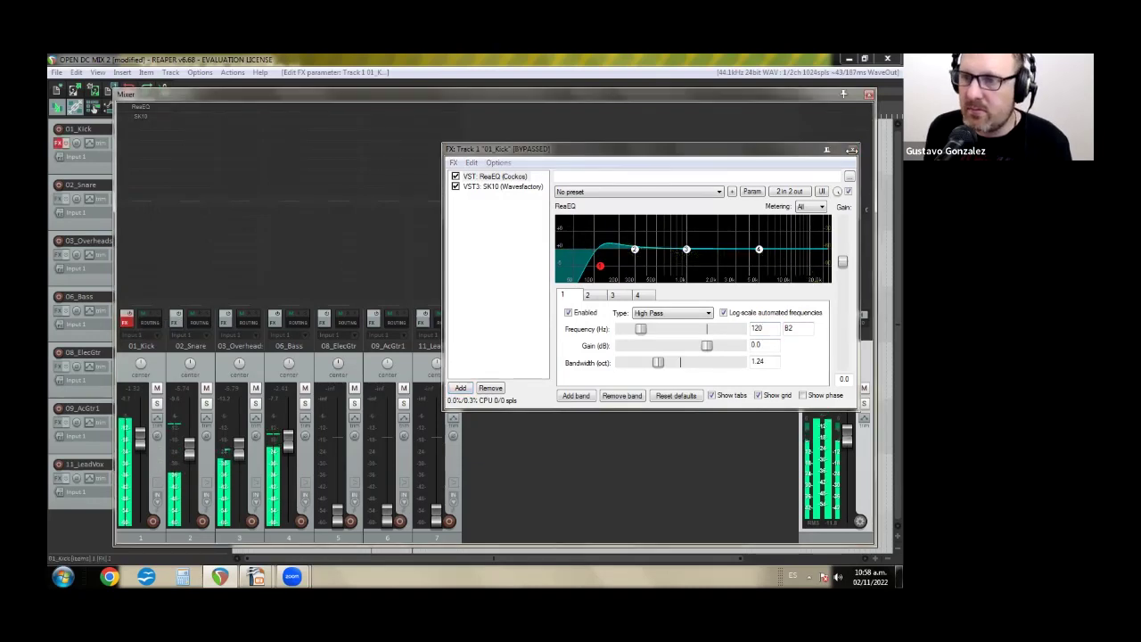
click(126, 318)
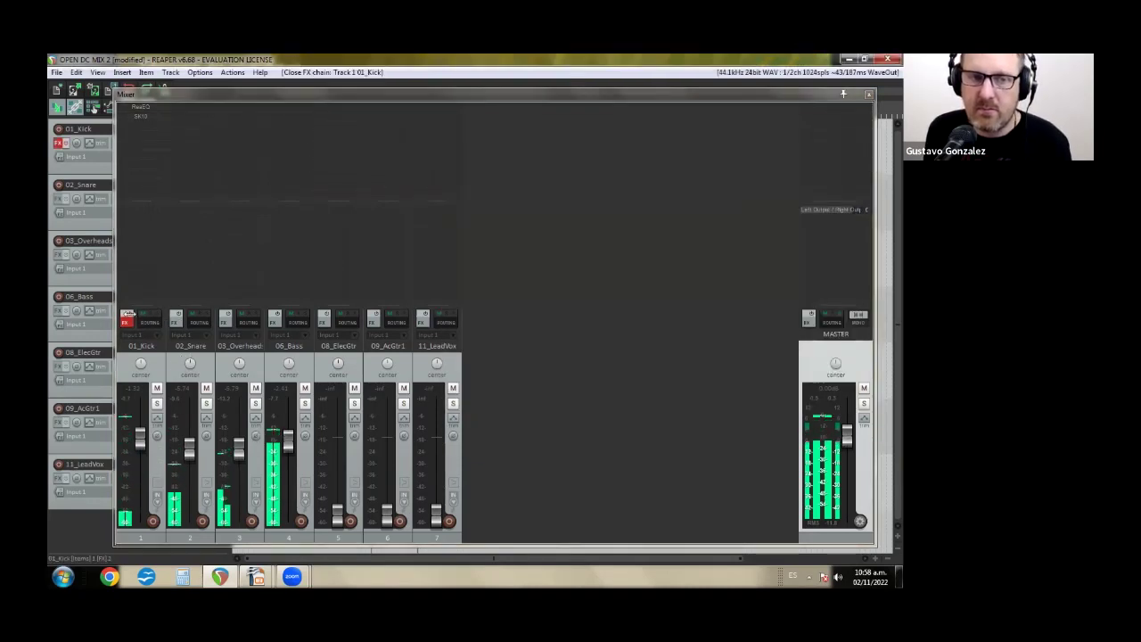
click(128, 317)
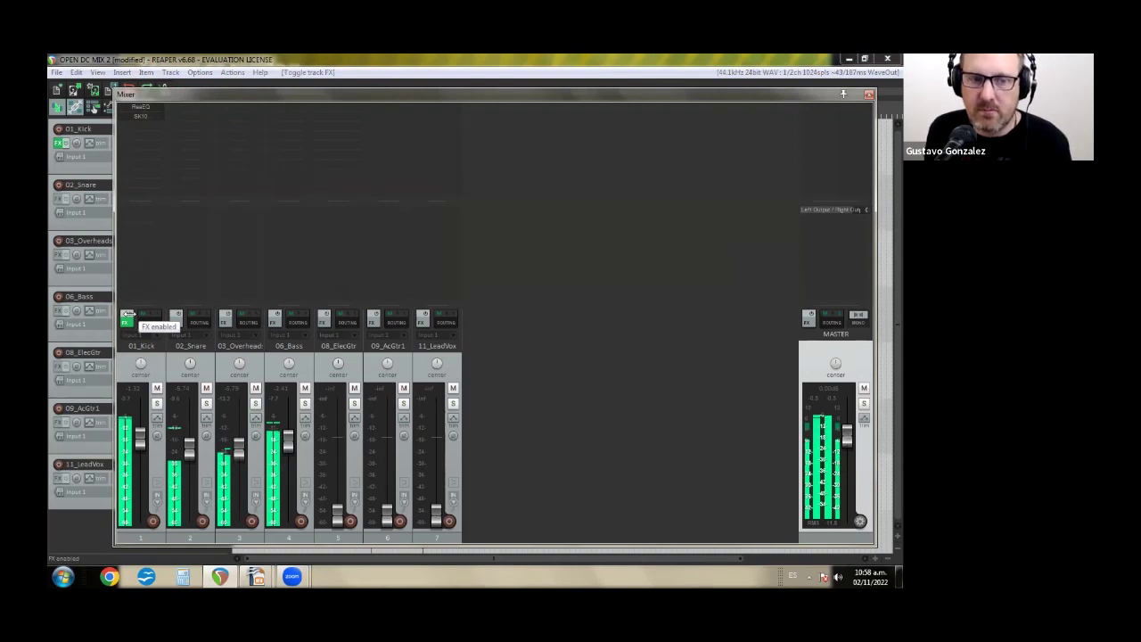
Step: Lower the 06_Bass track volume to -4.27 dB and stop playback
drag(336, 515, 374, 504)
key(space)
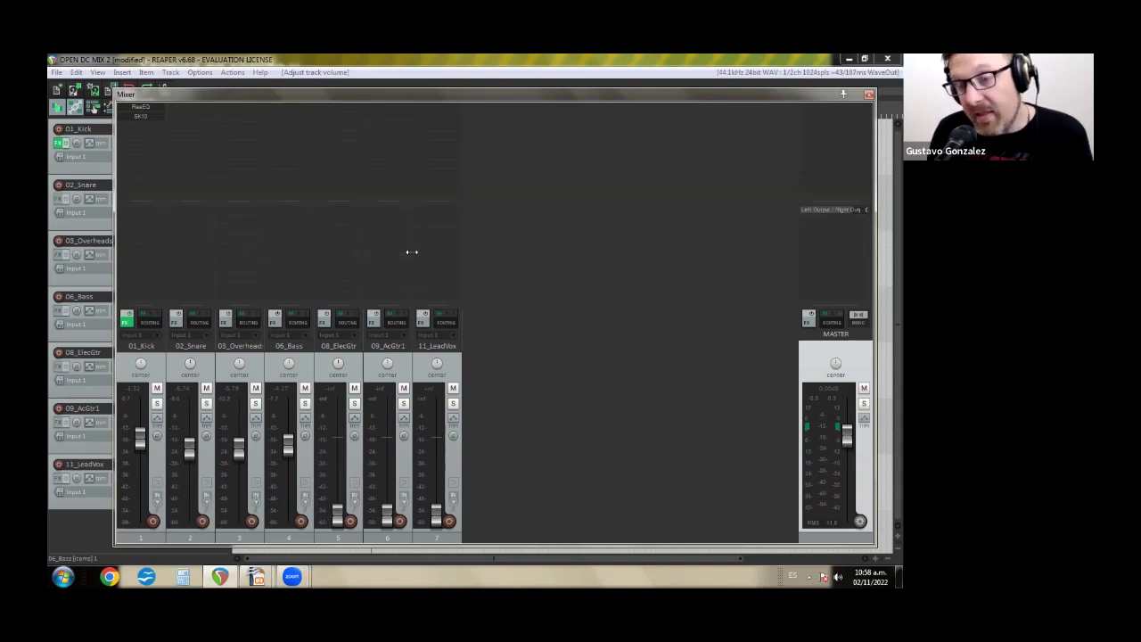
Step: Solo the 01_Kick track and turn down the lowpass of its SK10 plug-in while it plays
click(140, 117)
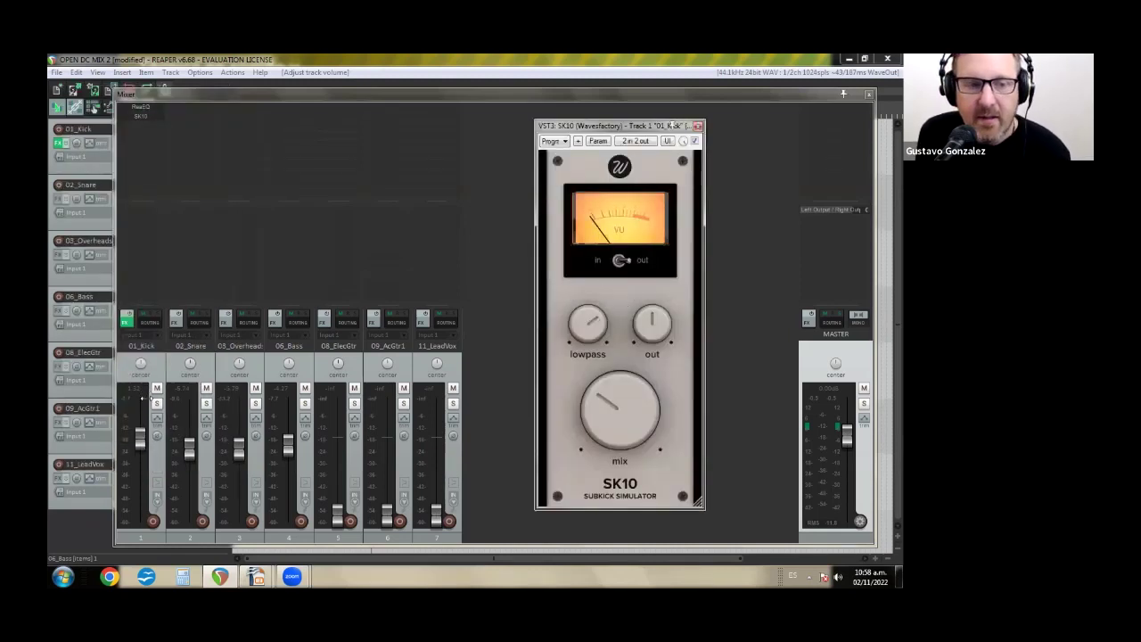
click(157, 403)
key(space)
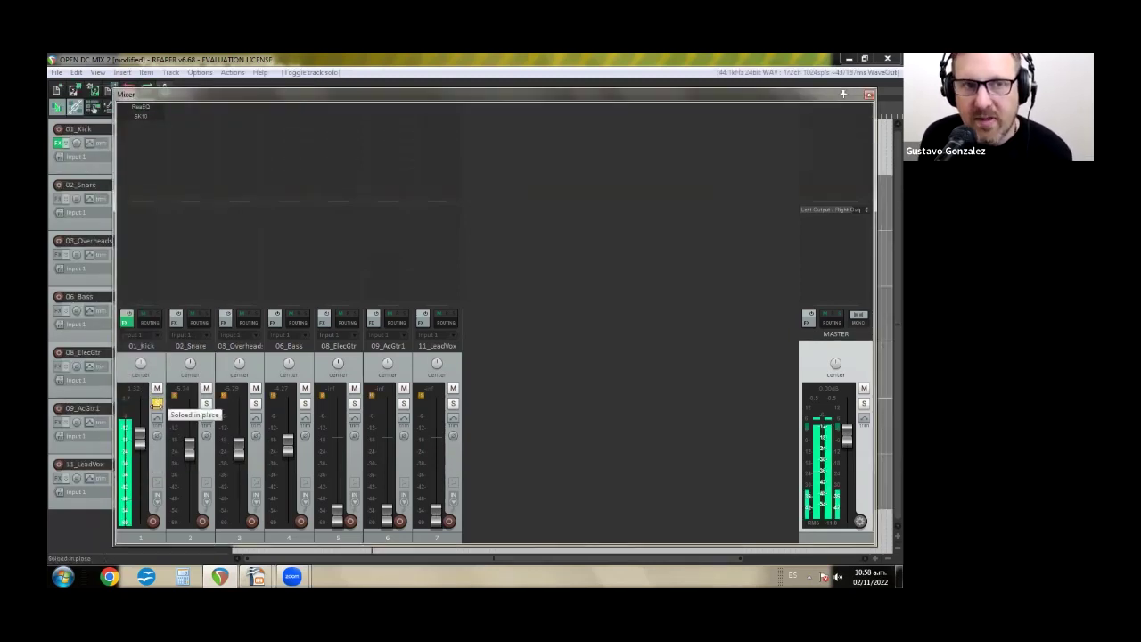
click(140, 117)
mouse_move(603, 323)
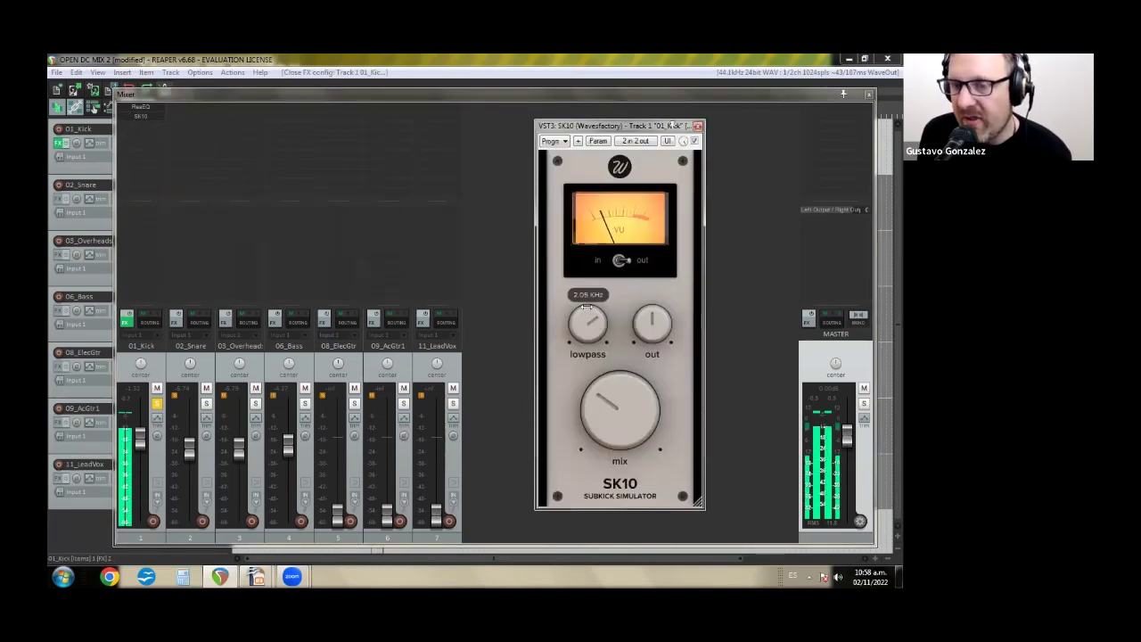
drag(602, 323, 580, 324)
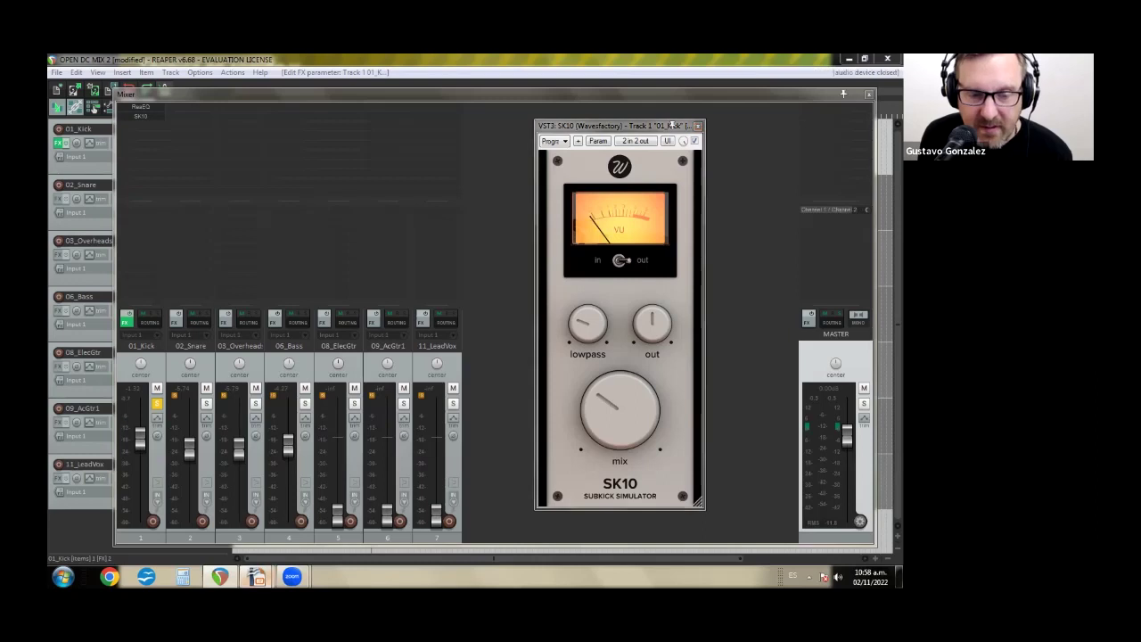
Step: Switch to the slide presentation, examine the frequency response chart, and return to REAPER
mouse_move(257, 575)
click(288, 519)
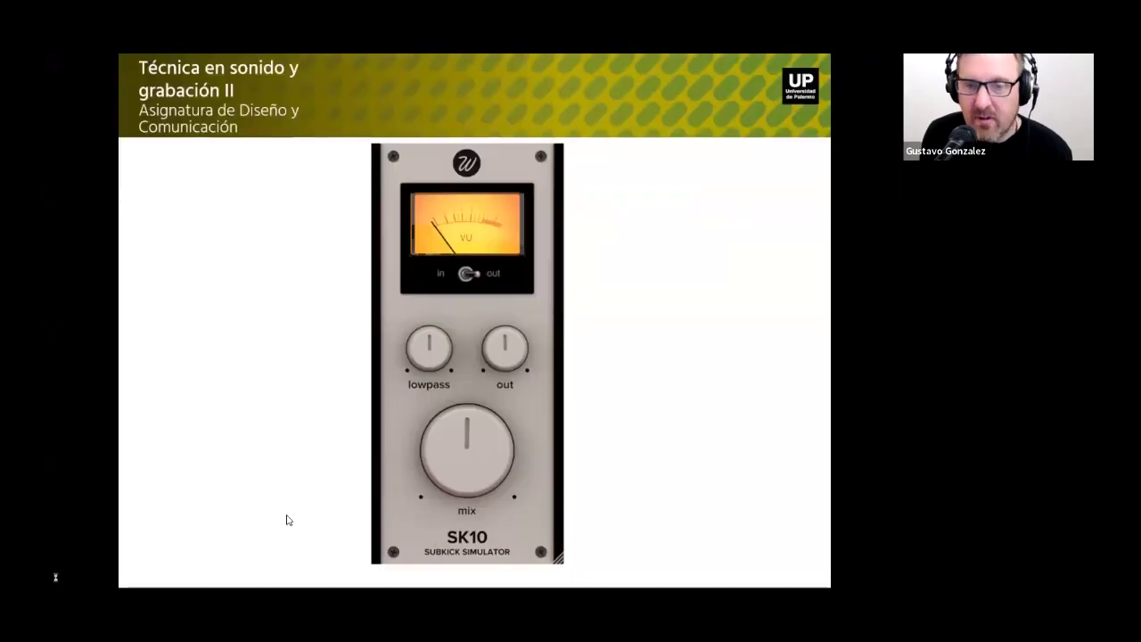
key(Right)
key(Right)
key(Right)
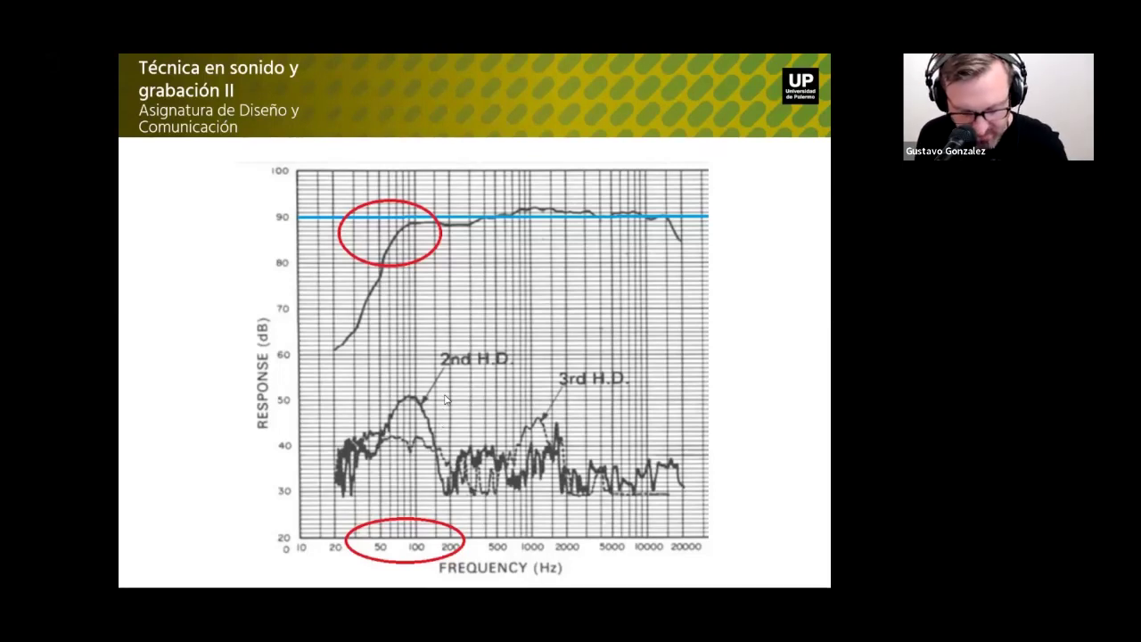
key(alt+Tab)
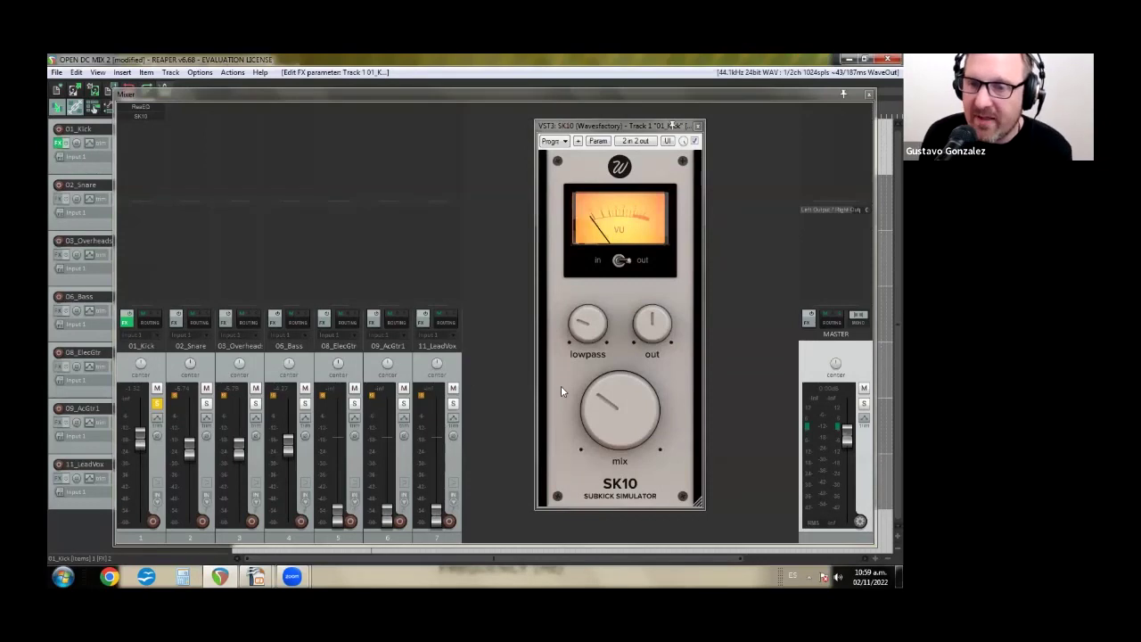
Step: Play the soloed kick and sweep the SK10 lowpass frequency back up to about 2 kHz
key(space)
mouse_move(581, 324)
drag(581, 324, 579, 330)
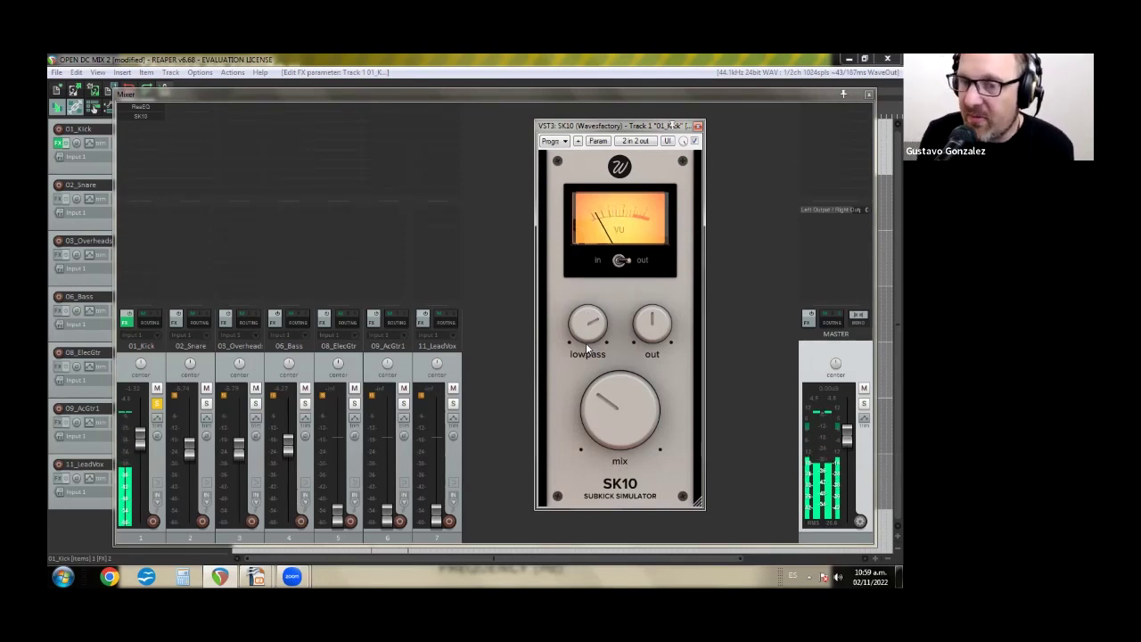
mouse_move(586, 343)
mouse_down()
mouse_move(567, 334)
mouse_move(581, 361)
mouse_up()
Step: Audition higher SK10 mix amounts on the kick, restore the original mix amount, and close the plug-in
mouse_move(605, 441)
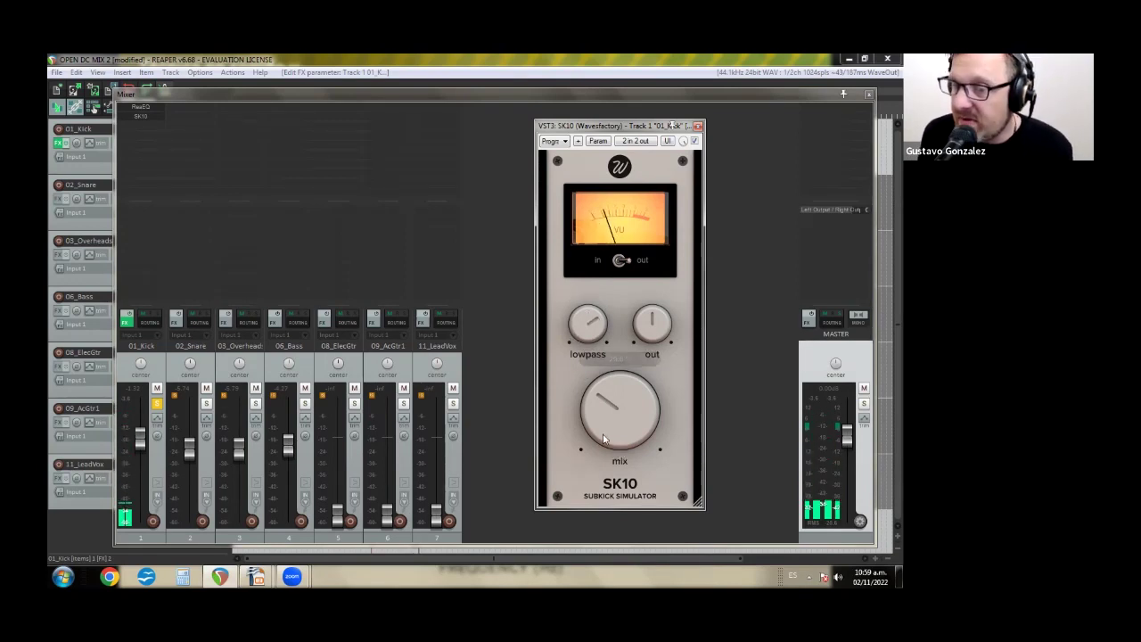
drag(596, 424, 603, 431)
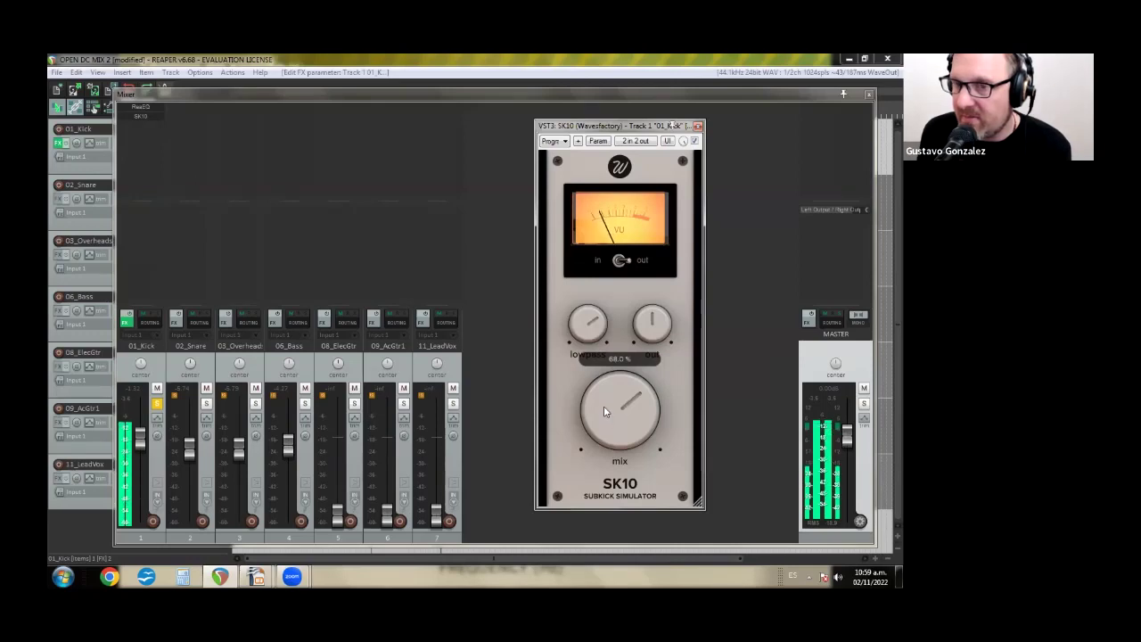
mouse_move(603, 429)
mouse_down()
mouse_move(600, 441)
mouse_move(600, 414)
mouse_up()
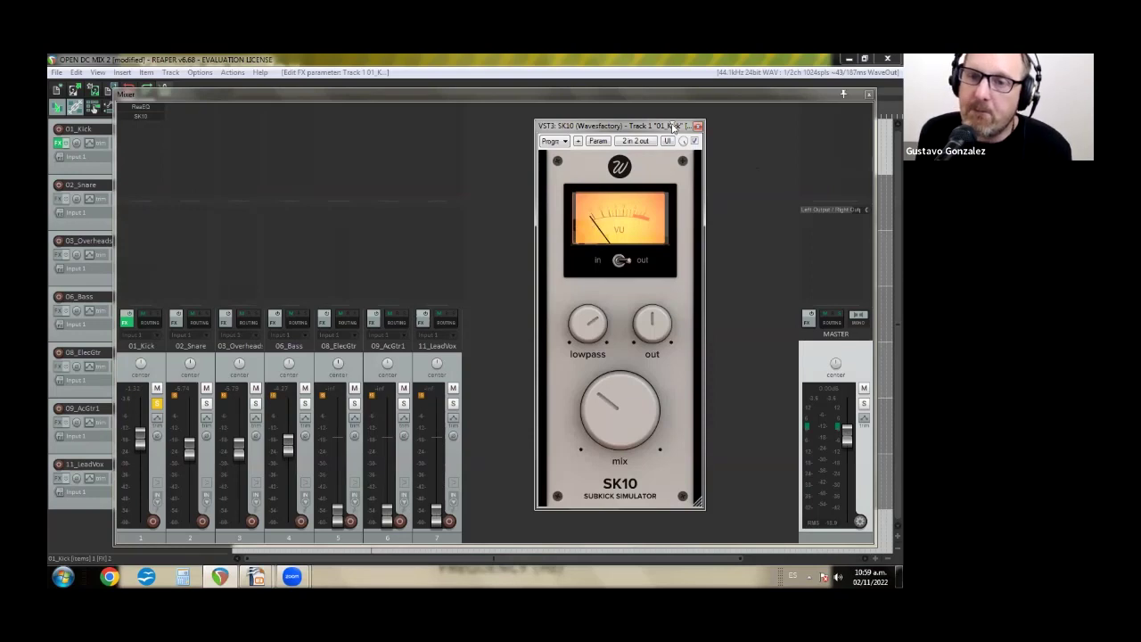
drag(673, 127, 614, 125)
click(638, 126)
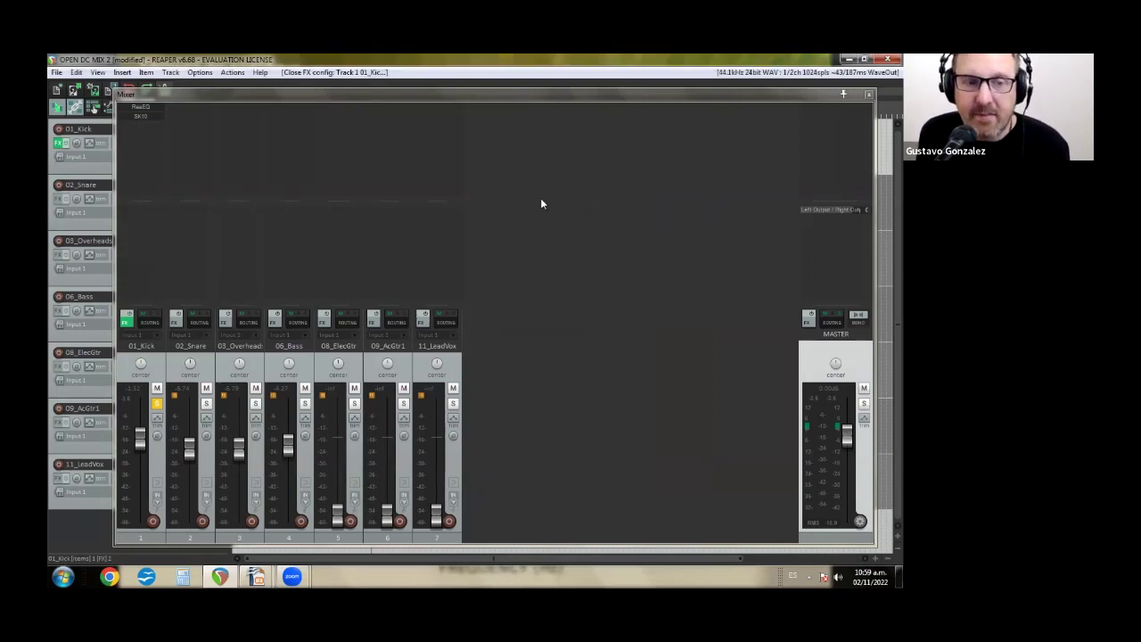
Step: Solo 06_Bass as well and add the VST3 LOVEND (AnalogObsession) plug-in to that track
click(304, 404)
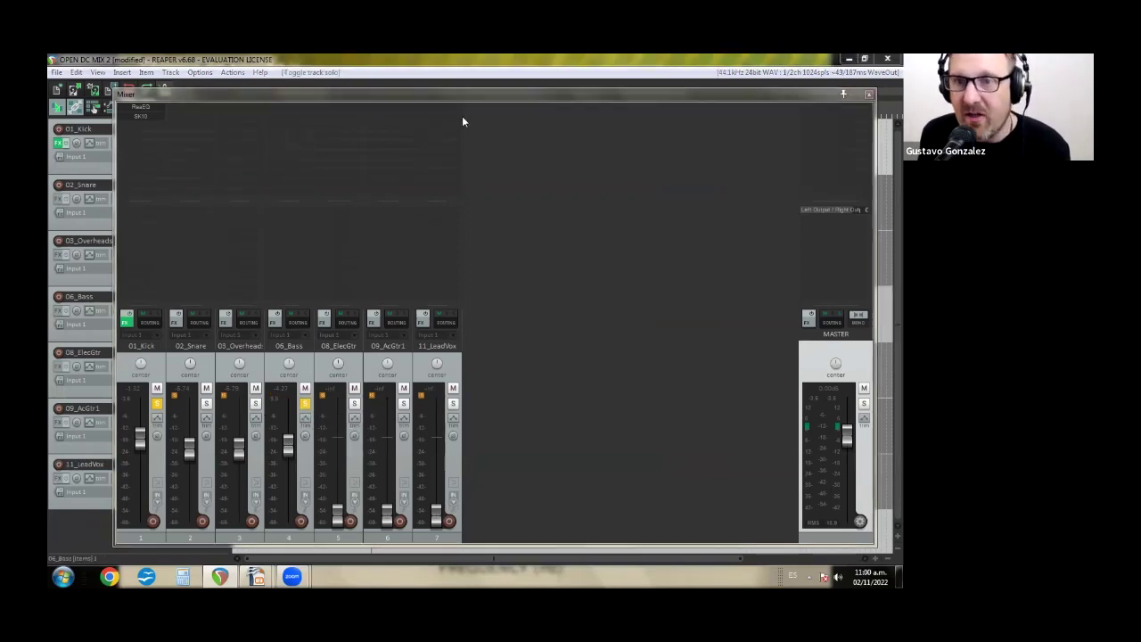
double_click(295, 107)
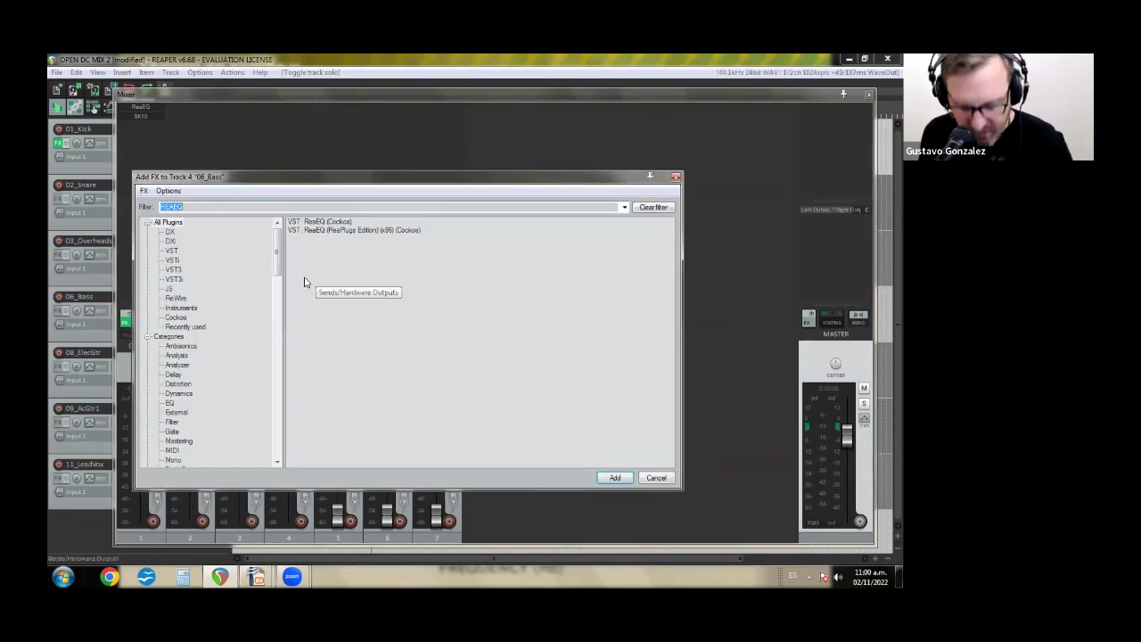
text(LOVEND)
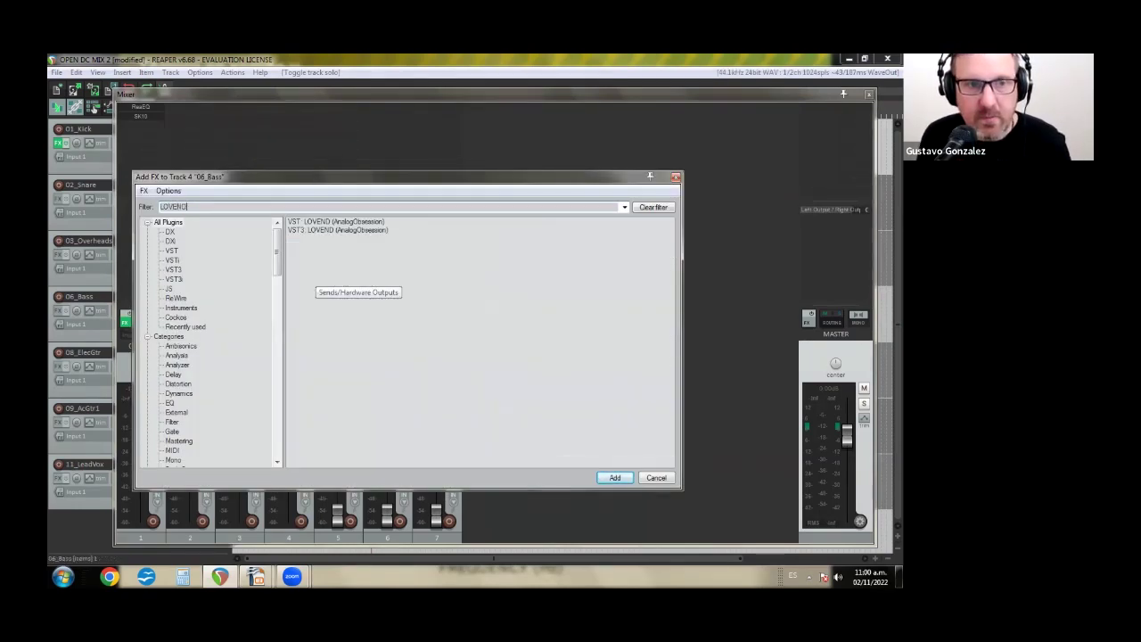
double_click(330, 230)
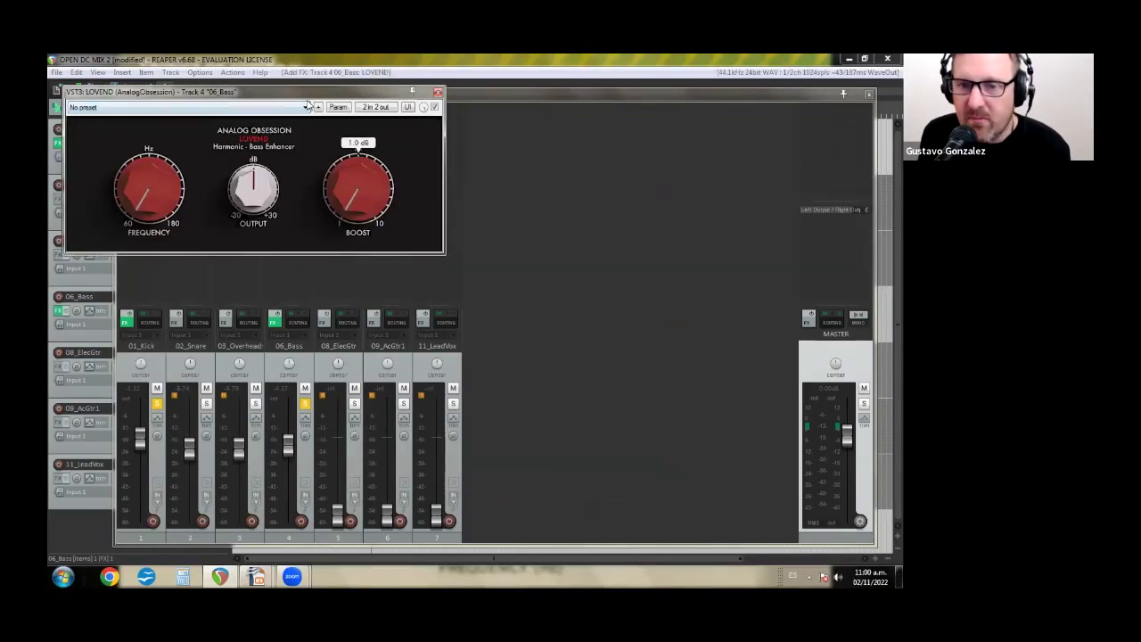
drag(249, 92, 585, 218)
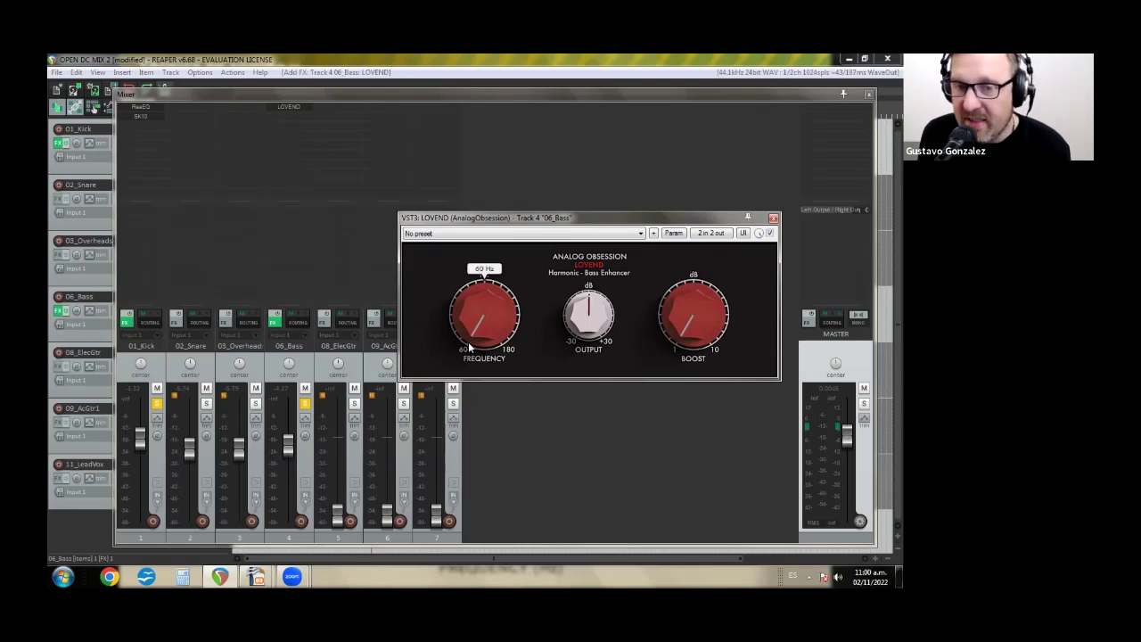
Step: Try out the LOVEND frequency and boost controls, returning them to 60 Hz and 1.0 dB
click(472, 350)
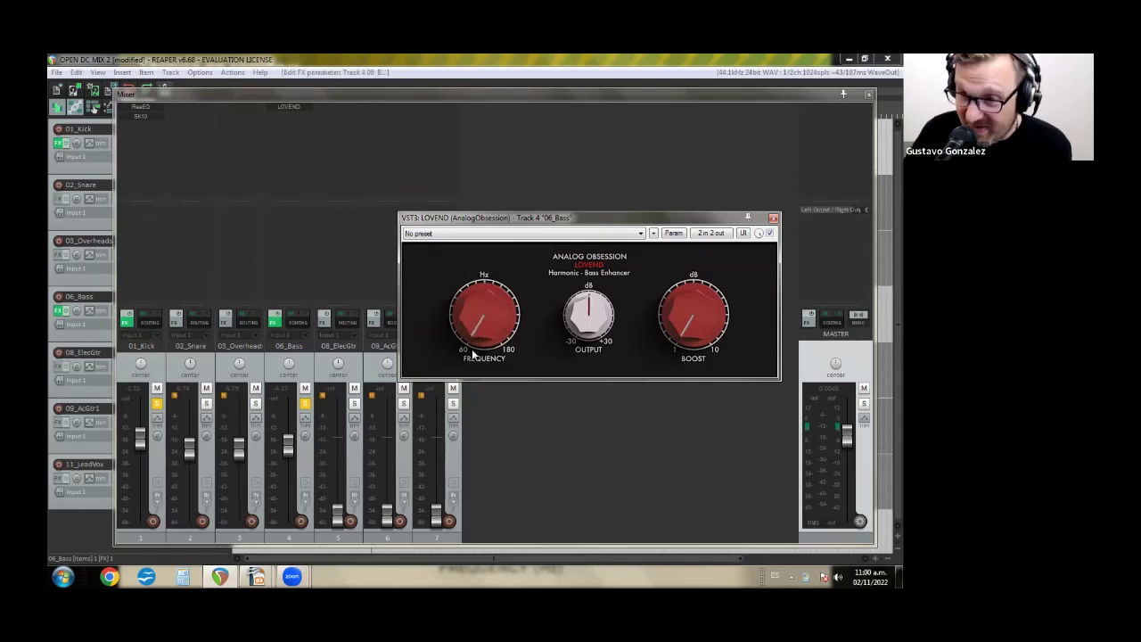
mouse_move(477, 349)
mouse_down()
mouse_move(469, 293)
mouse_move(471, 346)
mouse_up()
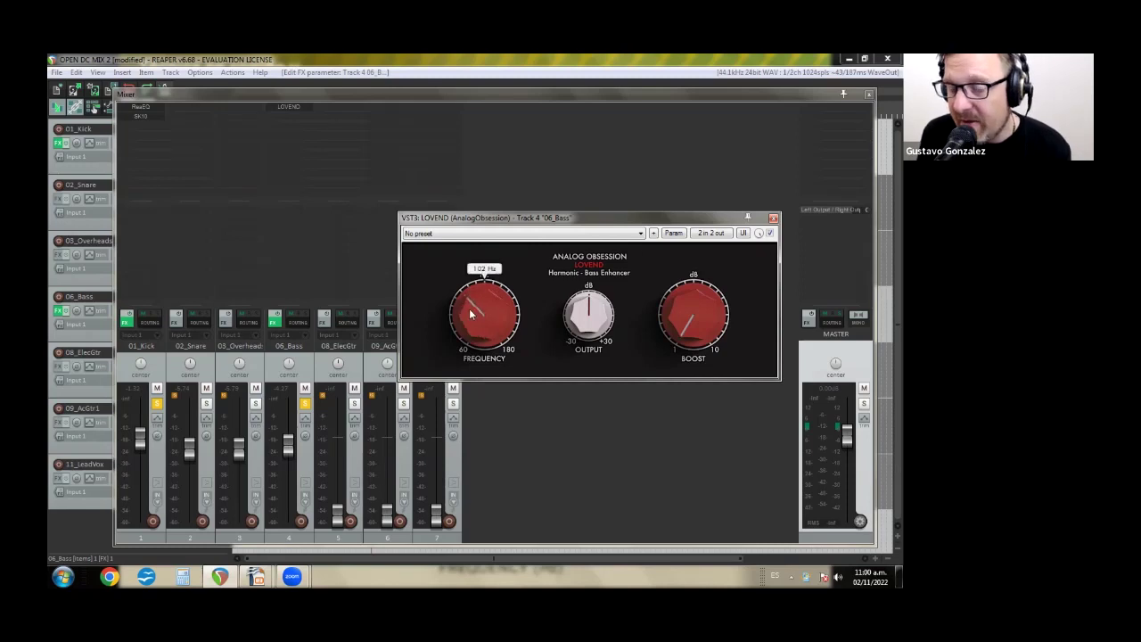
drag(467, 307, 478, 352)
mouse_move(718, 337)
drag(695, 341, 713, 377)
mouse_move(479, 329)
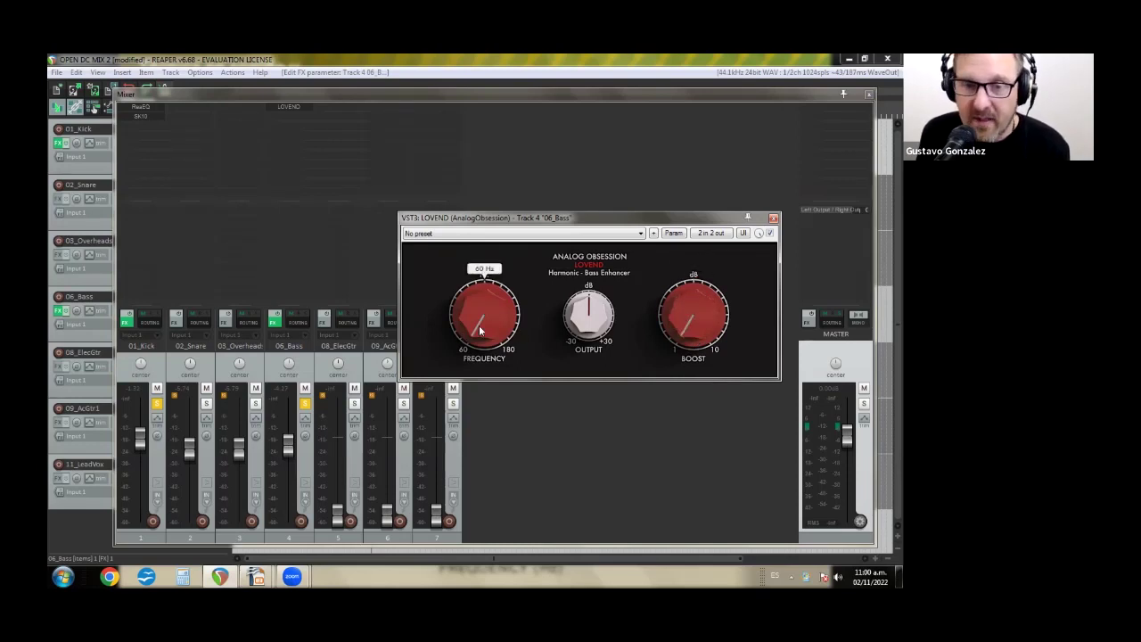
mouse_move(699, 357)
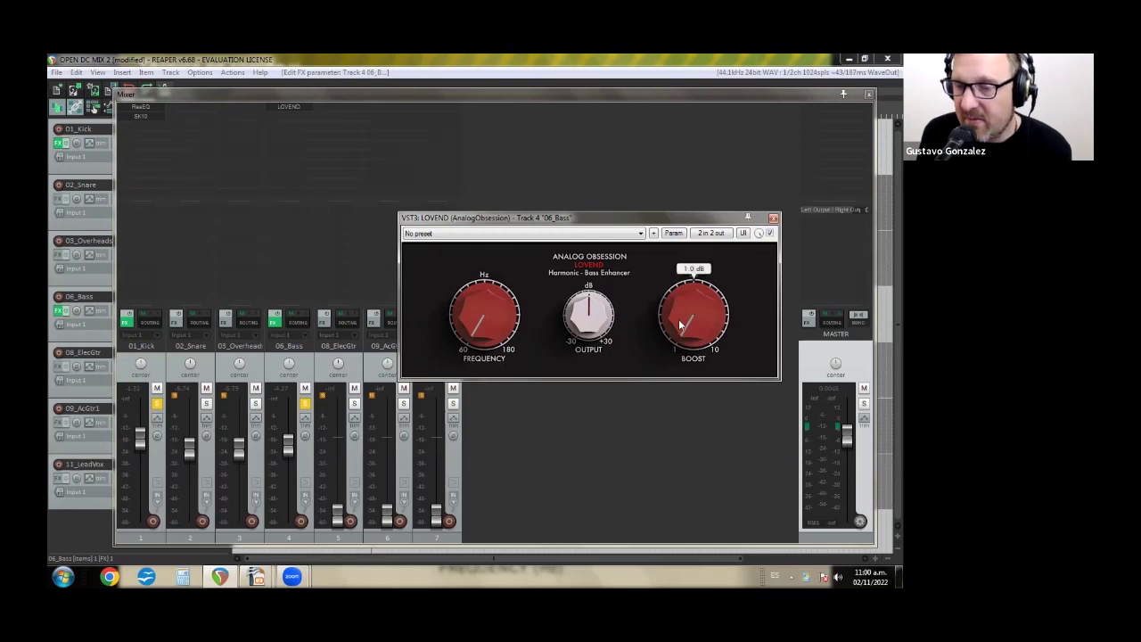
Step: Remove the solo from 01_Kick so only 06_Bass is soloed, and bring the LOVEND window back into view
drag(606, 225, 667, 197)
click(157, 403)
click(326, 435)
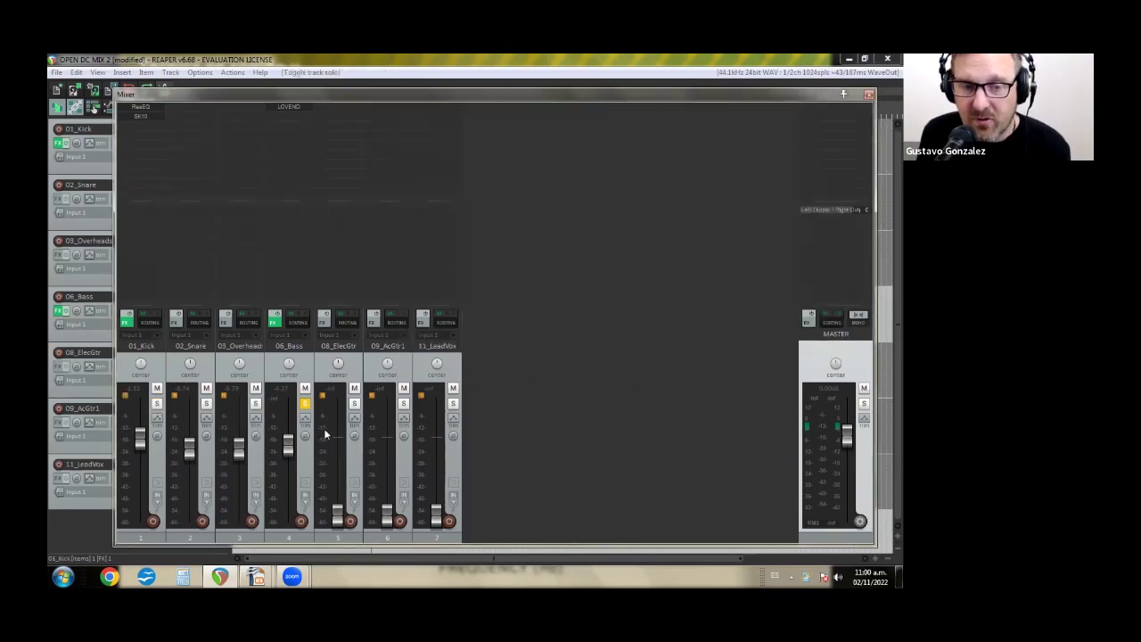
click(276, 319)
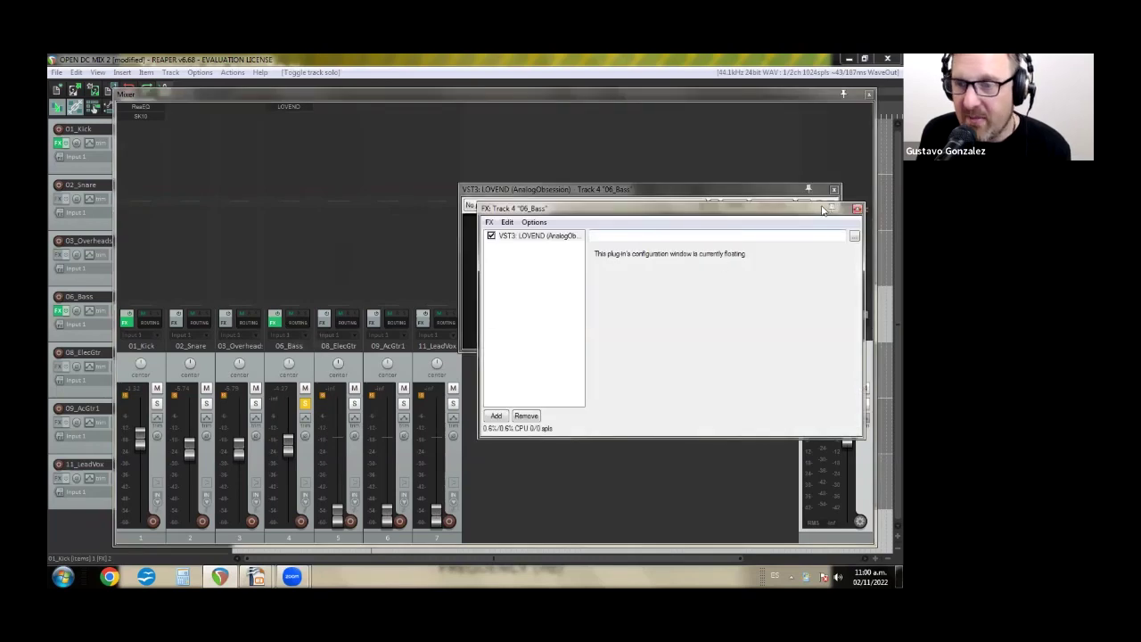
click(856, 209)
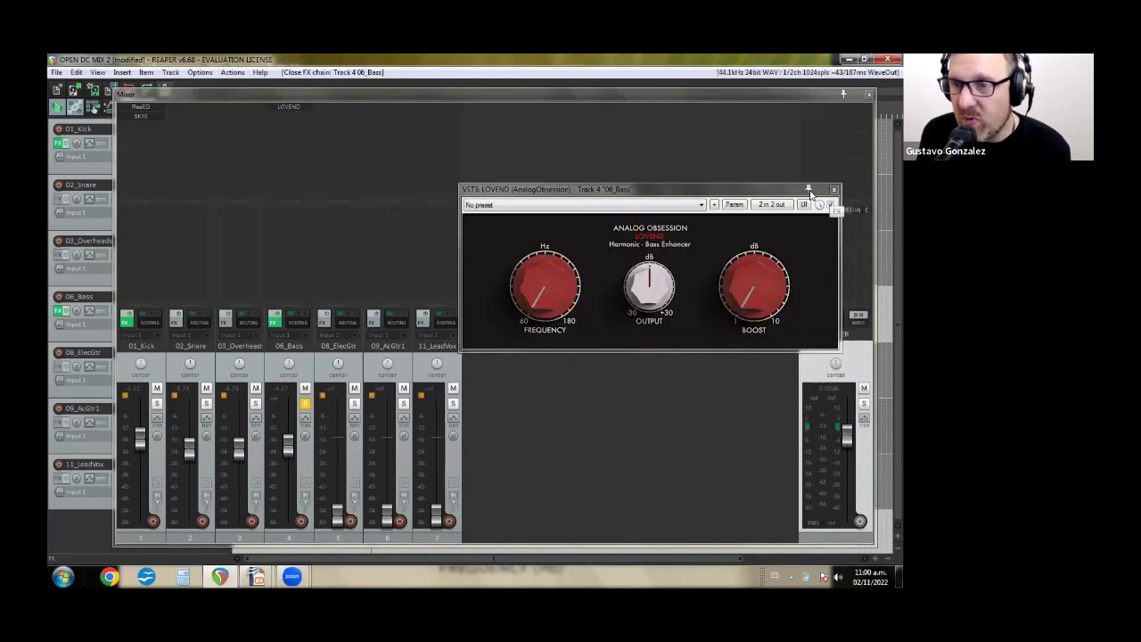
Step: Raise the 06_Bass track volume to 0.00 dB during playback, and compare the bass with LOVEND bypassed and enabled
click(763, 299)
drag(750, 303, 754, 323)
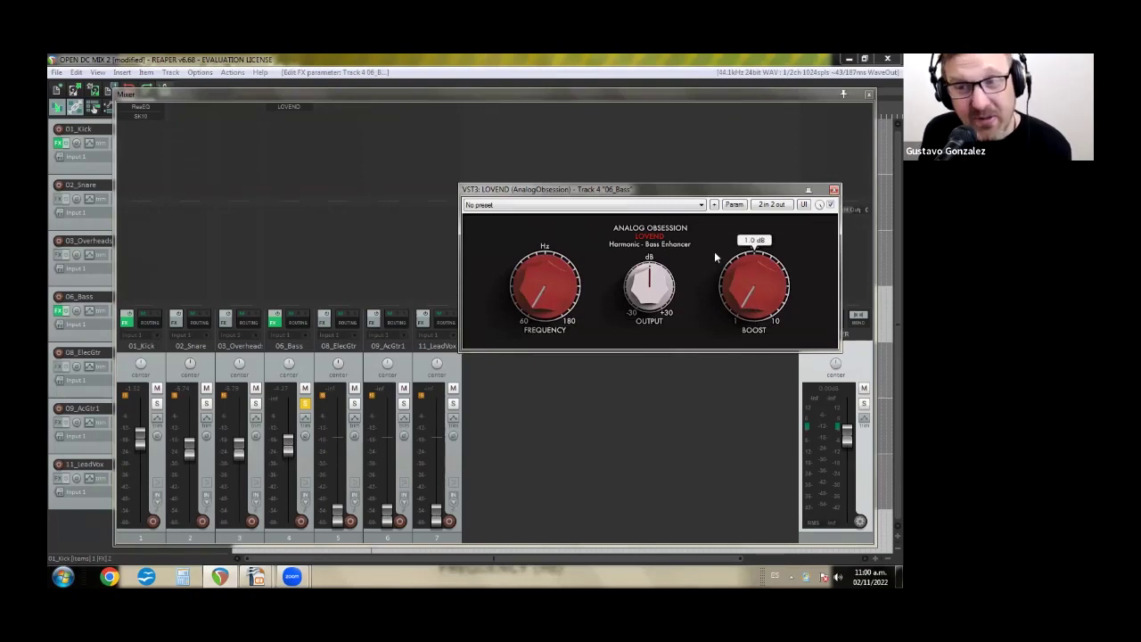
key(space)
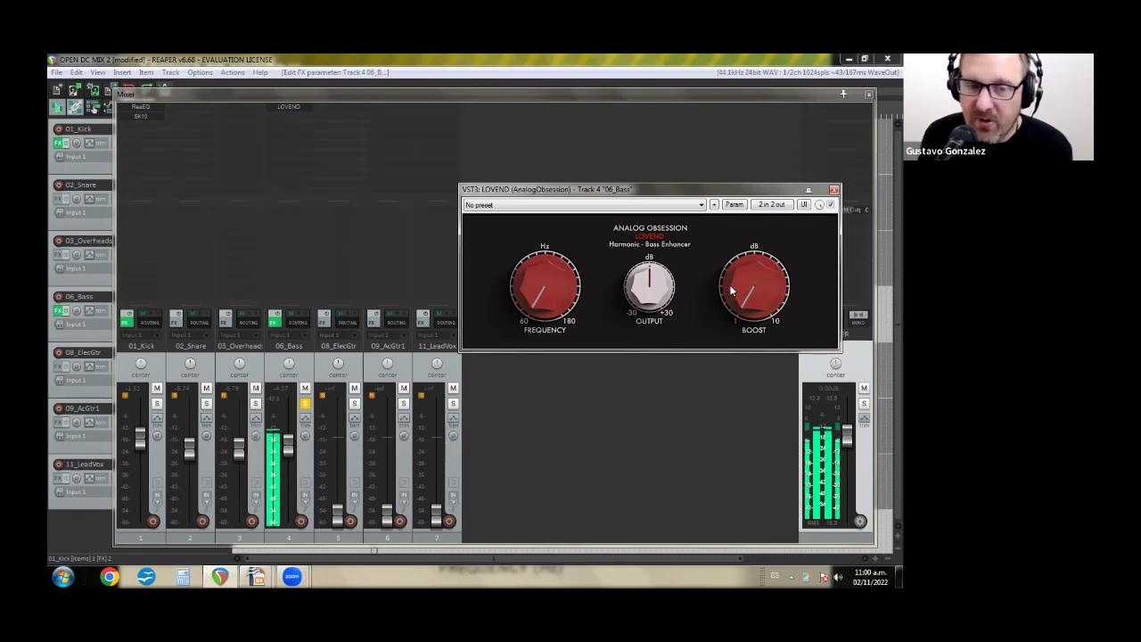
scroll(298, 459, up, 2)
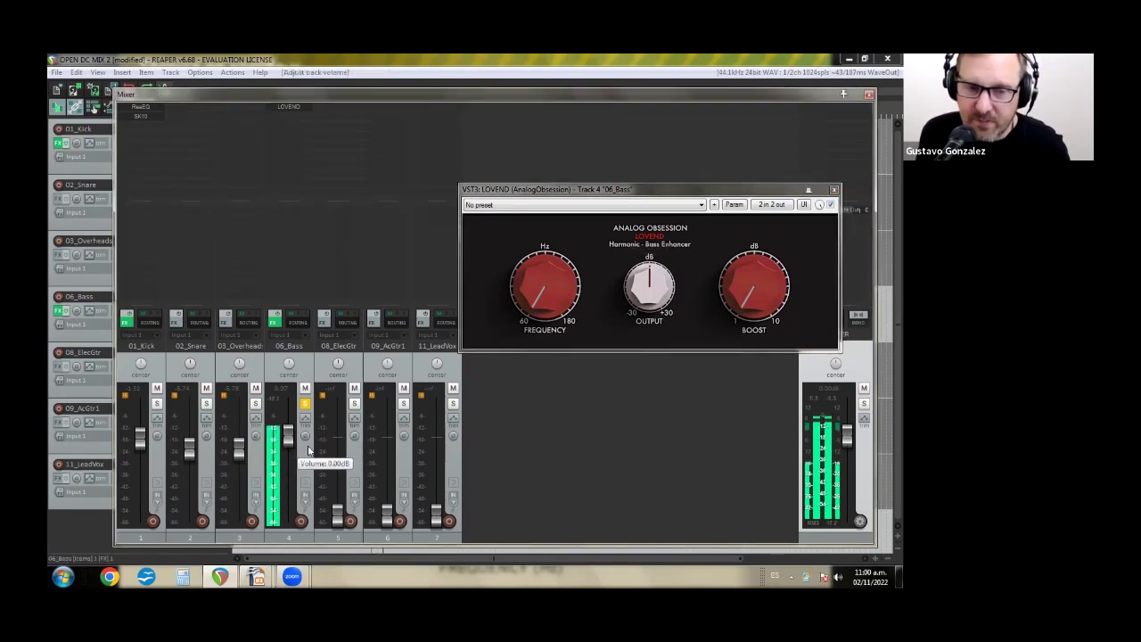
click(830, 206)
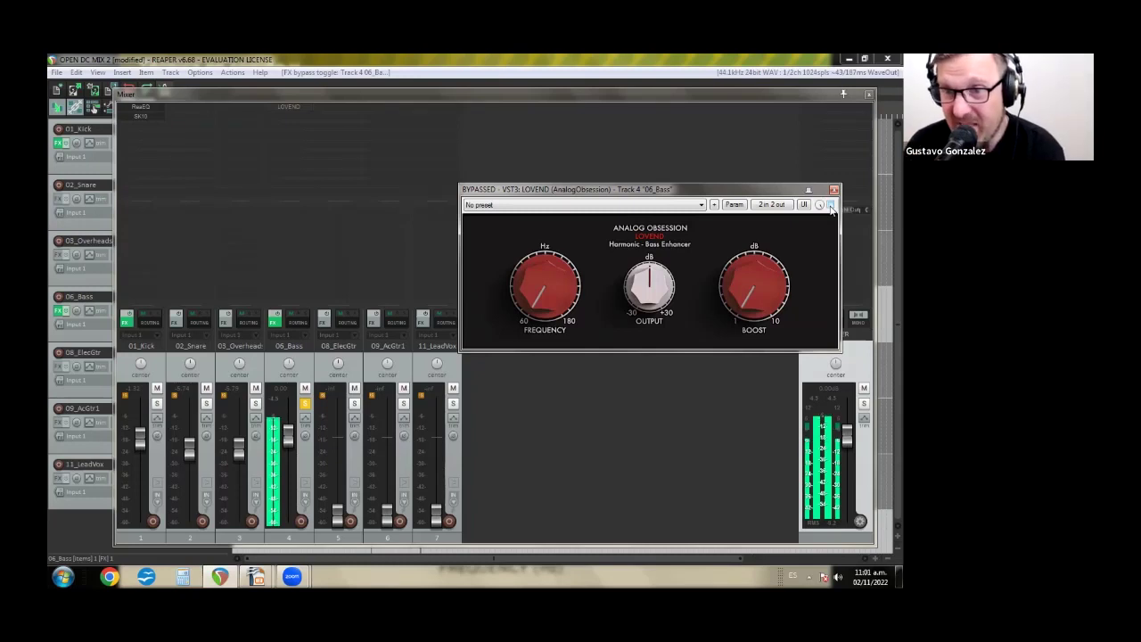
click(830, 205)
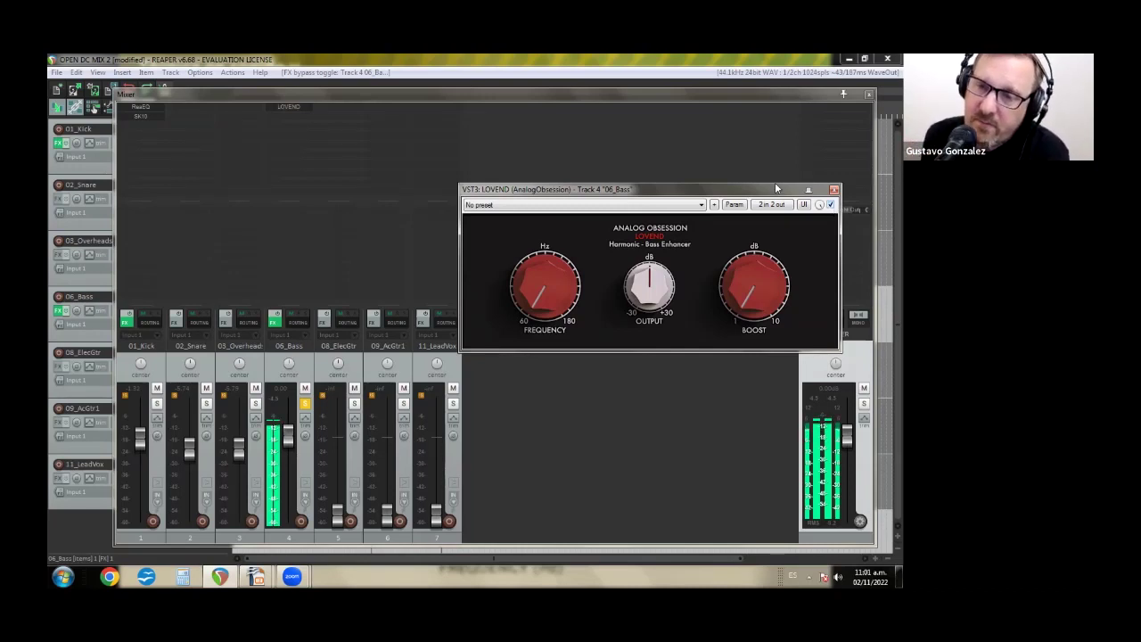
Step: Set the LOVEND boost to 1.9 dB and compare the bass with the plug-in bypassed and enabled
drag(758, 296, 738, 289)
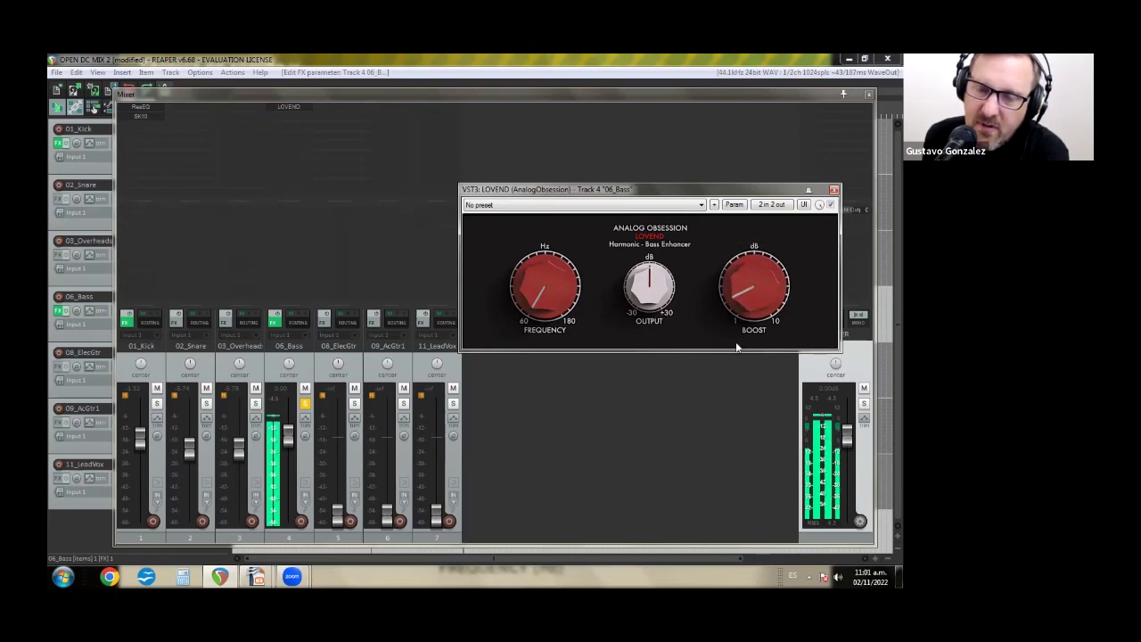
scroll(734, 298, down, 2)
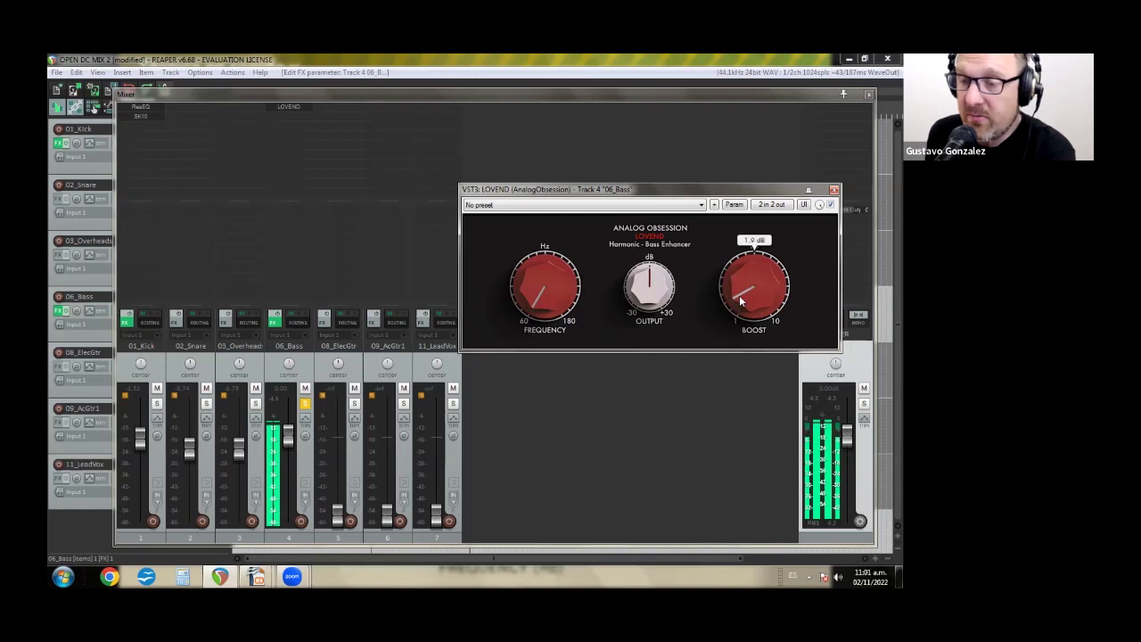
click(831, 203)
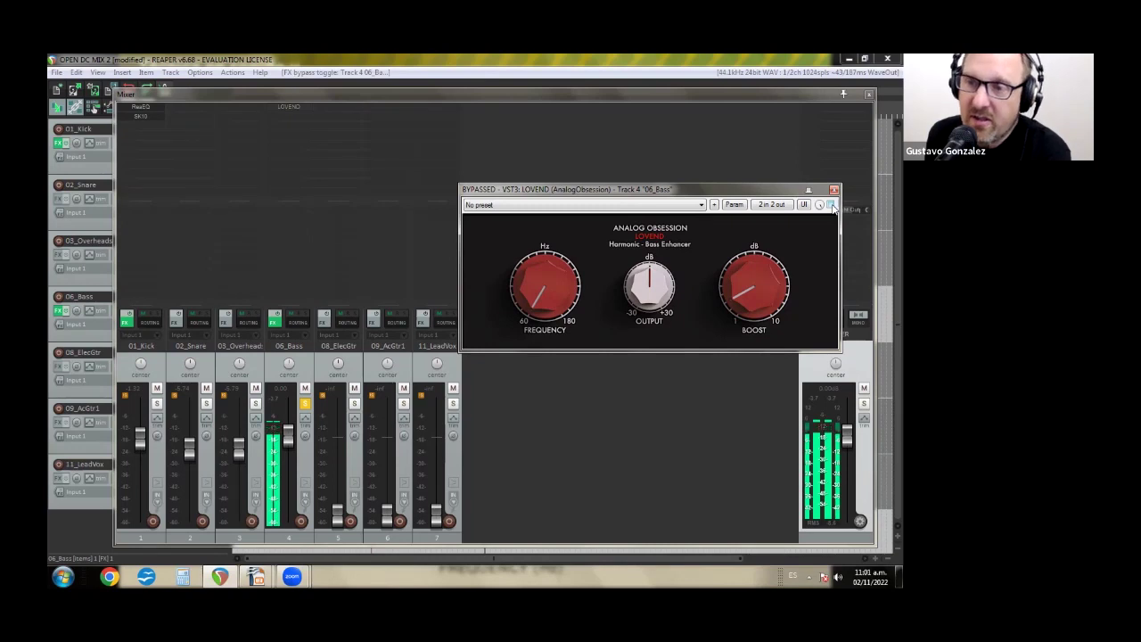
click(831, 205)
Step: Solo 01_Kick together with 06_Bass and lower the 06_Bass track volume to about -1.8 dB
click(157, 404)
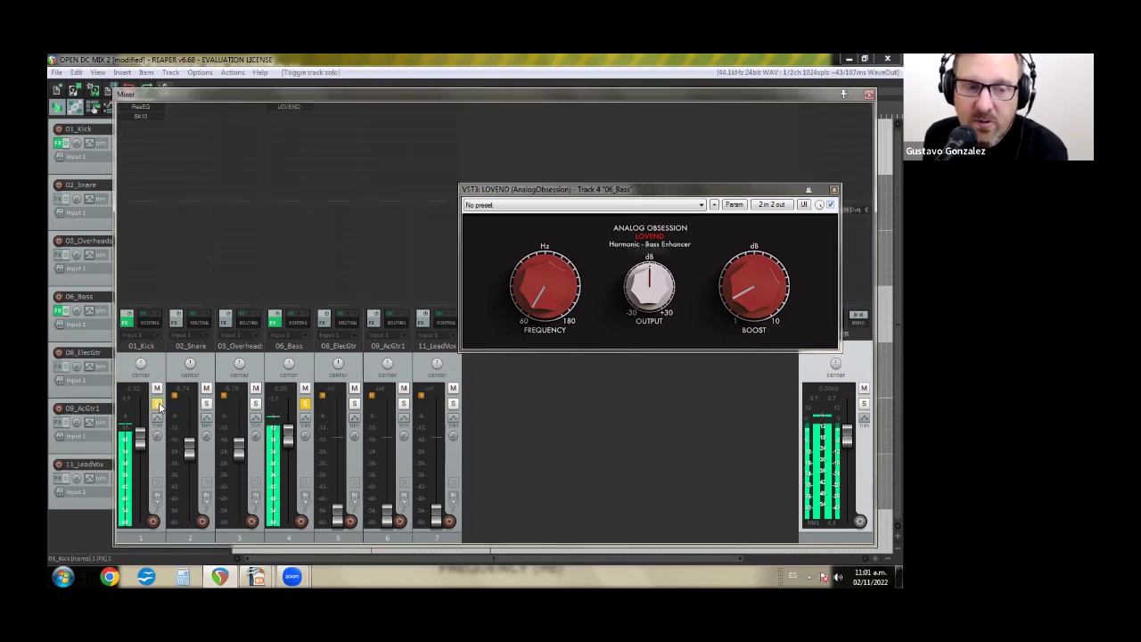
drag(288, 434, 289, 443)
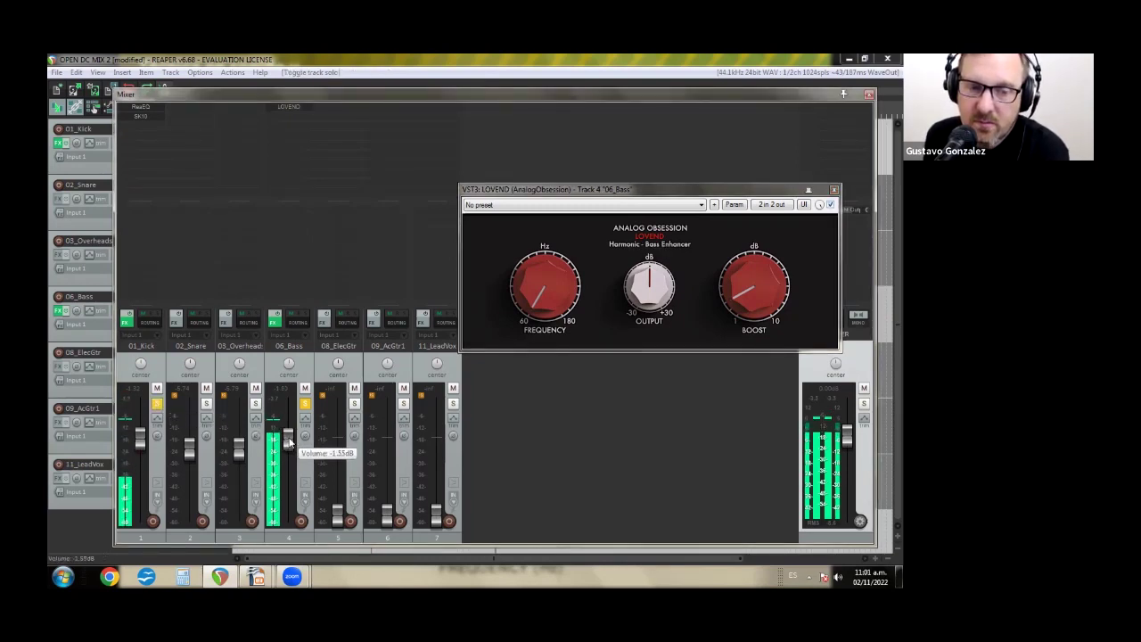
mouse_move(736, 265)
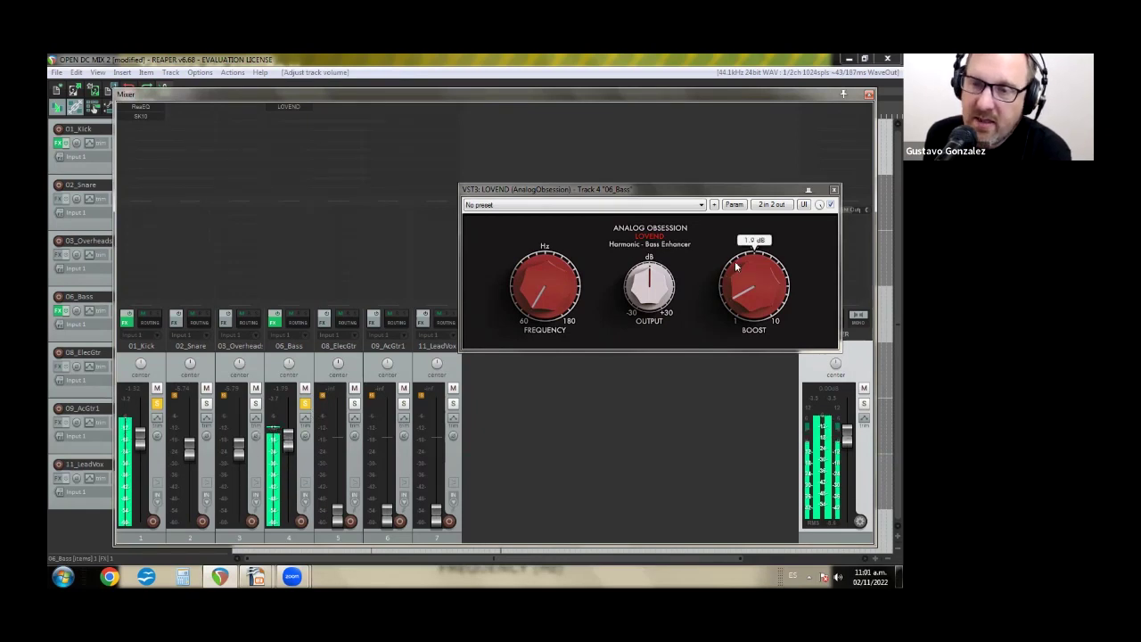
Step: Show the kick's SK10 beside the bass's LOVEND while listening to both tracks, and close both plug-in windows
click(129, 116)
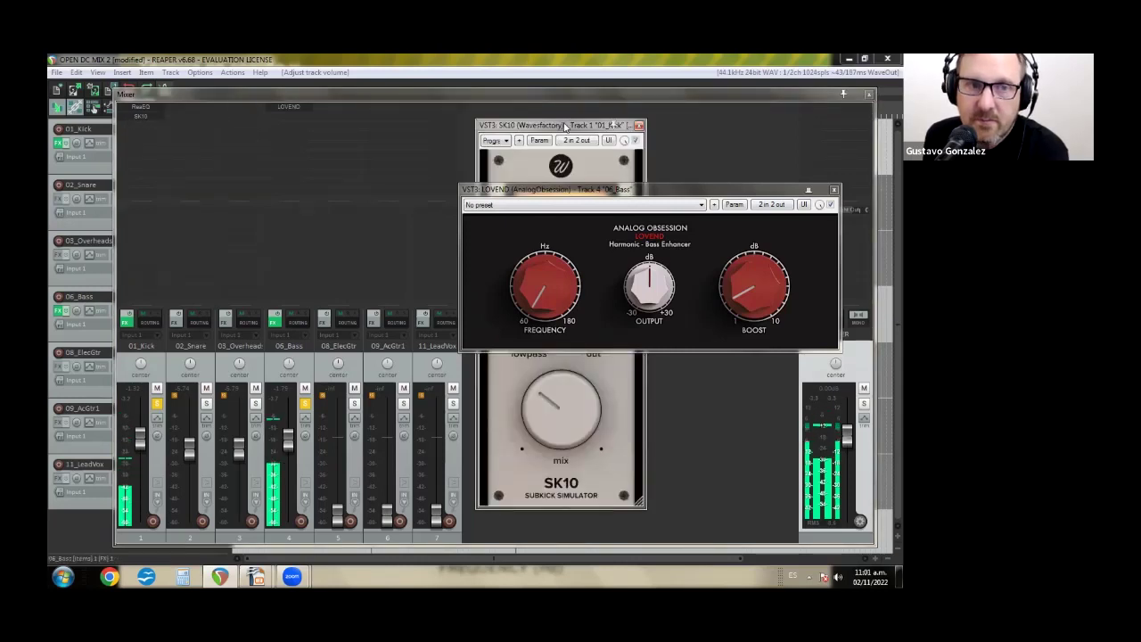
drag(564, 127, 185, 141)
drag(642, 189, 477, 221)
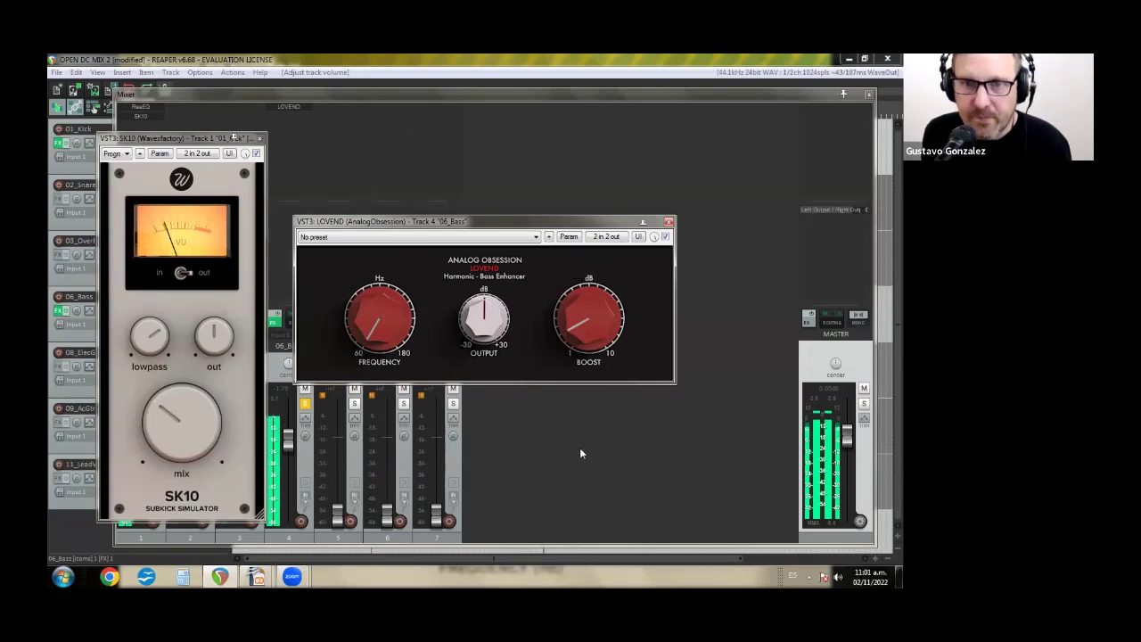
key(space)
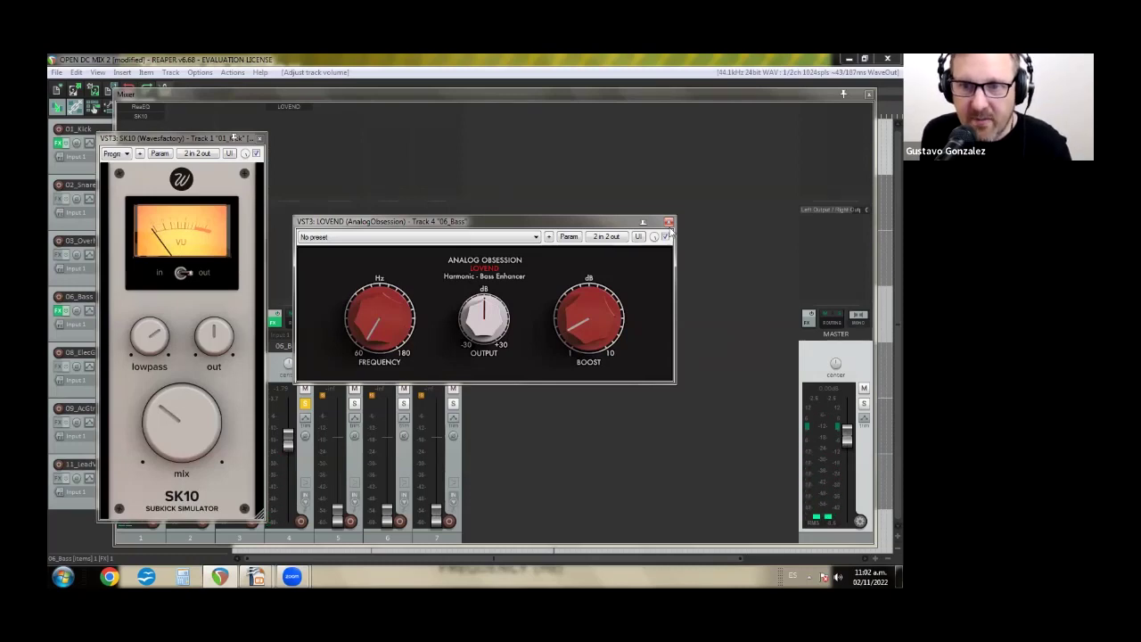
key(space)
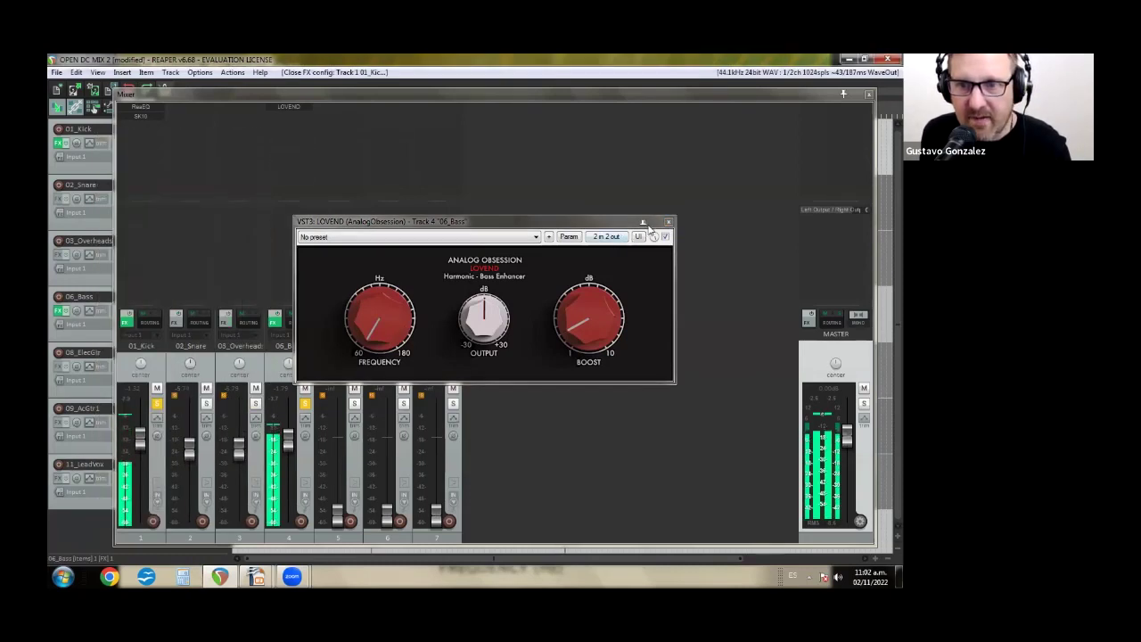
key(Escape)
Step: Remove the solo from 01_Kick and 06_Bass, and fine-tune the 06_Bass fader within the full mix
click(156, 403)
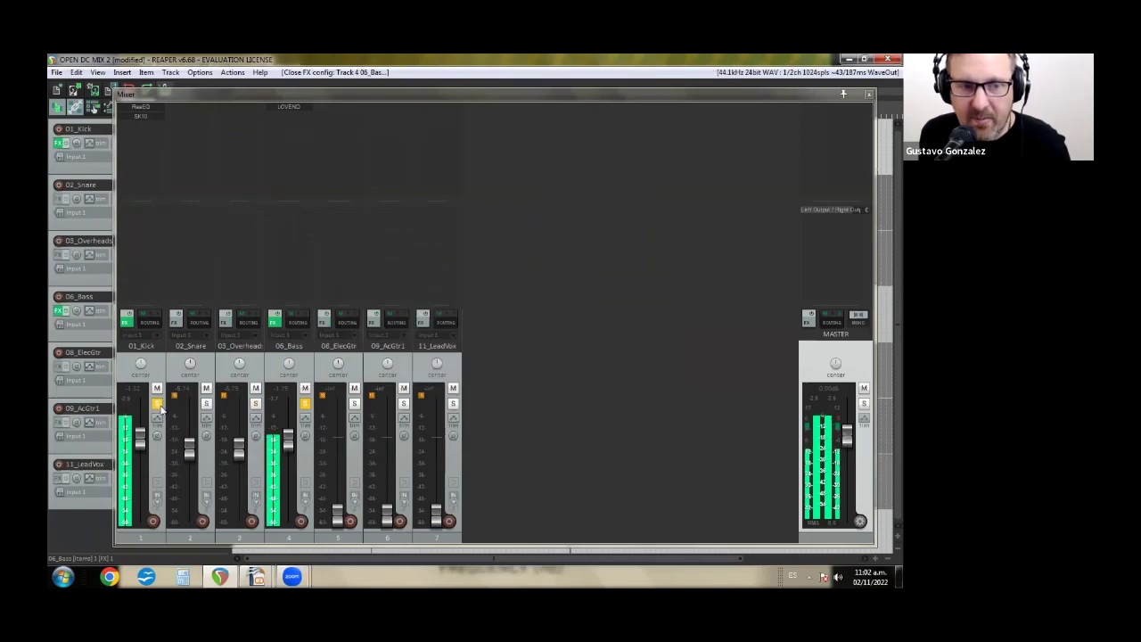
click(305, 404)
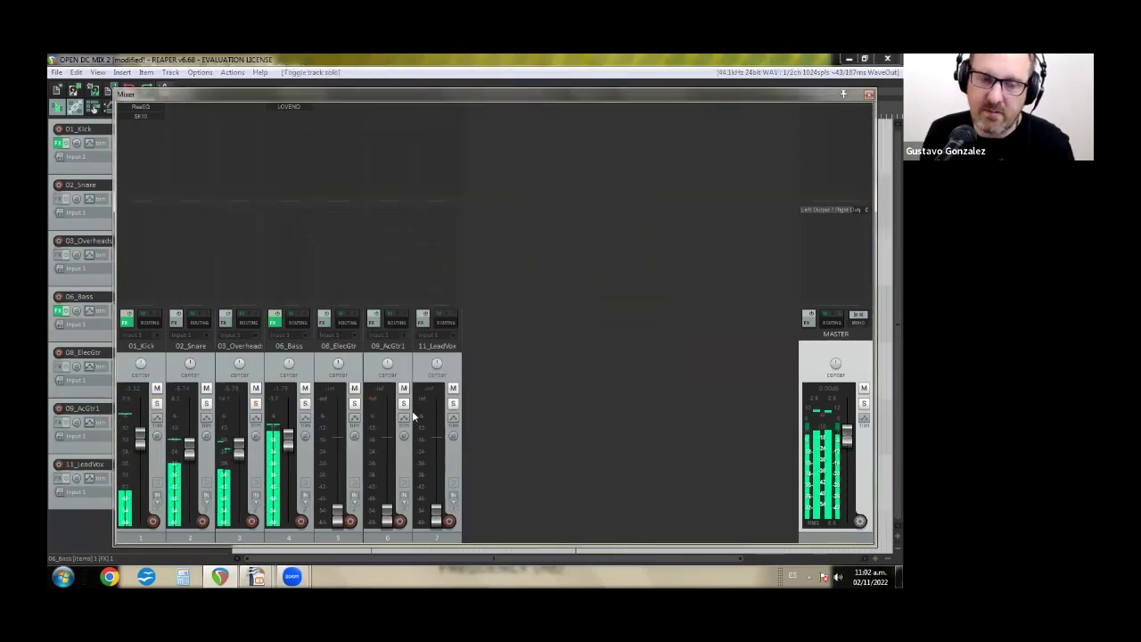
drag(287, 445, 287, 443)
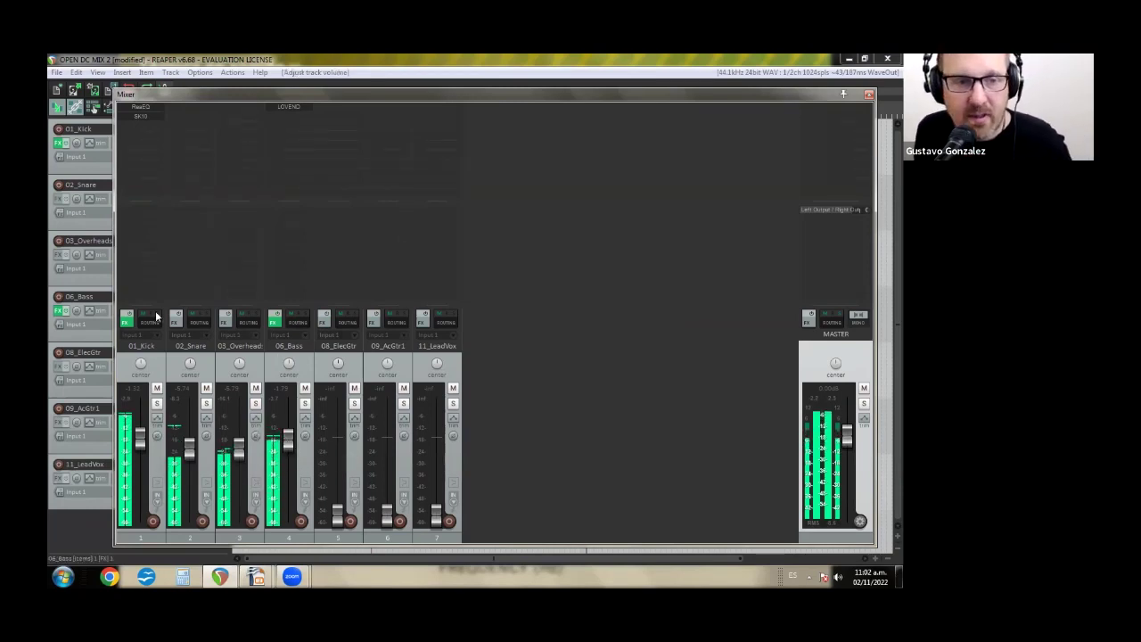
Step: Compare the mix with the 01_Kick and 06_Bass effects bypassed, and re-enable the effects on both tracks
click(127, 319)
click(273, 319)
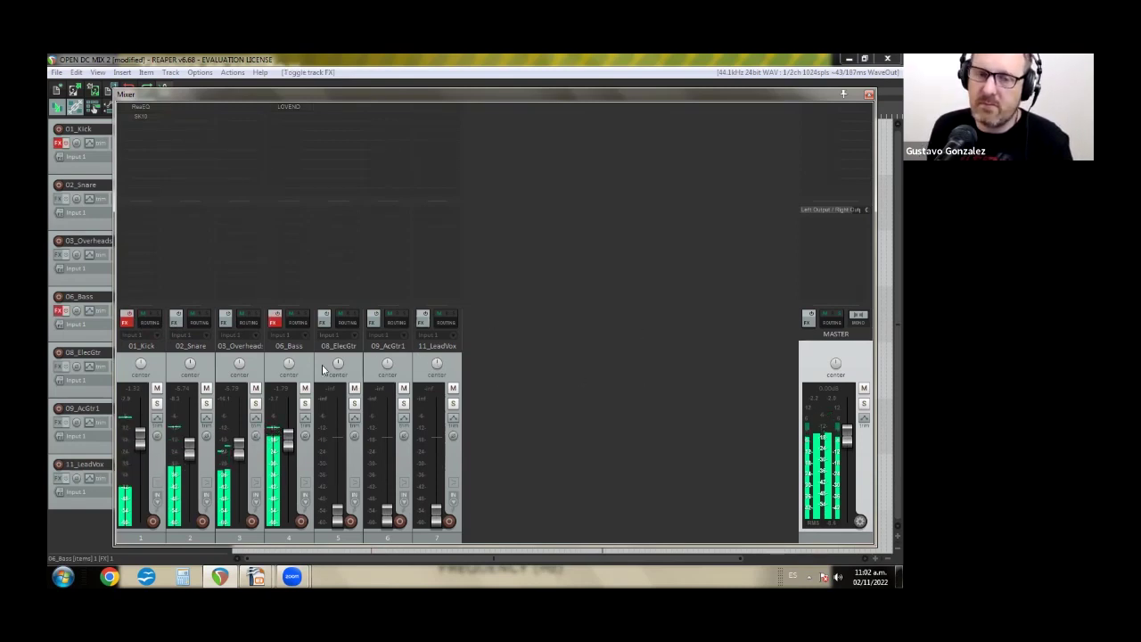
click(127, 318)
click(276, 320)
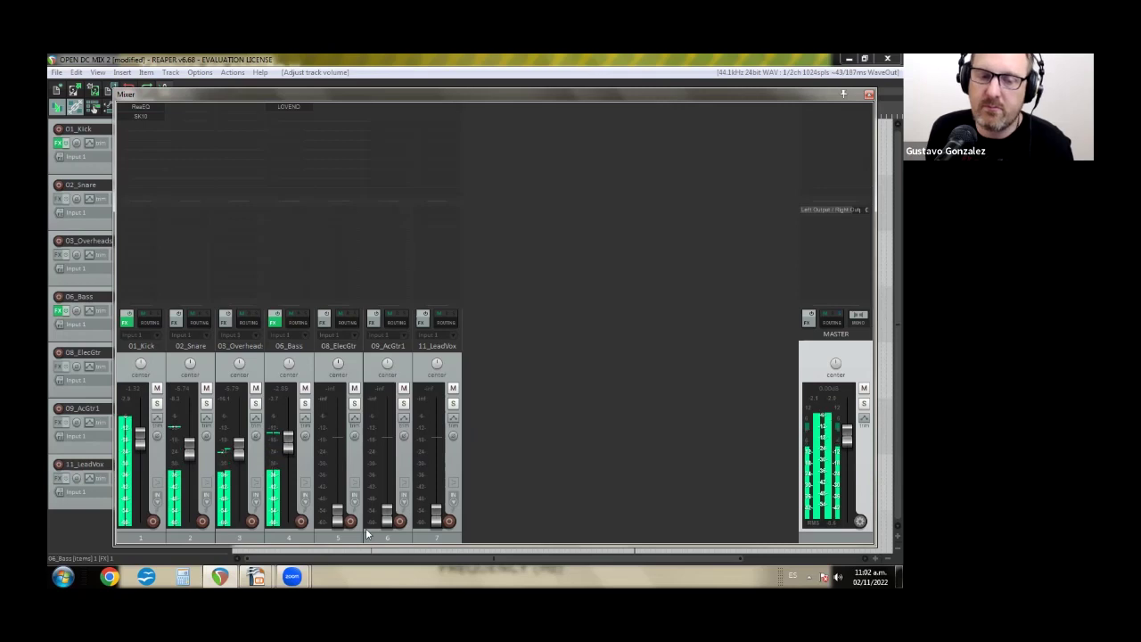
Step: Bring 08_ElecGtr into the mix by setting its track volume to about -2.9 dB
drag(338, 524, 338, 436)
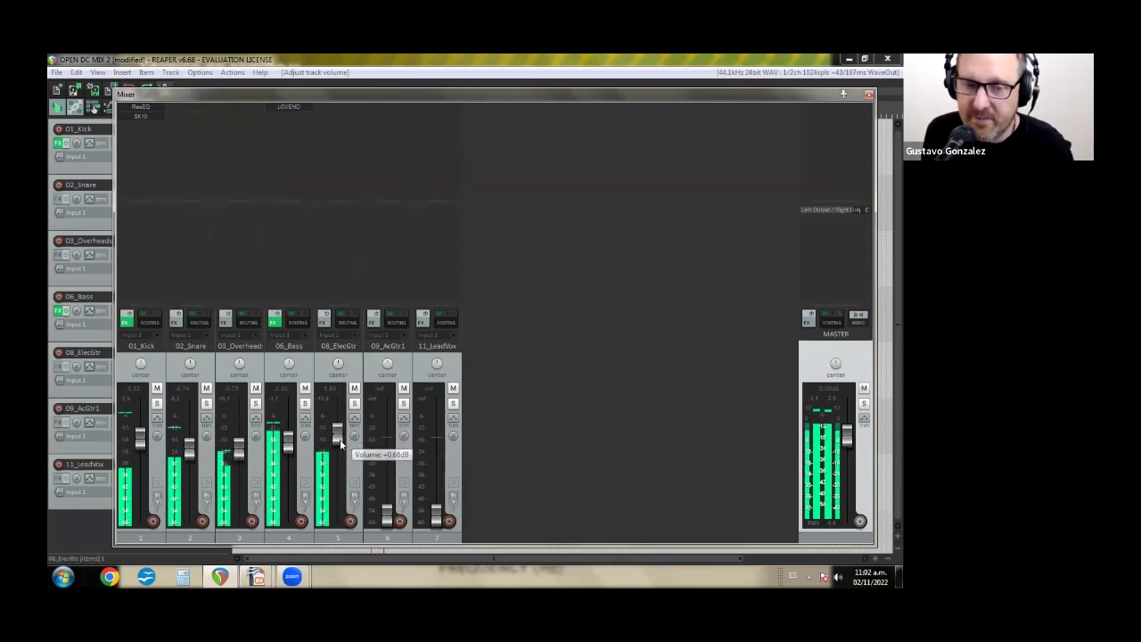
mouse_move(342, 443)
mouse_down()
mouse_move(341, 460)
mouse_move(337, 448)
mouse_up()
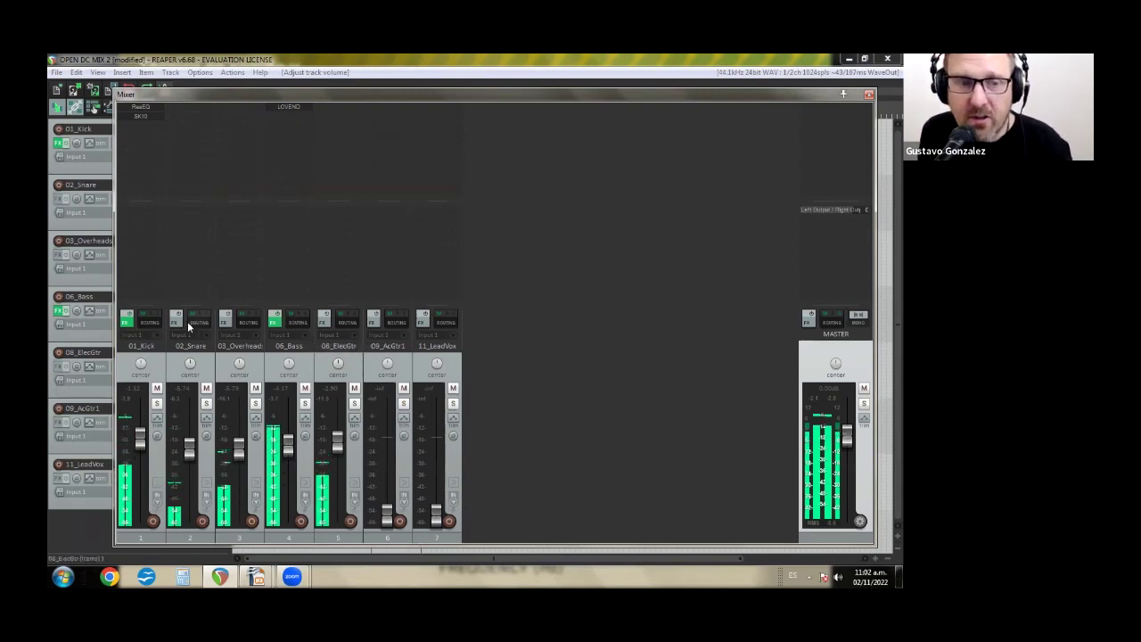
Step: Bypass the effects on 01_Kick and 06_Bass to hear the mix with guitar unprocessed, and stop playback
click(128, 320)
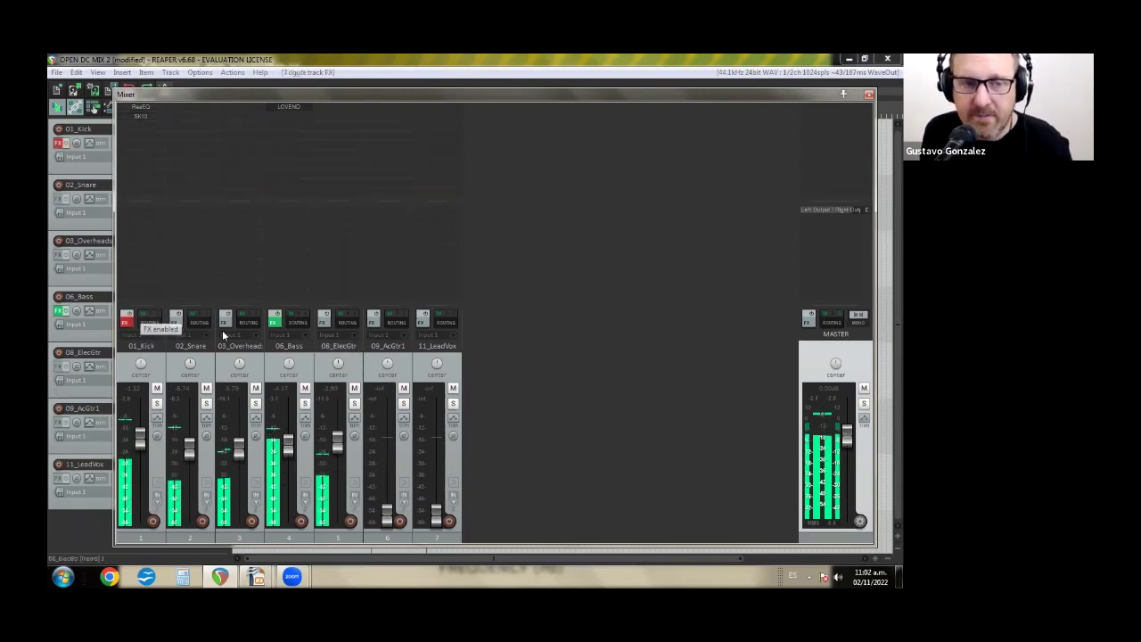
click(274, 321)
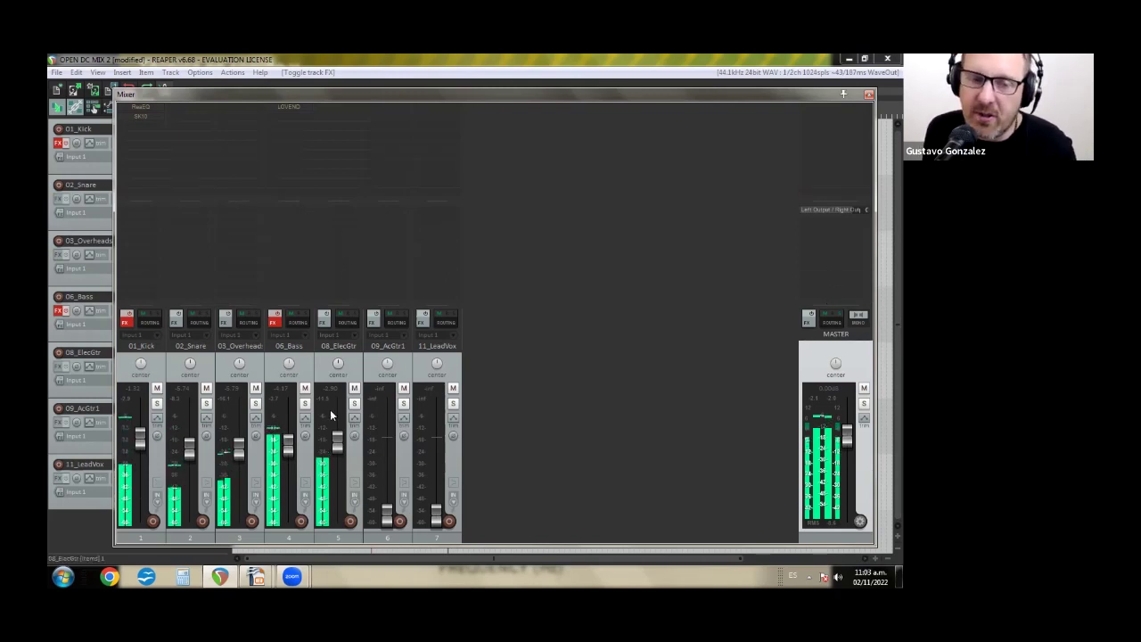
mouse_move(237, 400)
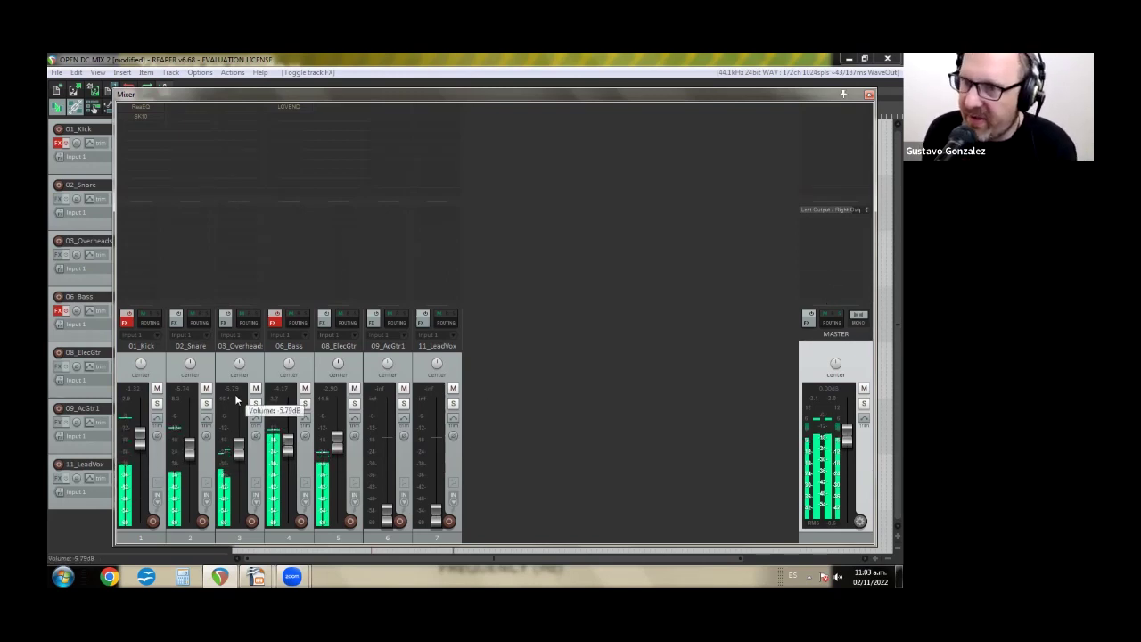
key(space)
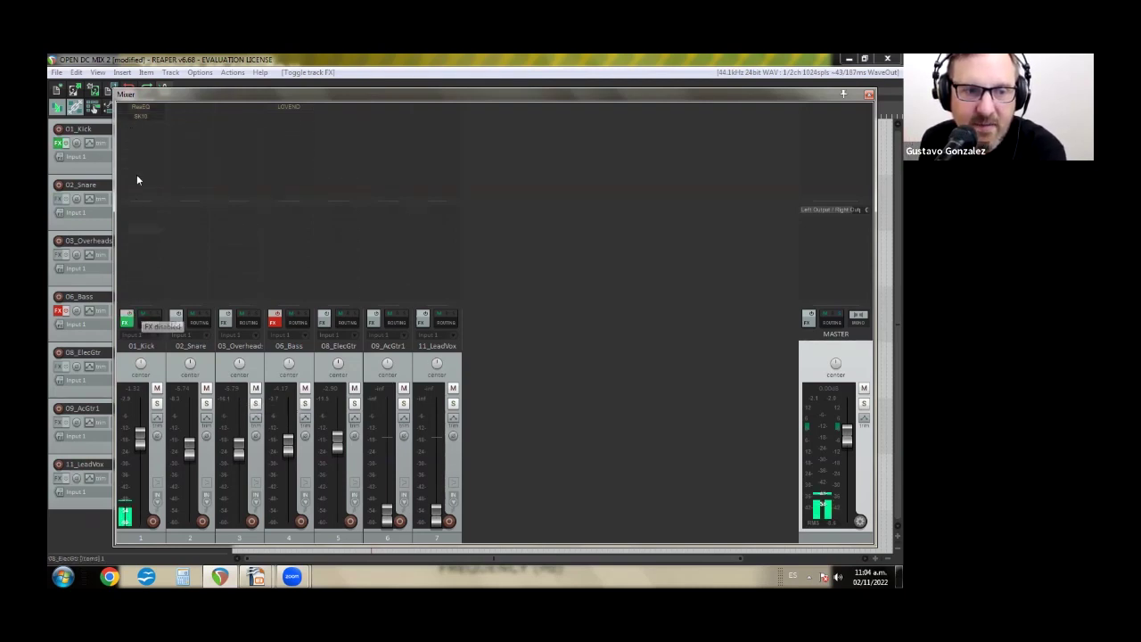
Step: Review the SK10 and LOVEND settings, re-enable the effects on 06_Bass, and close the plug-in windows
click(139, 117)
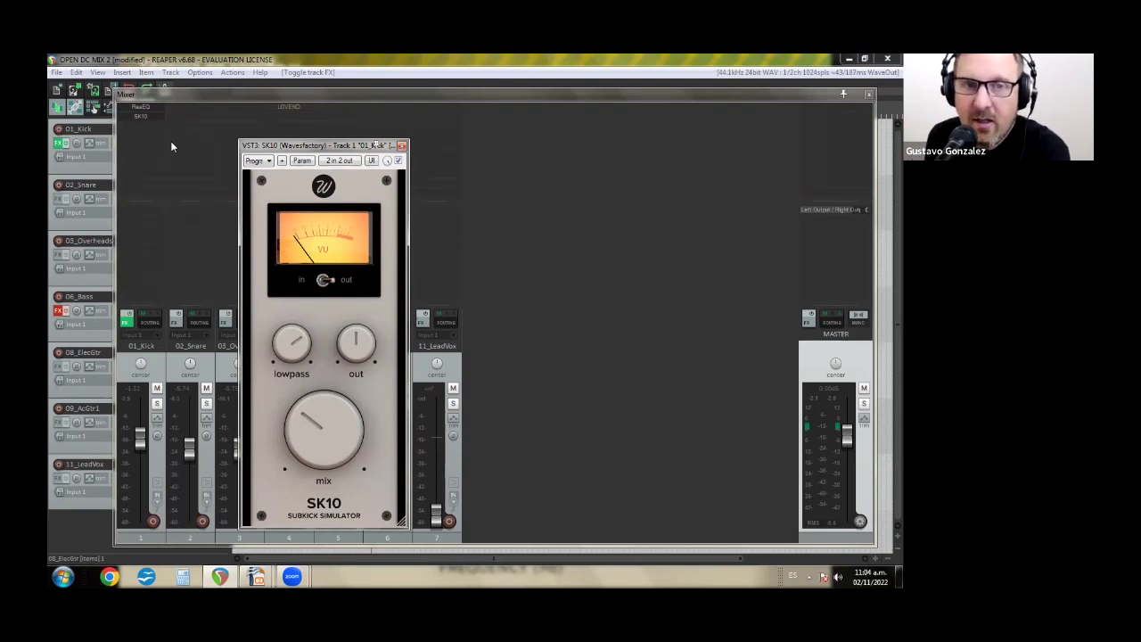
click(292, 110)
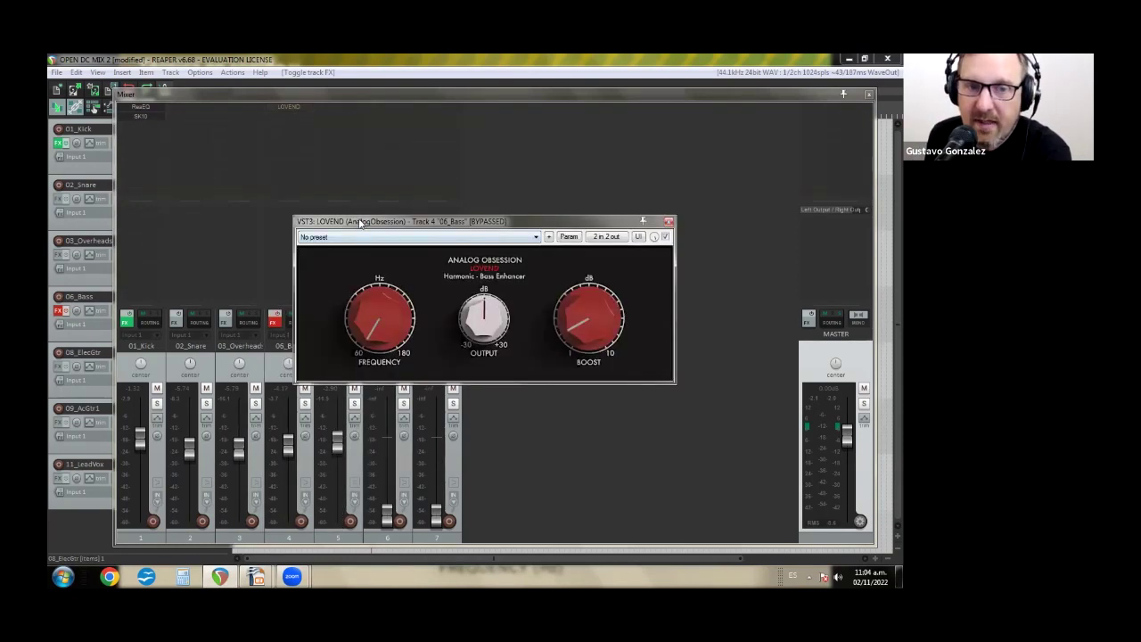
click(276, 316)
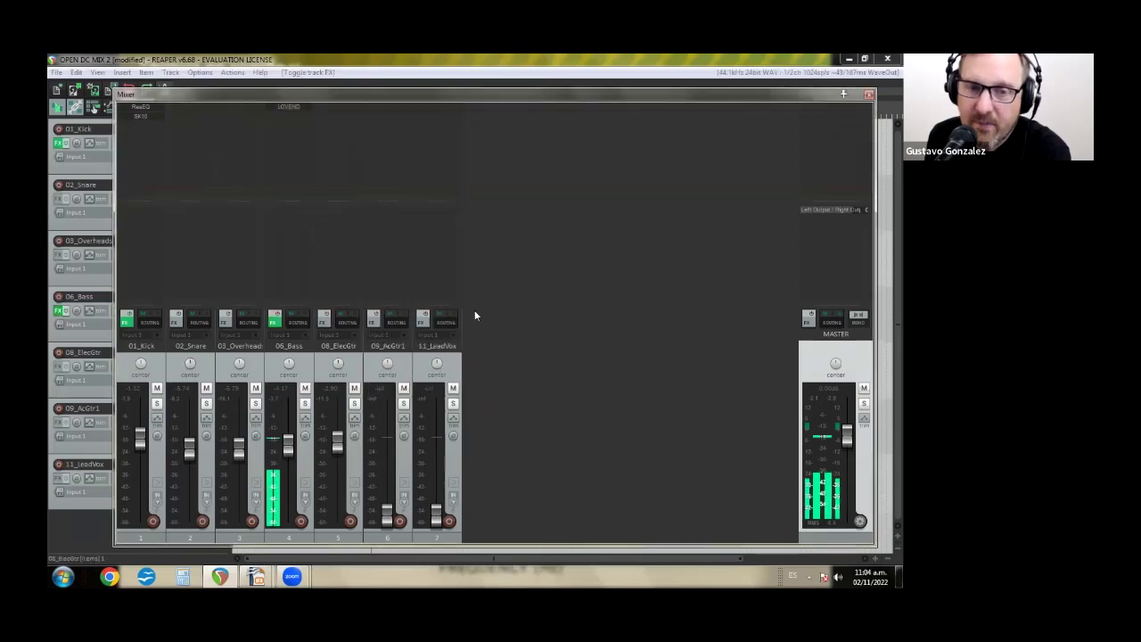
click(299, 118)
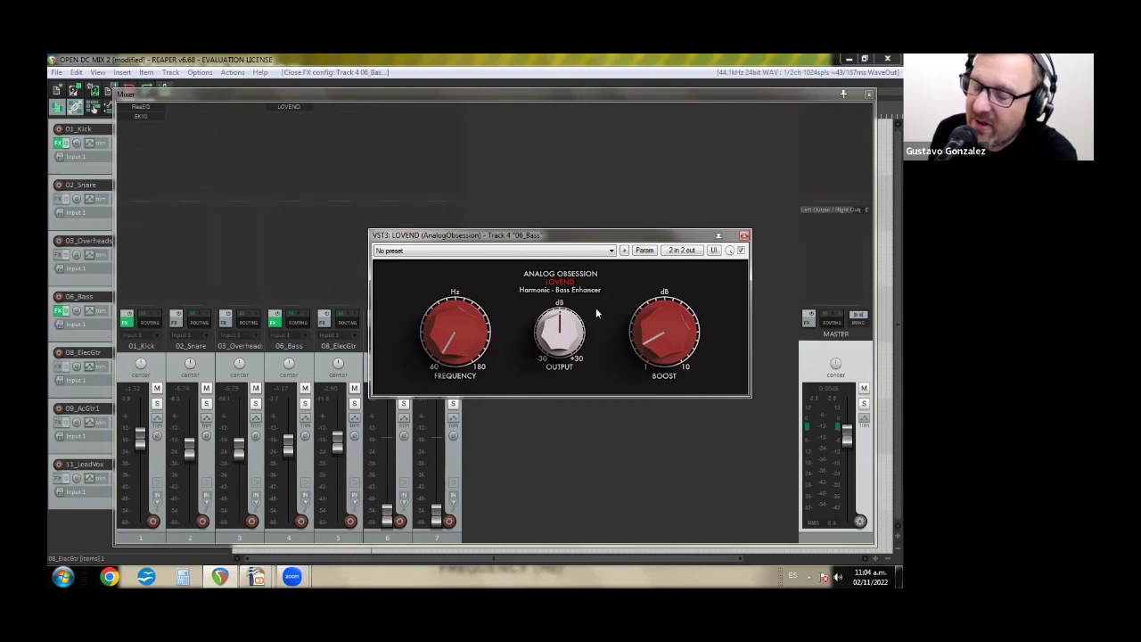
click(745, 236)
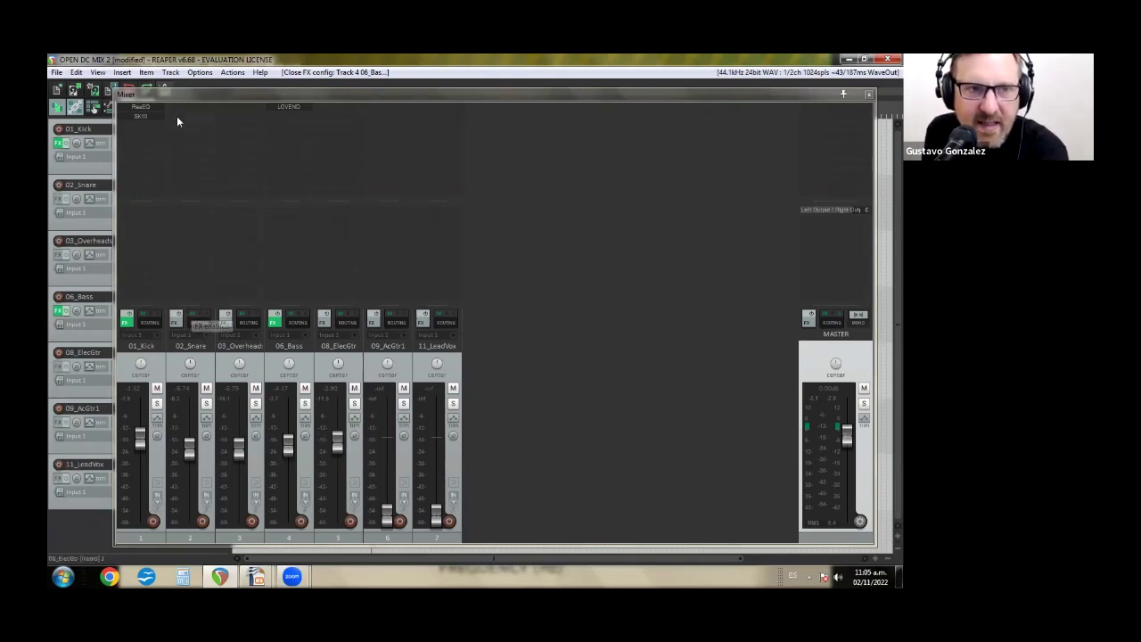
Step: Add the VST3 SnareBuzz (Wavesfactory) plug-in to the 02_Snare track
click(176, 318)
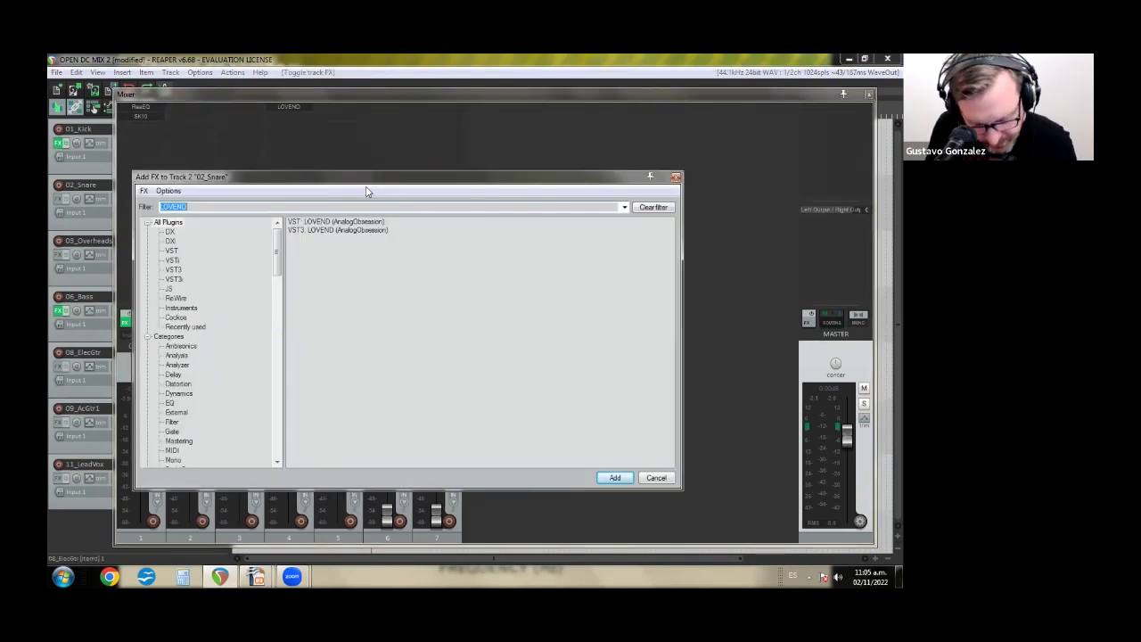
text(SNARE)
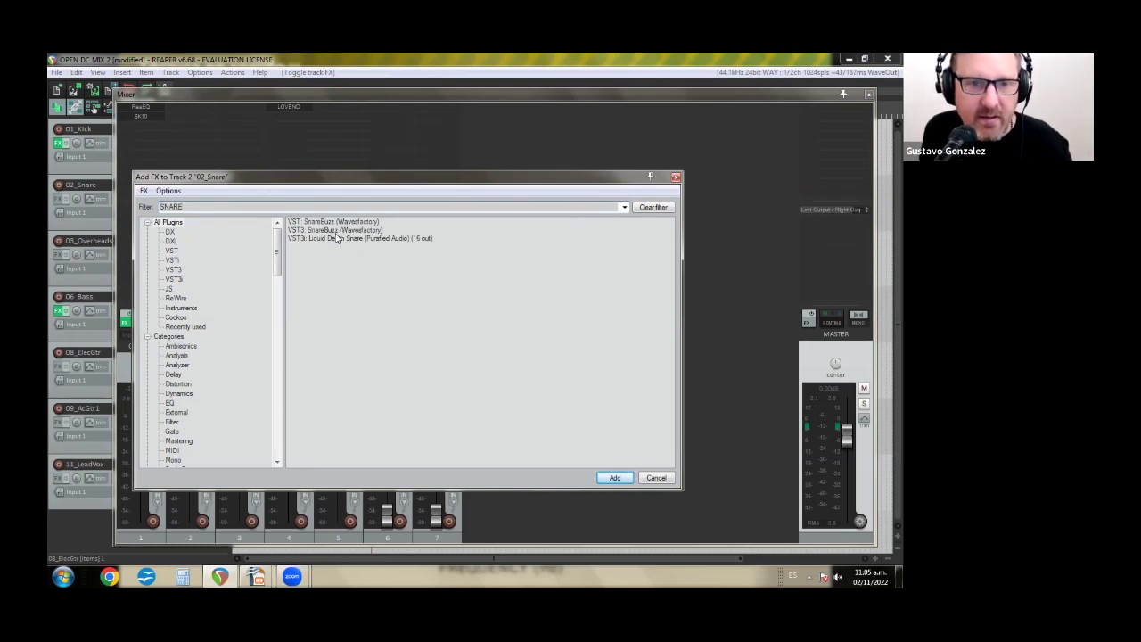
click(339, 230)
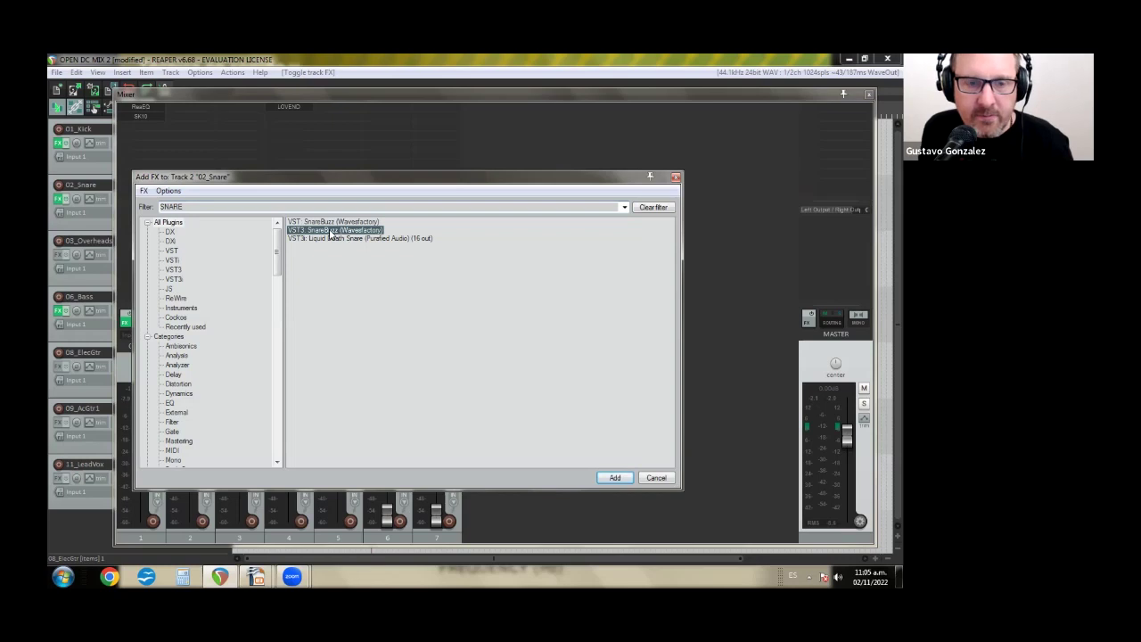
double_click(332, 230)
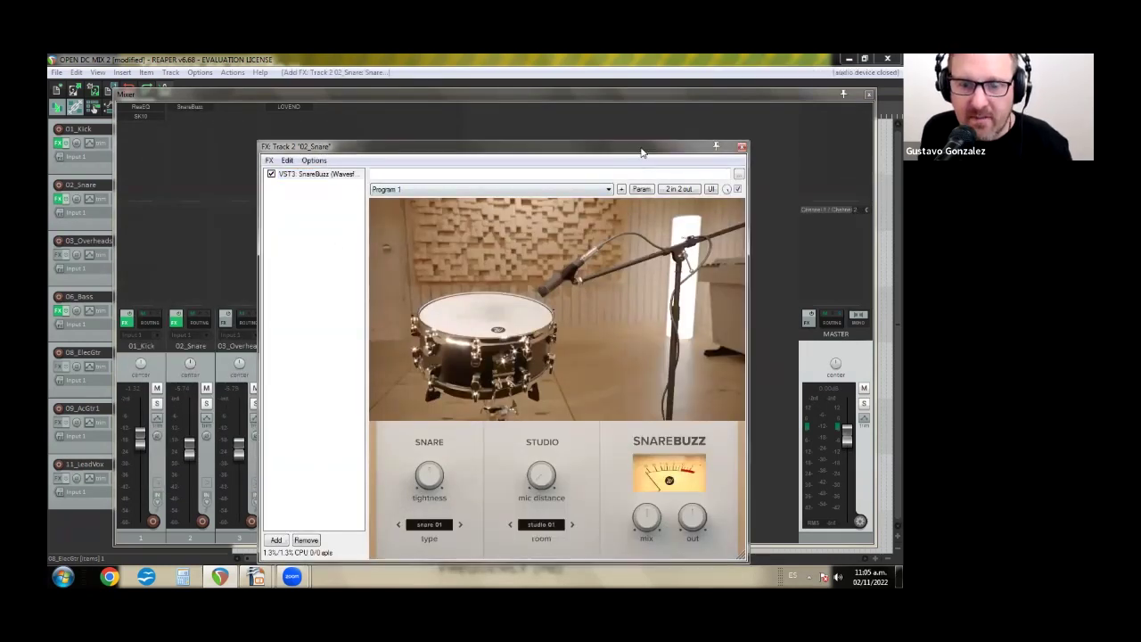
Step: Increase the SnareBuzz mic distance to about 15 % on 02_Snare
drag(641, 152, 639, 138)
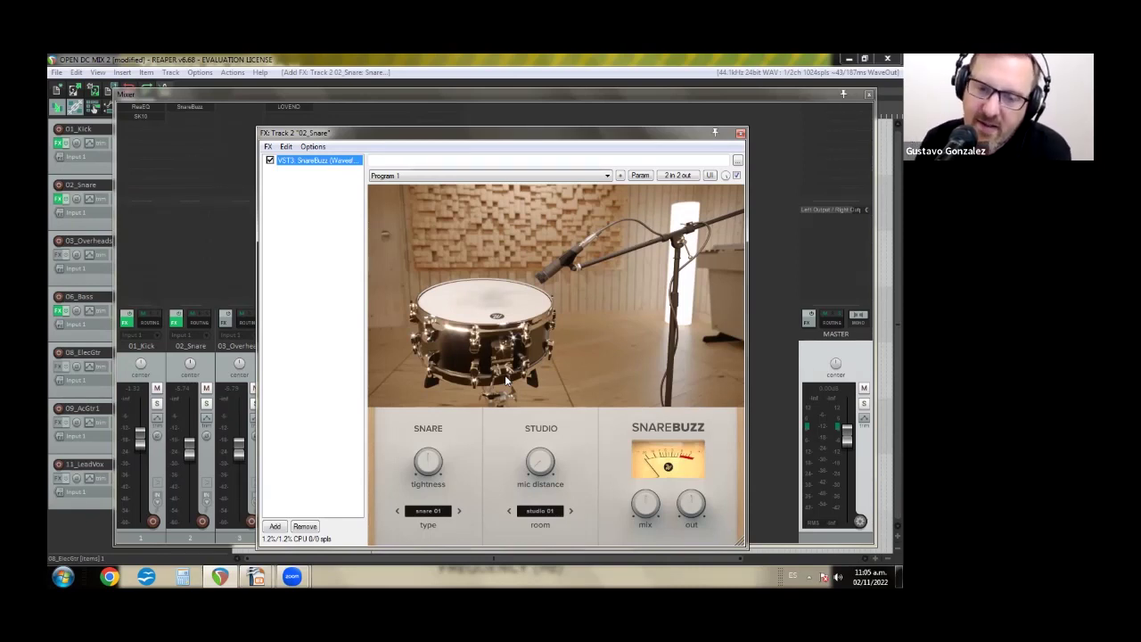
mouse_move(537, 477)
mouse_down()
mouse_move(537, 438)
mouse_move(542, 455)
mouse_up()
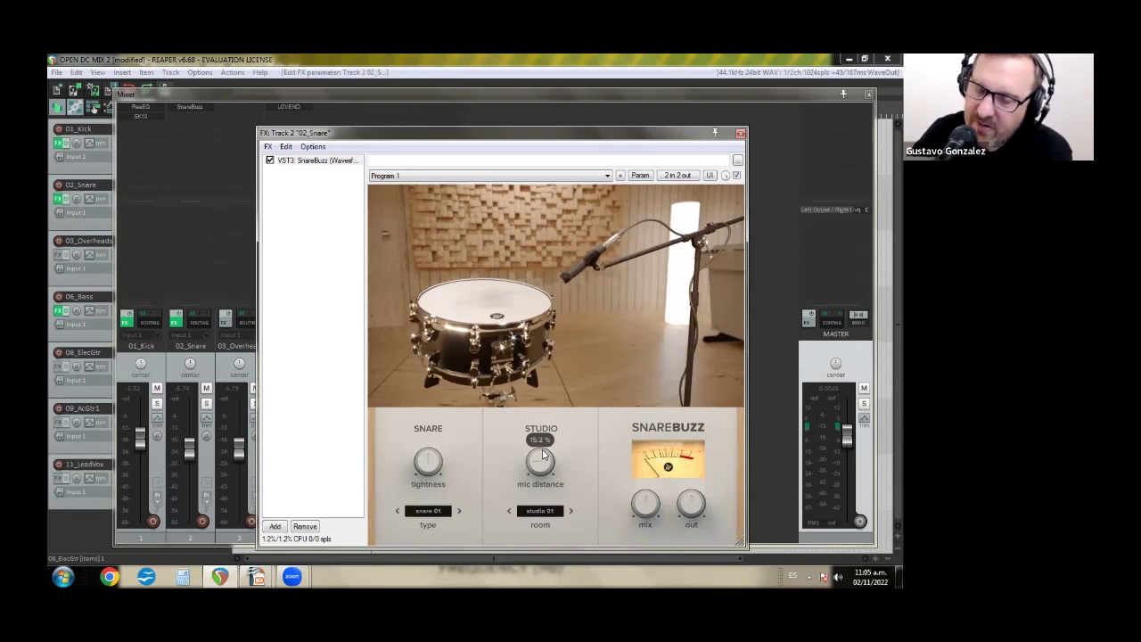
click(428, 511)
click(451, 464)
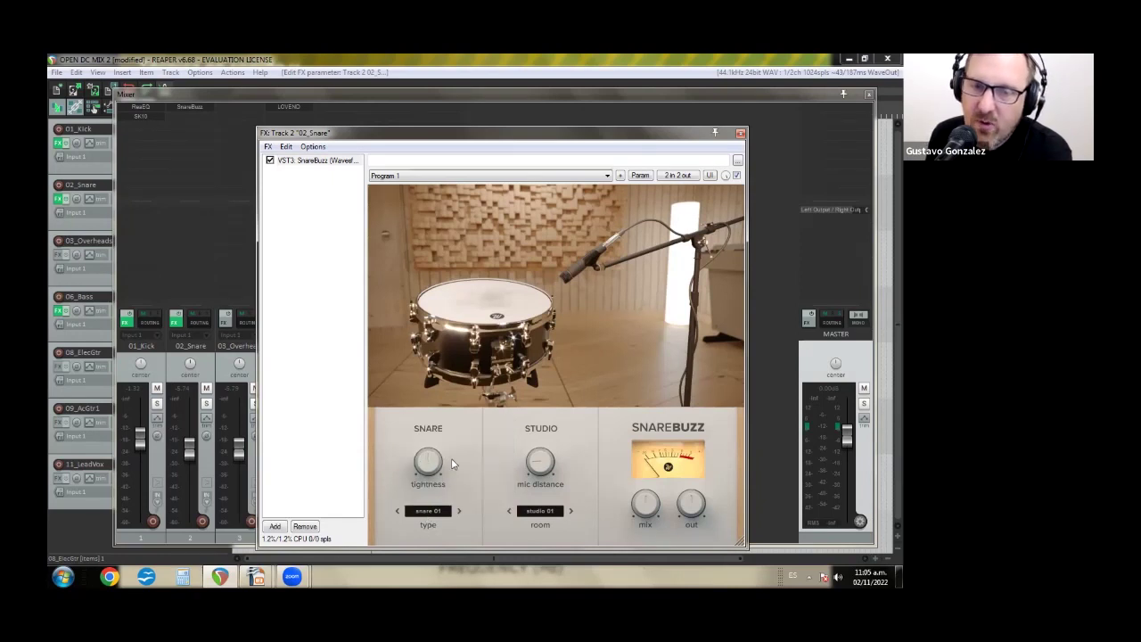
Step: Play the song with 02_Snare soloed and bypass SnareBuzz to hear the snare unprocessed
key(space)
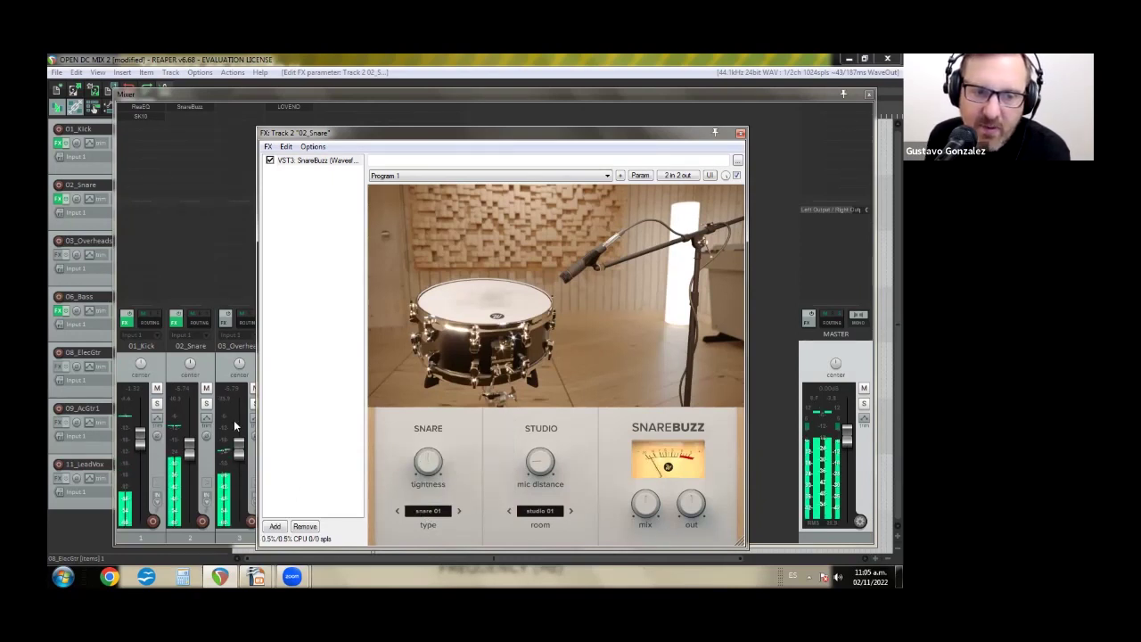
click(206, 404)
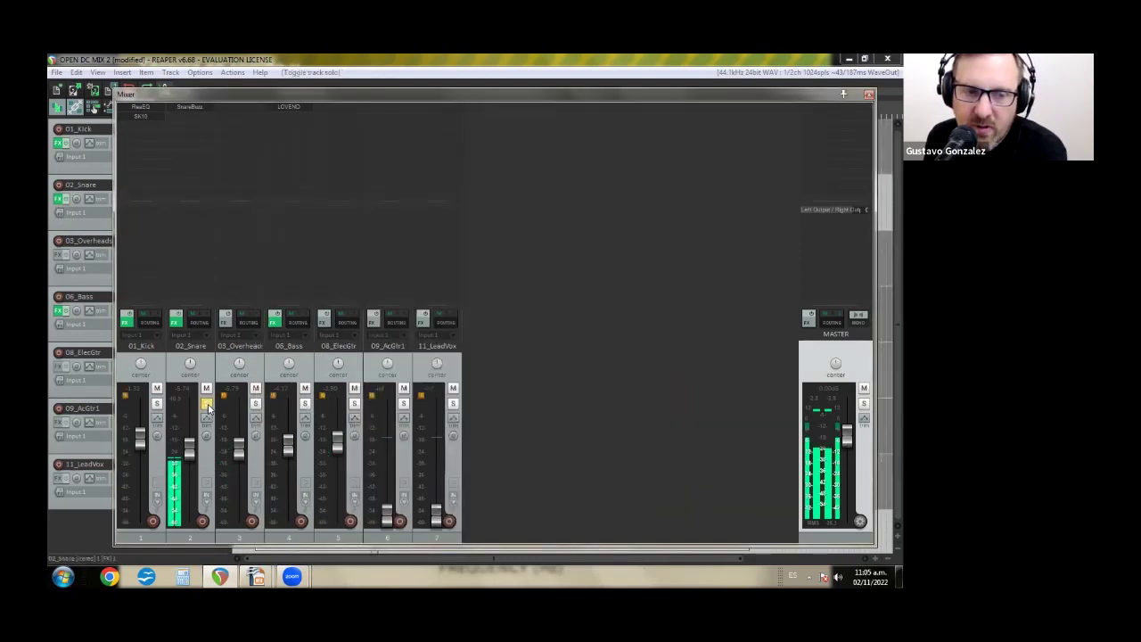
click(177, 321)
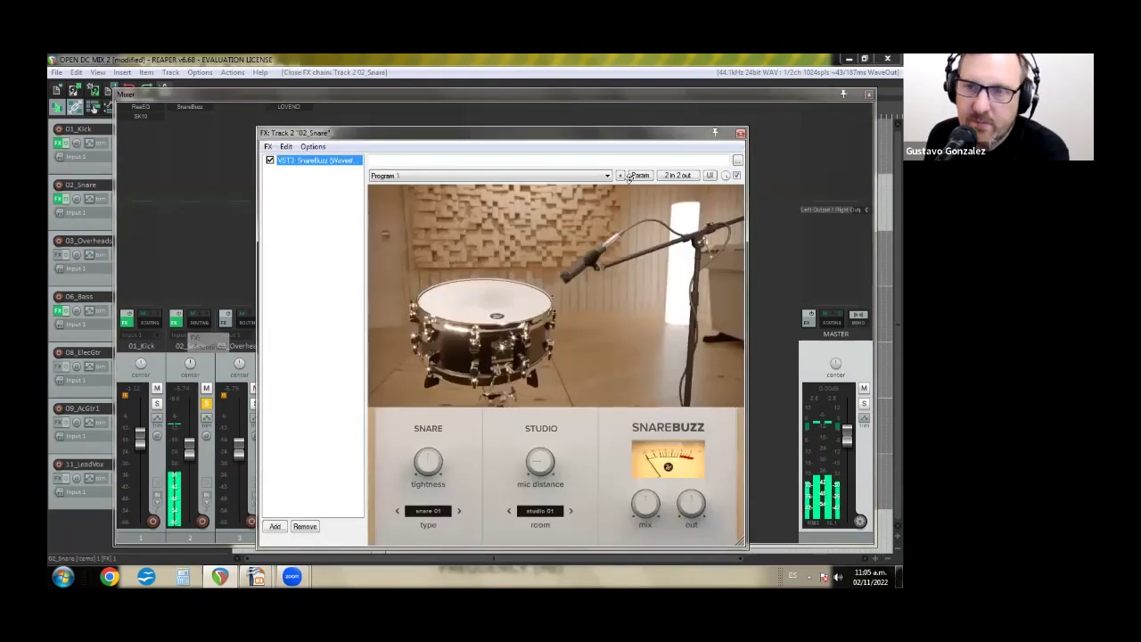
click(737, 174)
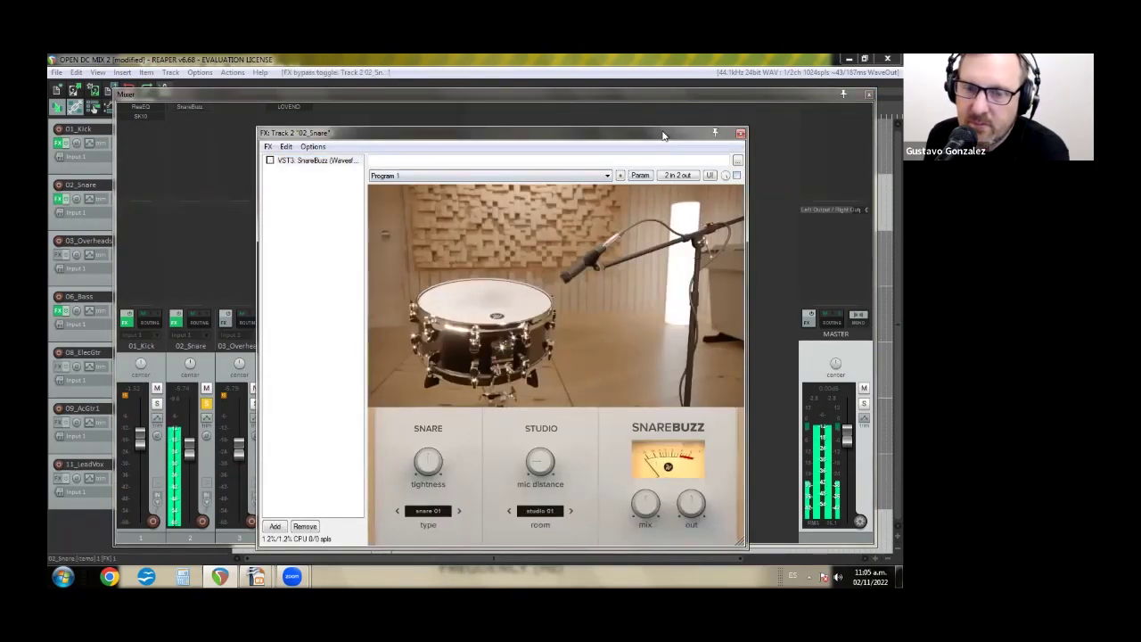
drag(668, 133, 678, 93)
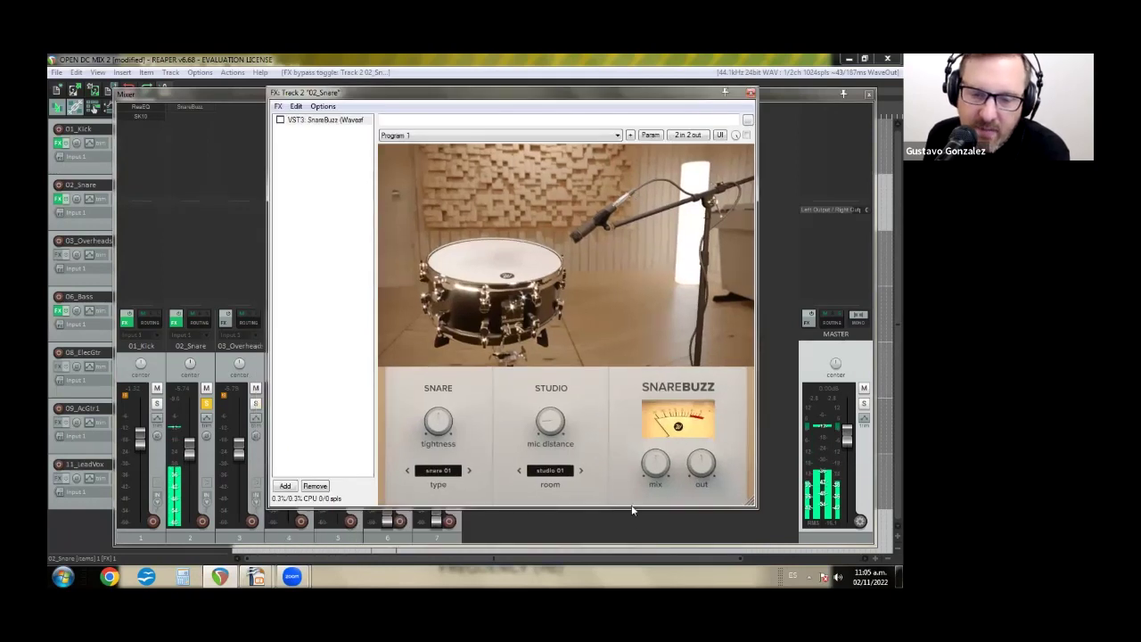
Step: Set the SnareBuzz room to studio 04 and re-enable the plug-in
click(572, 479)
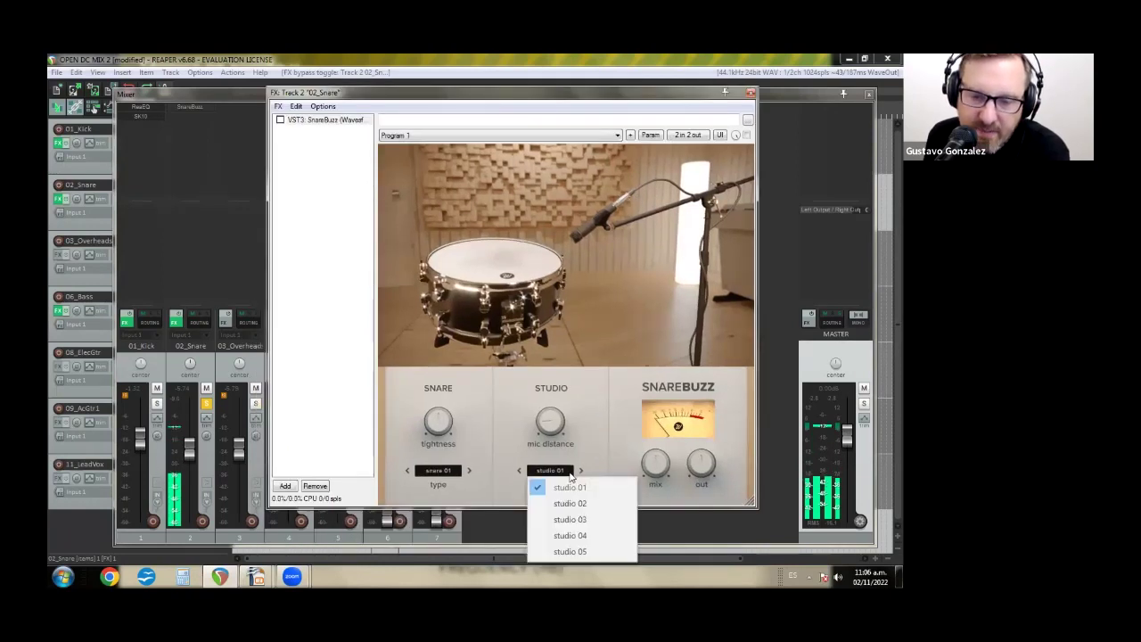
click(583, 536)
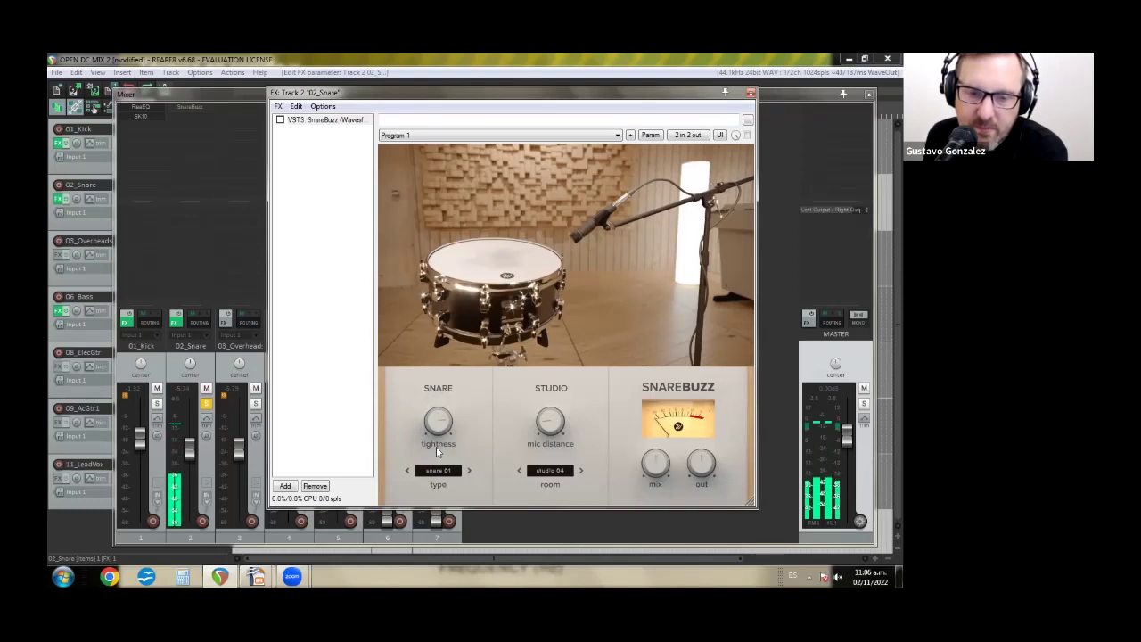
key(b)
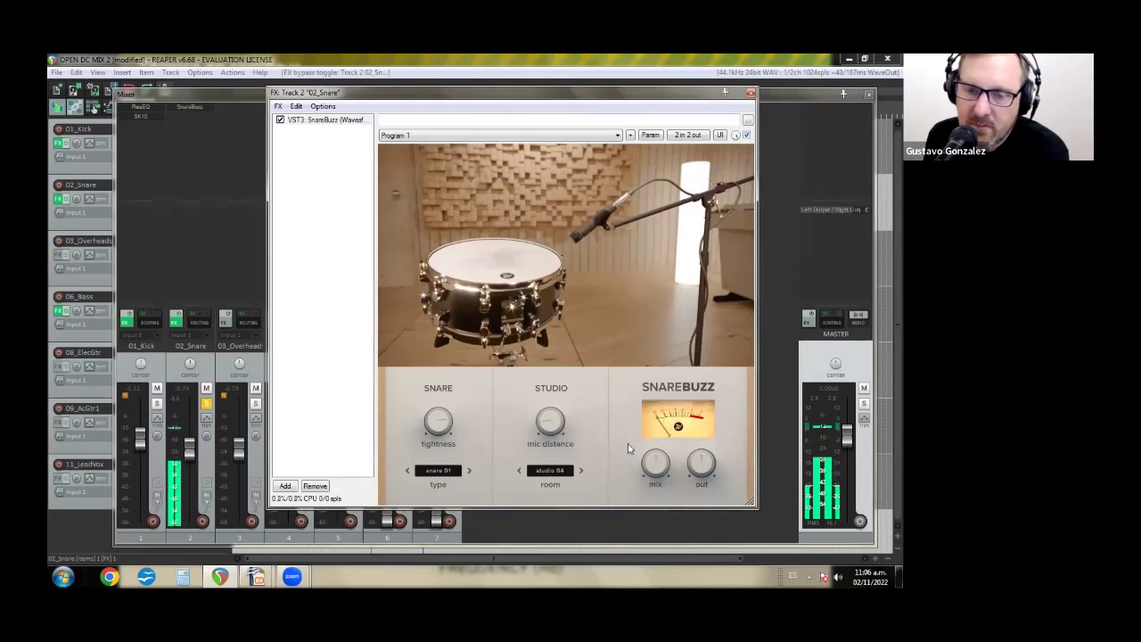
Step: Raise the SnareBuzz mix amount and bring the mic distance down to 0 %
mouse_move(643, 473)
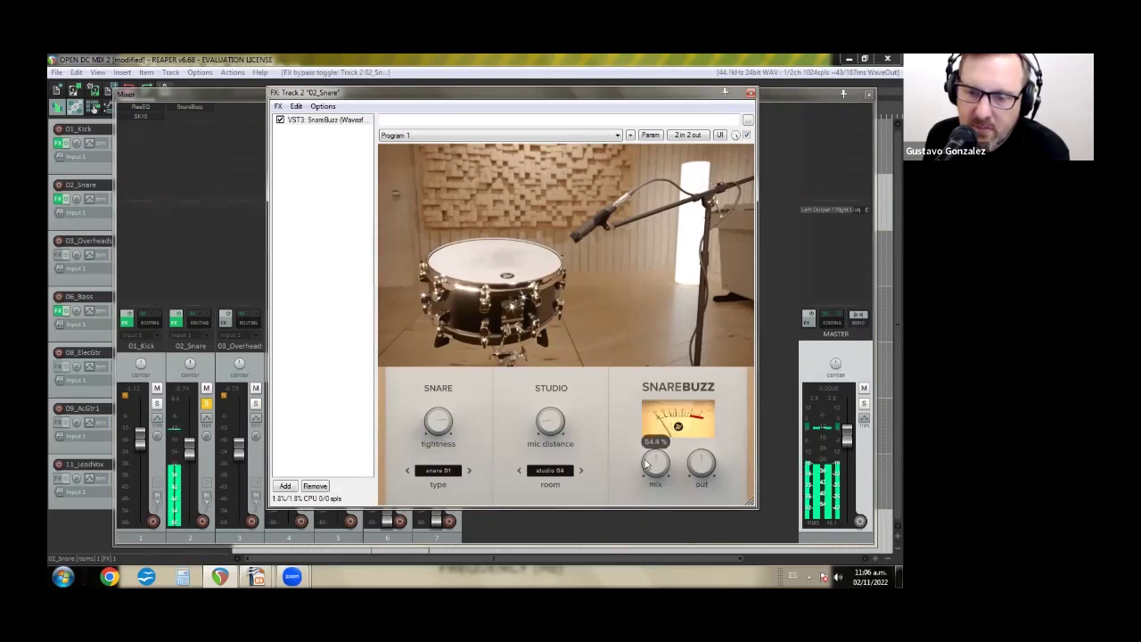
click(550, 419)
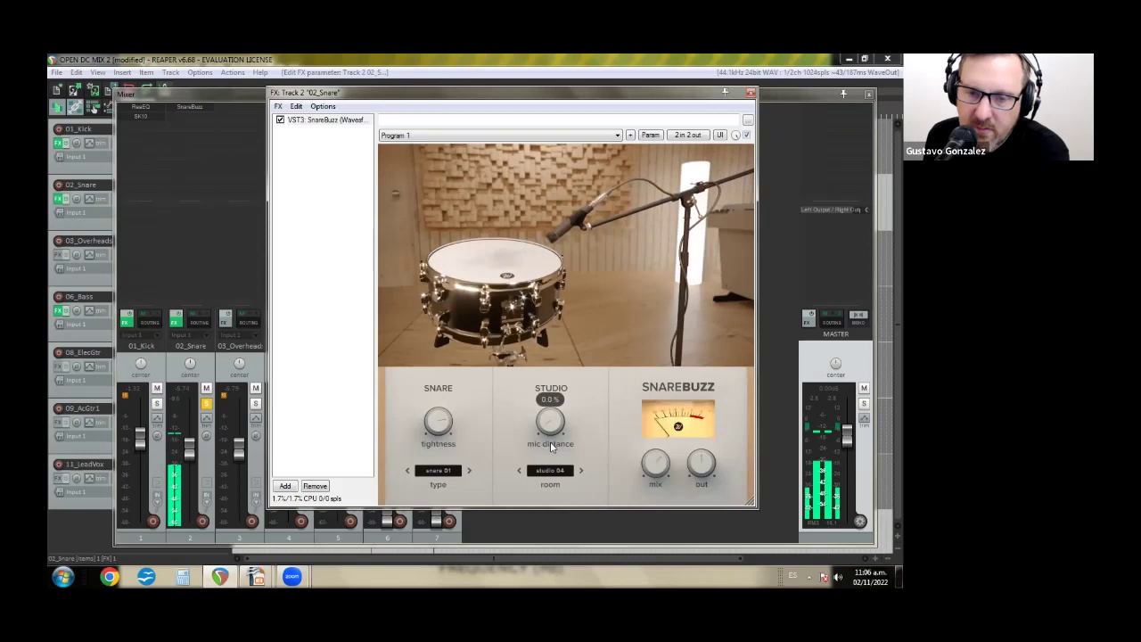
Step: Audition the SnareBuzz snare types, settle on snare 04, and increase the mic distance
mouse_move(430, 415)
click(469, 470)
click(469, 470)
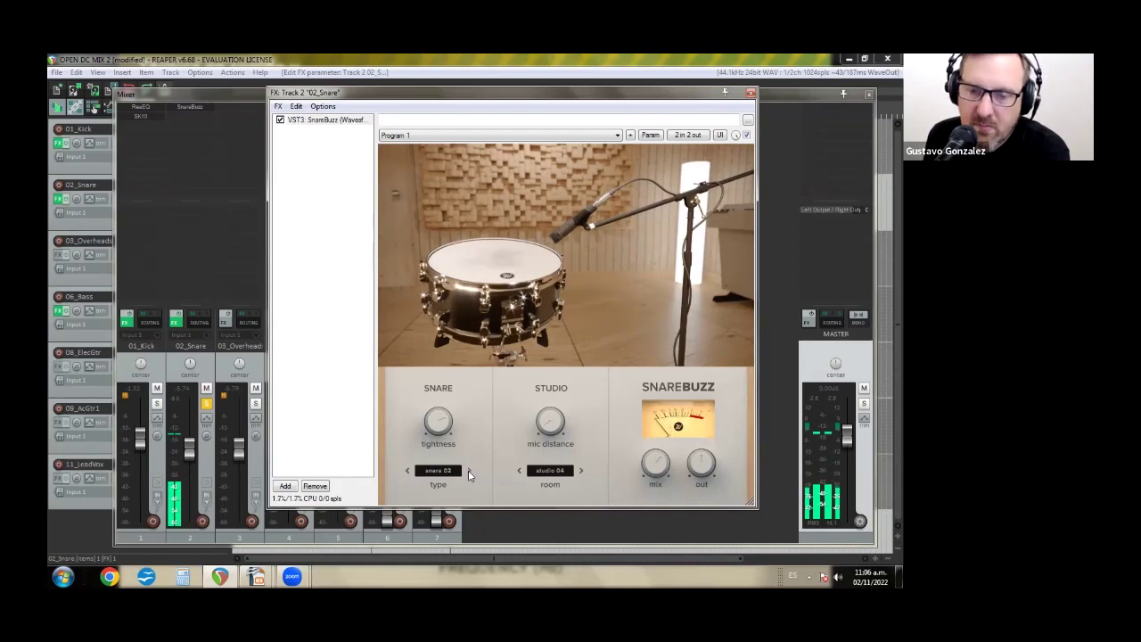
click(469, 470)
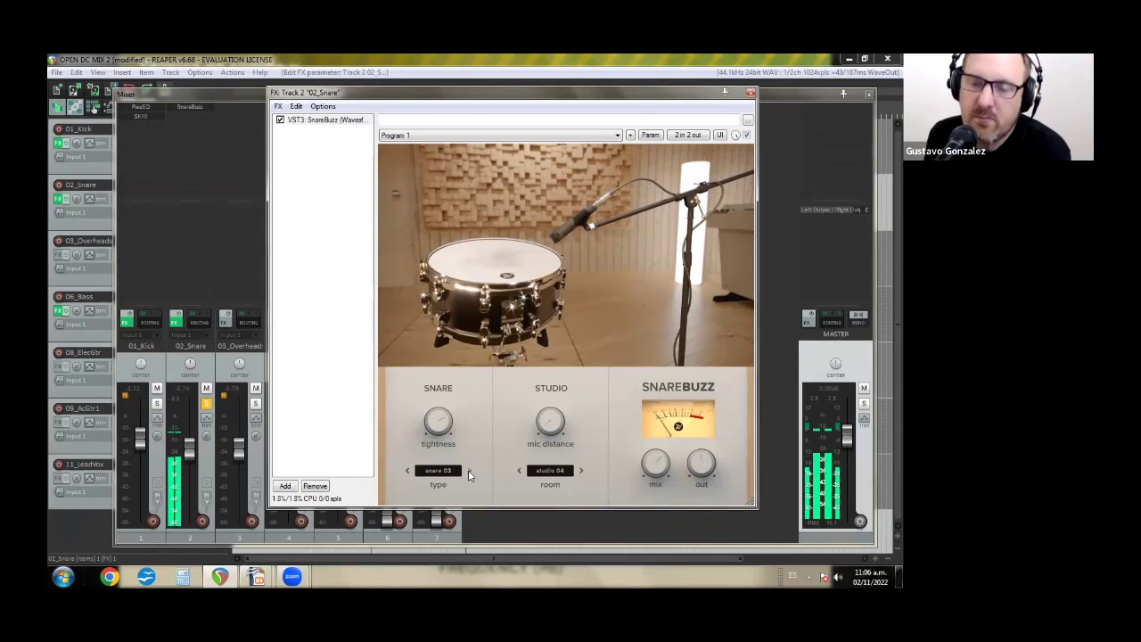
mouse_move(700, 465)
scroll(700, 466, up, 5)
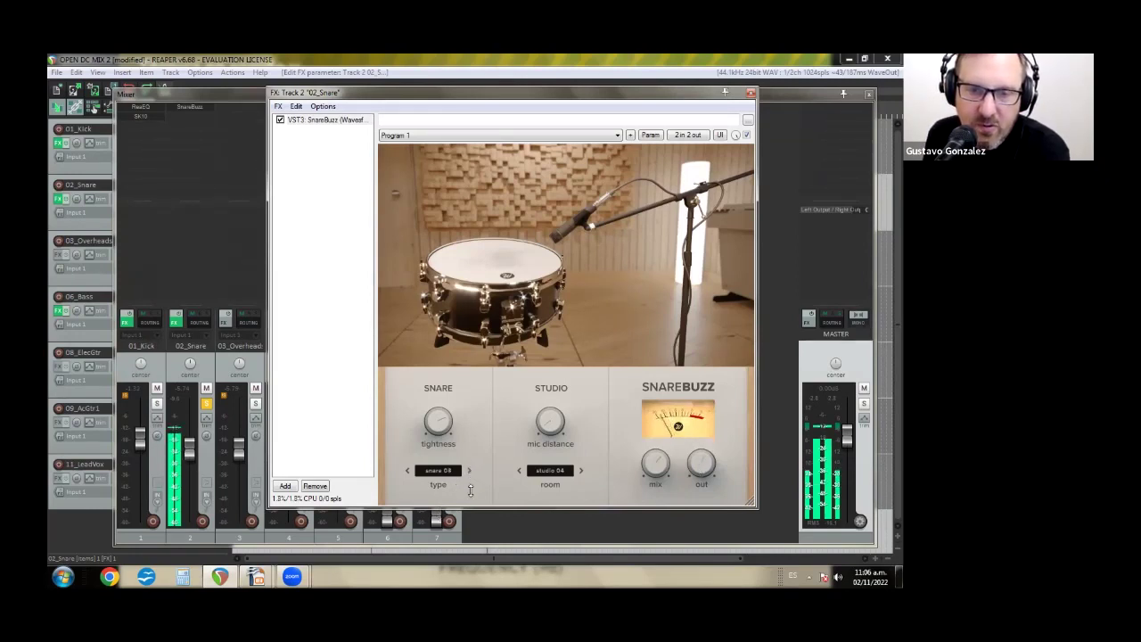
mouse_move(549, 425)
drag(549, 425, 543, 398)
mouse_move(543, 399)
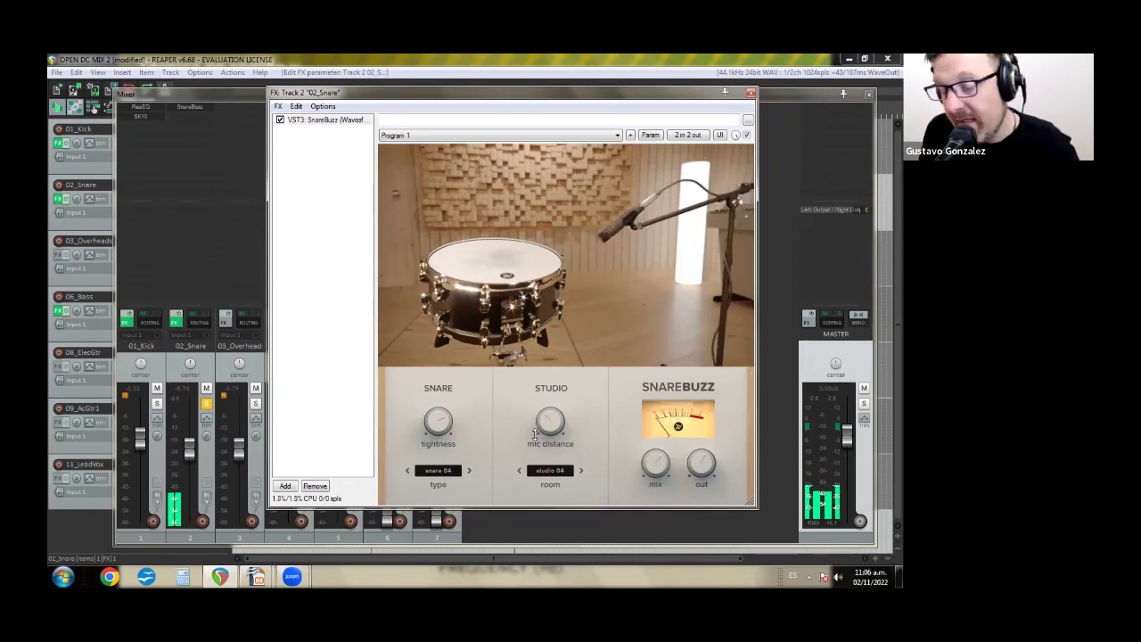
Step: View SK10 from 01_Kick alongside SnareBuzz with the mixer moved aside, and close both plug-in windows
click(150, 116)
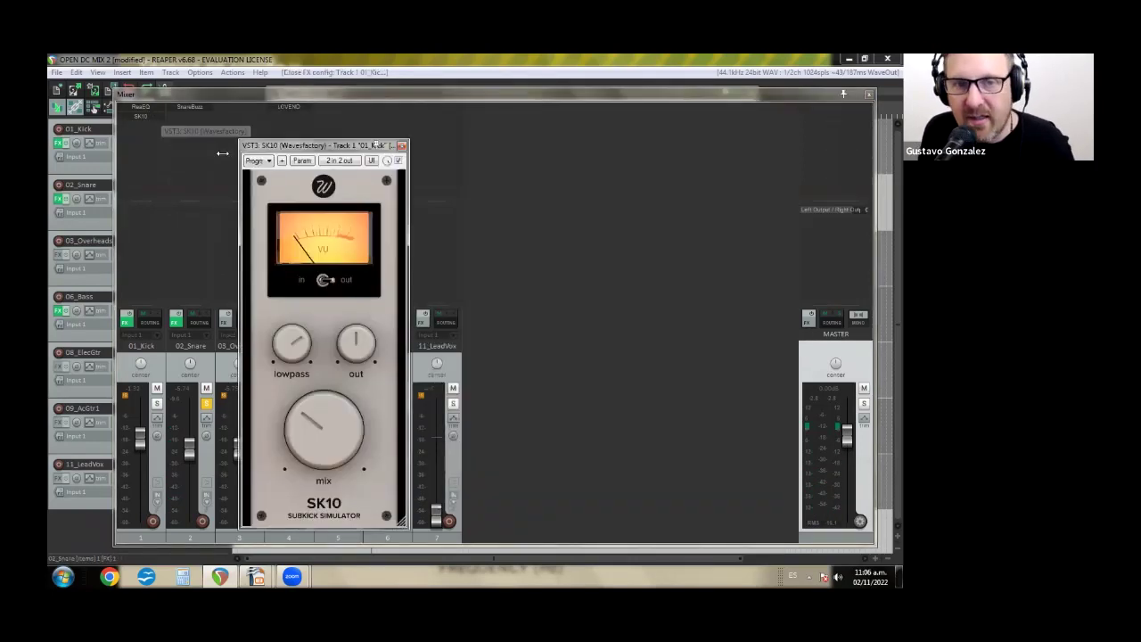
click(251, 99)
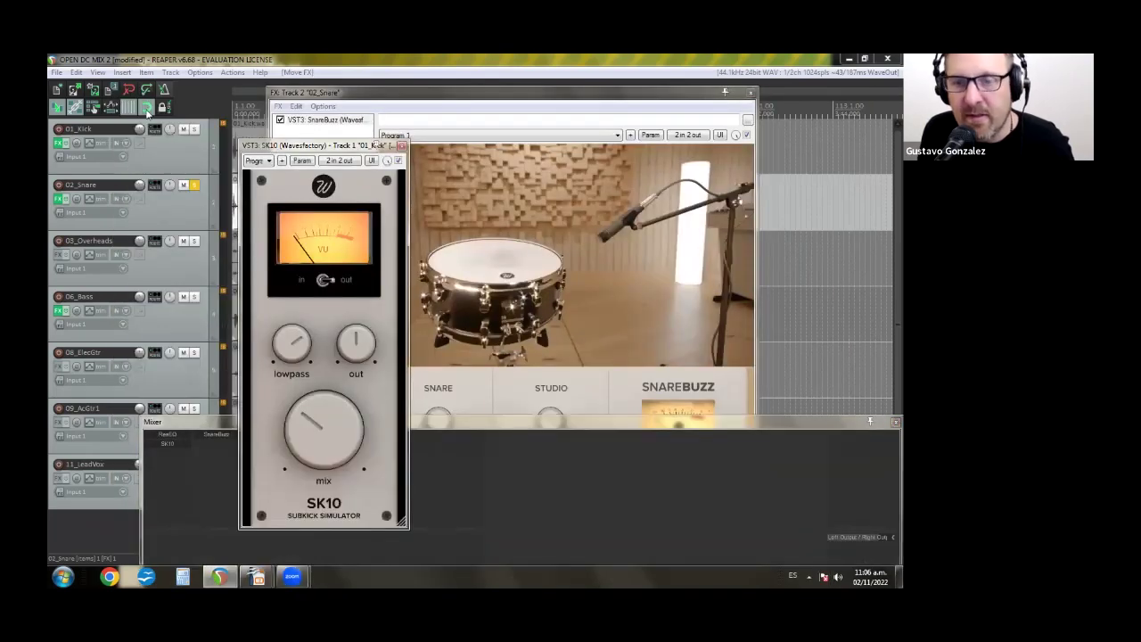
drag(264, 146, 132, 105)
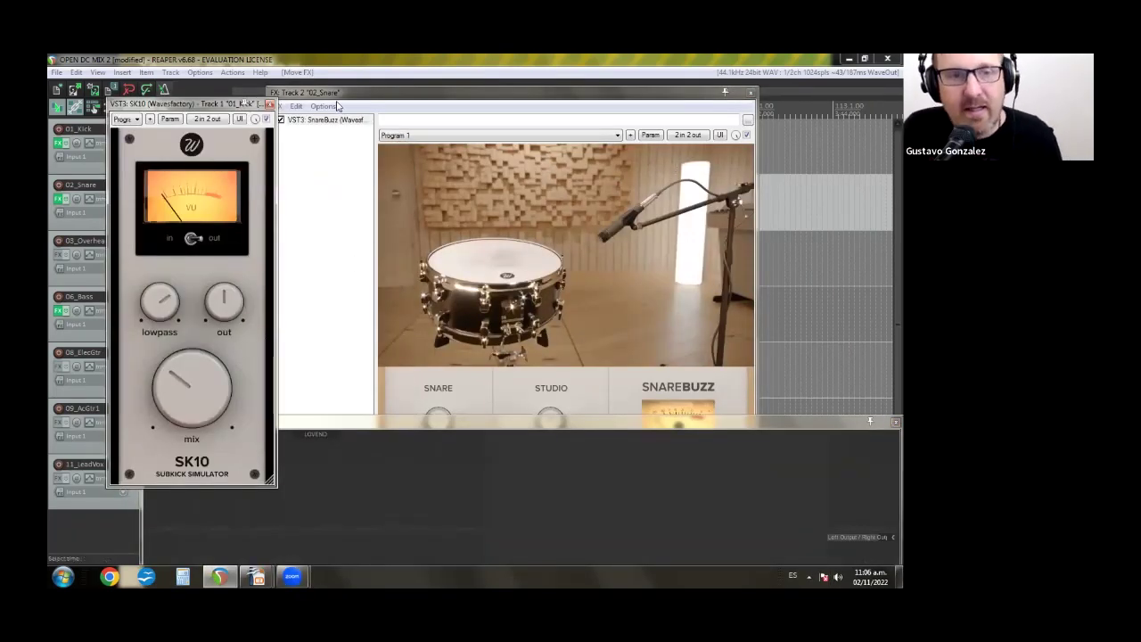
click(269, 104)
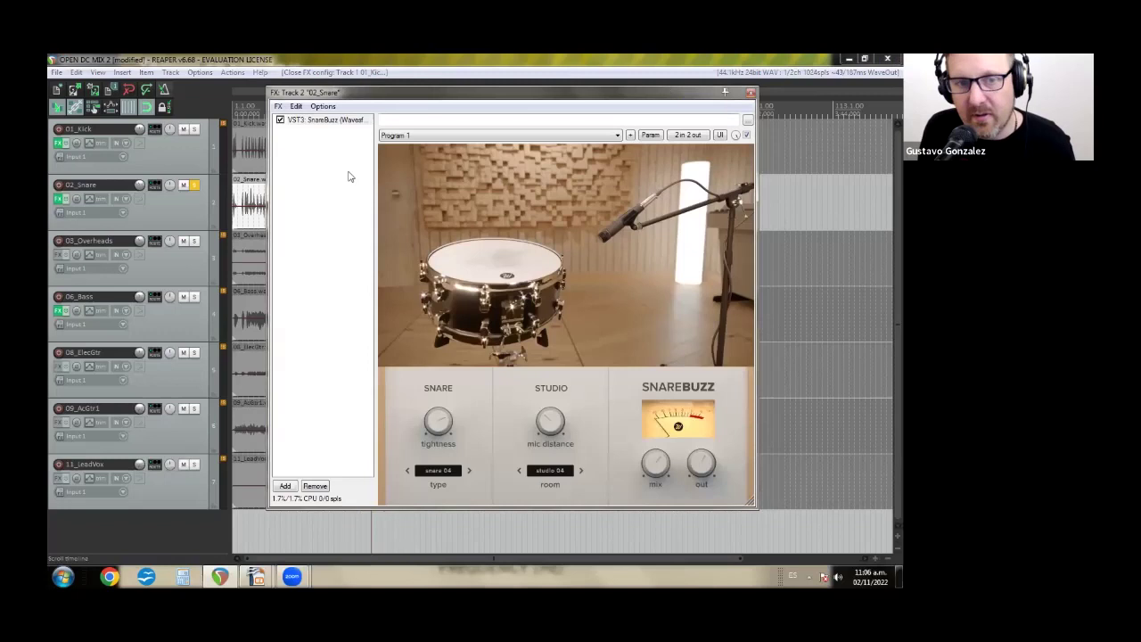
click(750, 92)
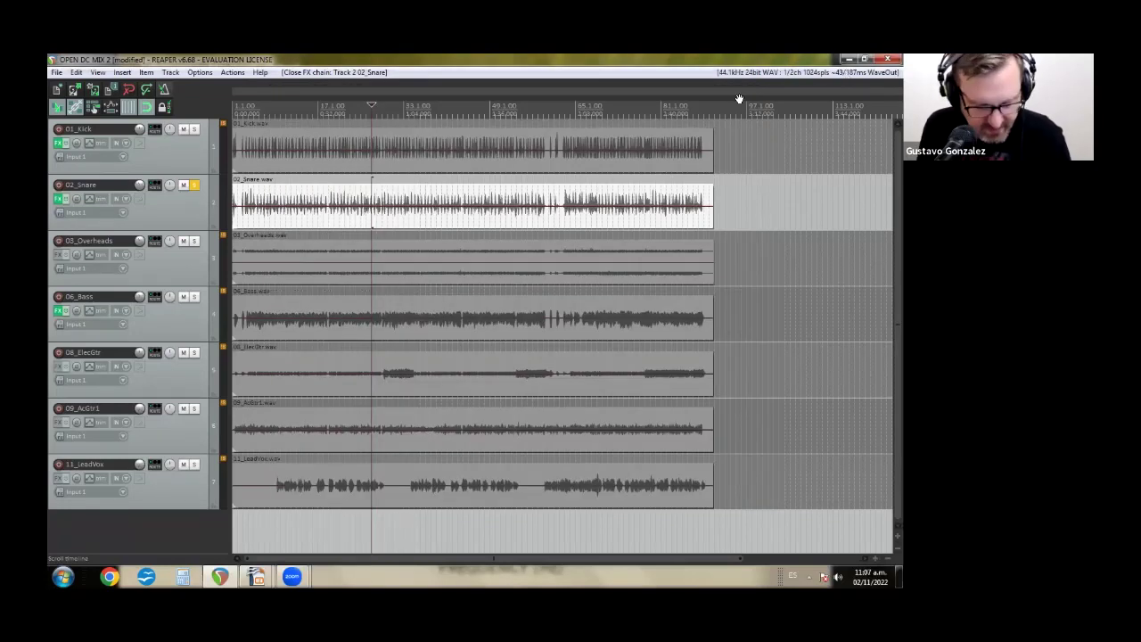
Step: Add the VST3 EnergyPanner (Sound Particles) plug-in after SnareBuzz on the 02_Snare track
drag(495, 414, 419, 141)
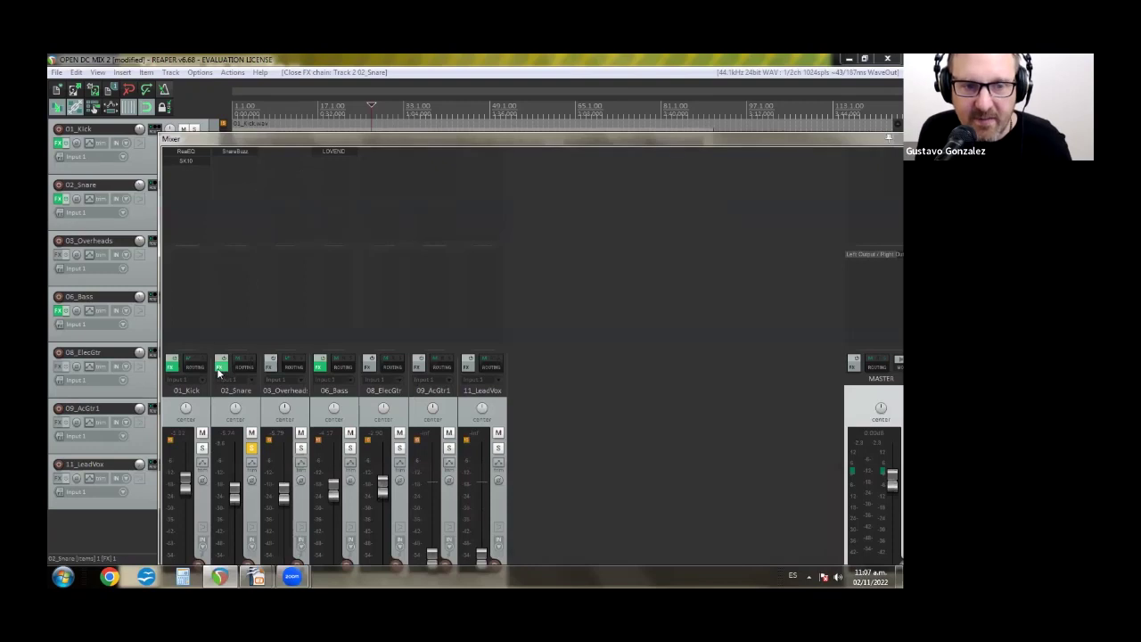
click(219, 367)
click(285, 485)
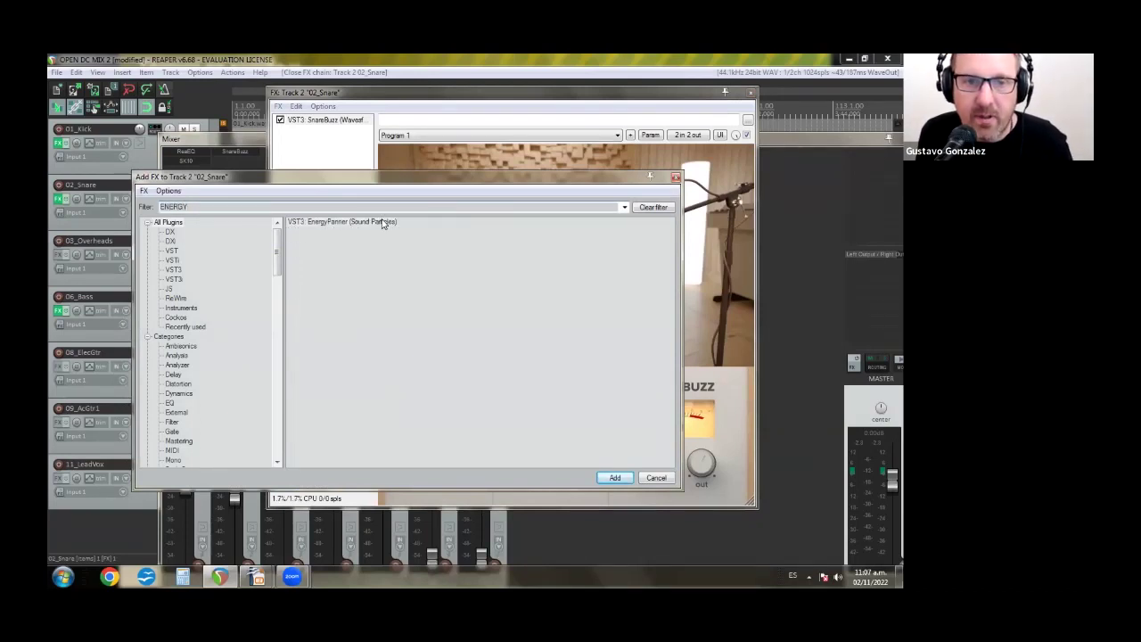
click(382, 223)
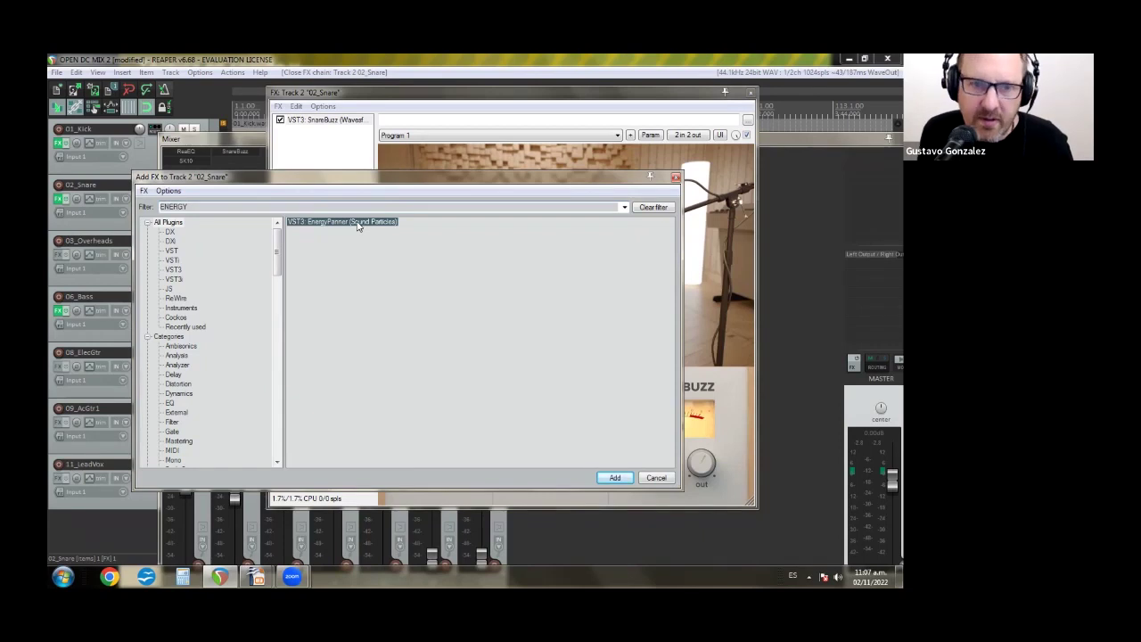
double_click(358, 226)
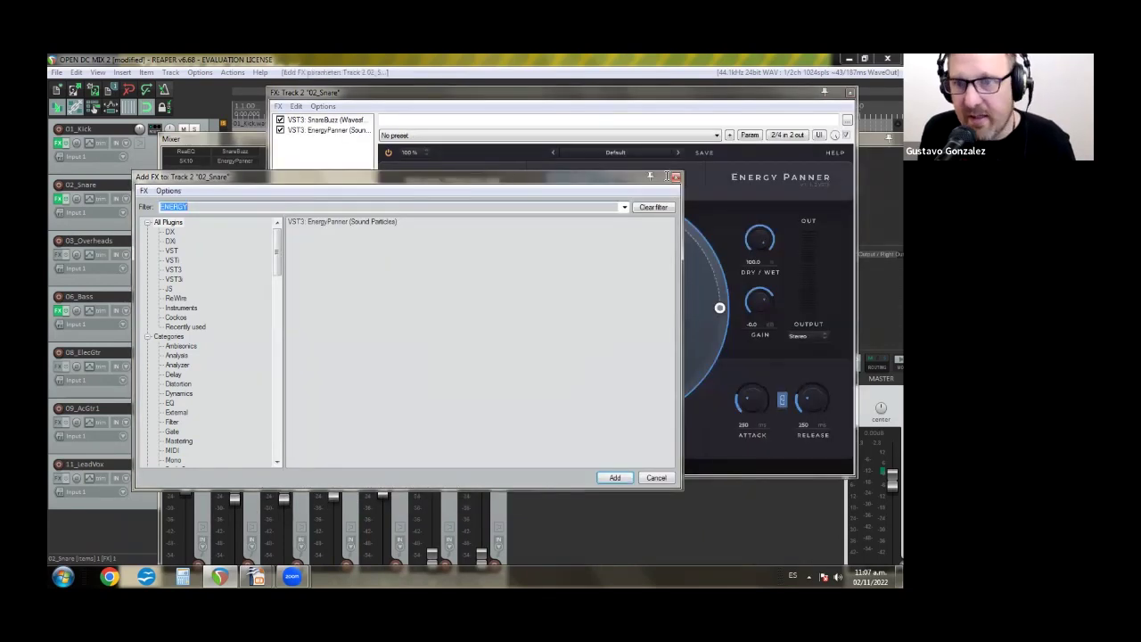
click(676, 176)
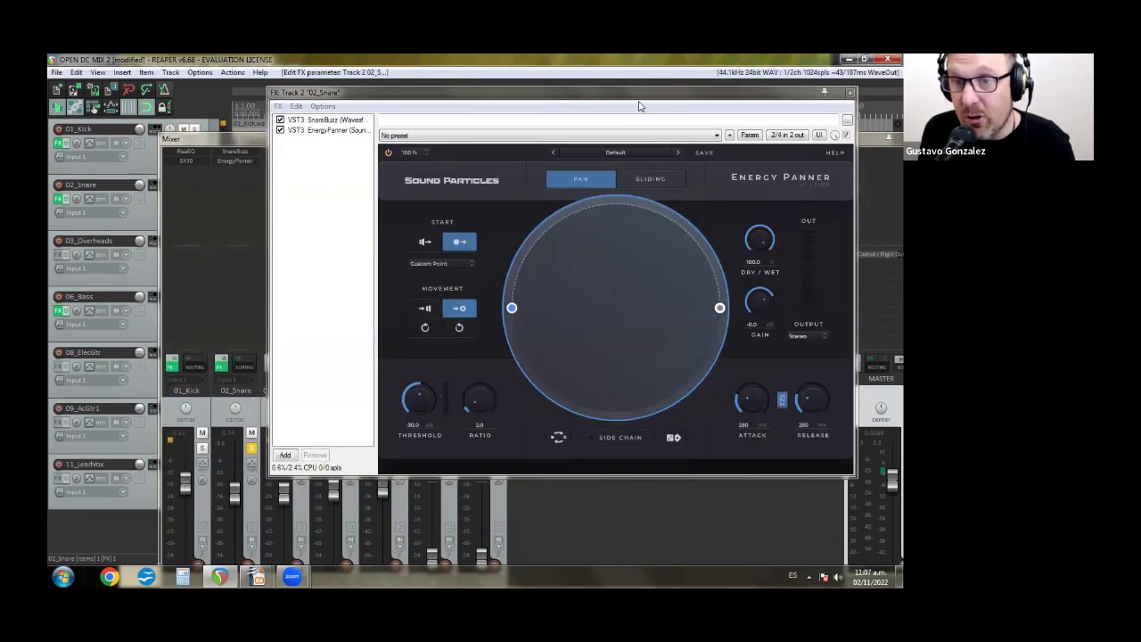
Step: Switch Energy Panner to Sliding mode and audition the Boomerang, Flying Away and Clock Effect presets on the playing snare
drag(642, 99, 590, 156)
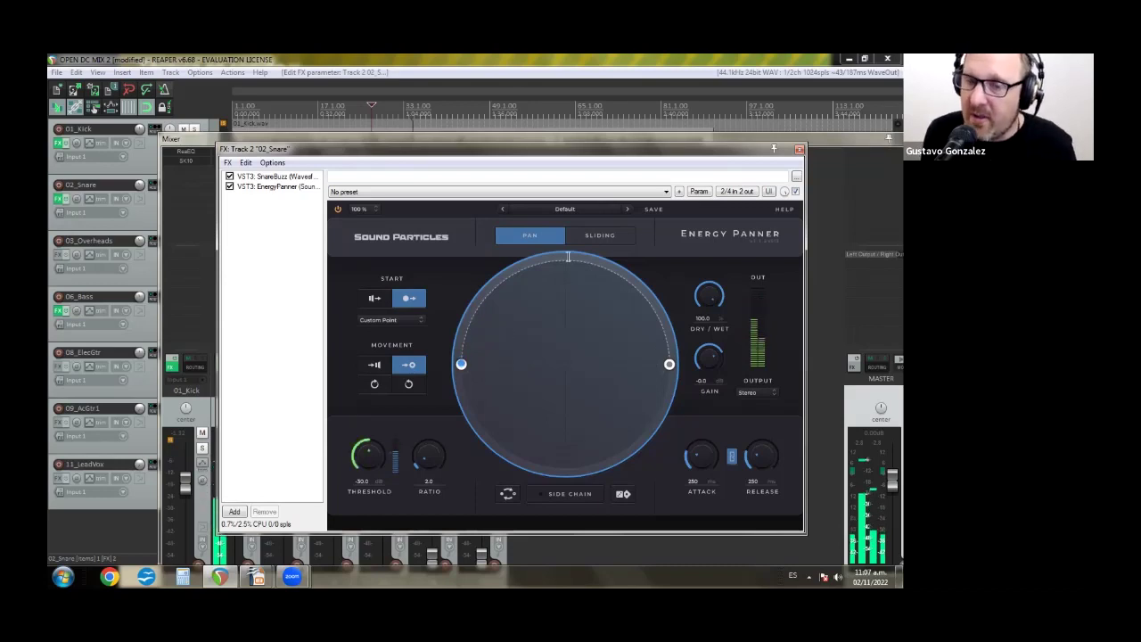
click(625, 239)
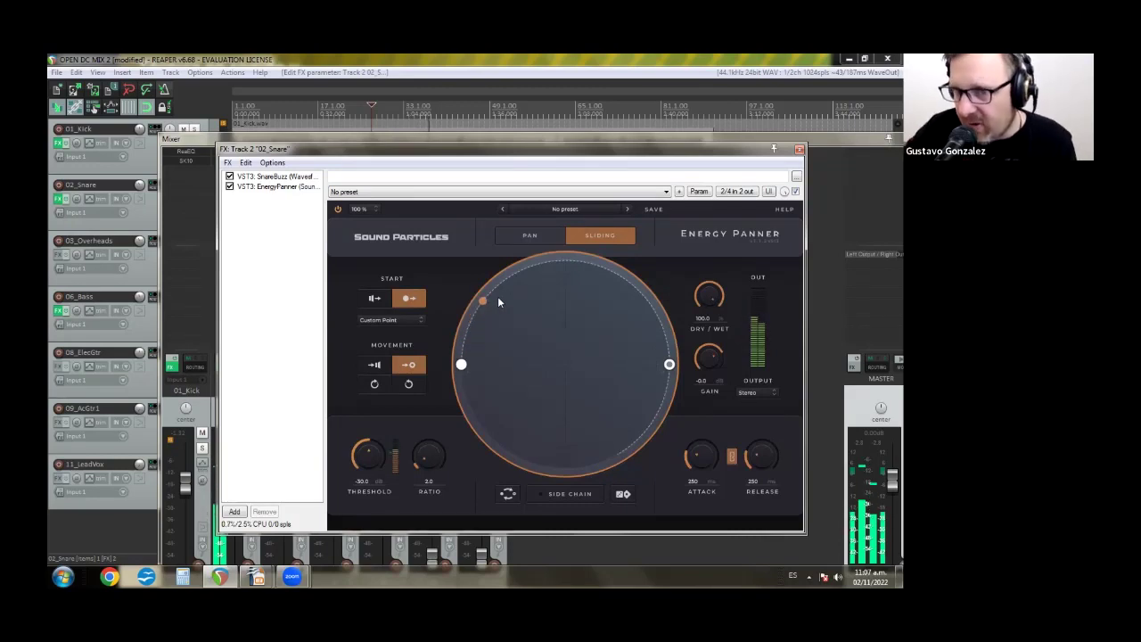
click(558, 211)
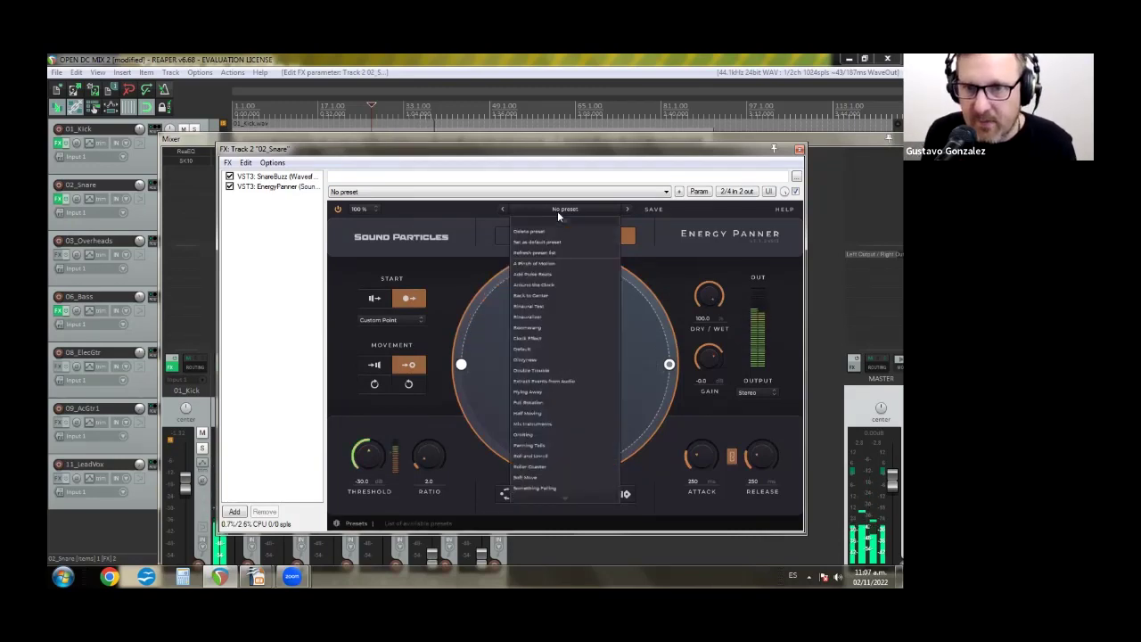
click(556, 329)
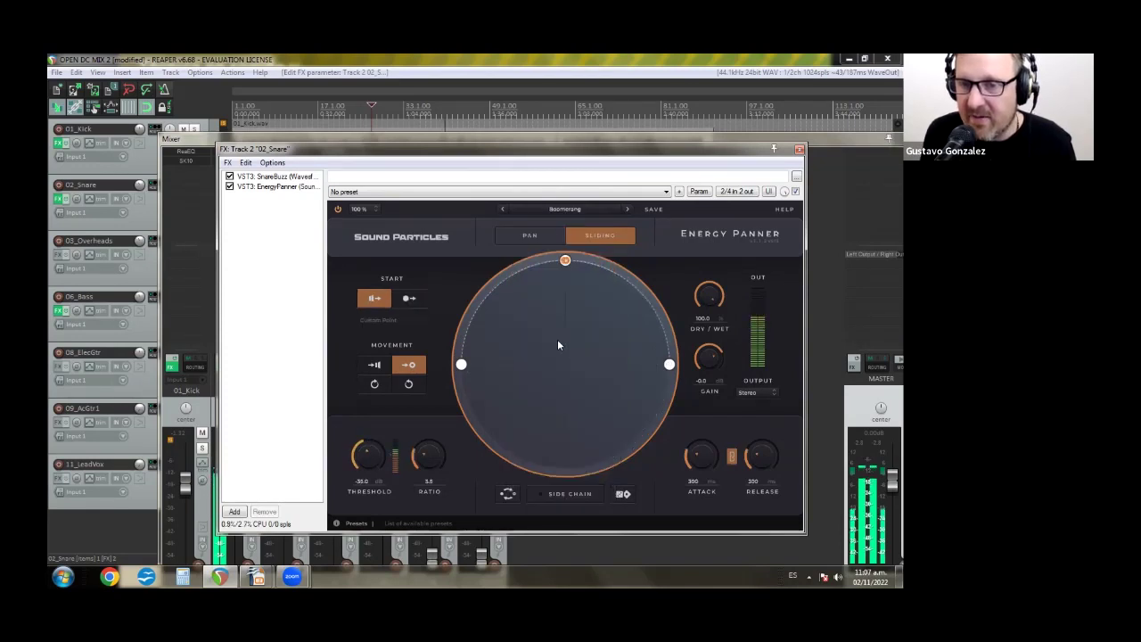
click(571, 211)
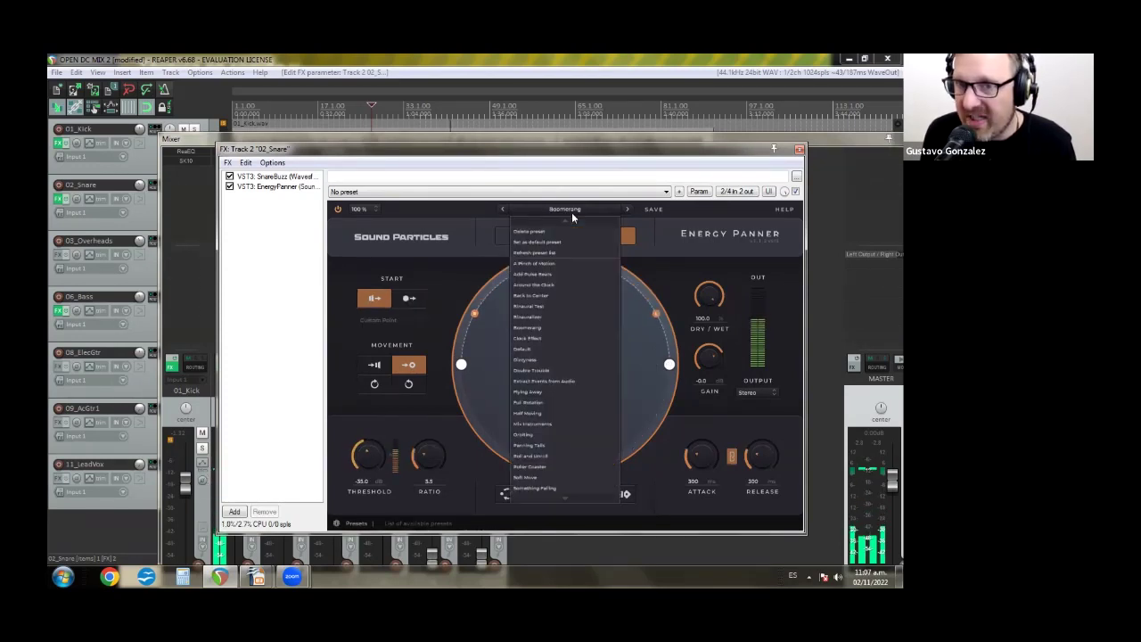
click(565, 391)
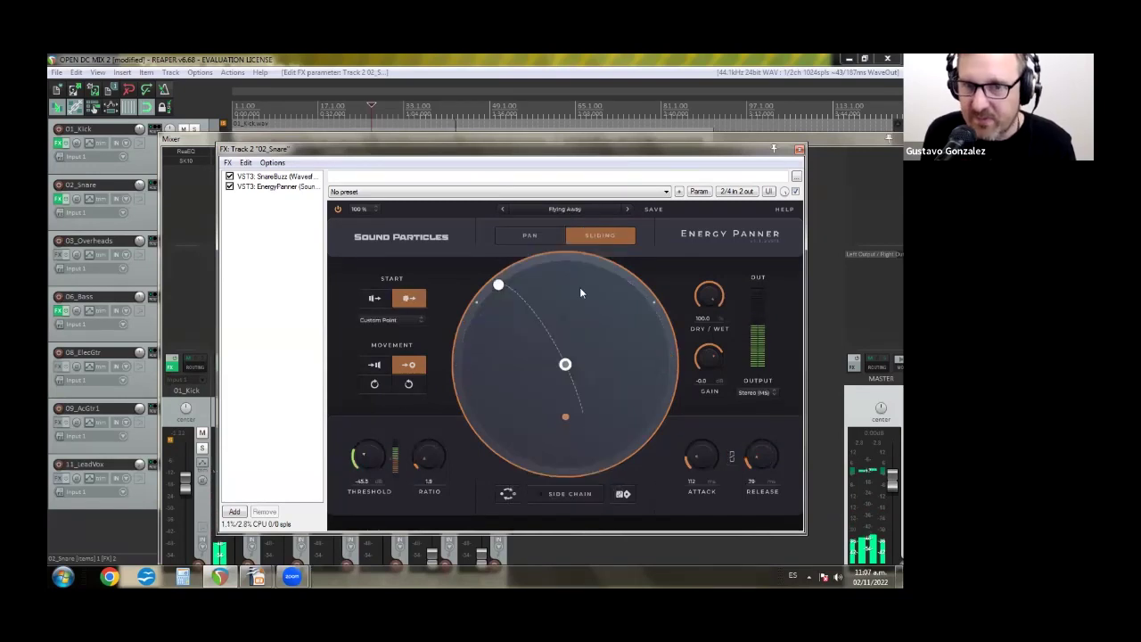
click(574, 213)
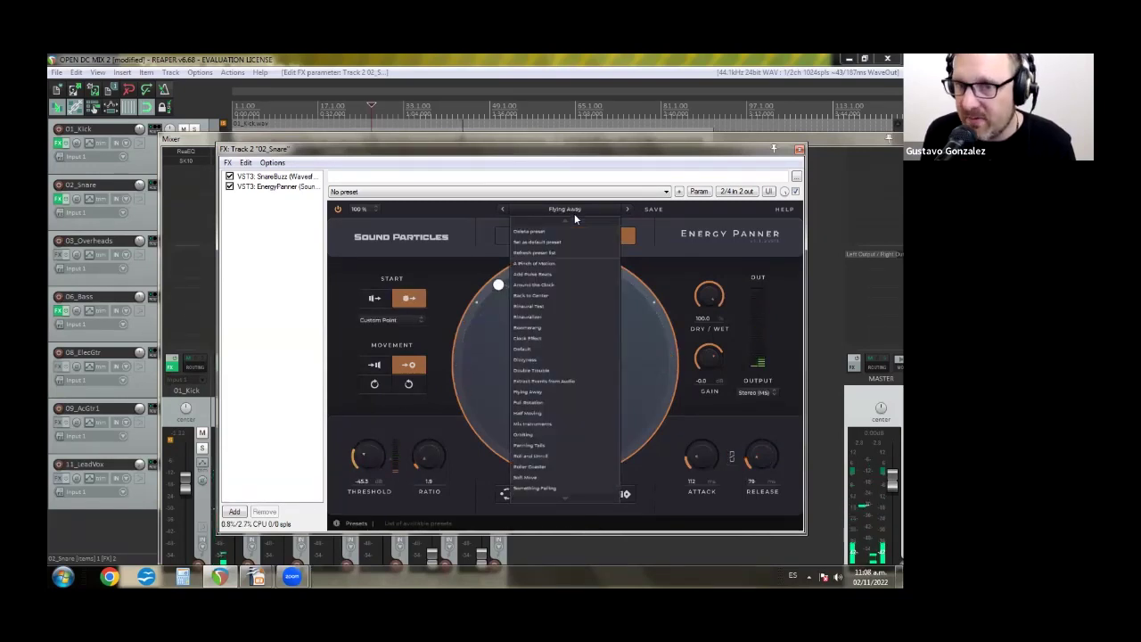
click(551, 338)
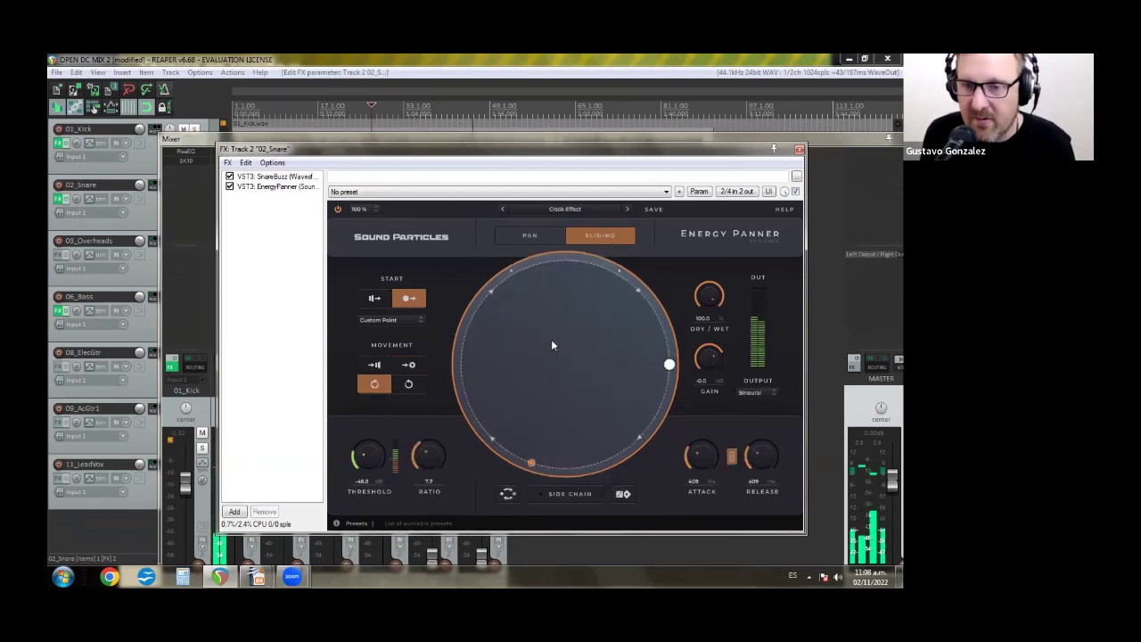
Step: Audition the Energy Panner presets Binauralizer, Boomerang and A Pinch of Motion on the playing snare, and settle on Binauralizer
click(569, 214)
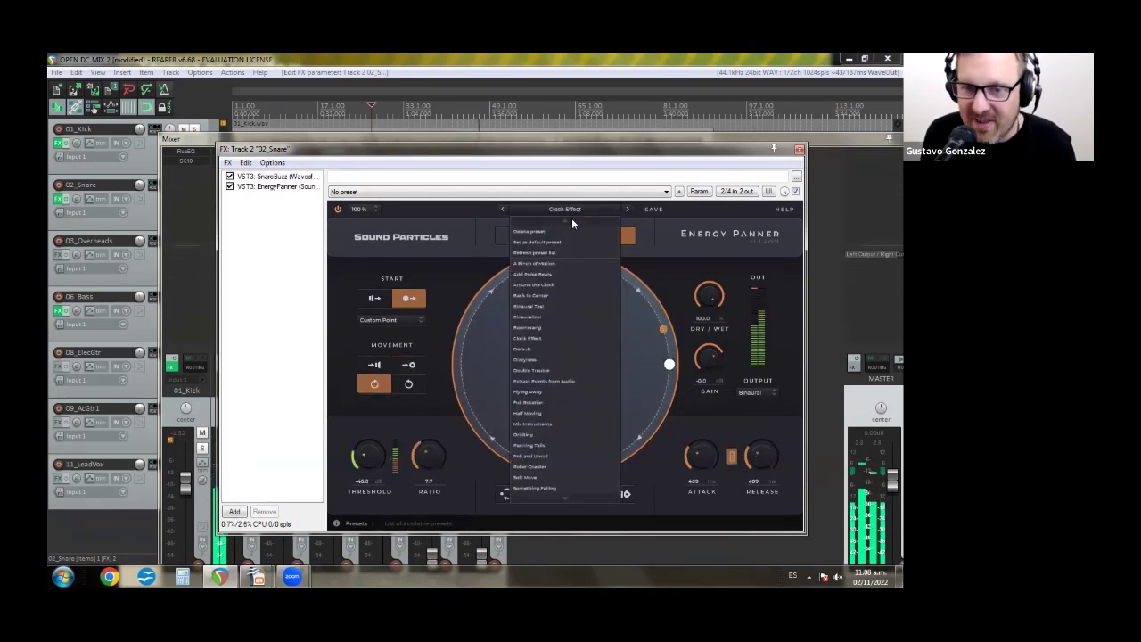
click(571, 316)
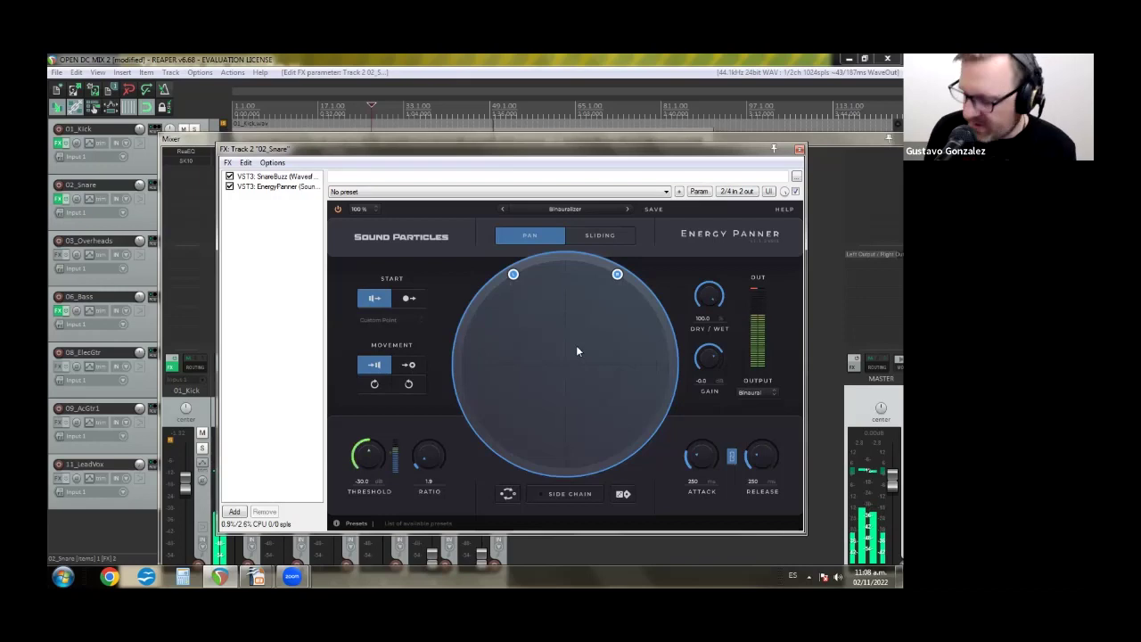
click(617, 208)
click(614, 214)
click(628, 209)
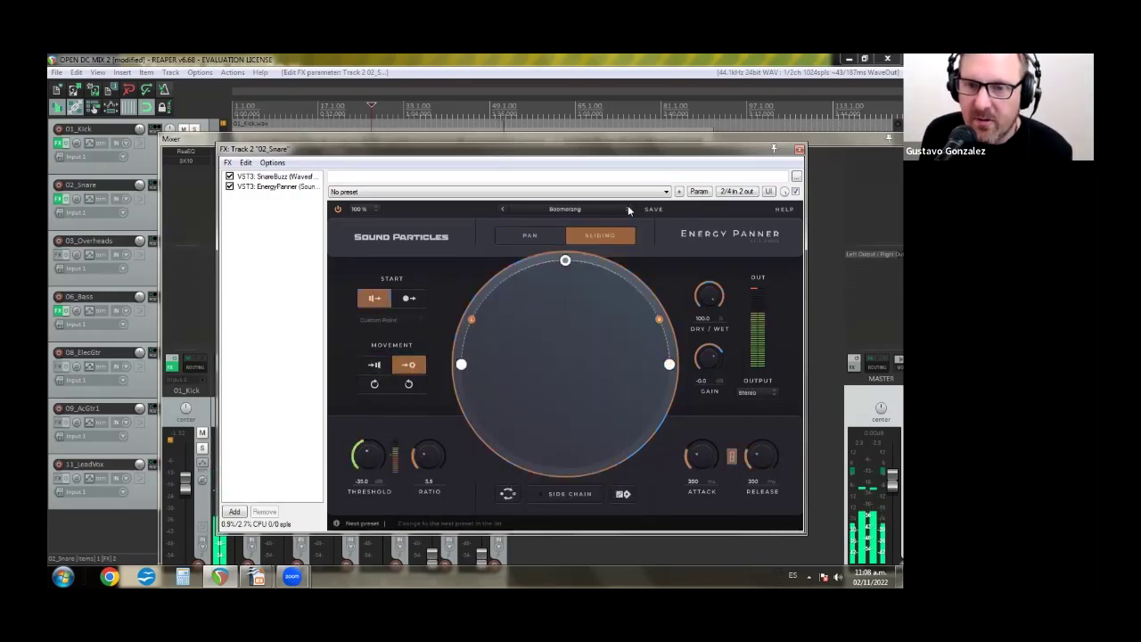
click(594, 210)
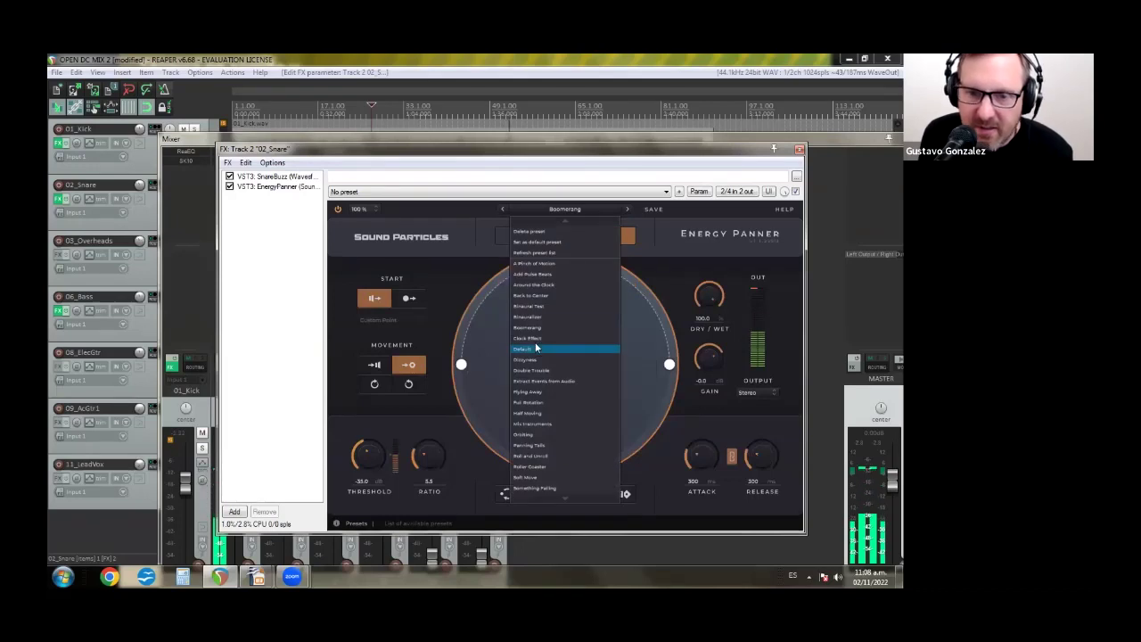
click(539, 264)
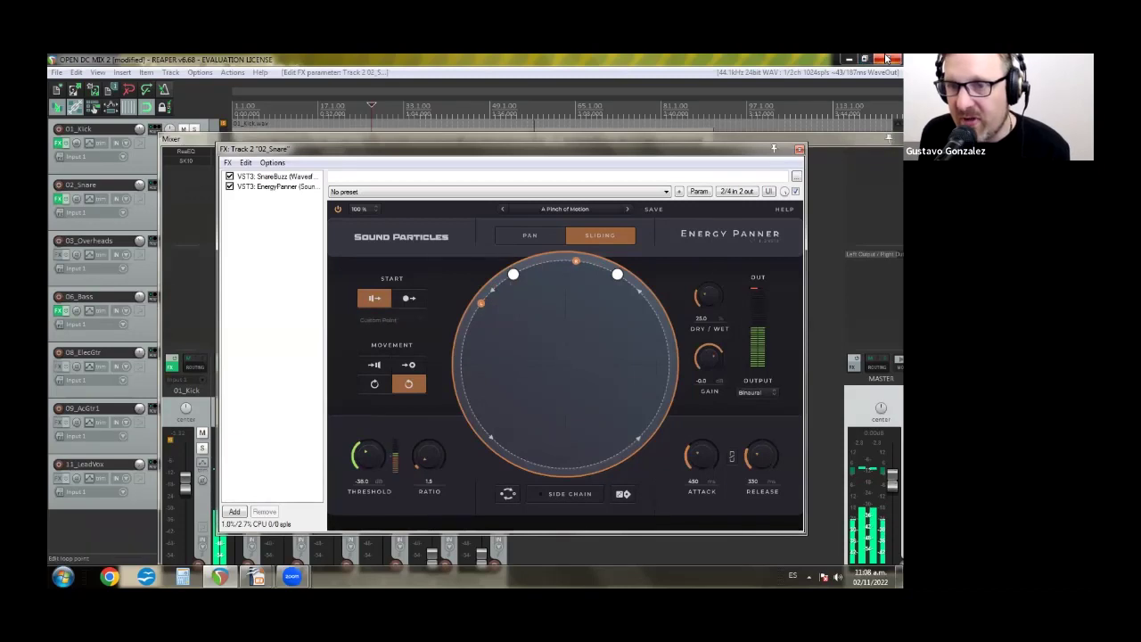
click(592, 210)
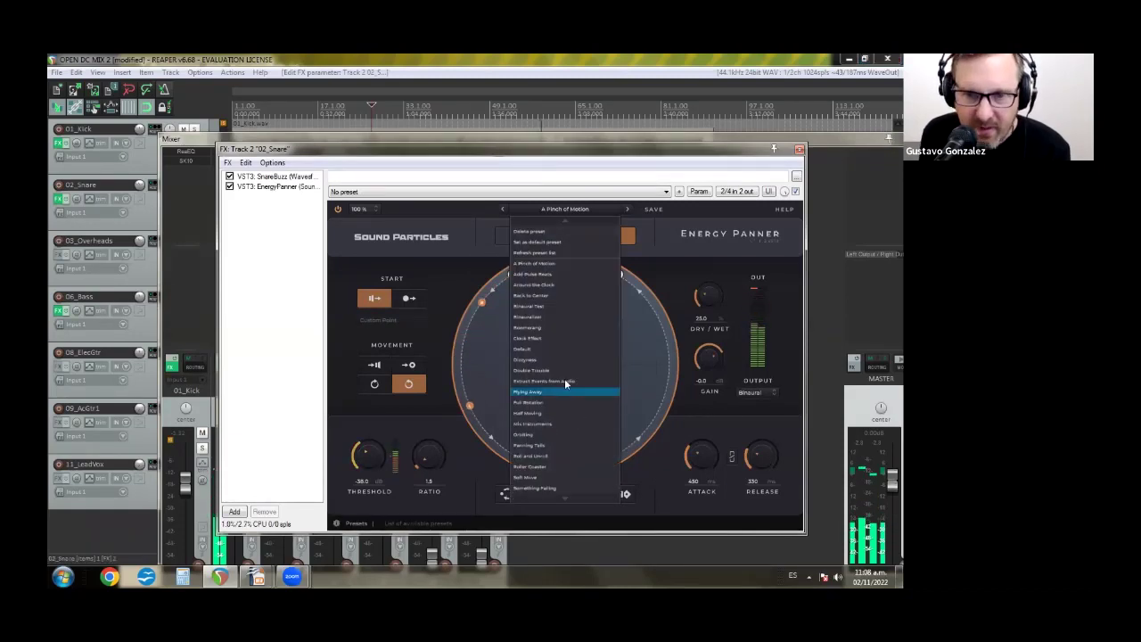
click(551, 317)
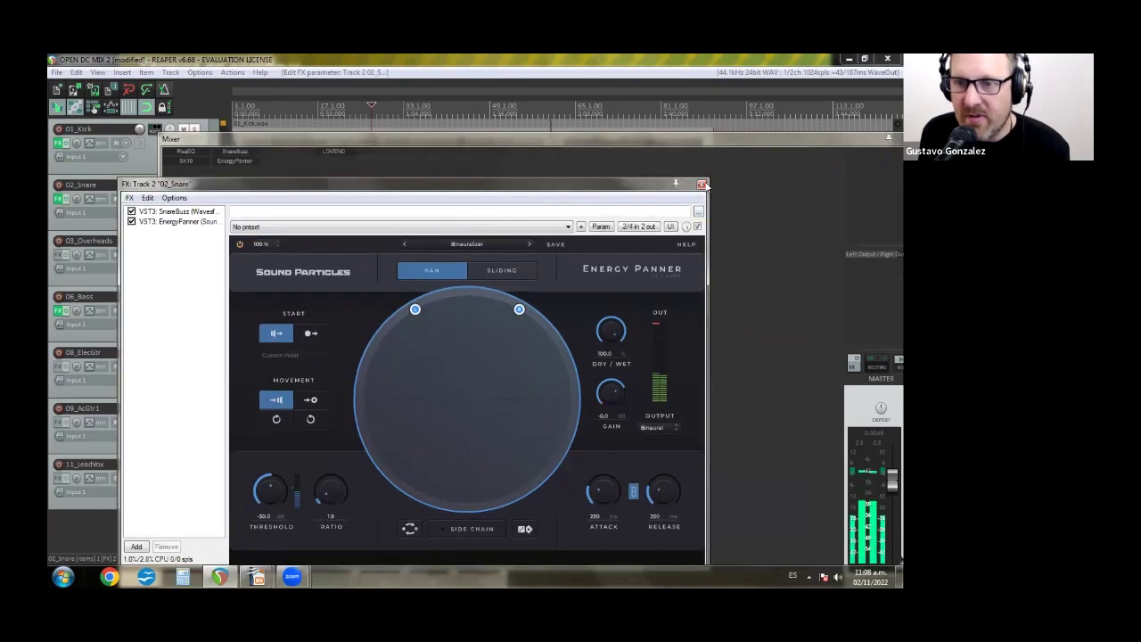
Step: Close the snare's FX window, unsolo 02_Snare, and reposition the mixer window while the full mix plays
click(701, 181)
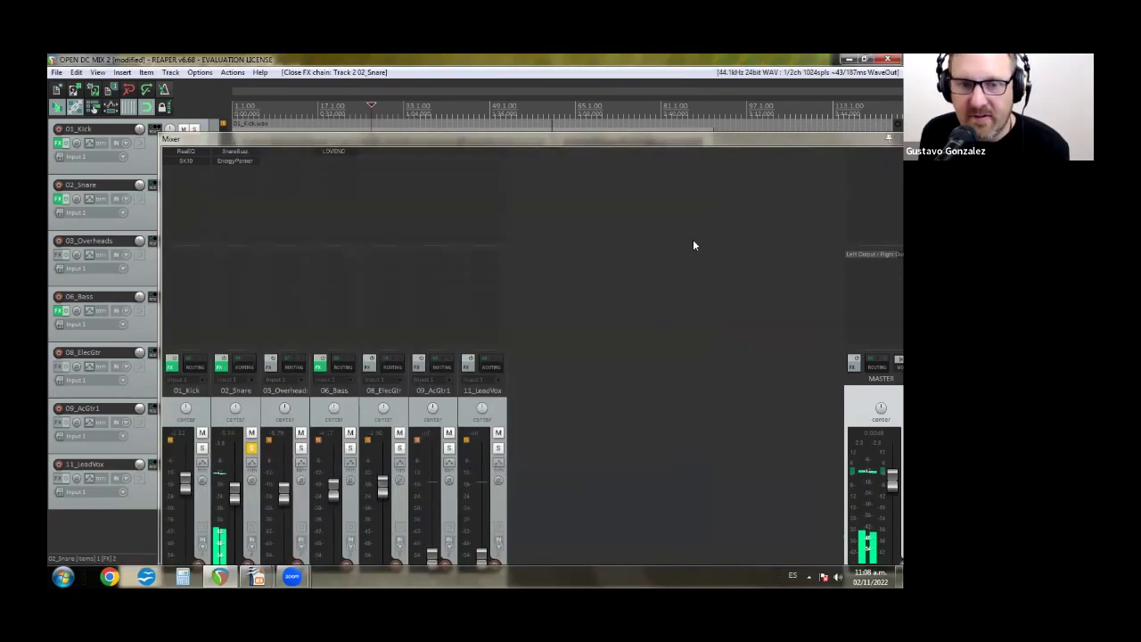
click(251, 447)
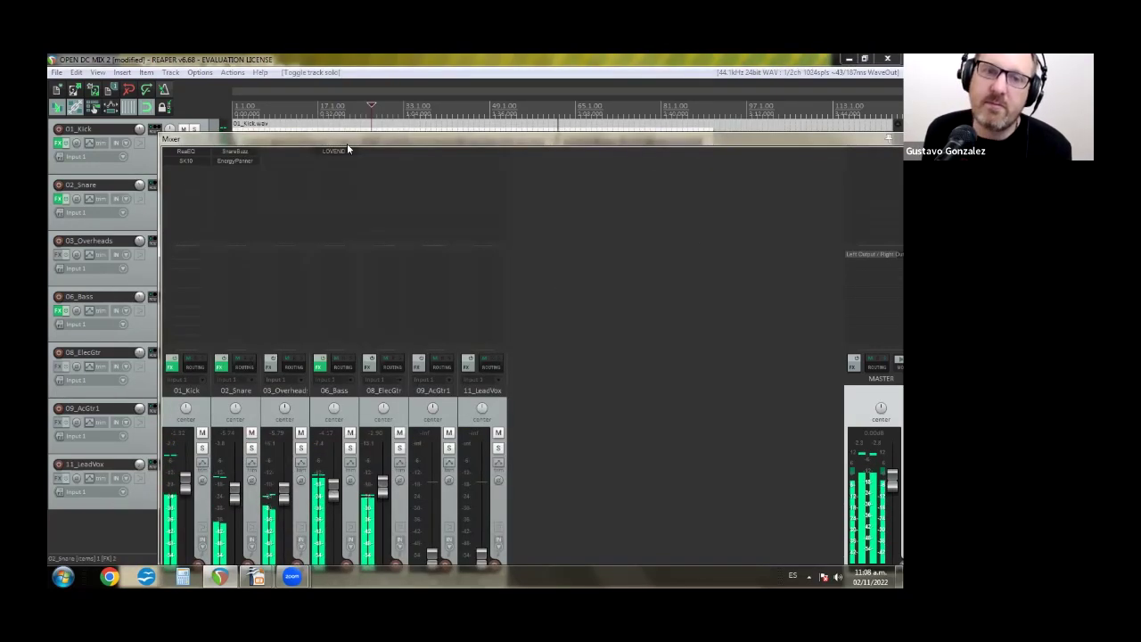
drag(348, 141, 426, 139)
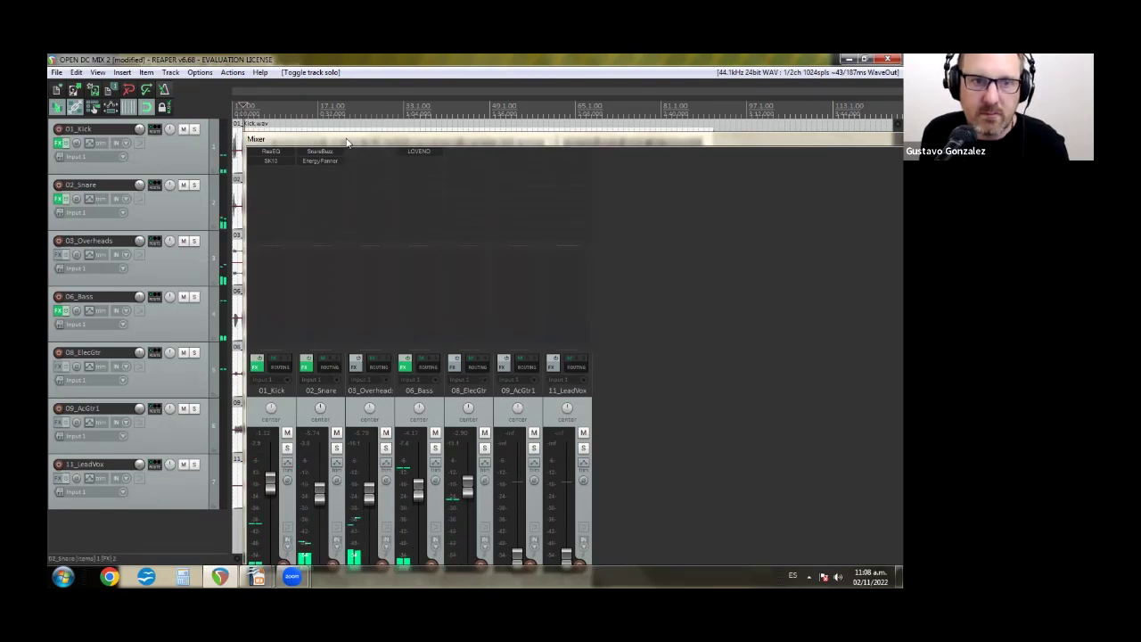
drag(346, 142, 405, 133)
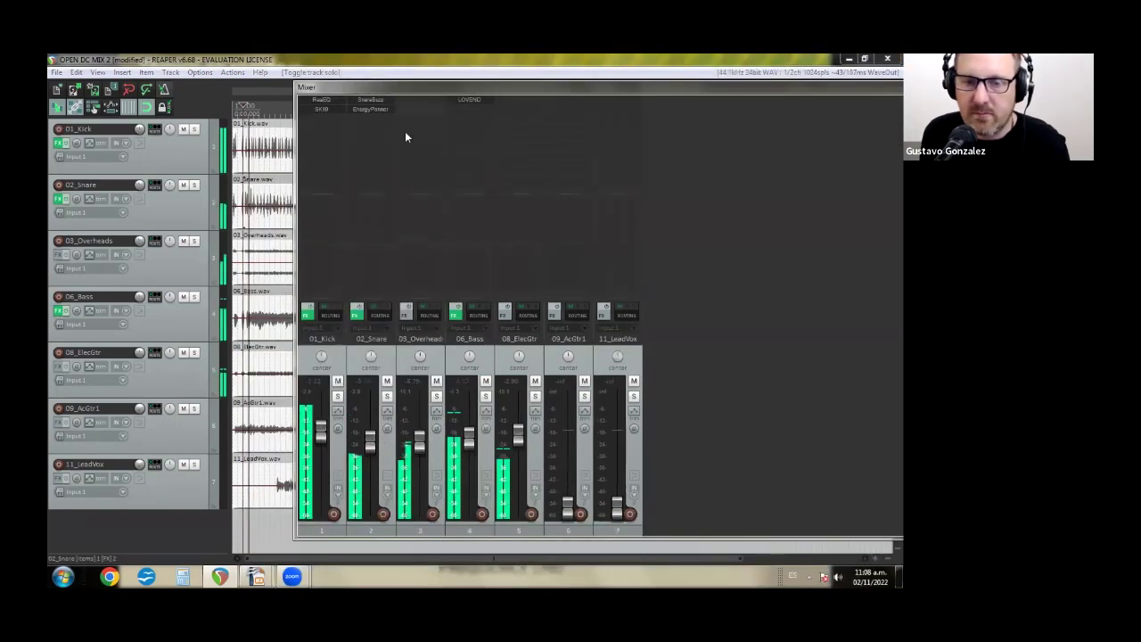
double_click(803, 89)
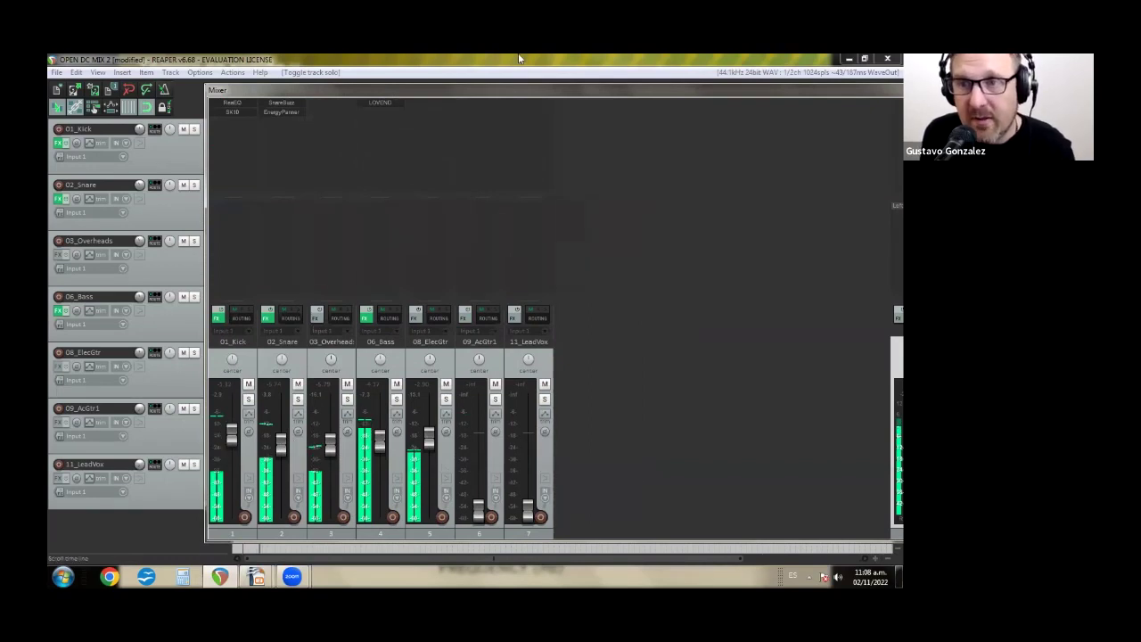
Step: Compare the playing mix with and without processing by bypassing and re-enabling the effects on 01_Kick, 02_Snare and 06_Bass
click(220, 314)
click(263, 314)
click(365, 314)
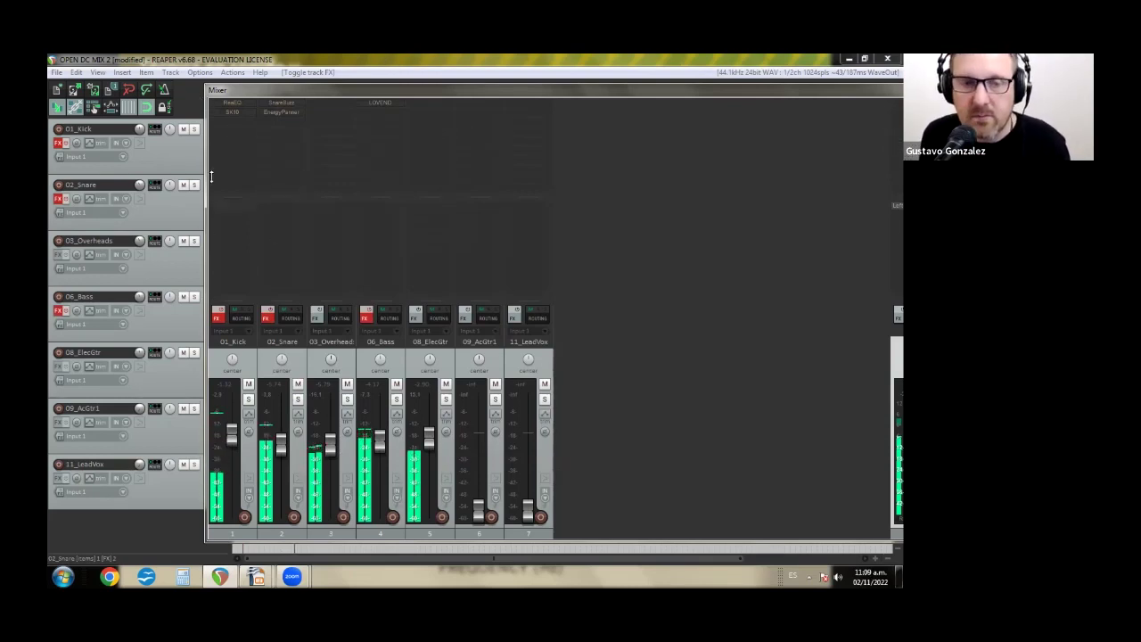
click(217, 316)
click(266, 315)
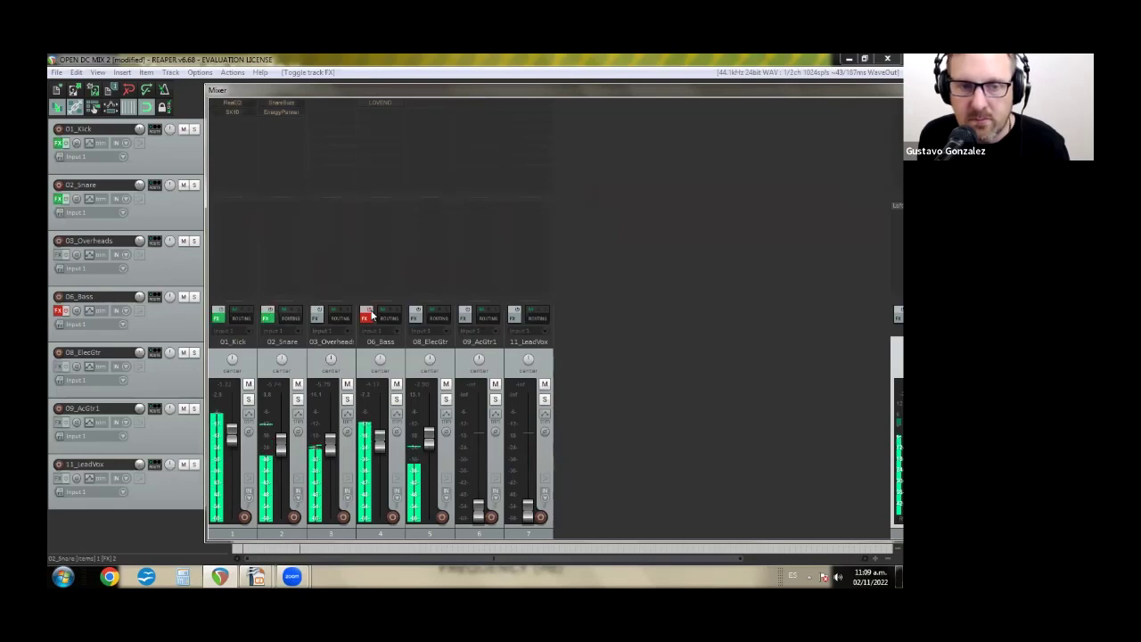
click(365, 316)
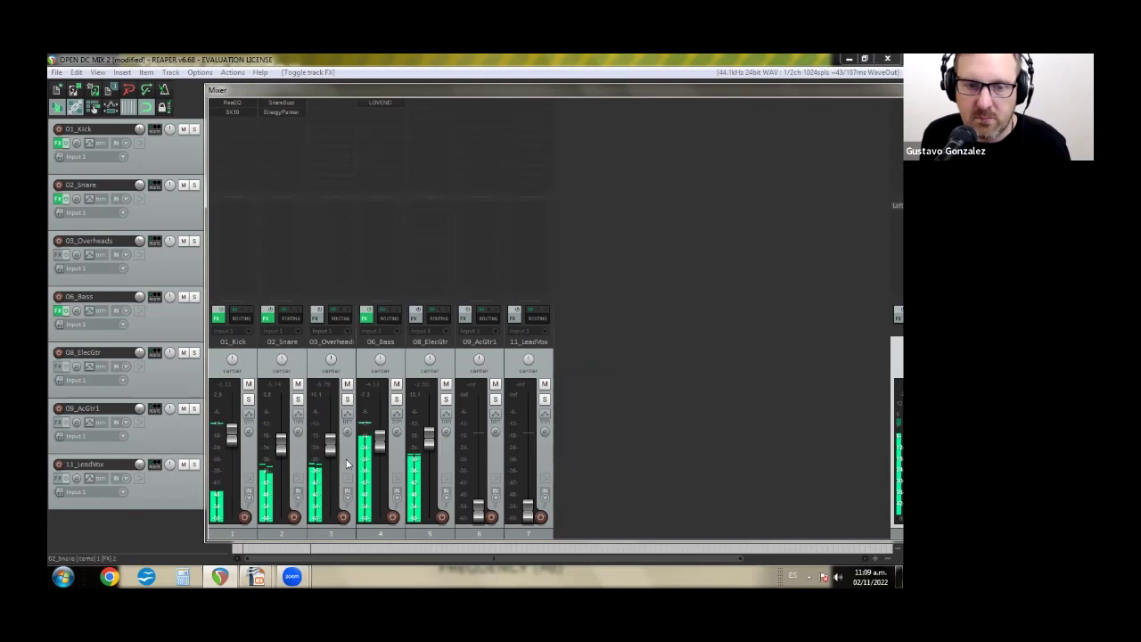
Step: Lower the 06_Bass volume slightly and shift the mixer window to show the master channel
click(377, 455)
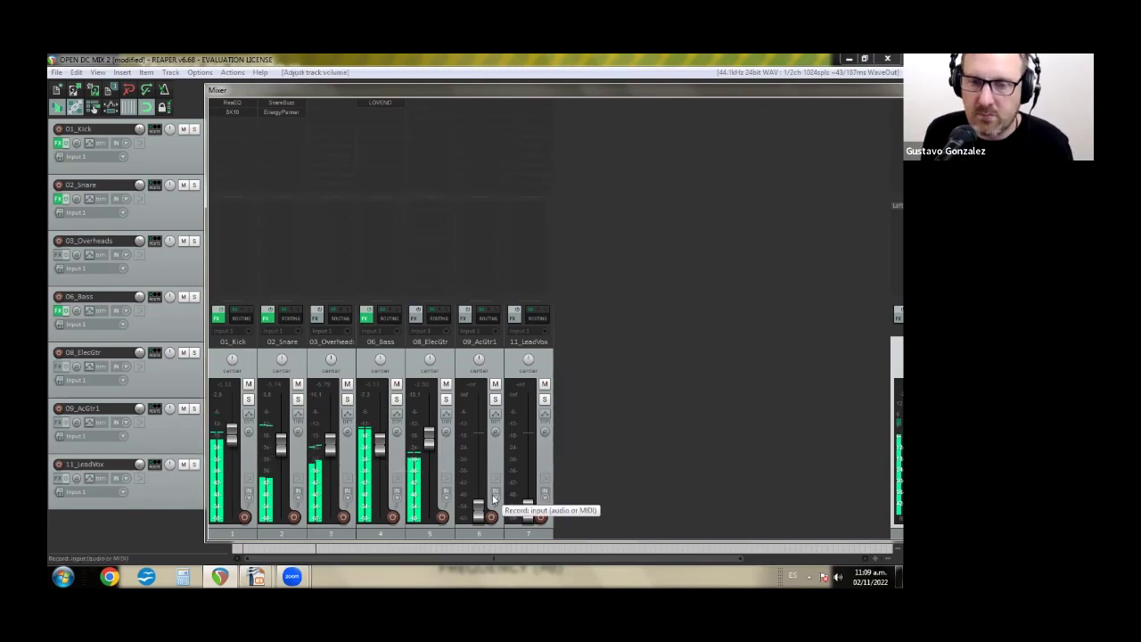
double_click(547, 98)
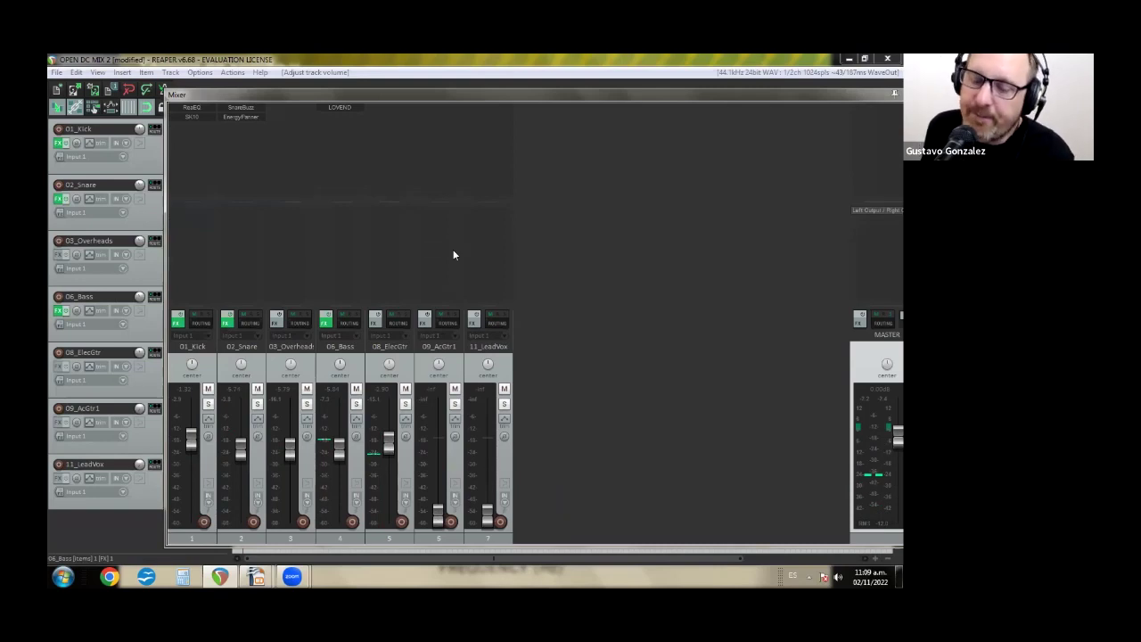
Step: Switch to the class slide presentation and go to the amplifier slide with Entrada, Salida and Ganancia
mouse_move(256, 576)
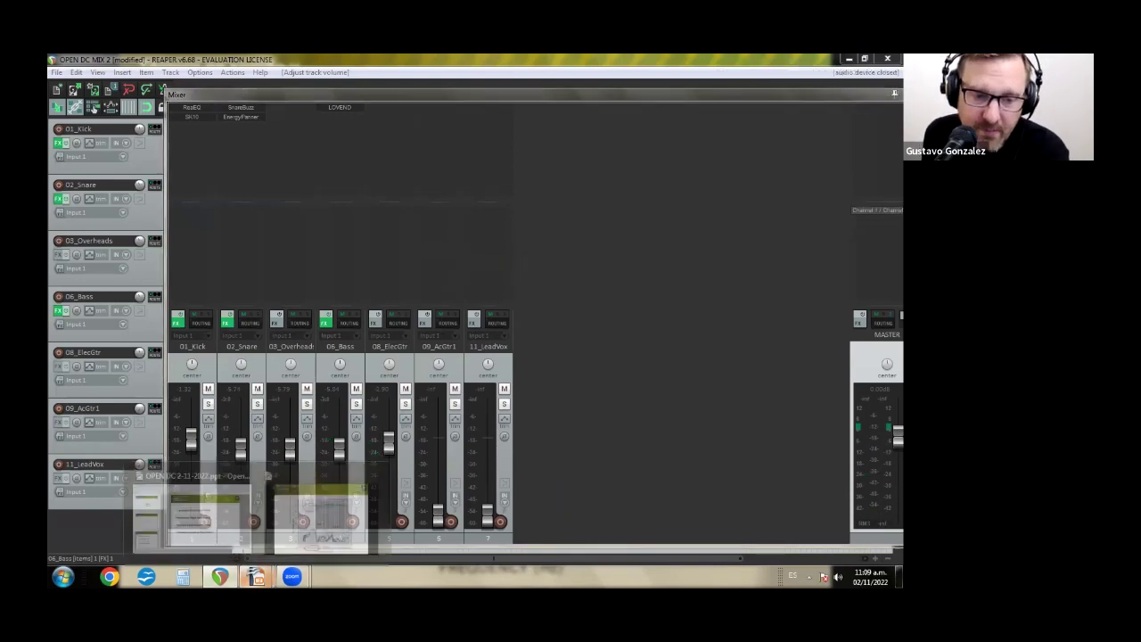
click(291, 526)
key(Right)
key(Right)
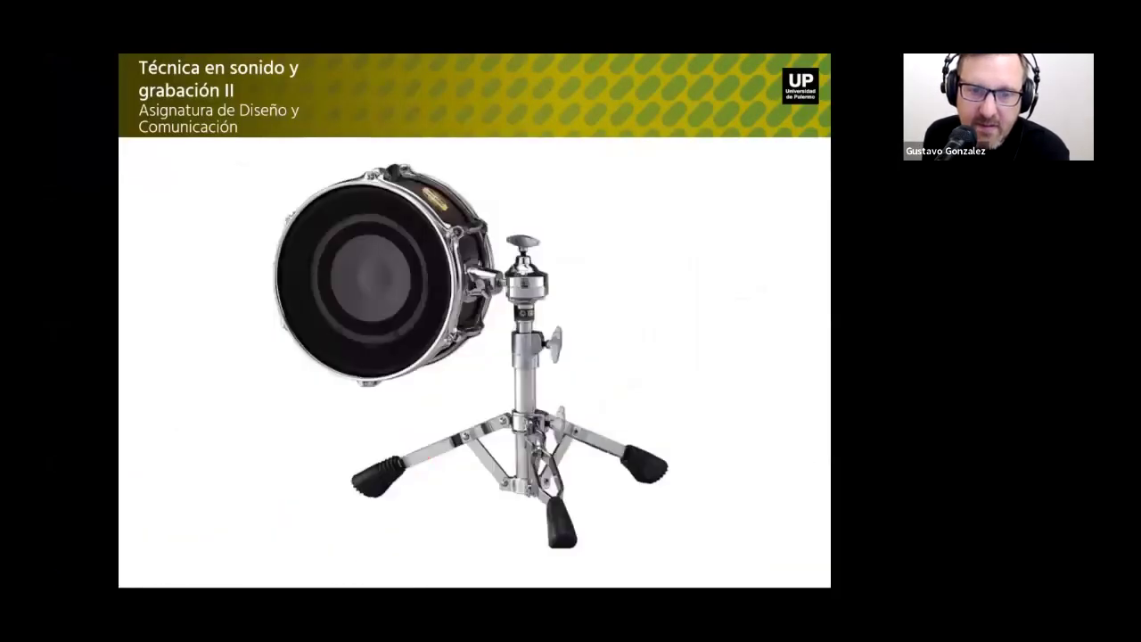
key(Right)
key(Right)
key(Right)
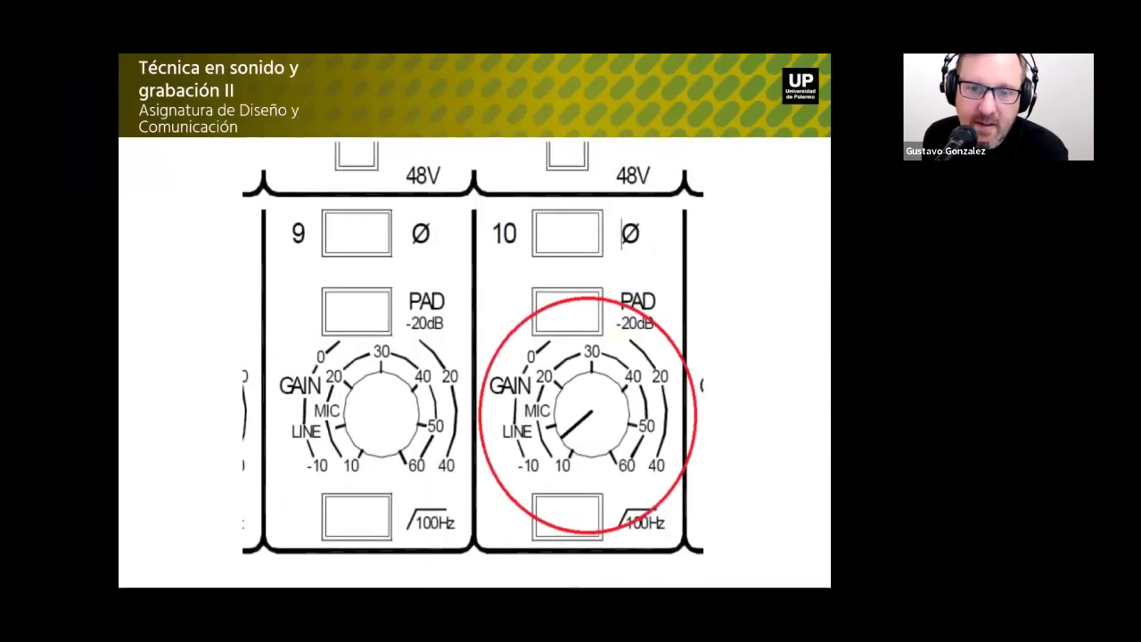
key(Left)
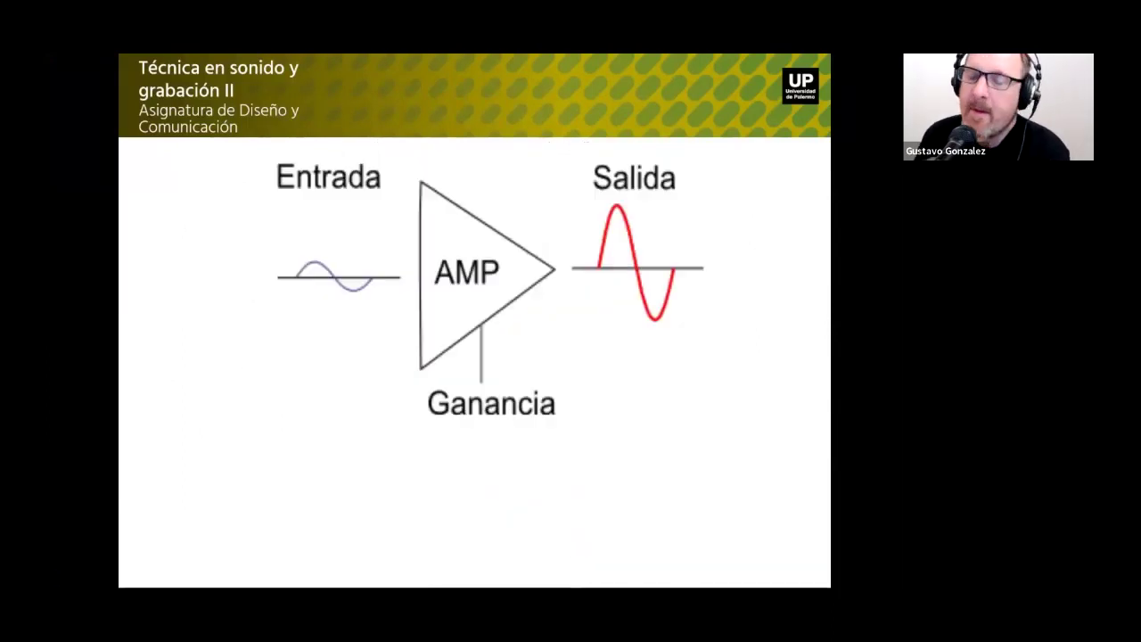
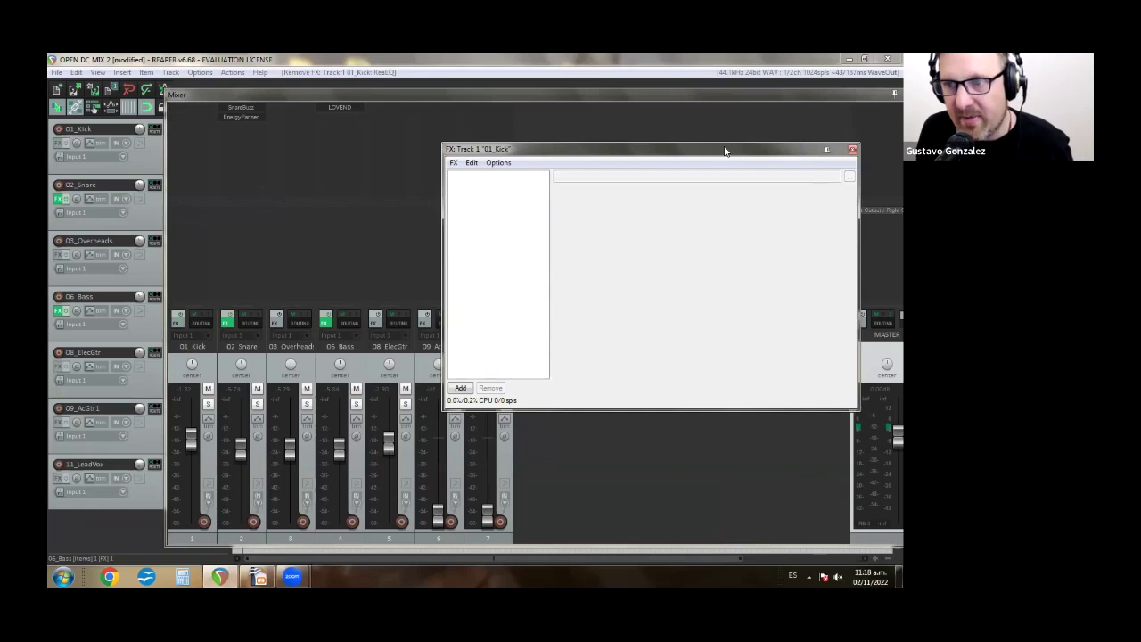
Step: Remove EnergyPanner and SnareBuzz from the 02_Snare track, and close the kick and snare FX windows
click(226, 322)
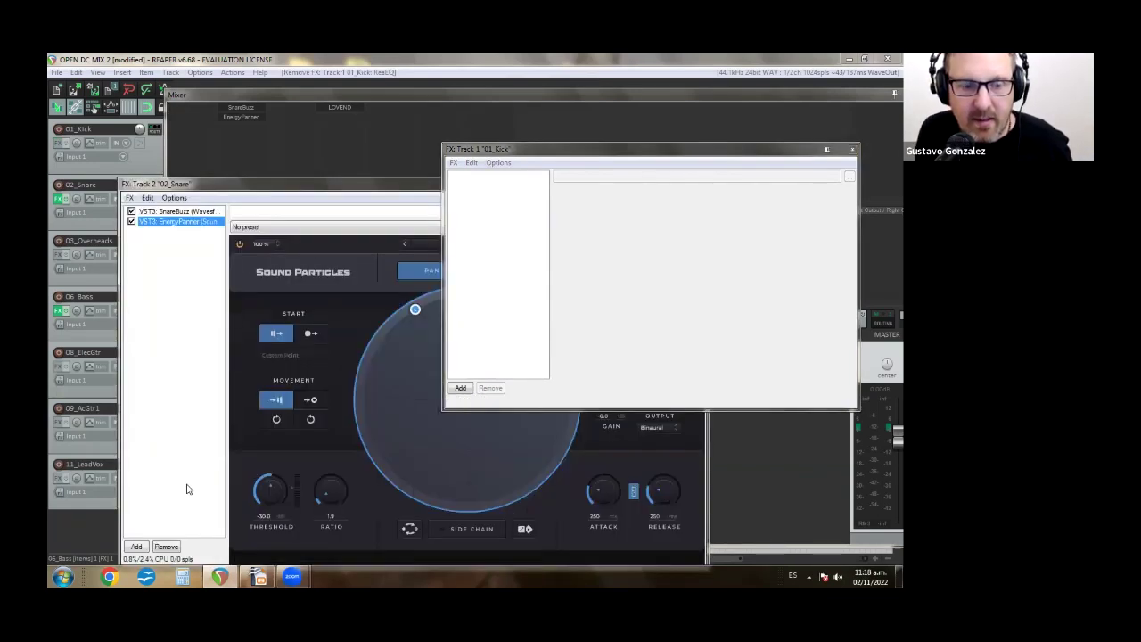
click(166, 546)
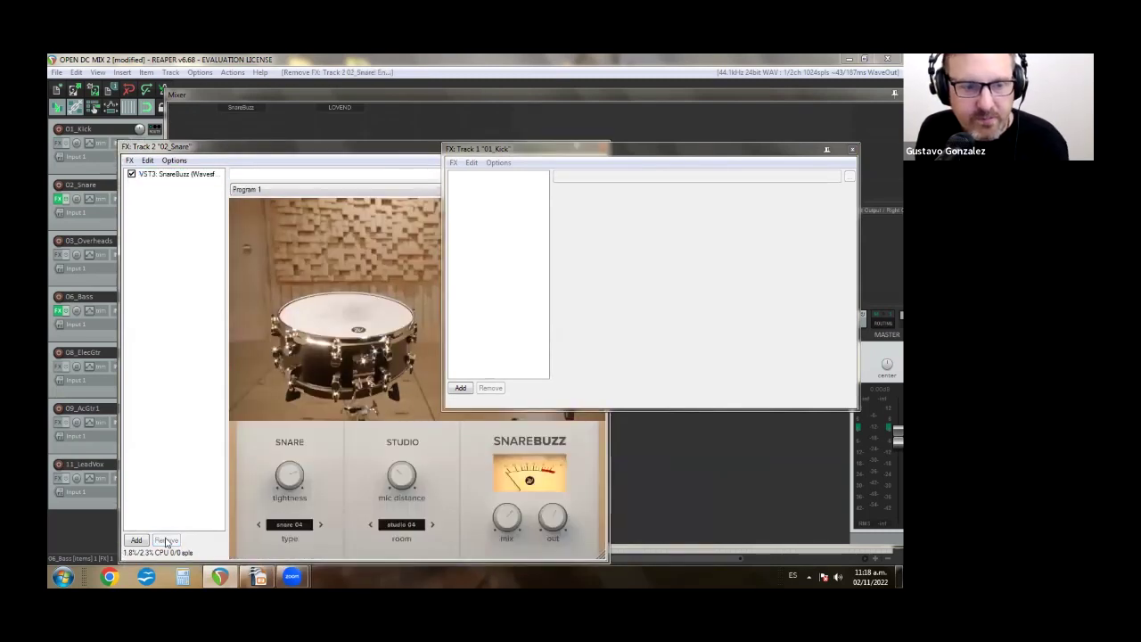
click(177, 175)
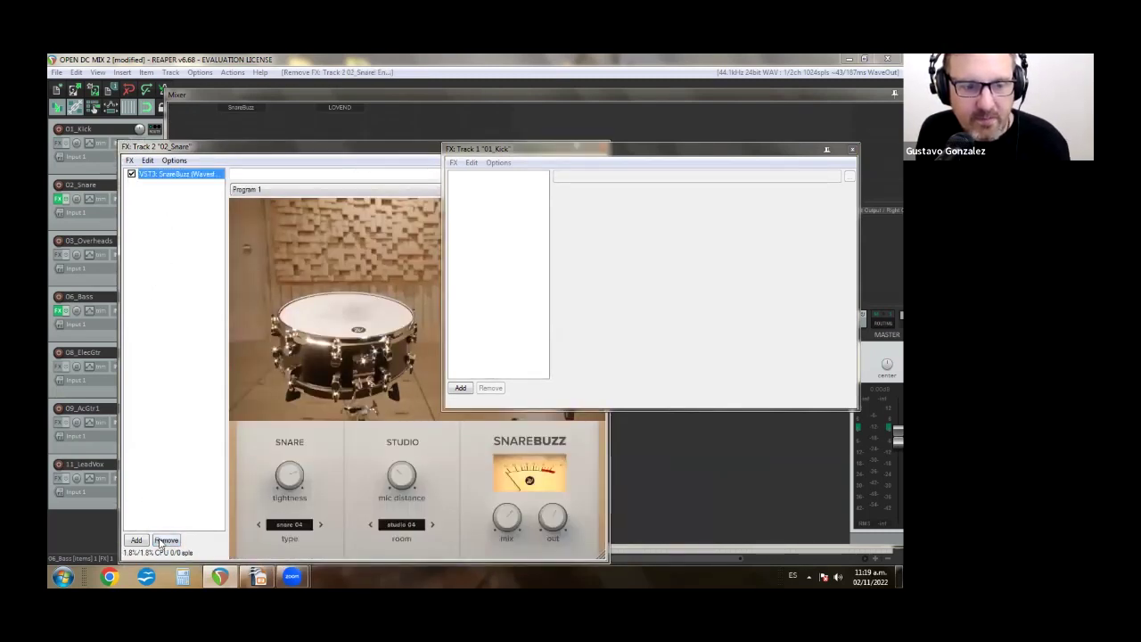
click(166, 540)
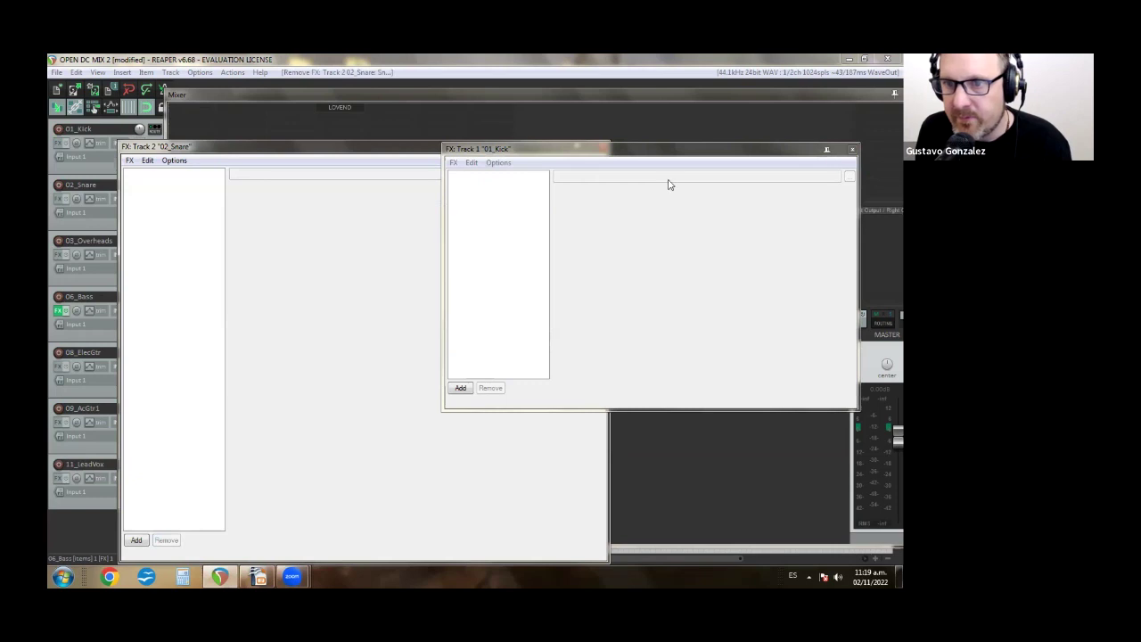
key(Escape)
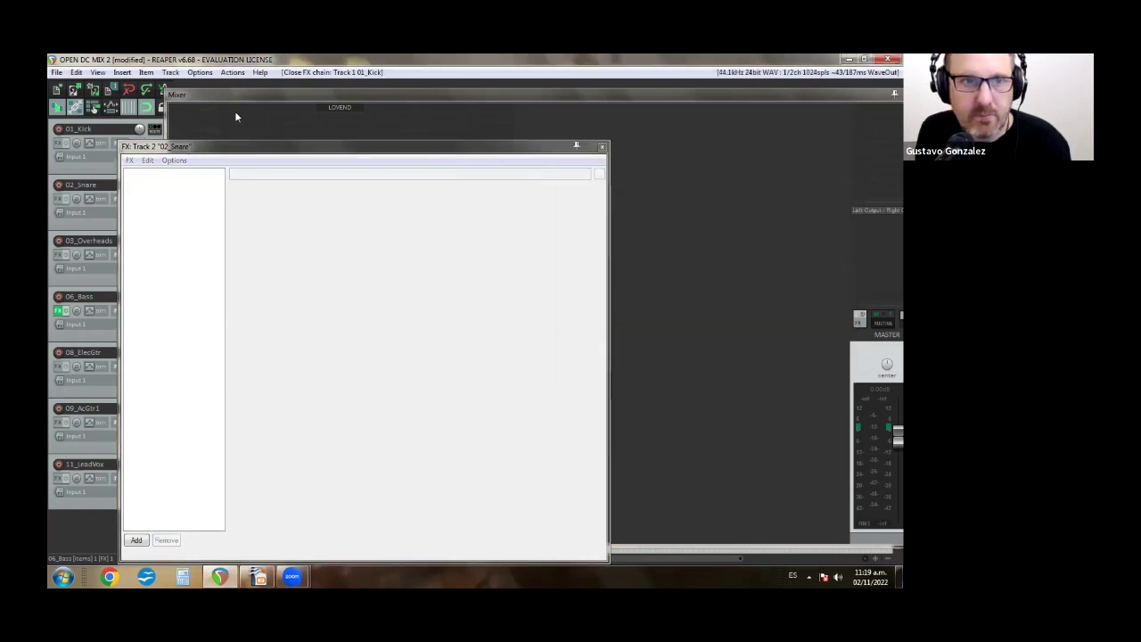
click(602, 147)
Step: Remove the LOVEND plug-in from the 06_Bass track and close its FX window
click(328, 325)
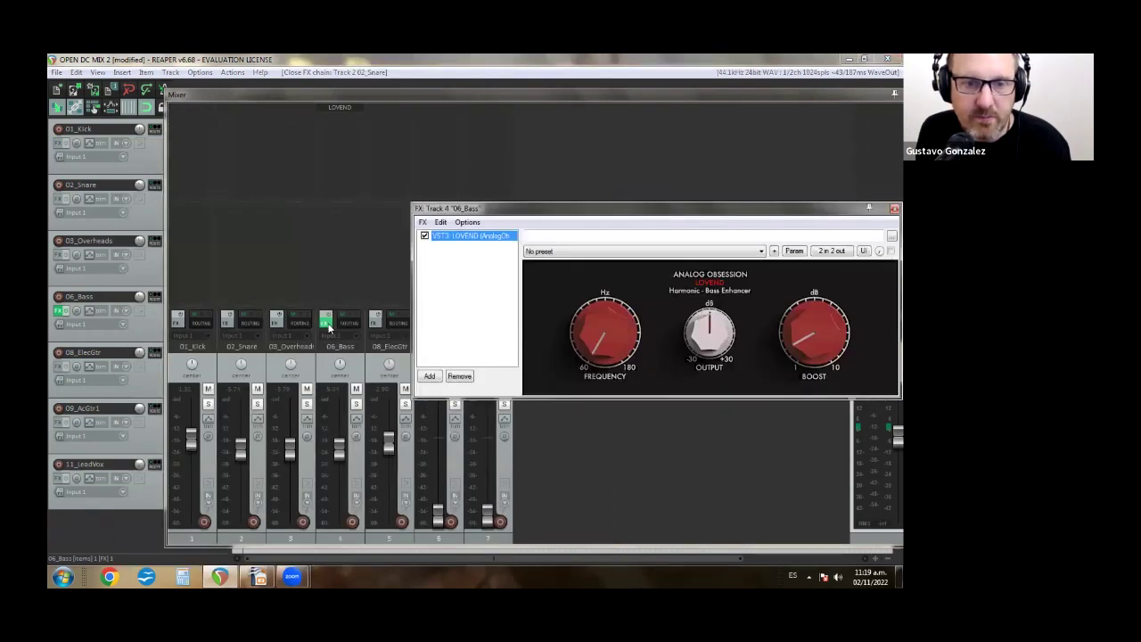
click(459, 375)
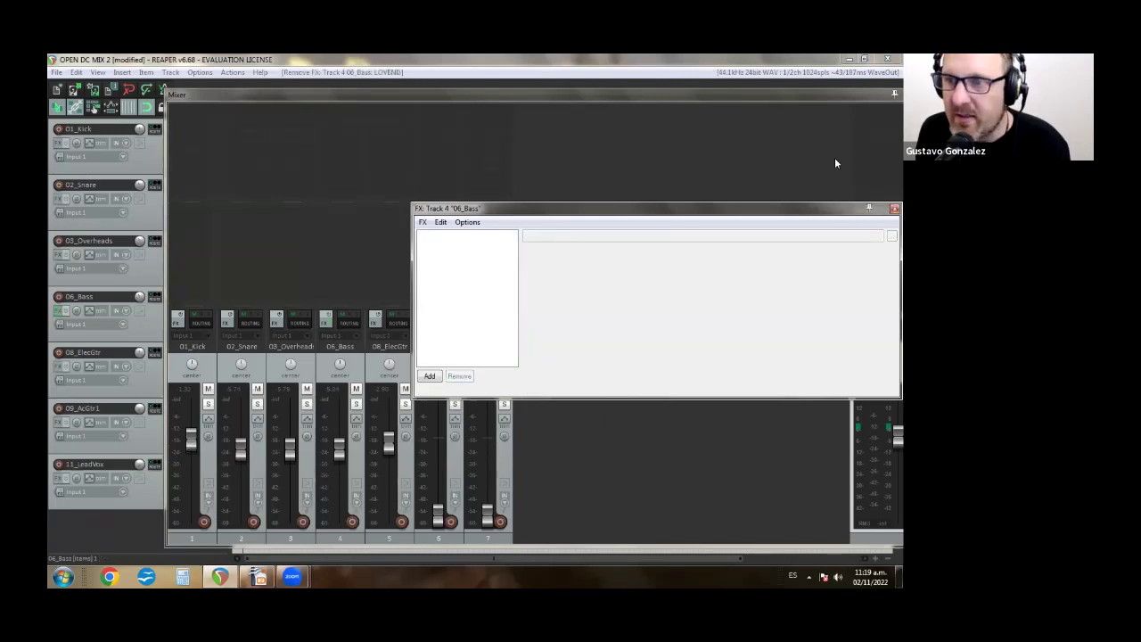
click(893, 208)
Step: Add the VST3 KONSOL (AnalogObsession) plug-in to the 01_Kick track and move its window clear of the channel strips
double_click(204, 105)
text(kONSOL)
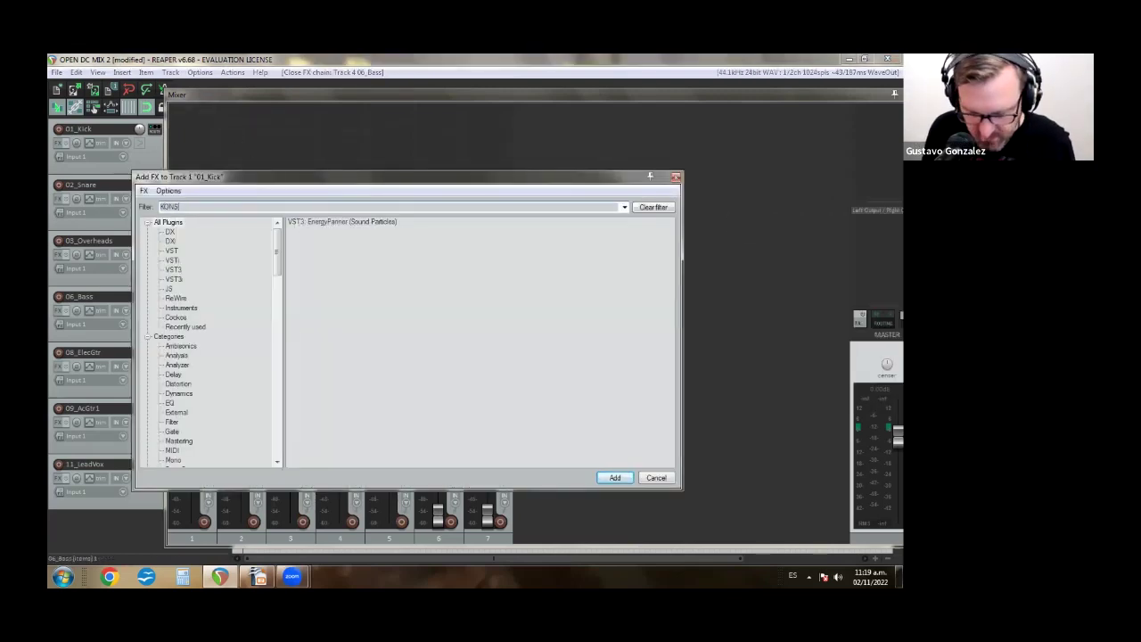
double_click(354, 231)
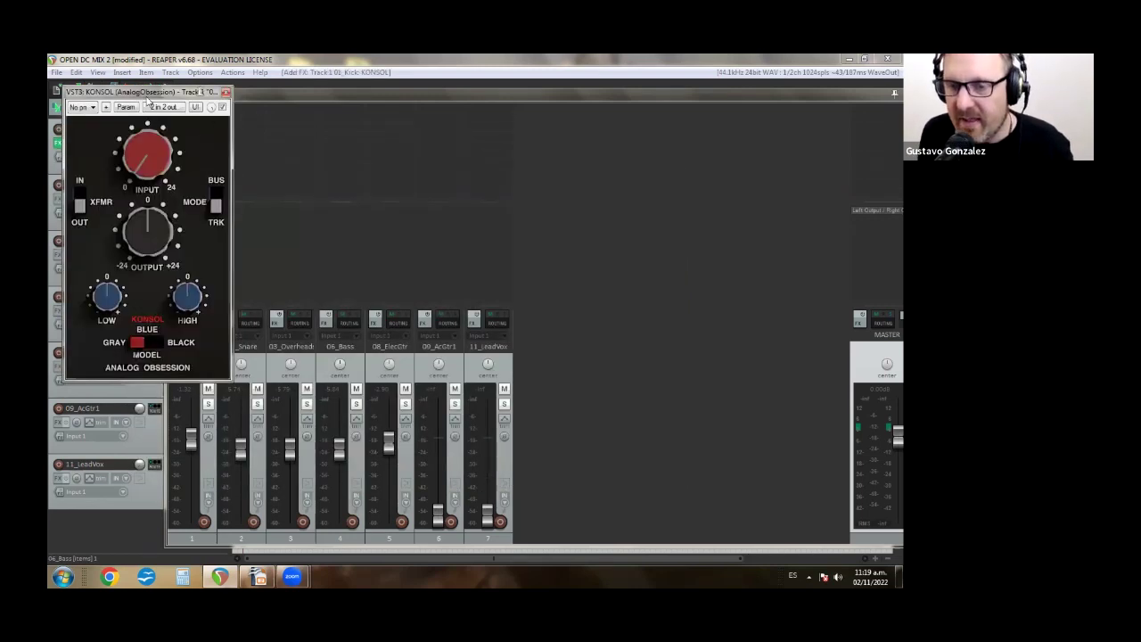
drag(147, 100, 602, 143)
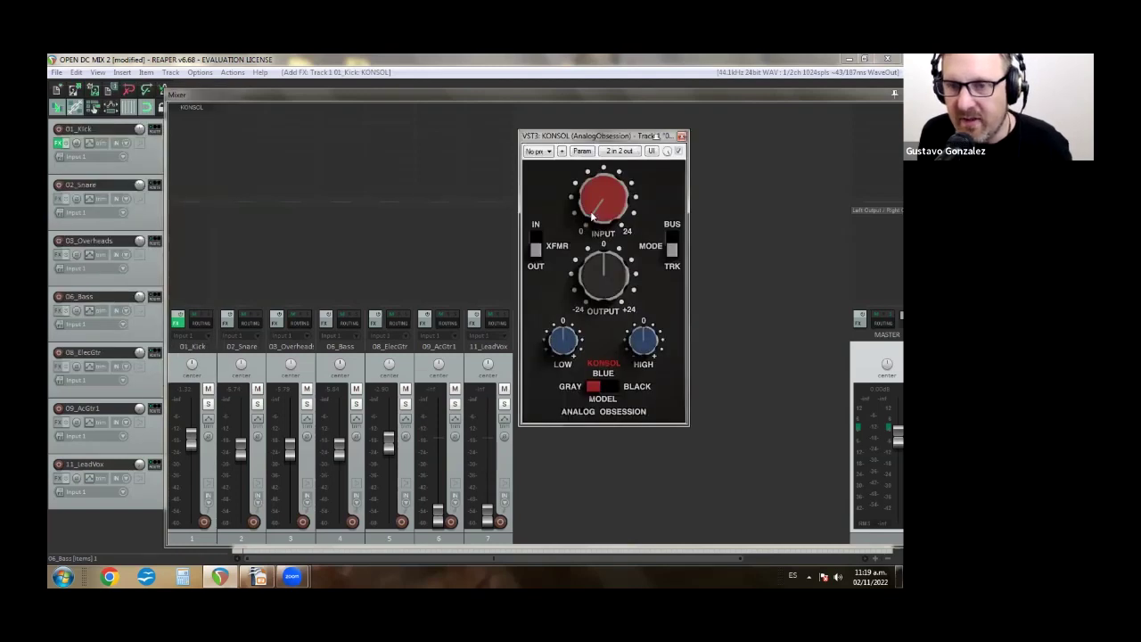
Step: Try out KONSOL's input gain on the kick and switch its XFMR setting to IN
drag(592, 215, 601, 289)
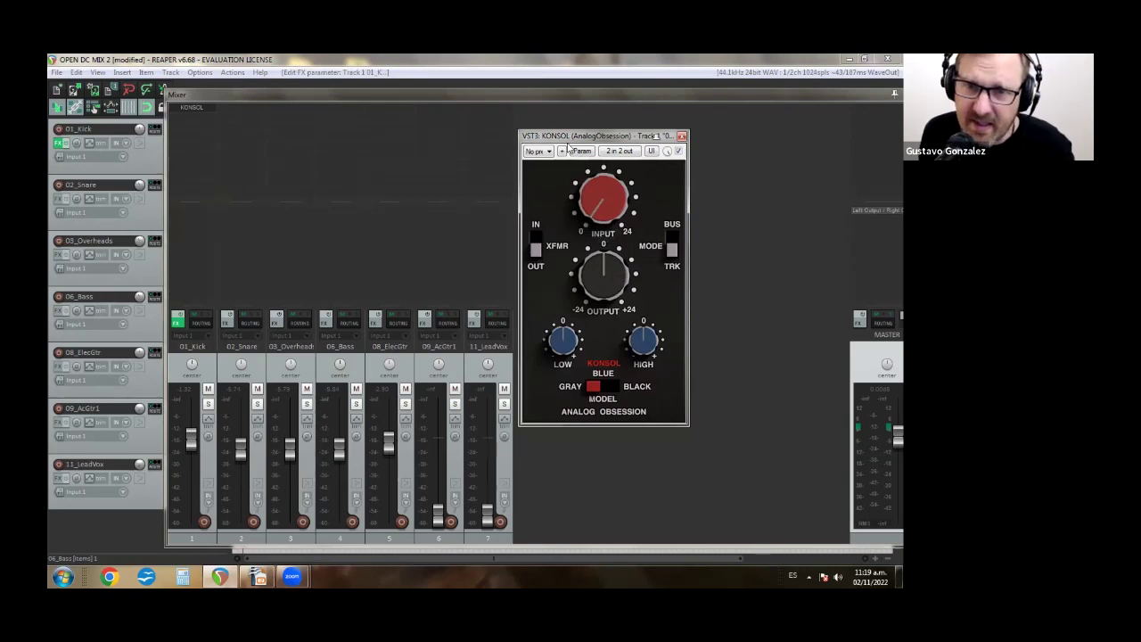
drag(579, 135, 606, 141)
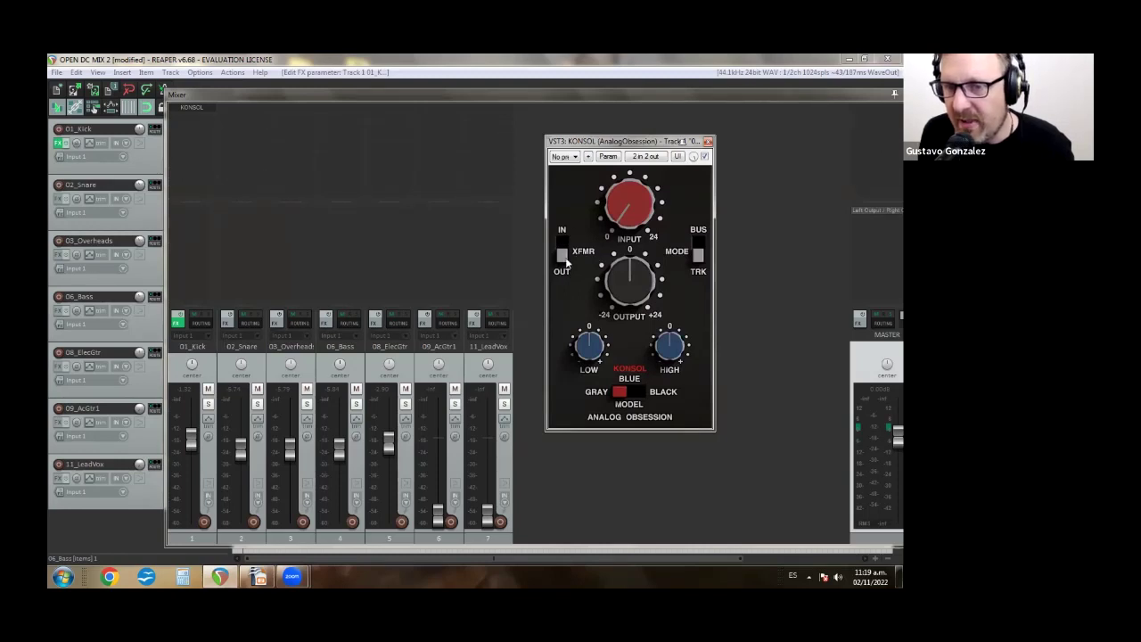
click(565, 250)
click(564, 253)
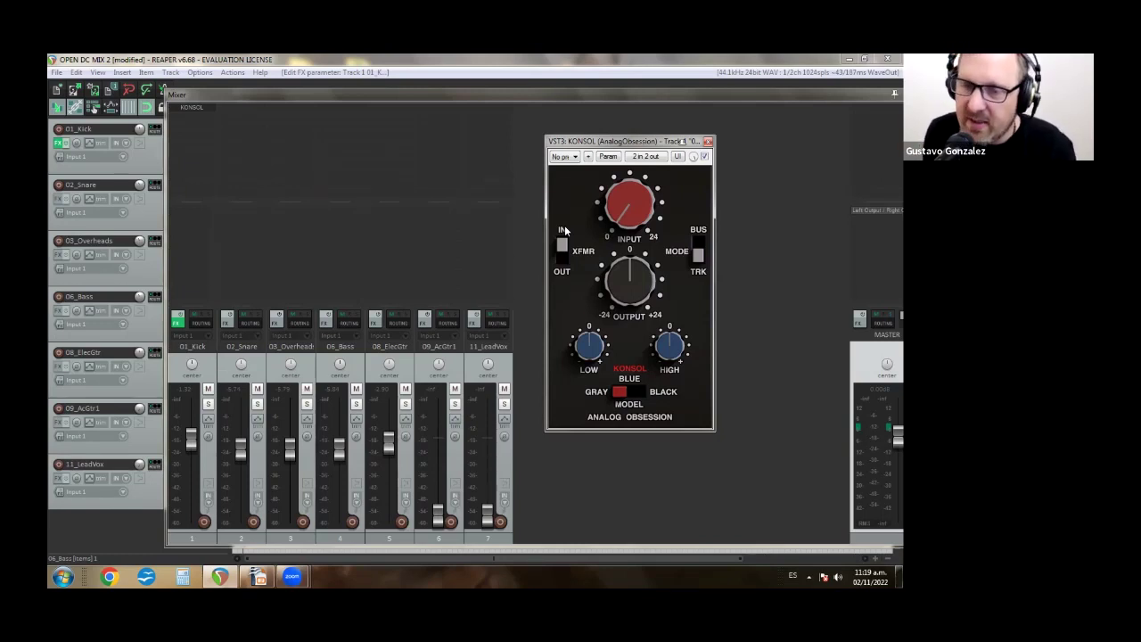
Step: Set the kick KONSOL's XFMR switch to OUT and try its MODE switch between BUS and TRK, leaving it on TRK
click(561, 248)
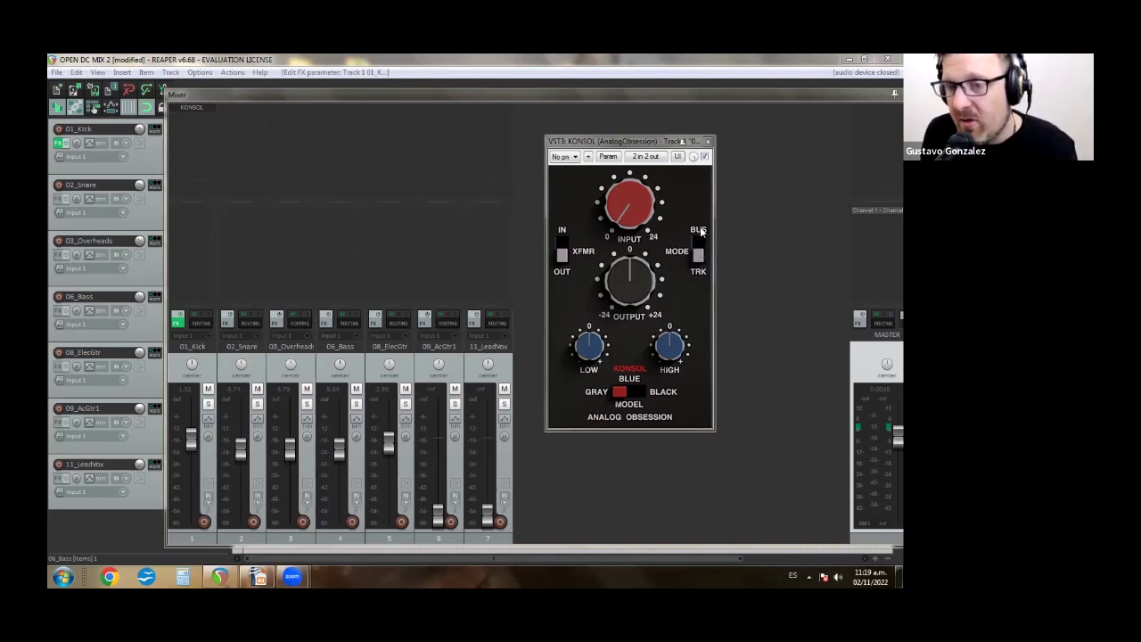
click(699, 255)
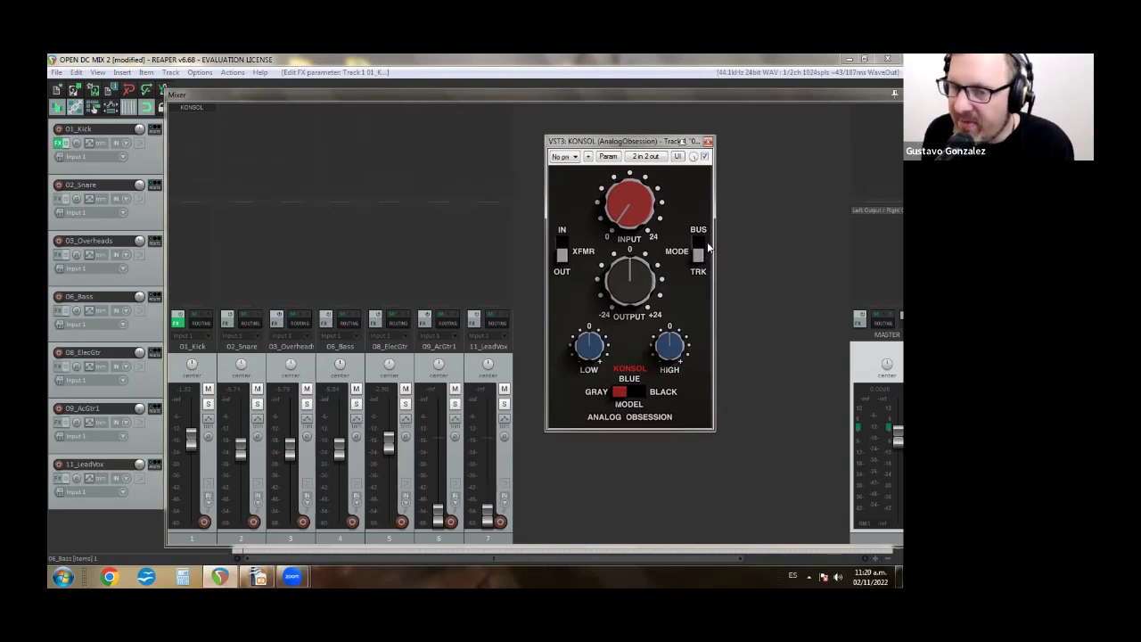
click(698, 244)
click(700, 249)
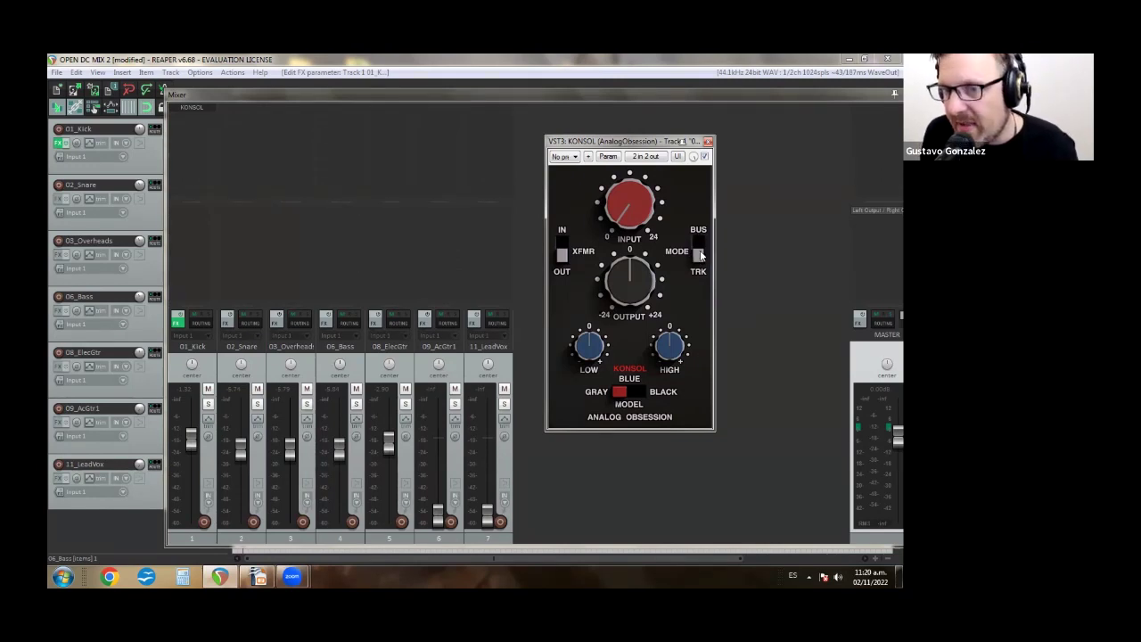
click(699, 249)
click(699, 250)
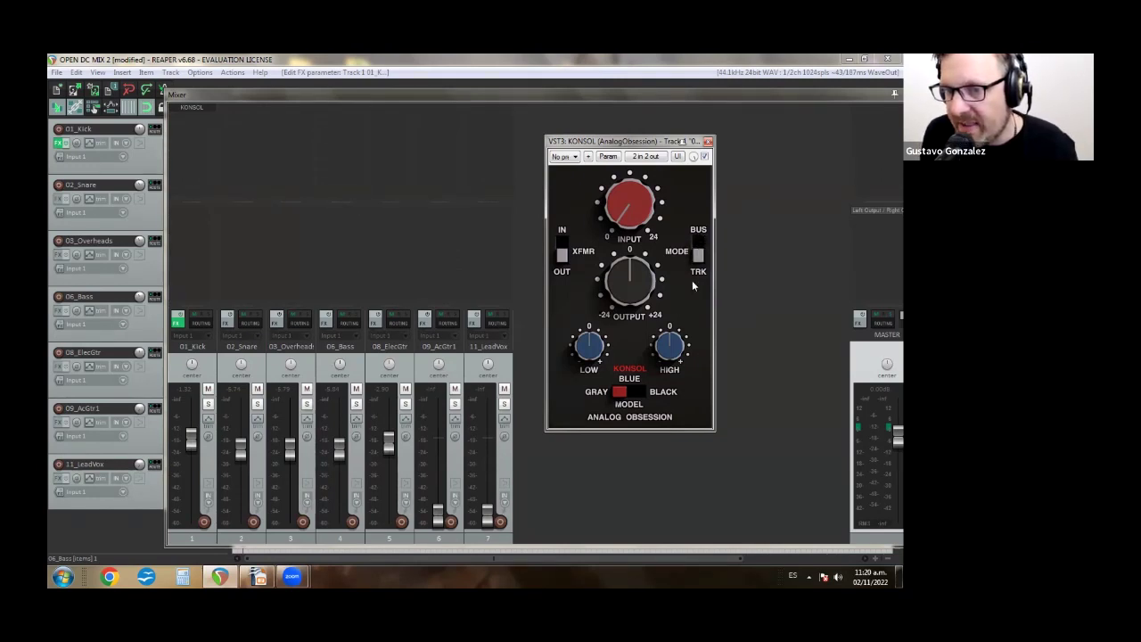
Step: Raise the kick KONSOL's output gain above 0 and try its LOW control at -6.0 dB and its HIGH control, returning both to 0
drag(627, 301, 580, 446)
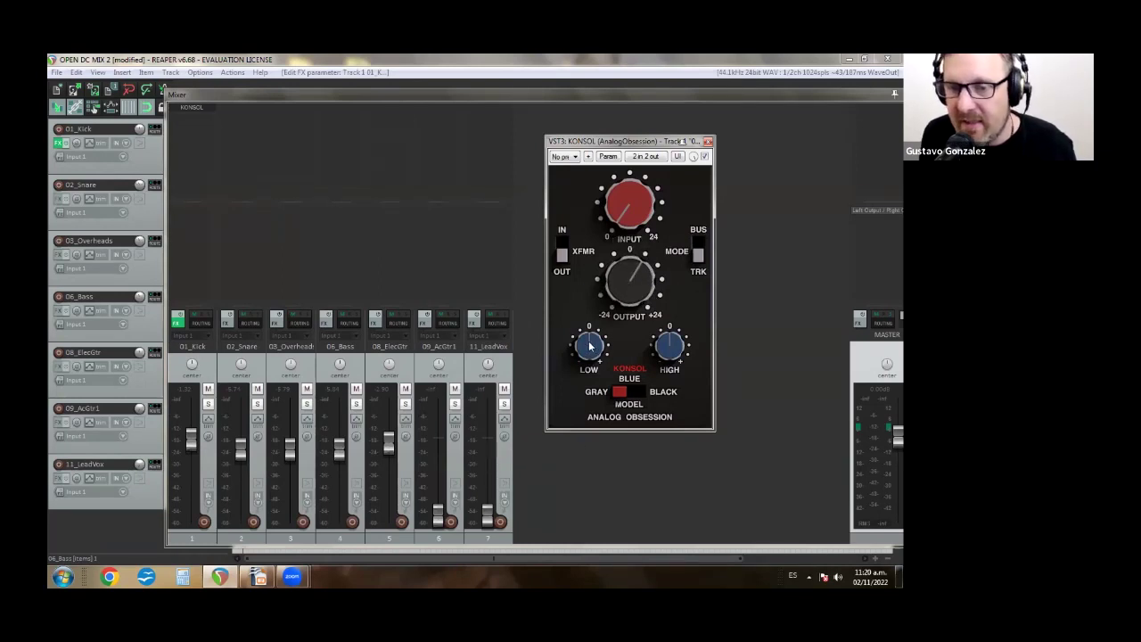
drag(589, 346, 600, 433)
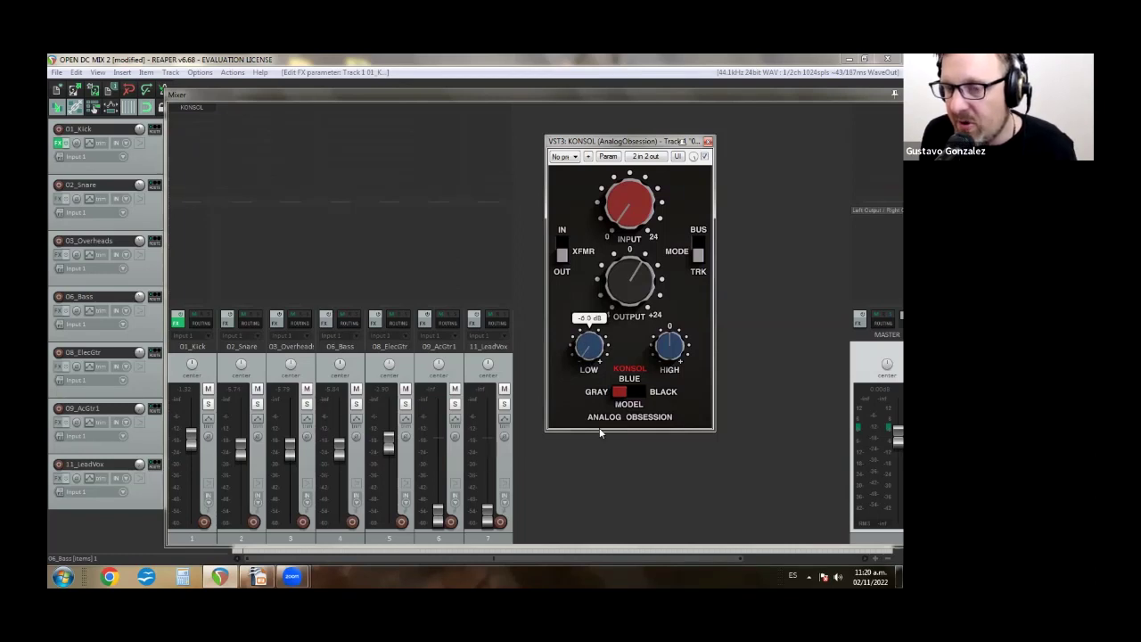
mouse_move(589, 346)
mouse_down()
mouse_move(590, 332)
mouse_move(593, 407)
mouse_move(588, 332)
mouse_move(594, 409)
mouse_move(589, 328)
mouse_move(591, 357)
mouse_up()
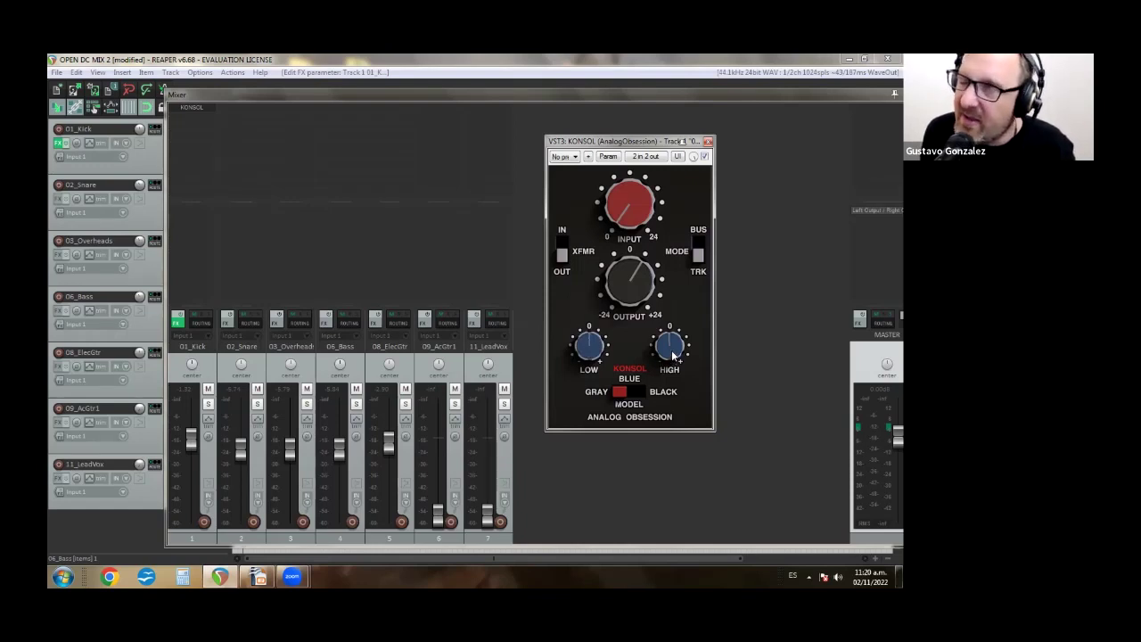
mouse_move(673, 357)
mouse_down()
mouse_move(669, 312)
mouse_move(666, 405)
mouse_move(669, 341)
mouse_move(669, 355)
mouse_up()
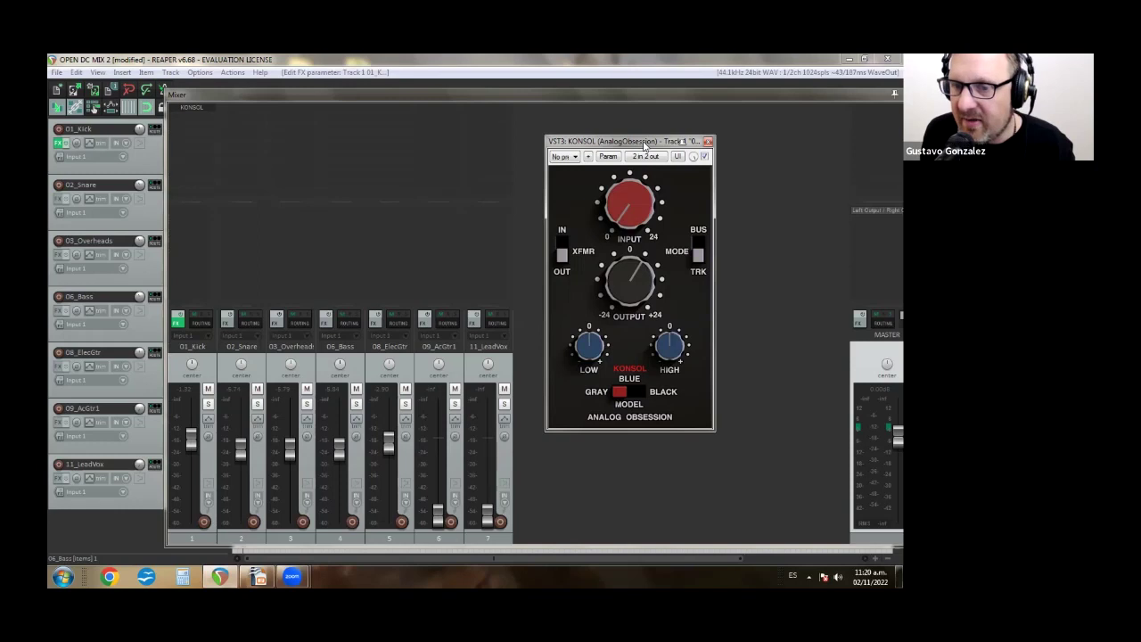
Step: Cycle the kick KONSOL's model through BLUE and BLACK and back to GRAY
drag(644, 142, 677, 115)
click(635, 367)
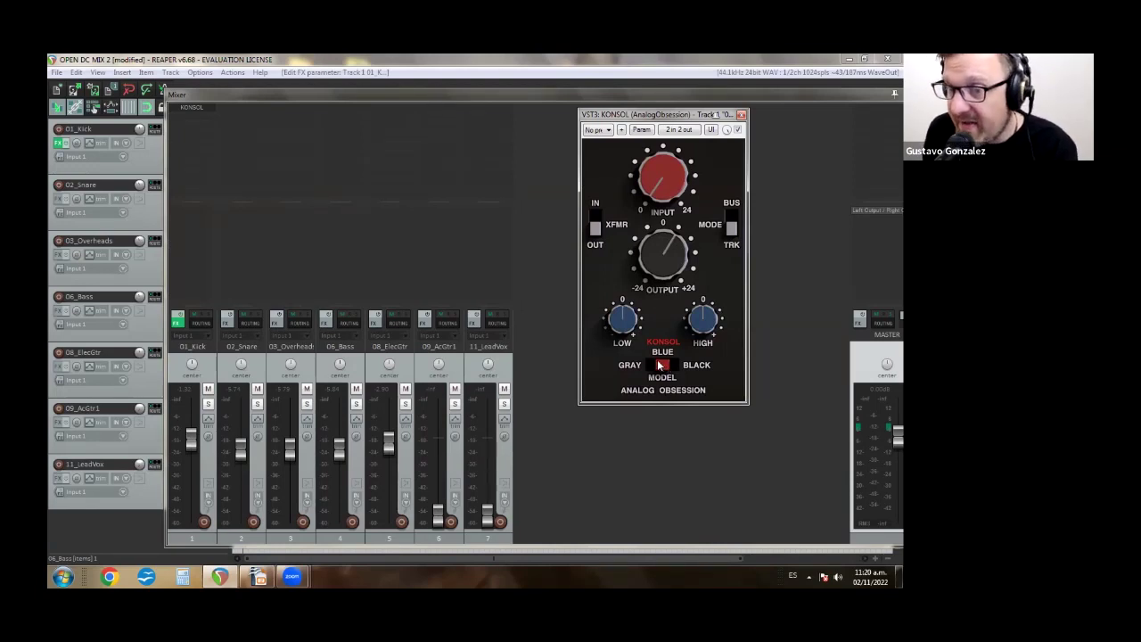
click(661, 366)
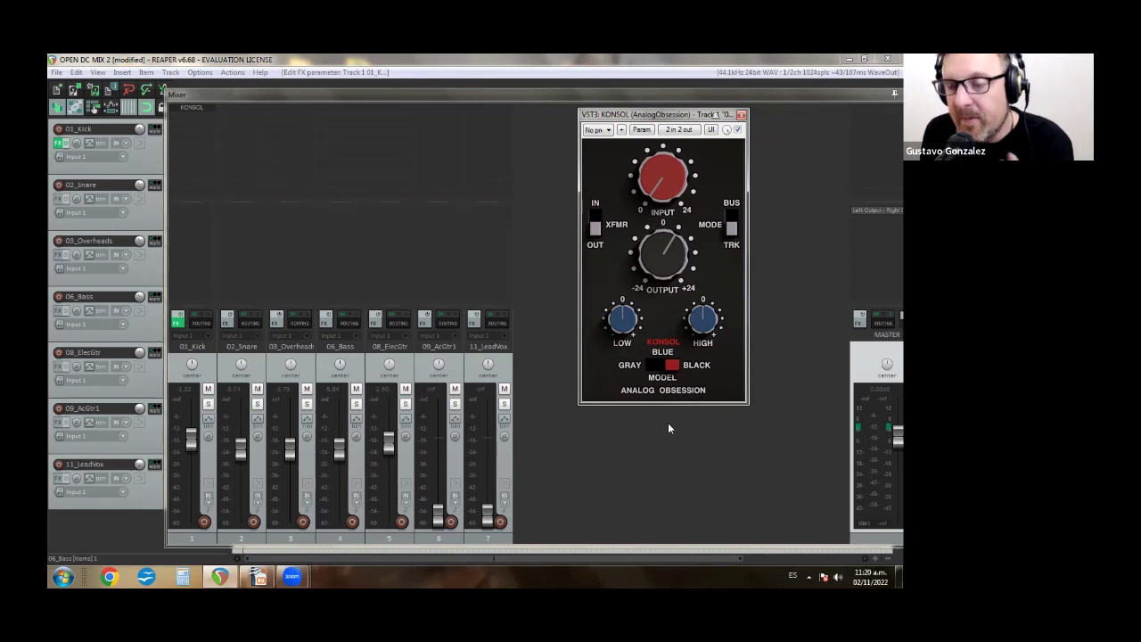
click(675, 363)
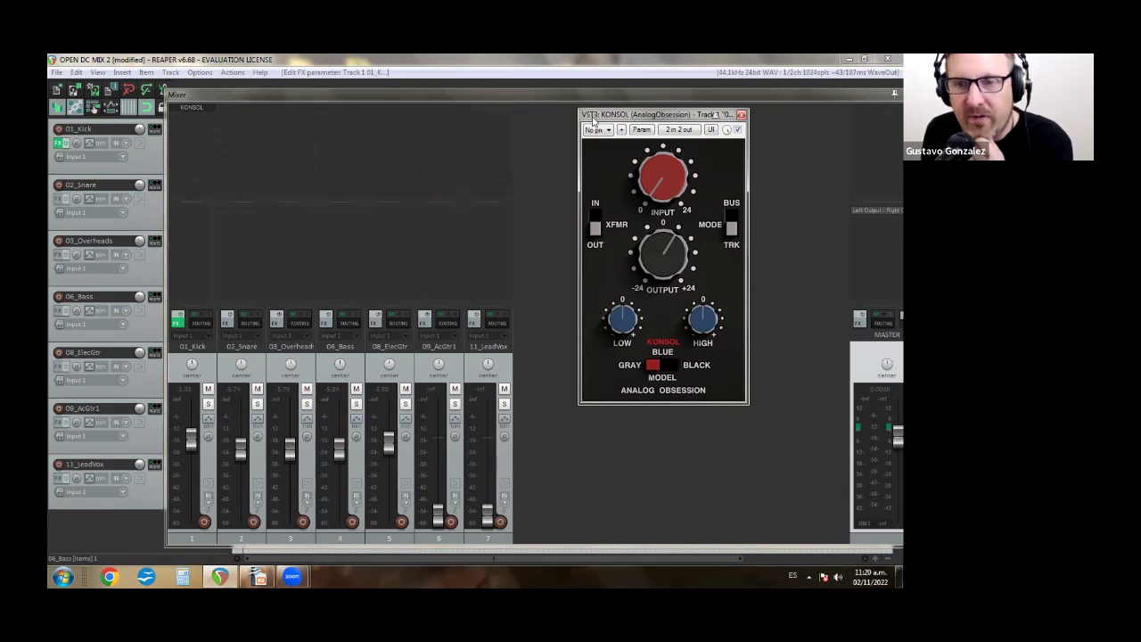
Step: Copy the kick's KONSOL to the 02_Snare, 03_Overheads and 06_Bass tracks and line up the four plug-in windows side by side
mouse_move(654, 253)
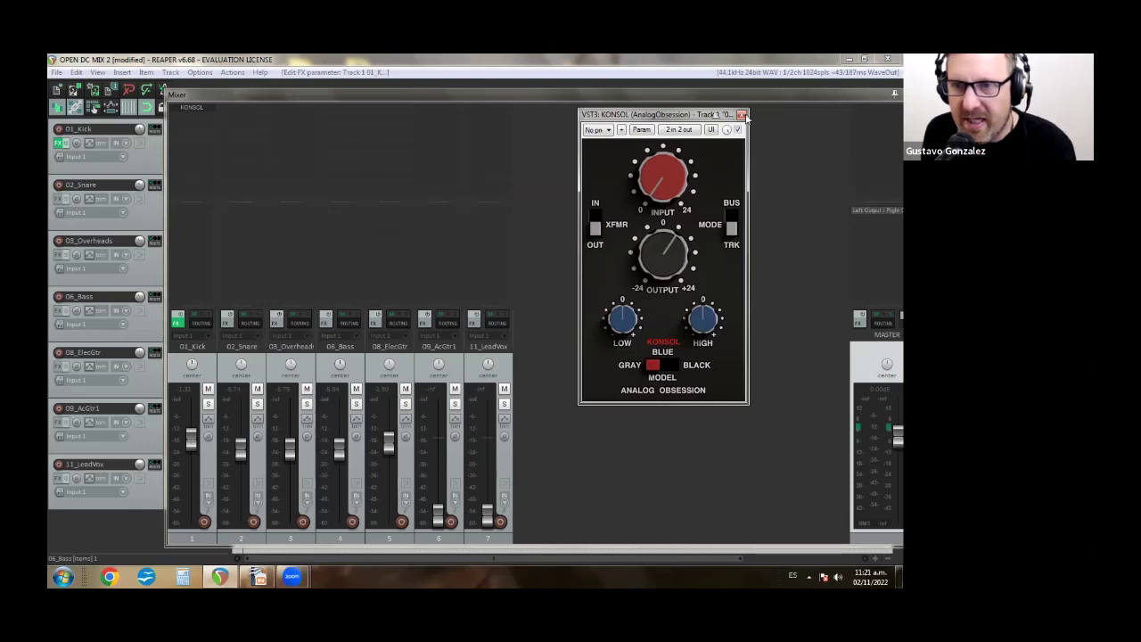
drag(184, 122, 348, 113)
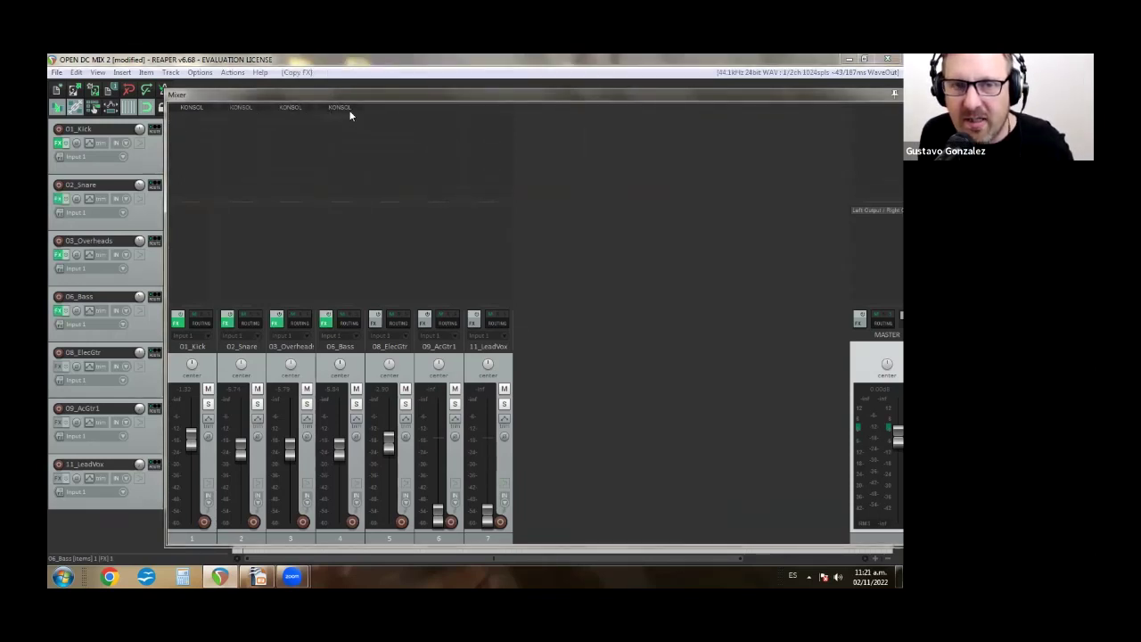
click(191, 107)
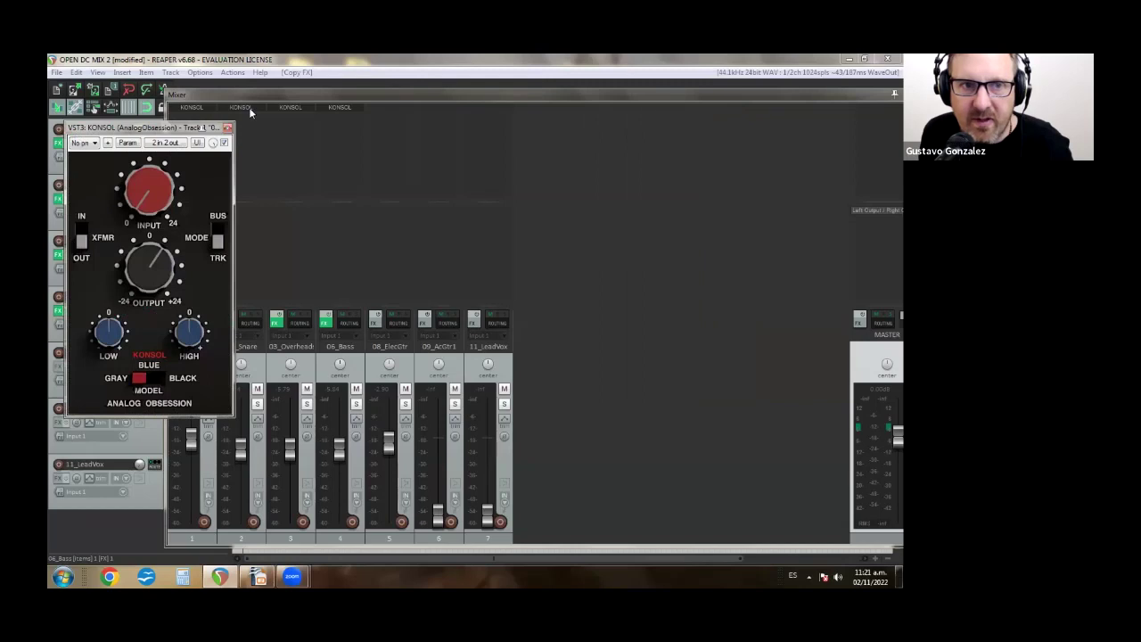
click(249, 107)
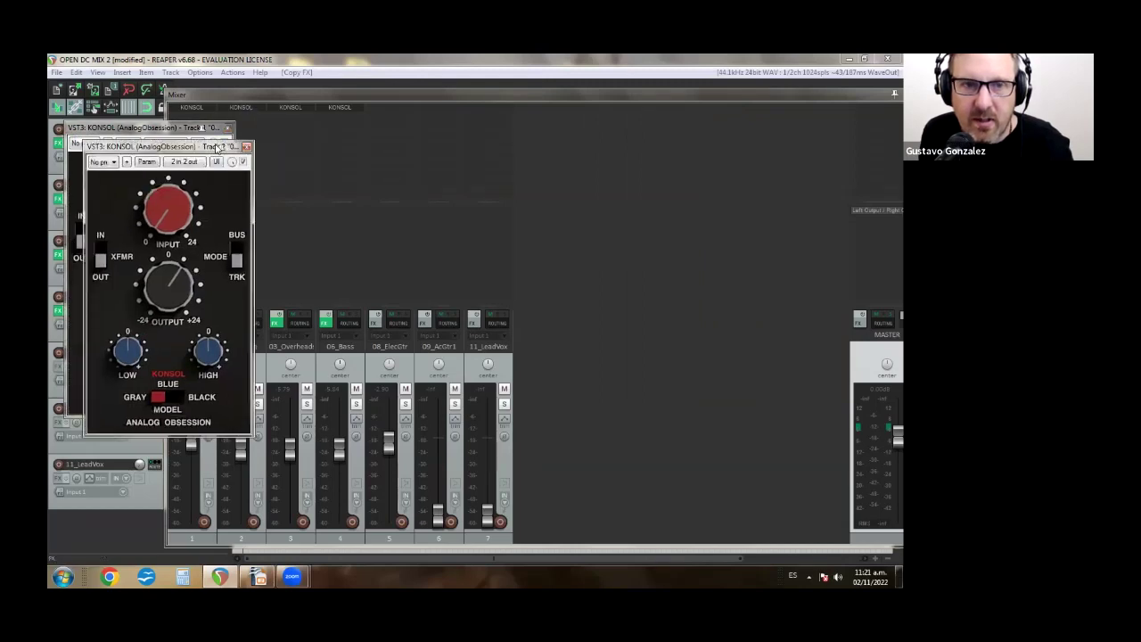
drag(217, 148, 367, 133)
click(280, 107)
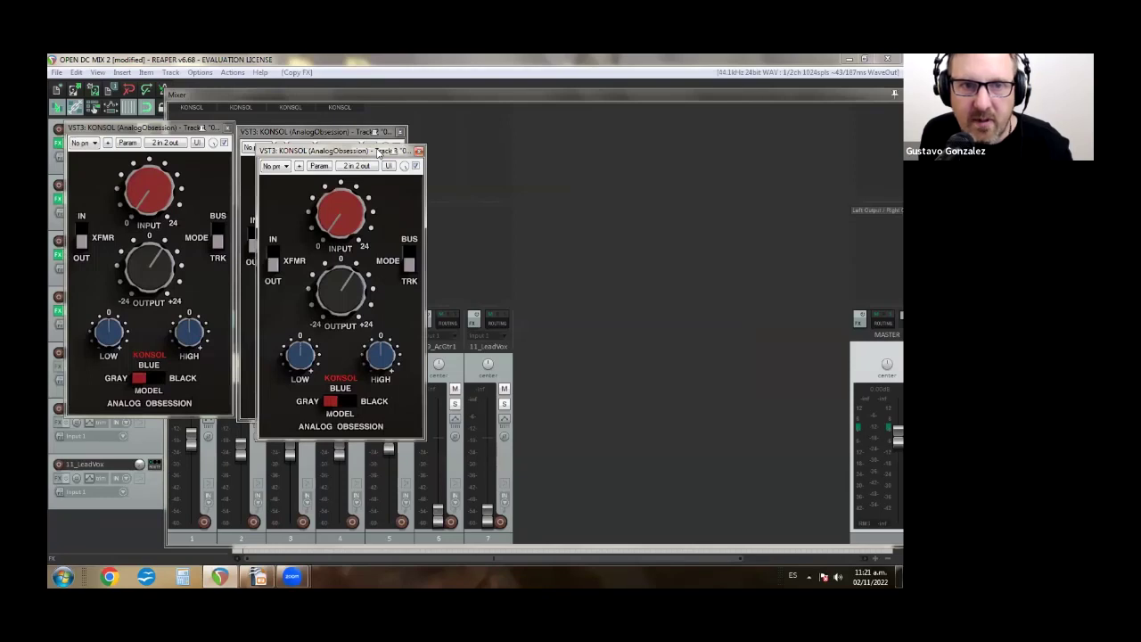
drag(379, 153, 532, 131)
click(352, 107)
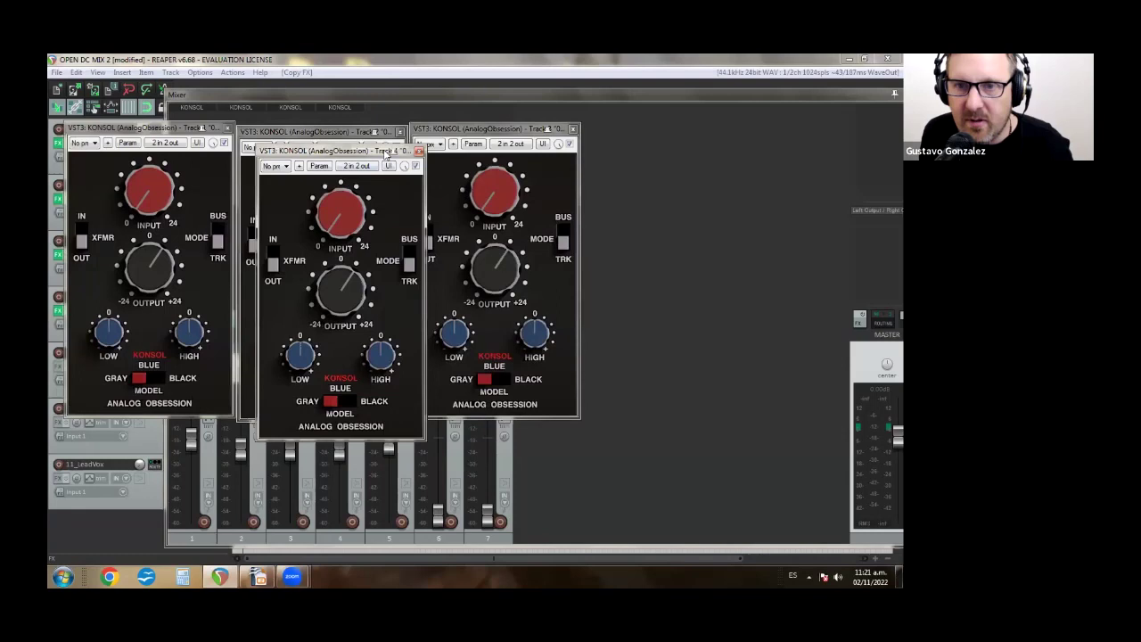
drag(385, 153, 710, 130)
click(199, 129)
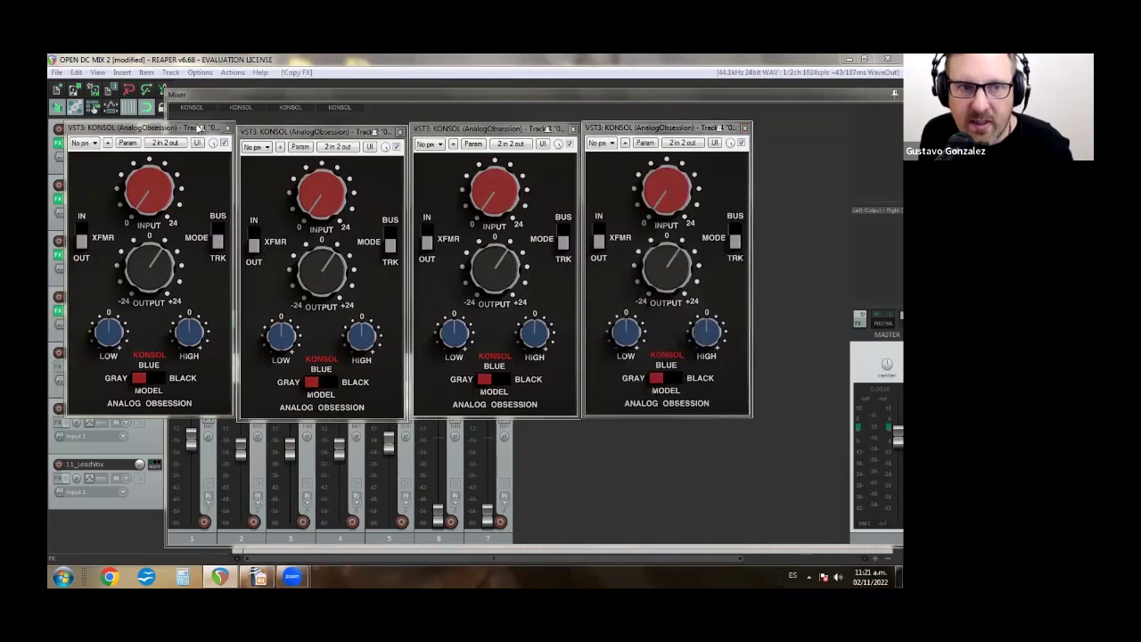
mouse_move(182, 131)
mouse_down()
mouse_move(170, 136)
mouse_move(199, 137)
mouse_up()
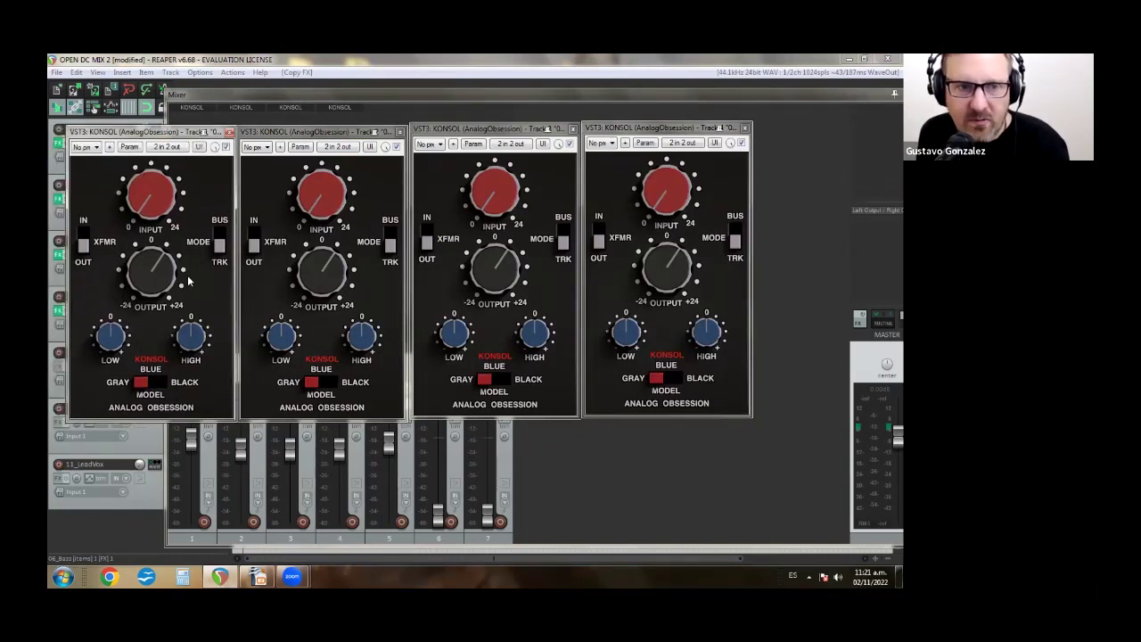
Step: Play the mix and compare it with KONSOL bypassed and re-enabled on the kick, snare, overheads and bass tracks
click(313, 280)
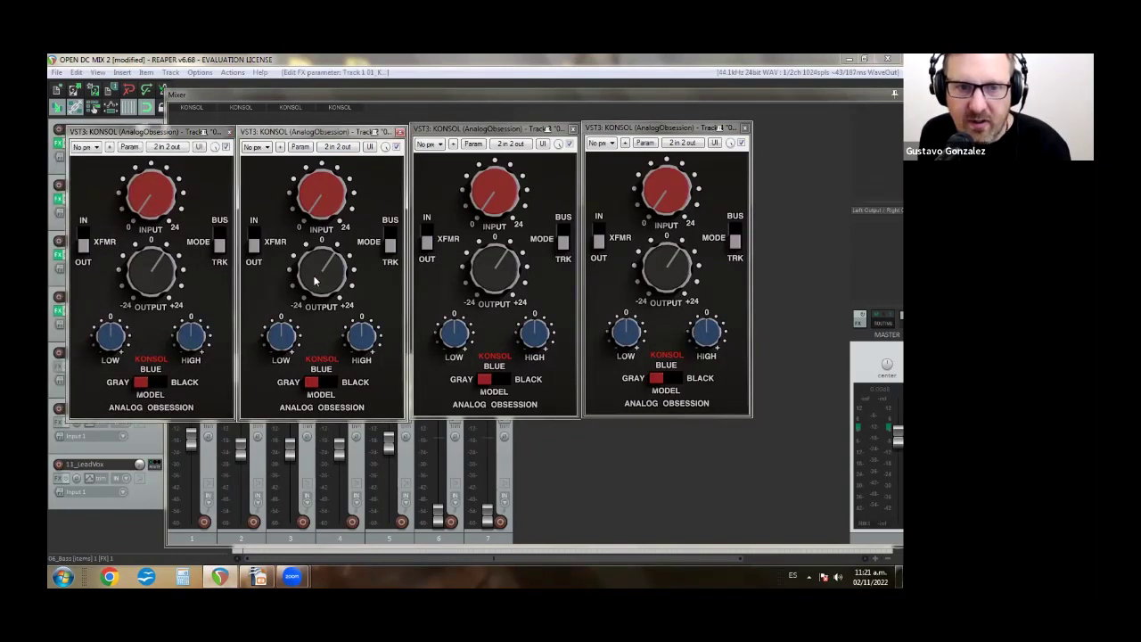
drag(313, 280, 314, 281)
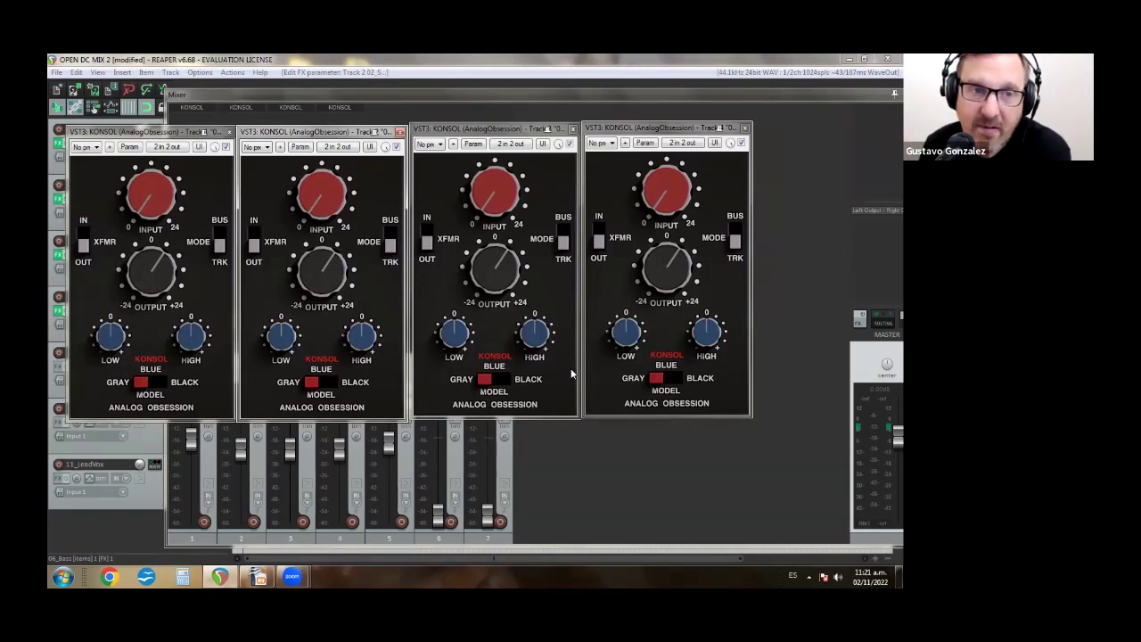
key(space)
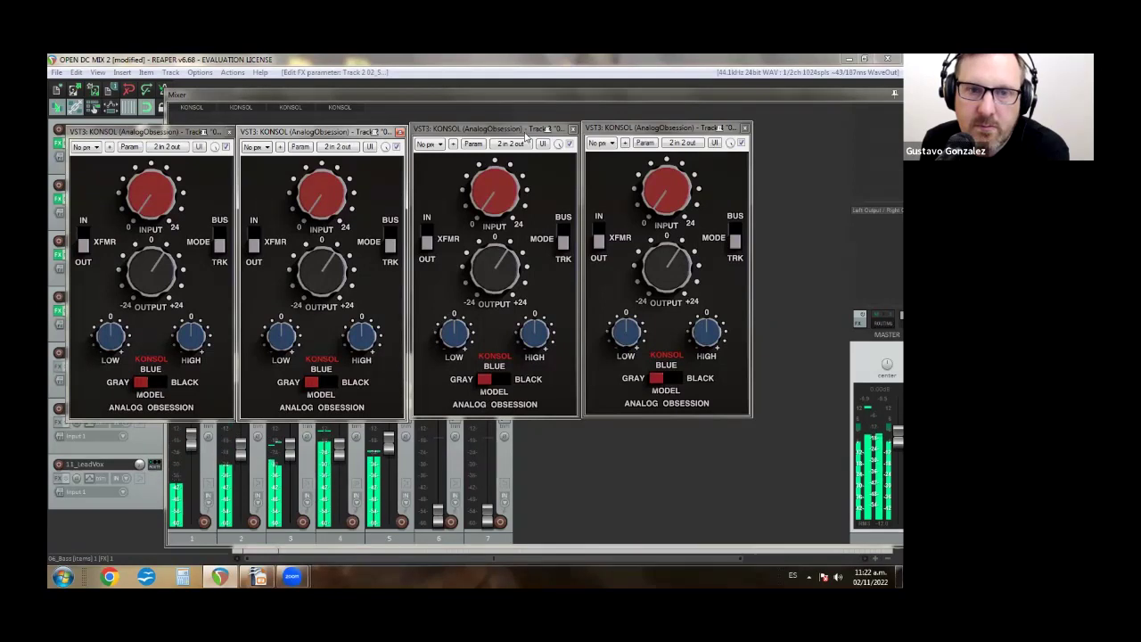
click(226, 147)
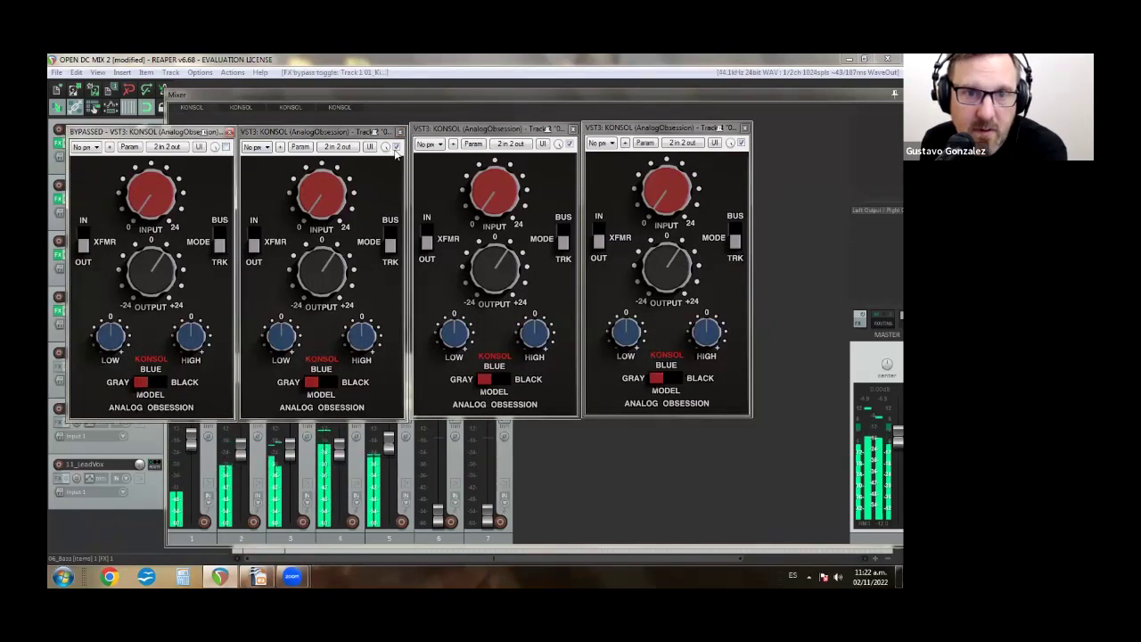
click(397, 147)
click(571, 144)
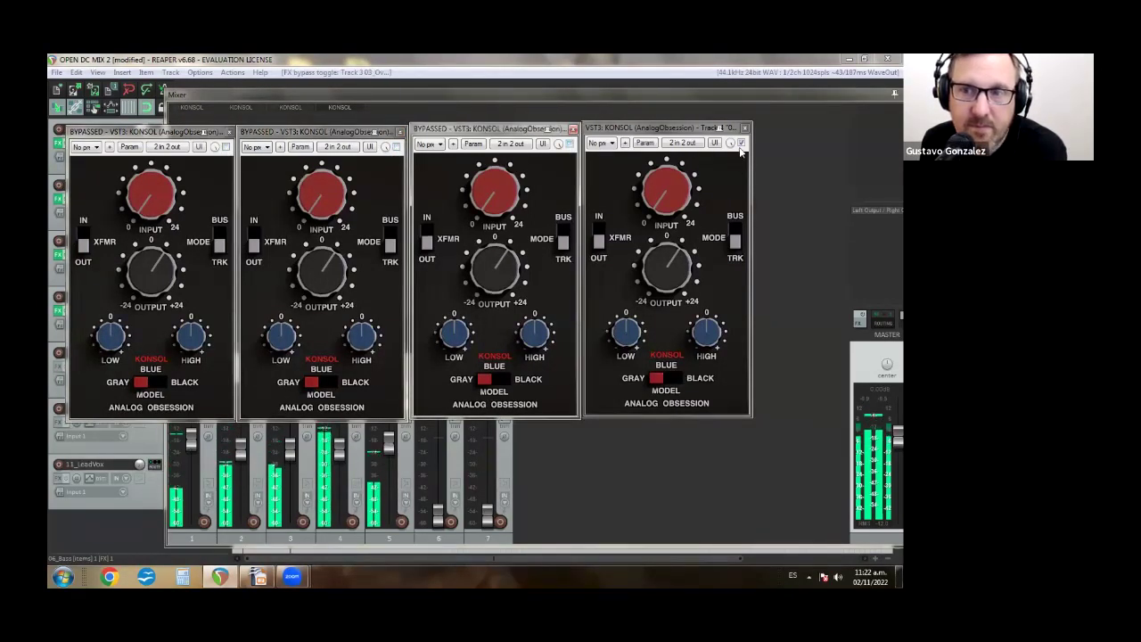
click(741, 143)
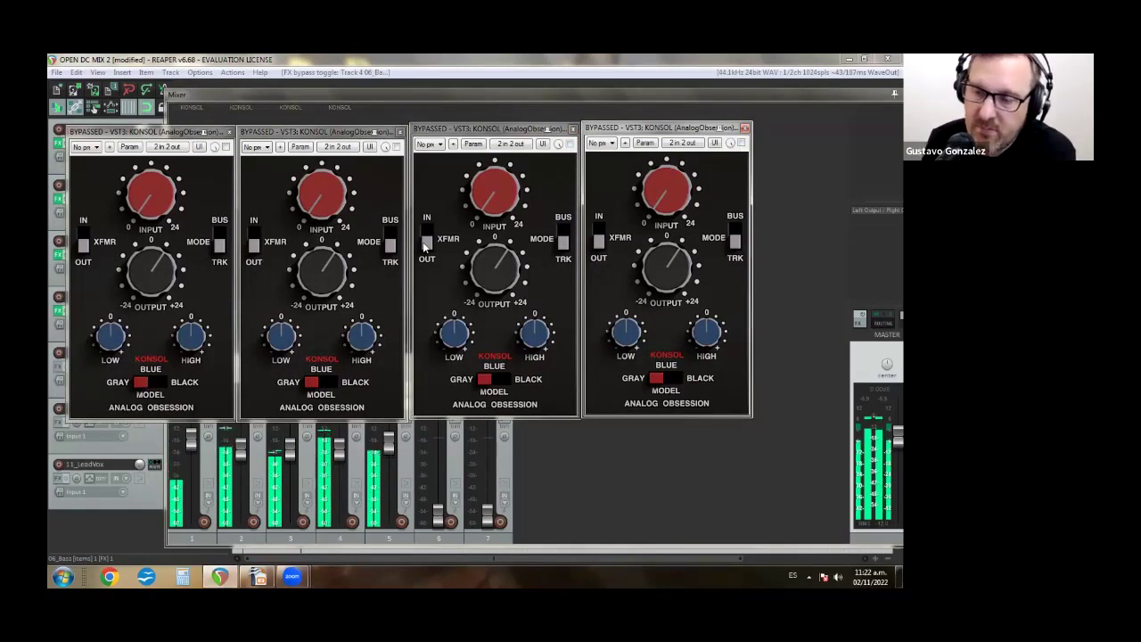
click(226, 147)
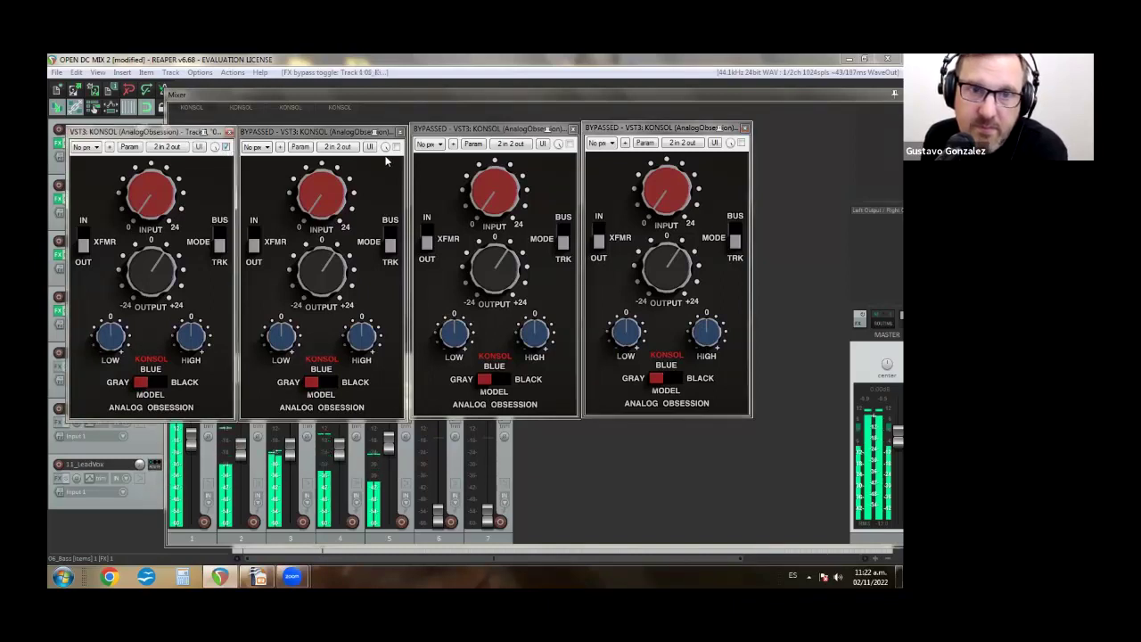
click(397, 147)
click(570, 143)
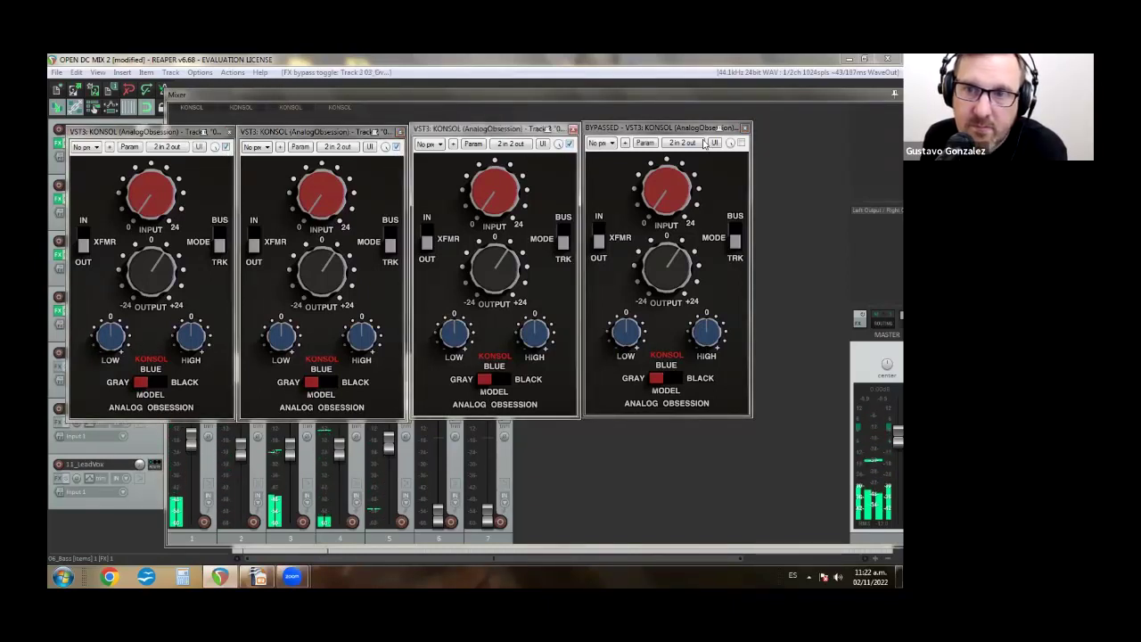
click(742, 142)
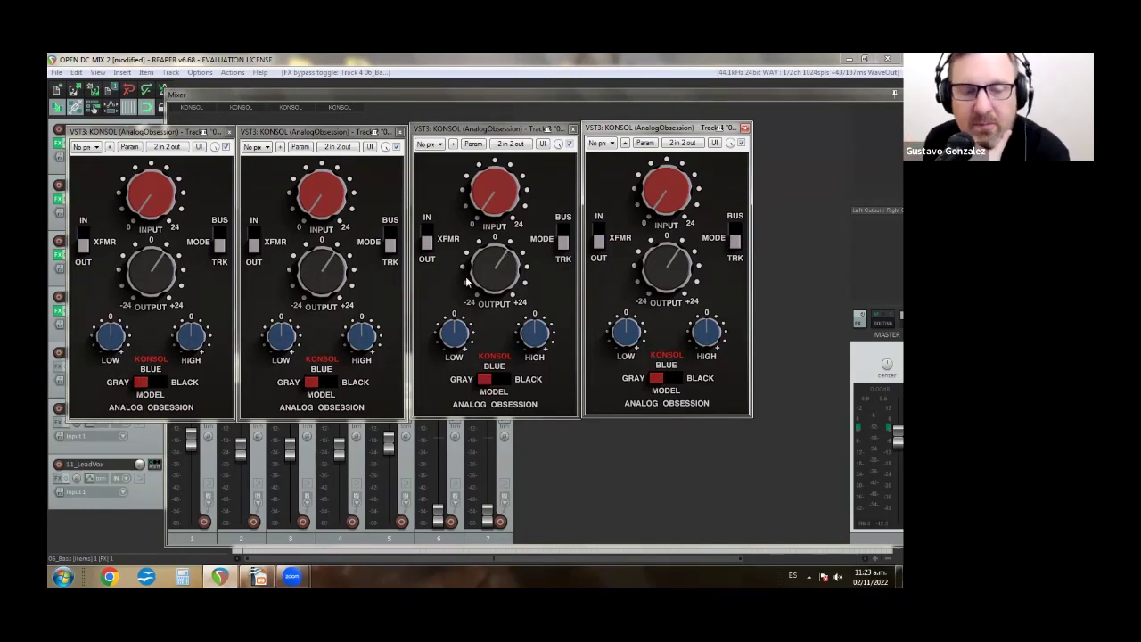
Step: Switch KONSOL's model to BLUE on all four tracks, audition the mix and stop playback
click(137, 387)
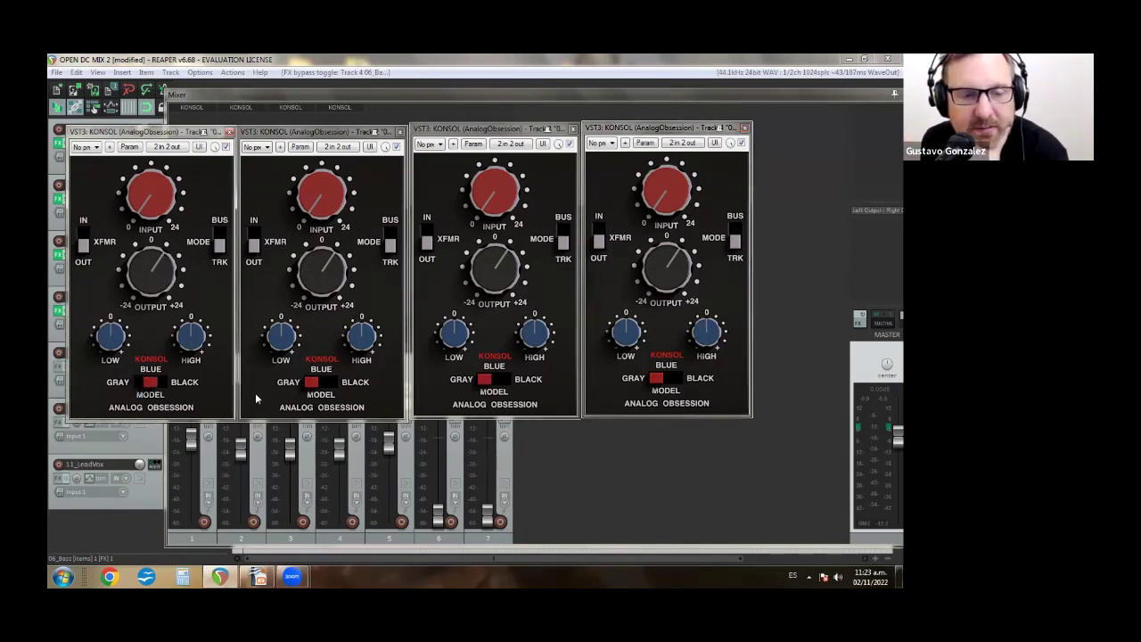
click(305, 391)
click(484, 379)
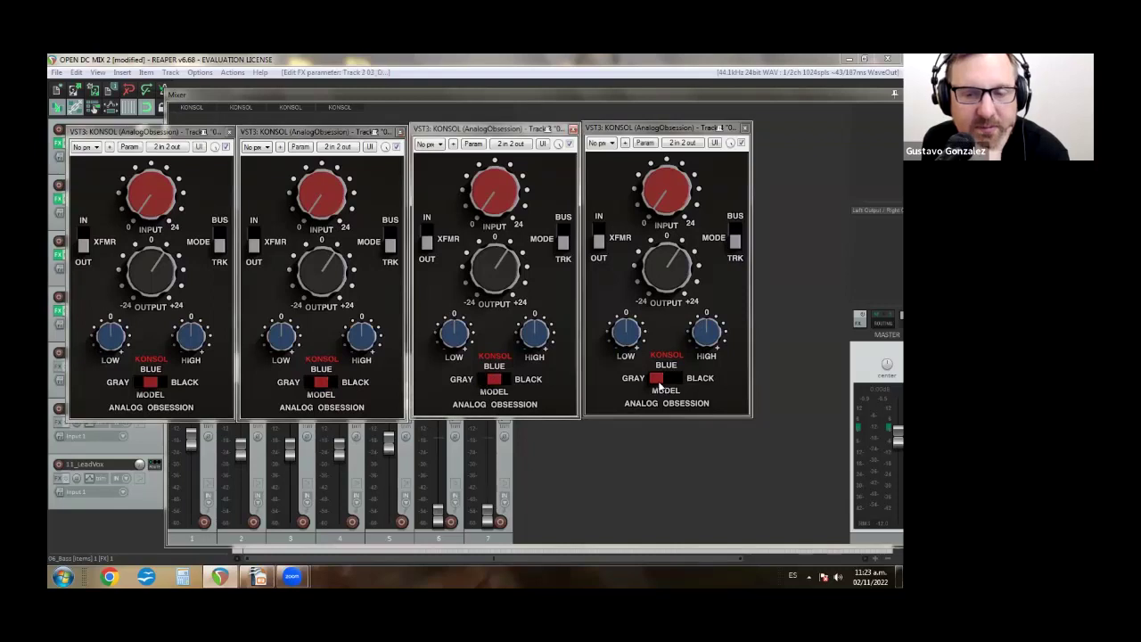
click(660, 381)
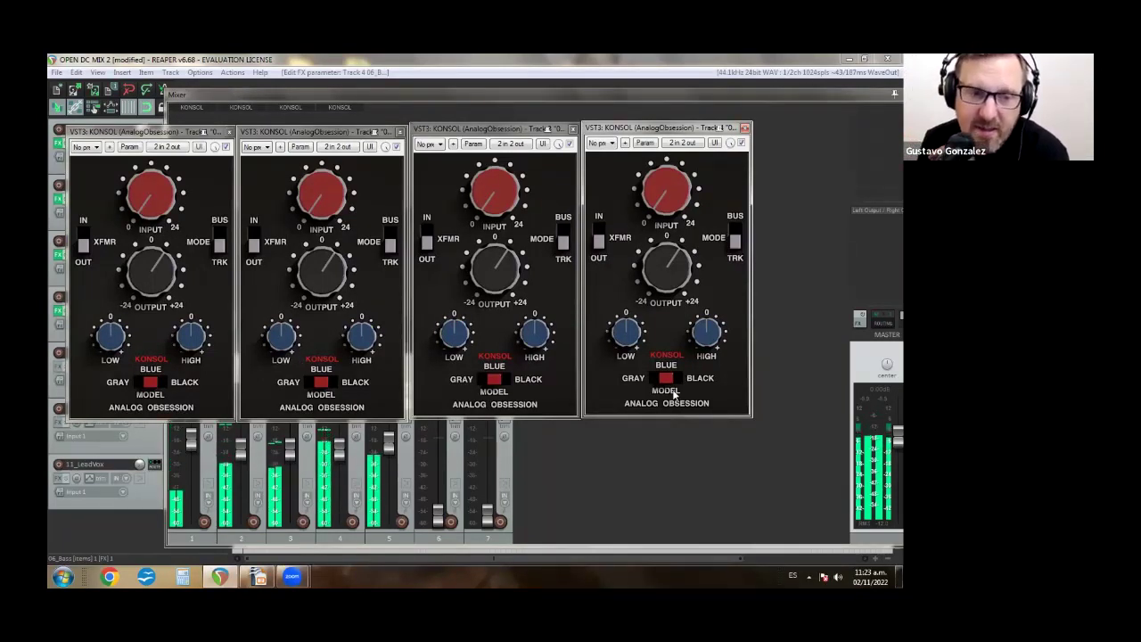
key(space)
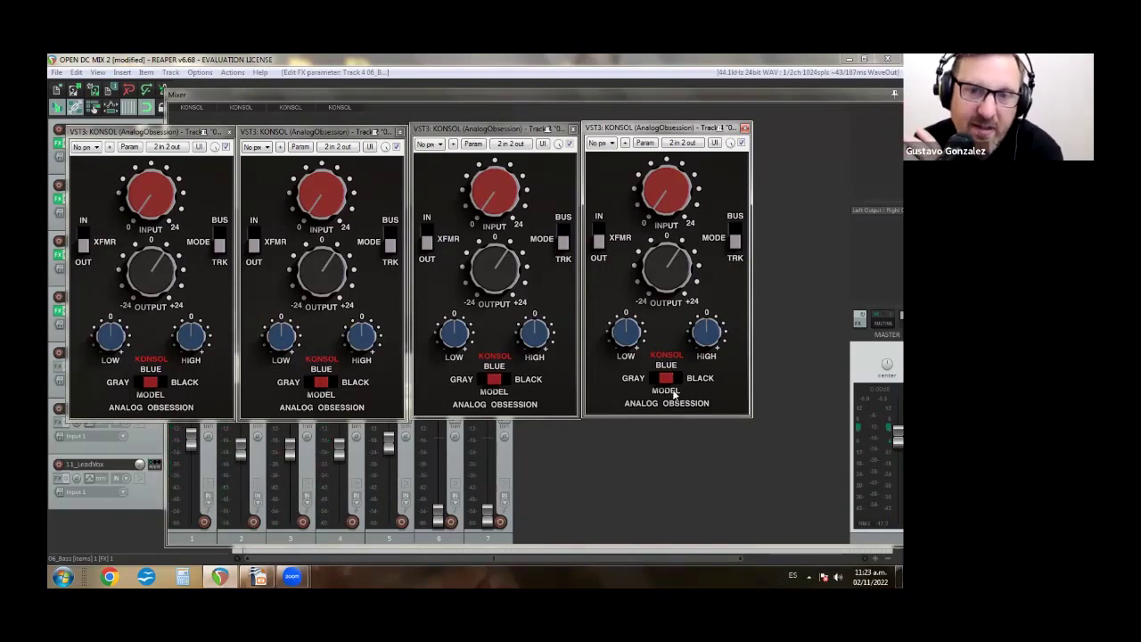
Step: Set KONSOL's model back to GRAY on the kick, snare, overheads and bass, and play the mix again
click(144, 385)
click(313, 387)
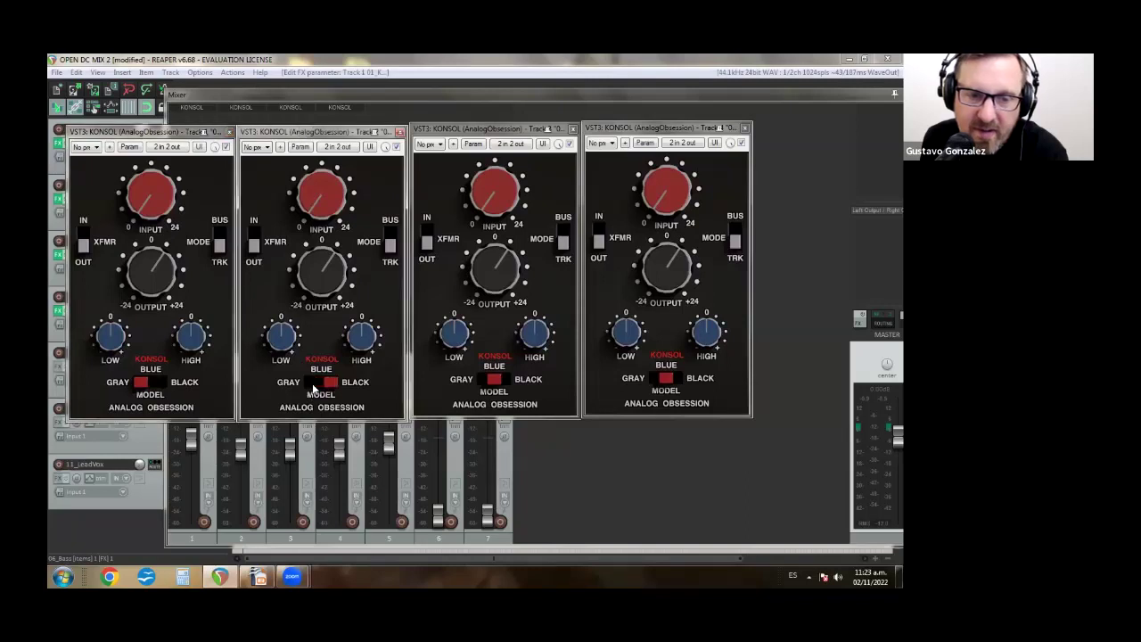
click(494, 384)
click(495, 384)
click(669, 383)
click(669, 383)
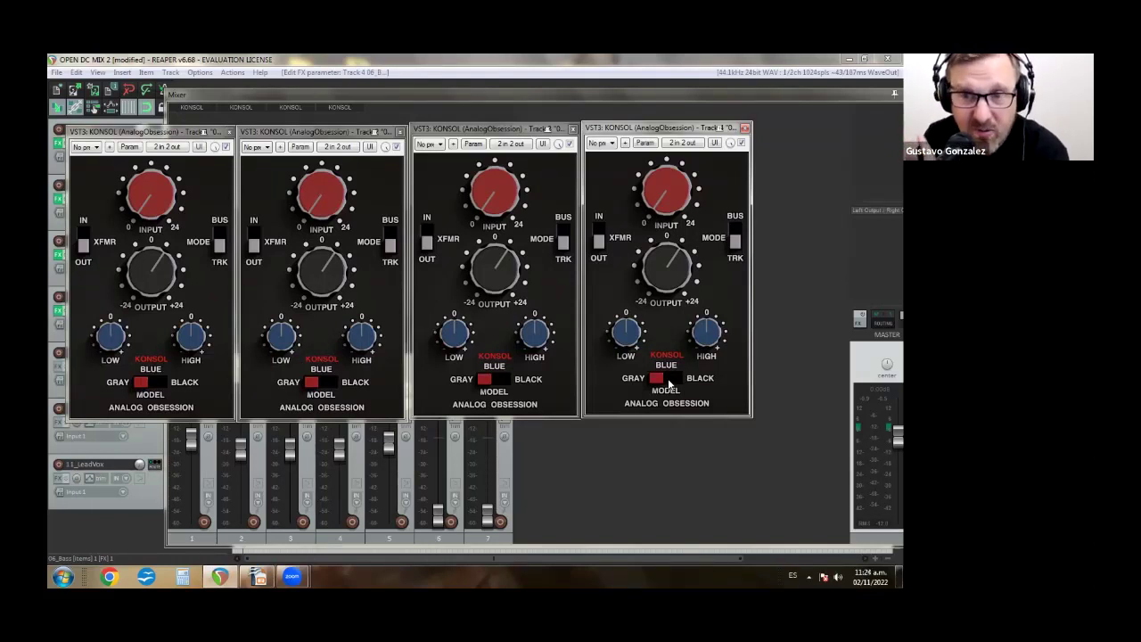
key(space)
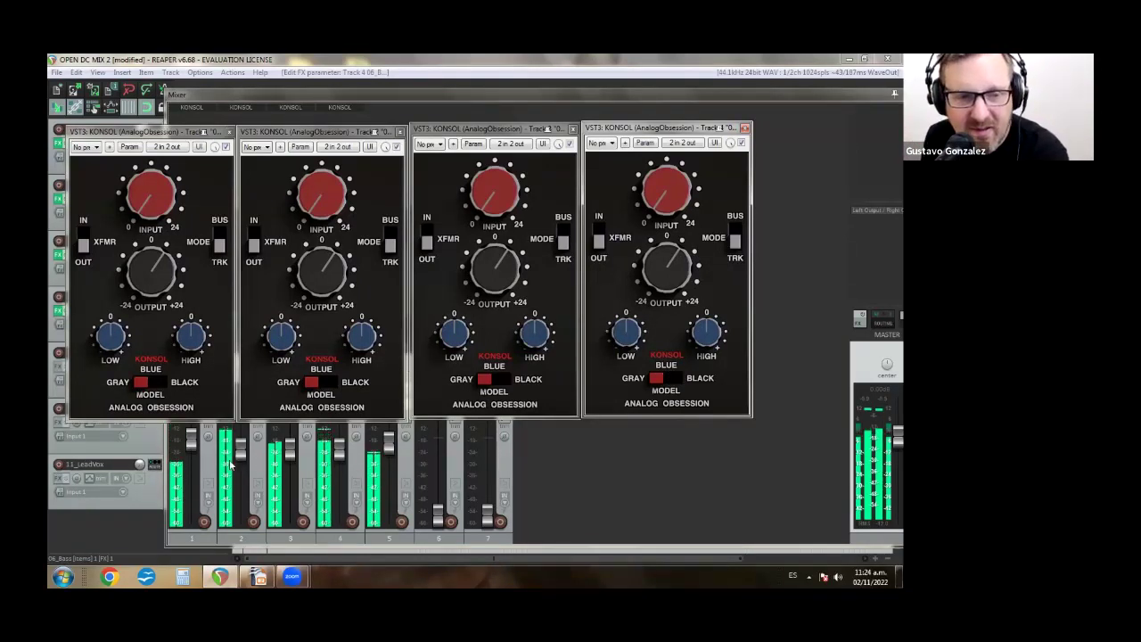
Step: Set KONSOL's model to BLUE on the kick, snare, overheads and bass, listen to the mix and stop playback
click(148, 382)
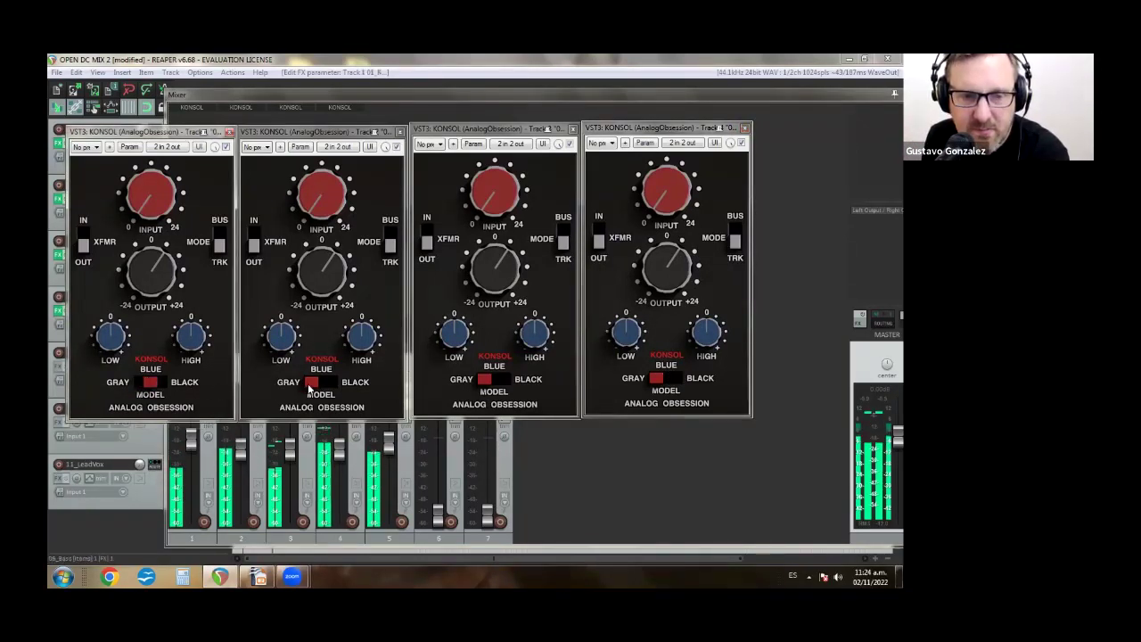
click(318, 382)
click(489, 379)
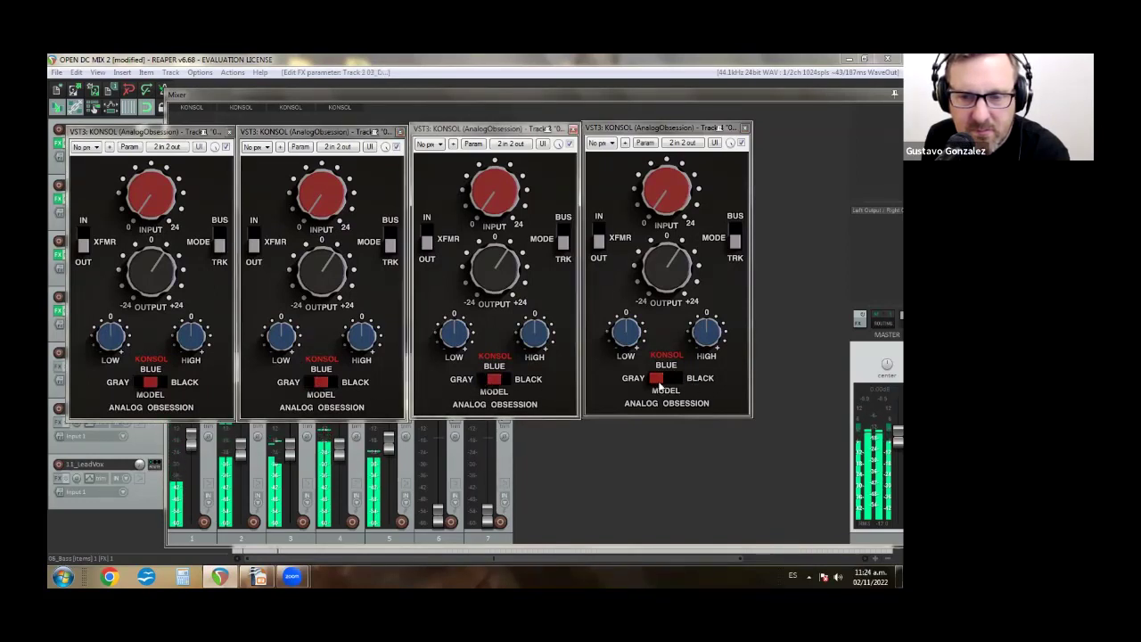
click(661, 378)
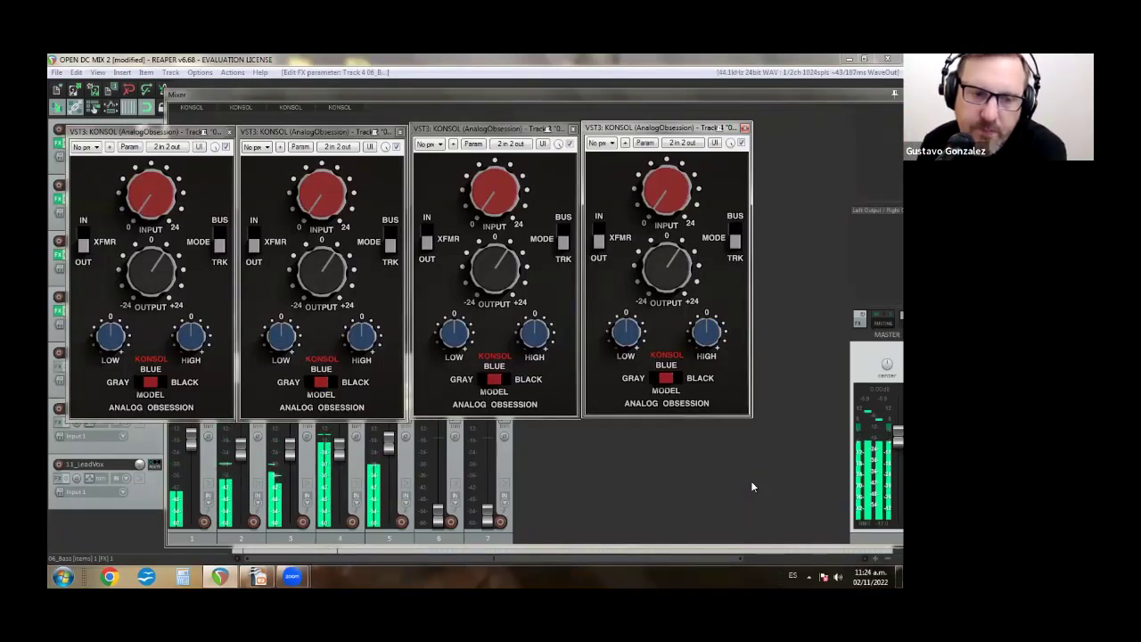
key(space)
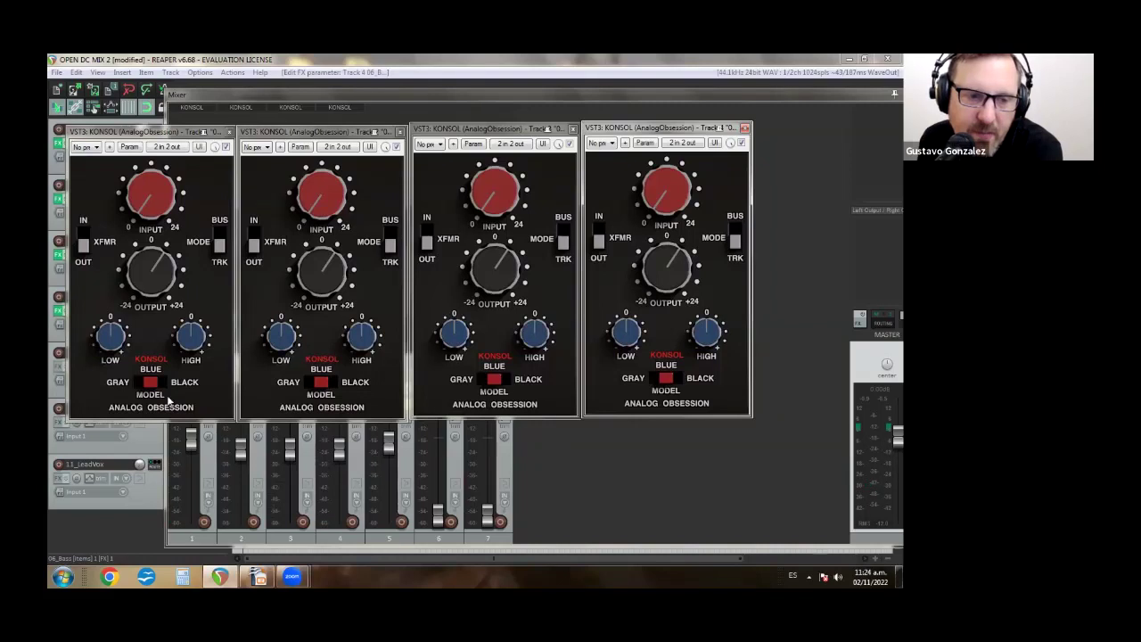
Step: Set KONSOL's model to BLACK on all four tracks, then play the mix to audition it and stop playback
click(159, 384)
click(321, 385)
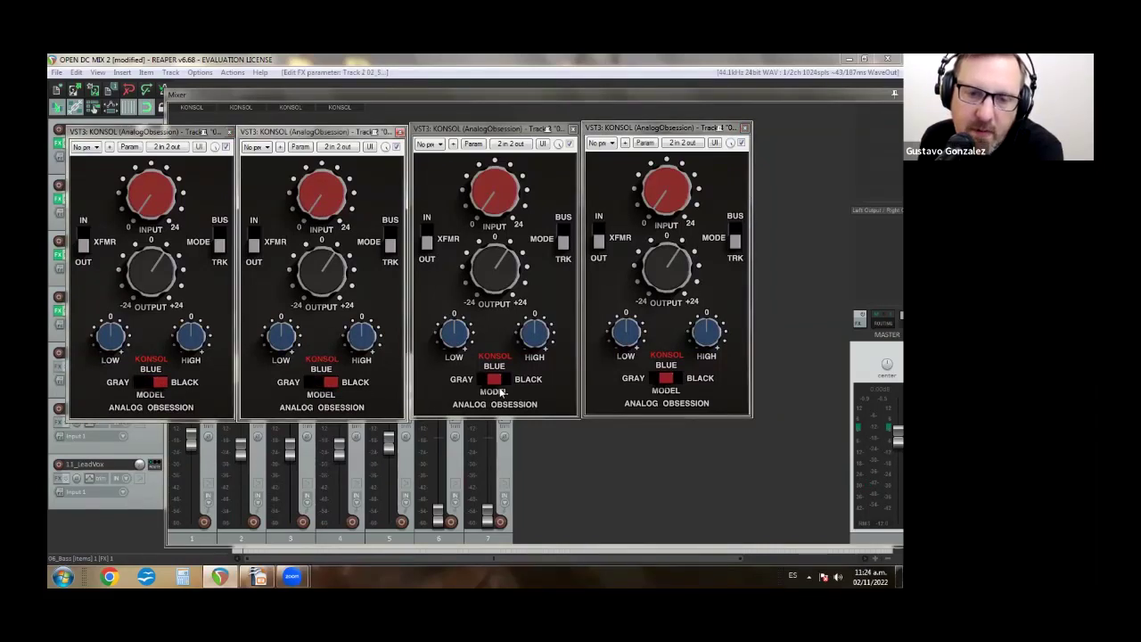
click(497, 382)
click(674, 381)
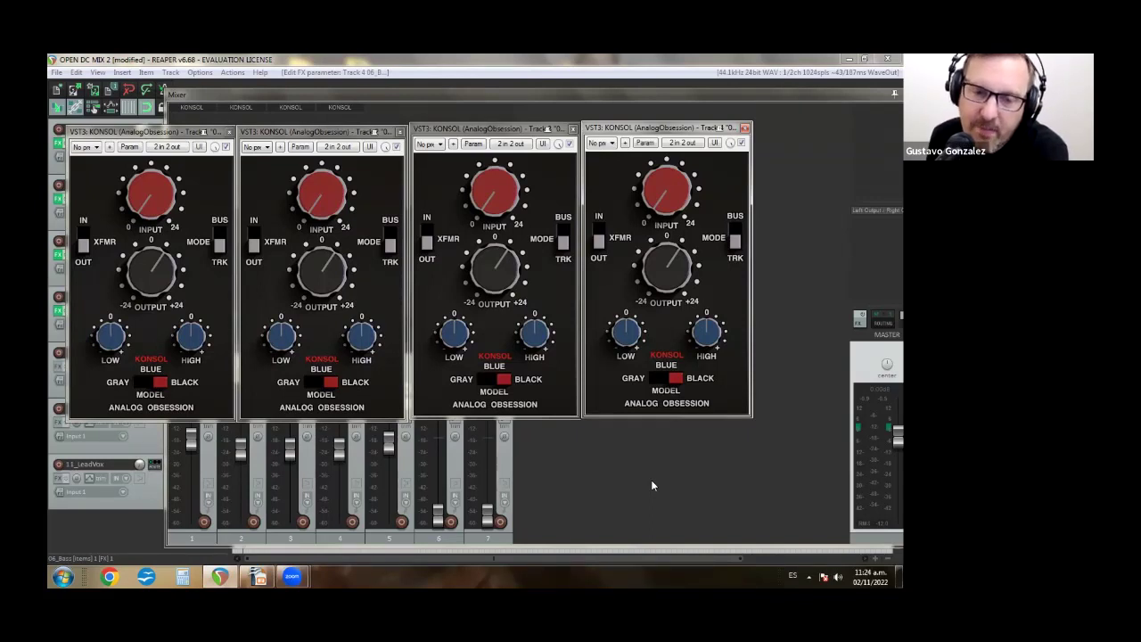
key(space)
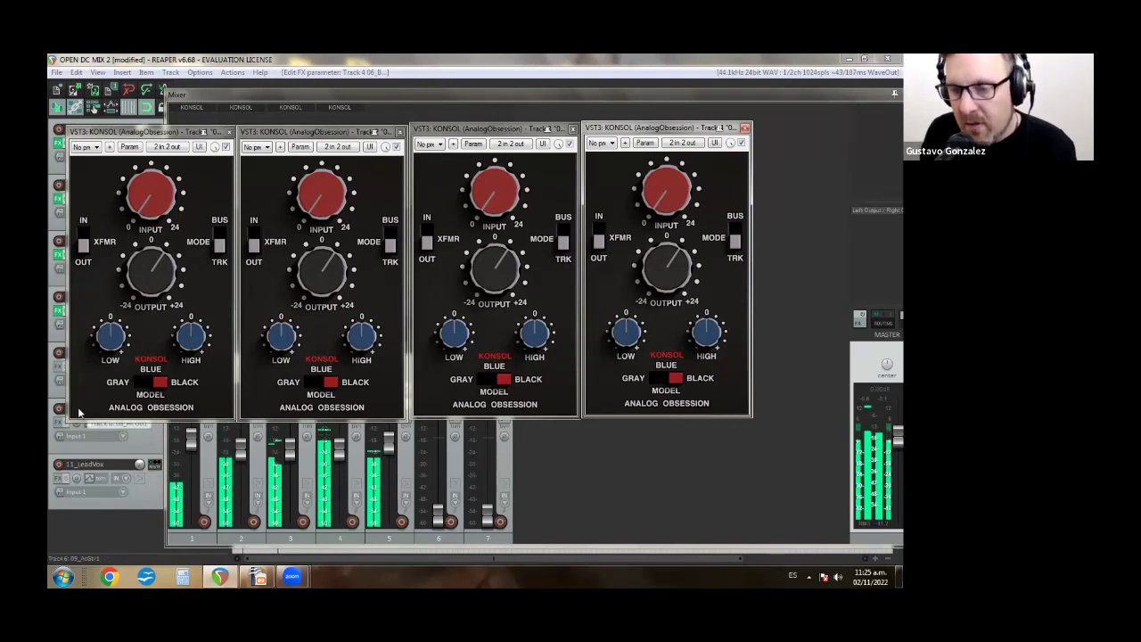
key(space)
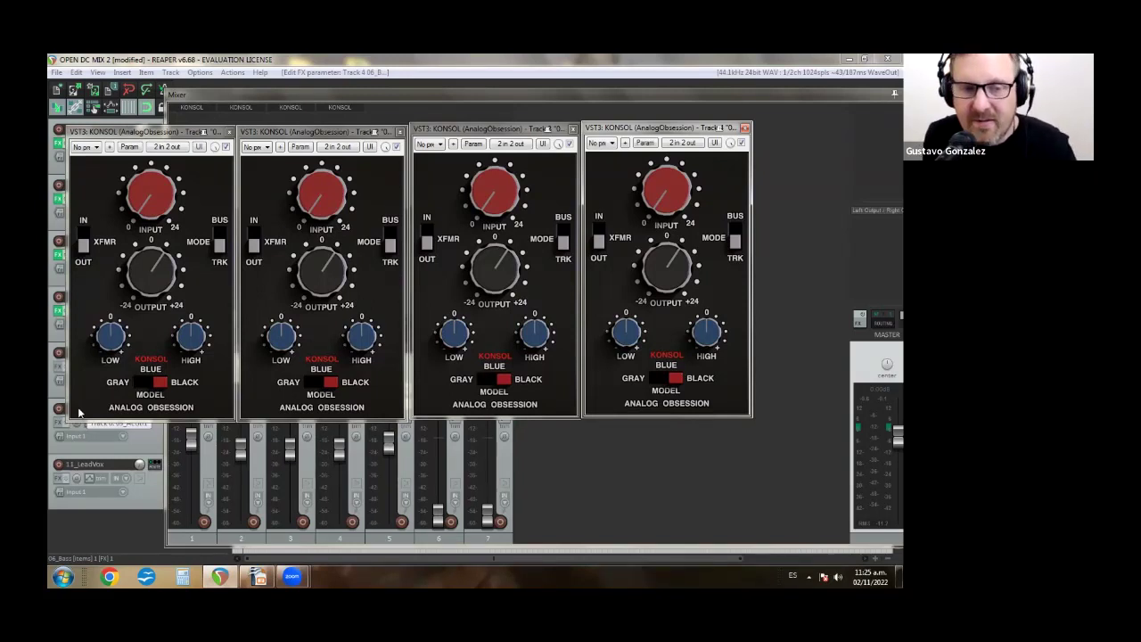
Step: Play the mix and compare KONSOL's GRAY and BLUE models by switching all four tracks to each in turn
key(space)
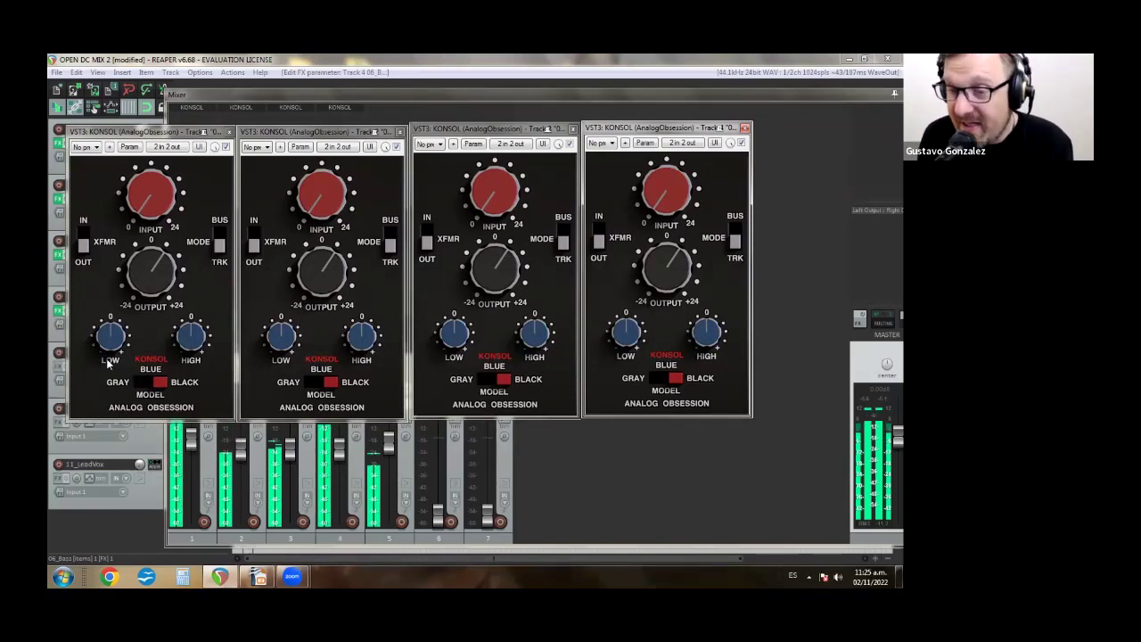
click(151, 382)
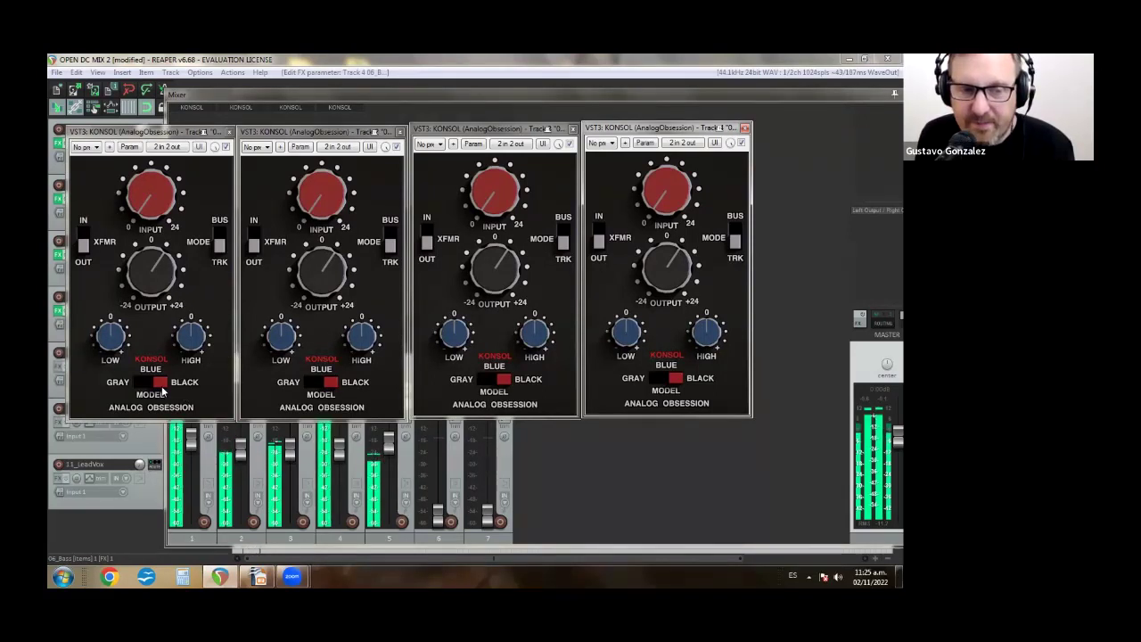
click(495, 380)
click(666, 378)
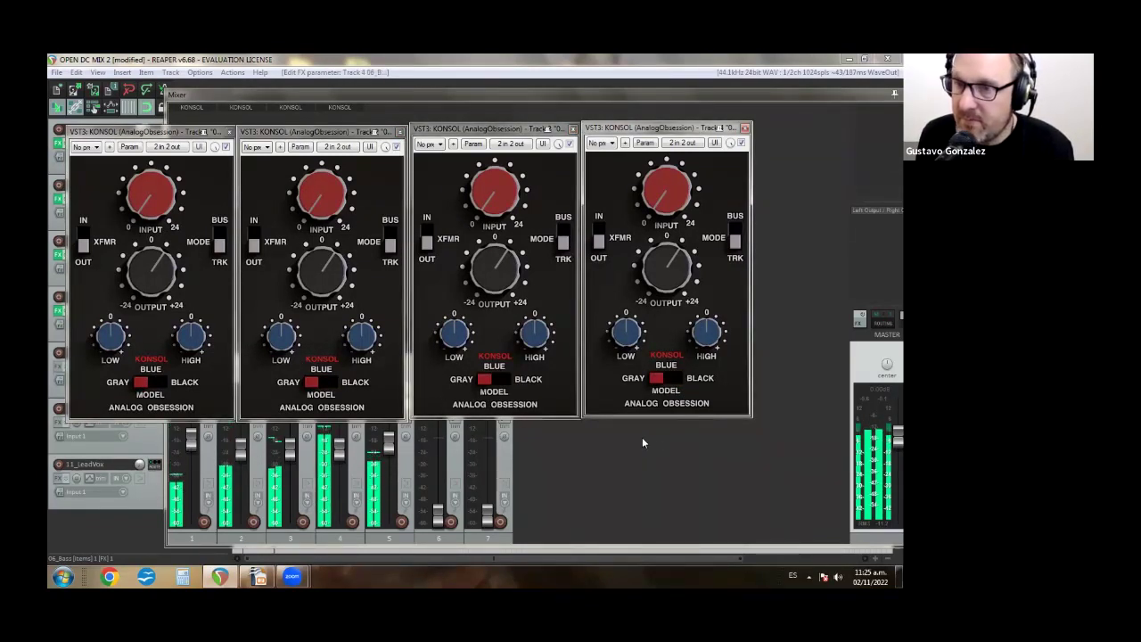
click(146, 385)
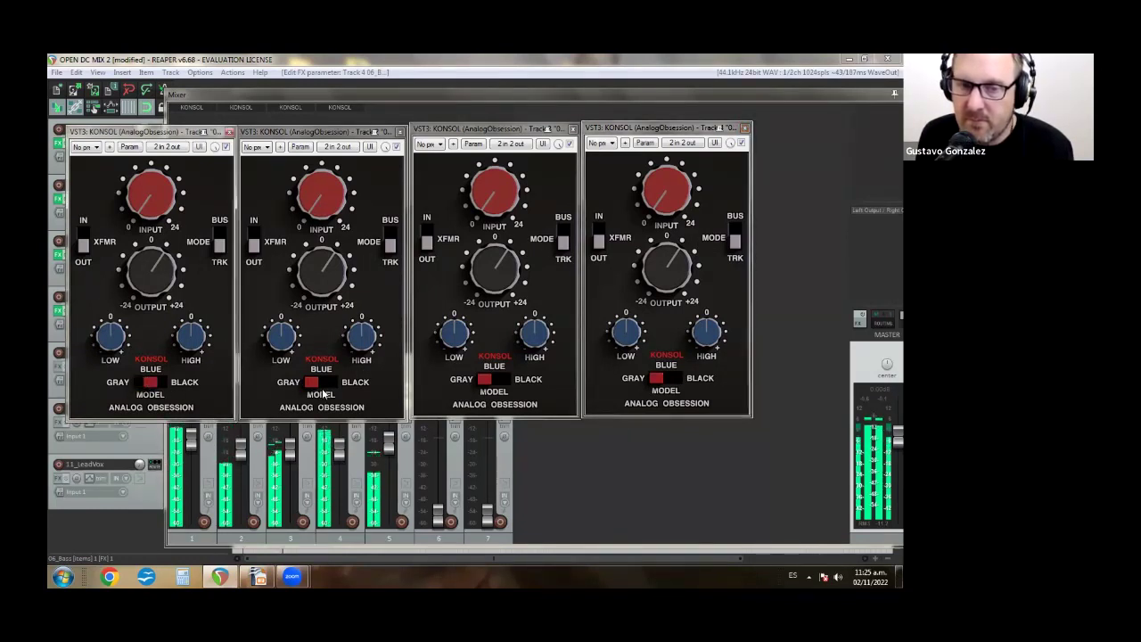
click(487, 383)
click(657, 381)
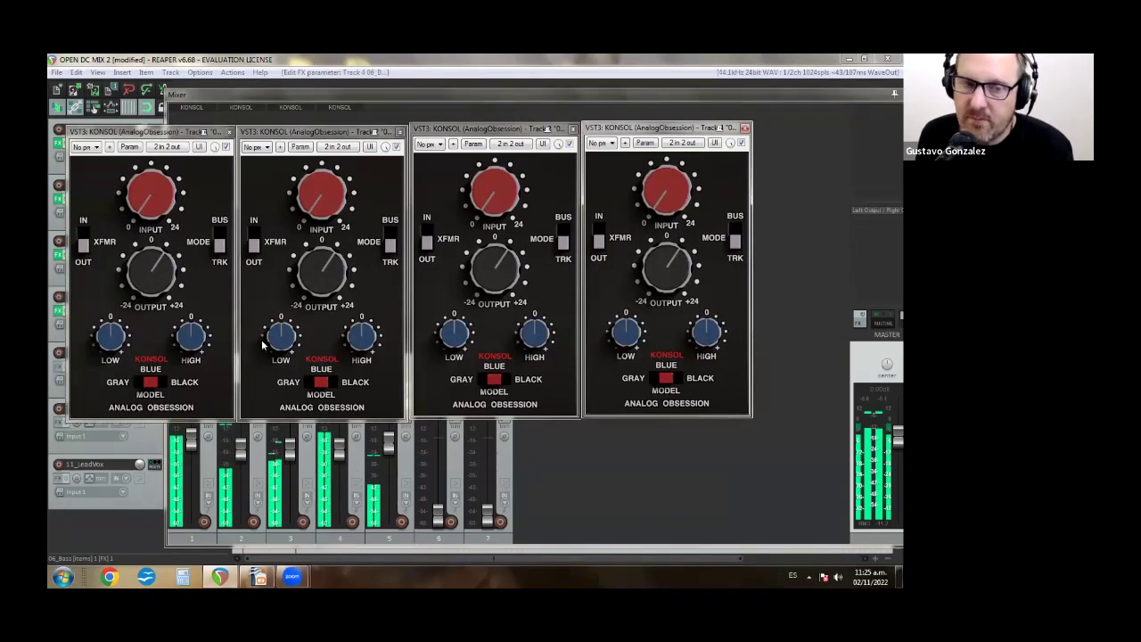
Step: Switch KONSOL's model to BLACK on the kick, snare, overheads and bass while the mix plays
click(151, 384)
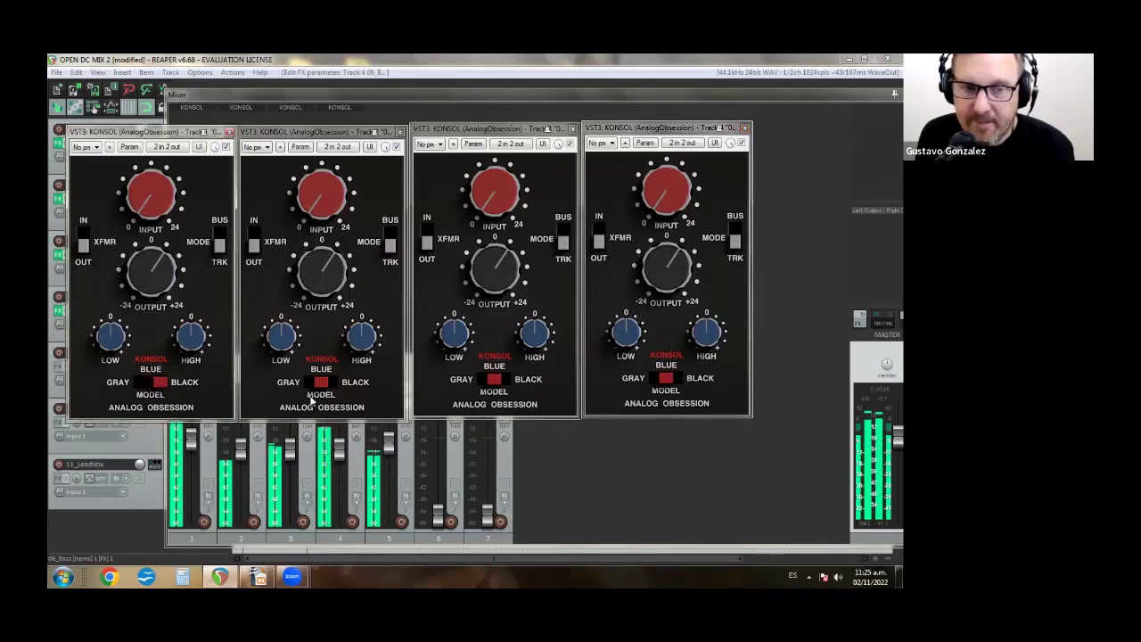
click(321, 382)
click(495, 379)
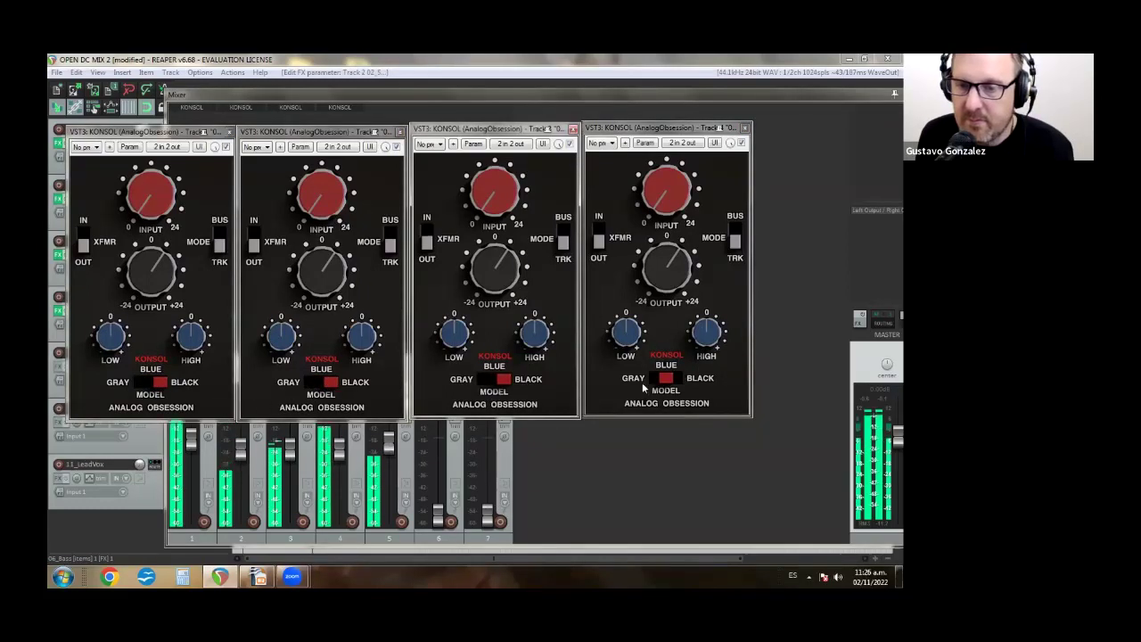
click(665, 382)
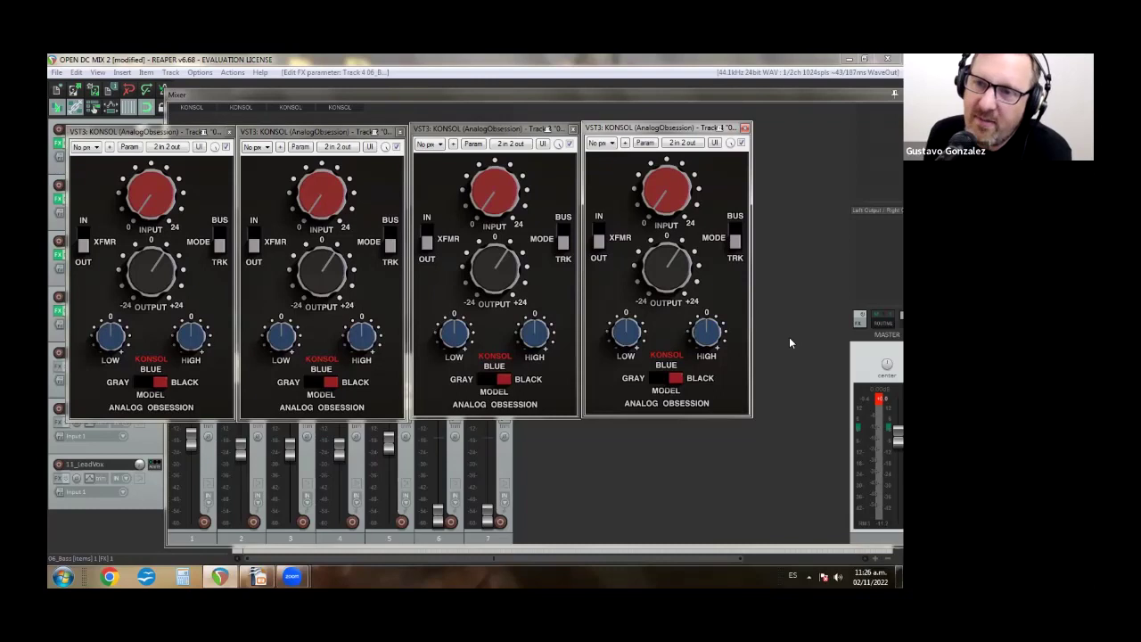
Step: Close the bass, overheads and snare KONSOL windows and move the kick's KONSOL window clear of the mixer channels
click(746, 127)
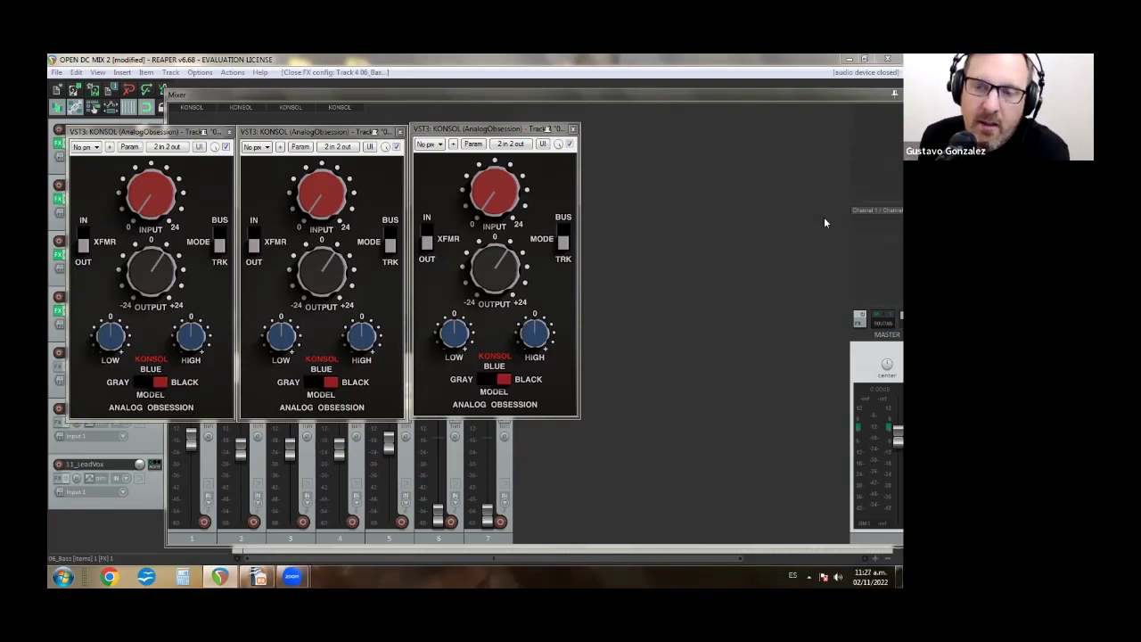
click(573, 128)
click(401, 132)
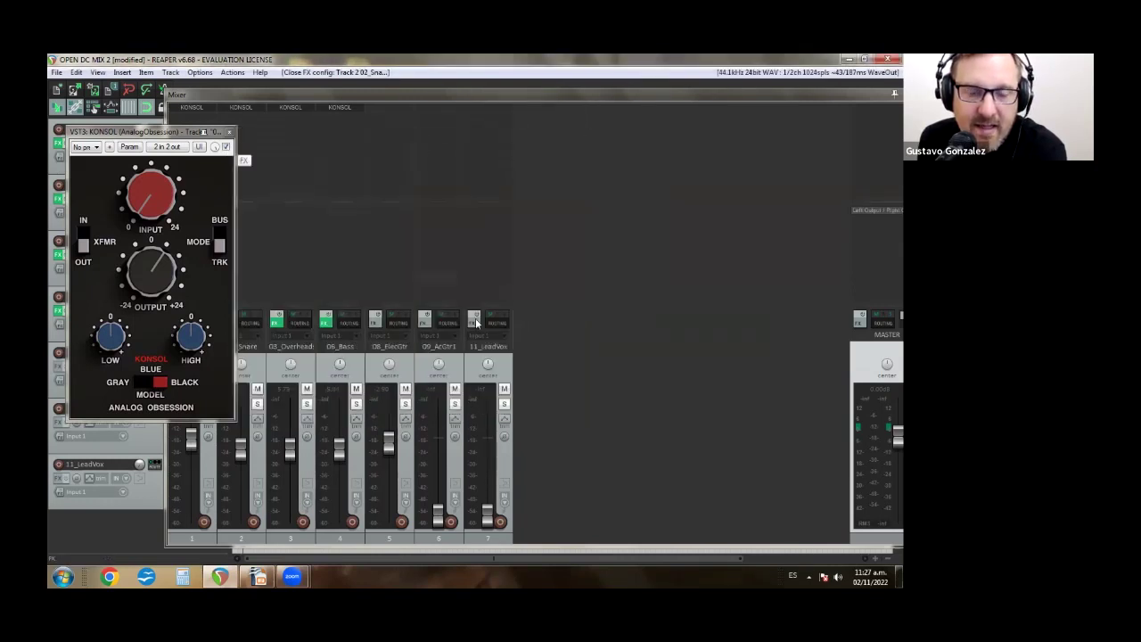
drag(169, 134, 682, 158)
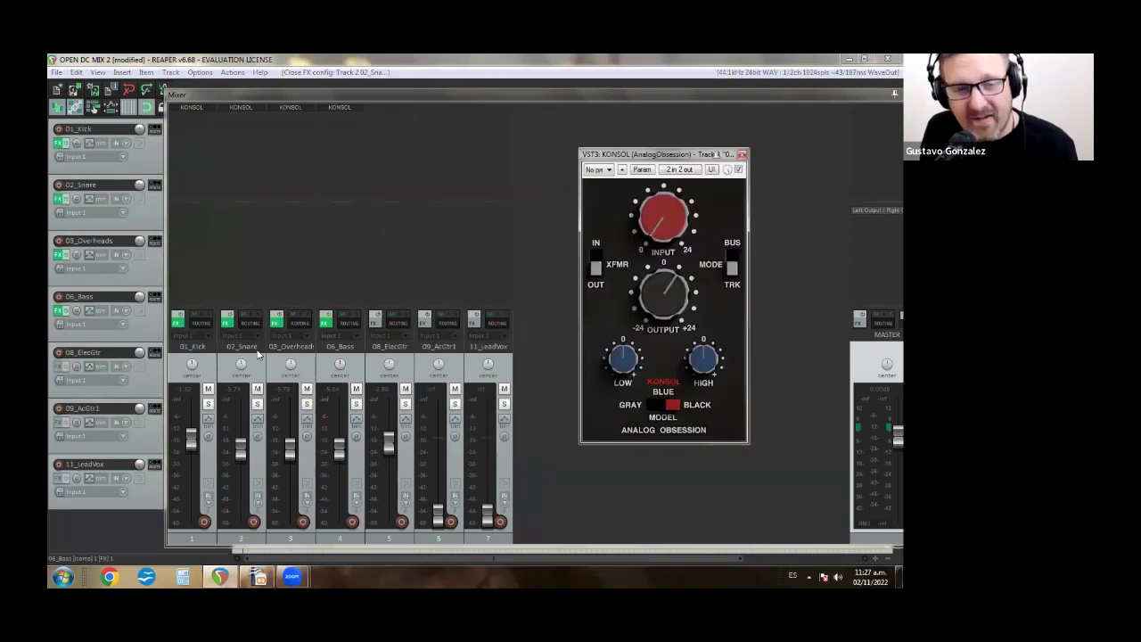
Step: Remove the tracks from 02_Snare through 11_LeadVox, leaving only 01_Kick in the project
click(209, 370)
click(253, 370)
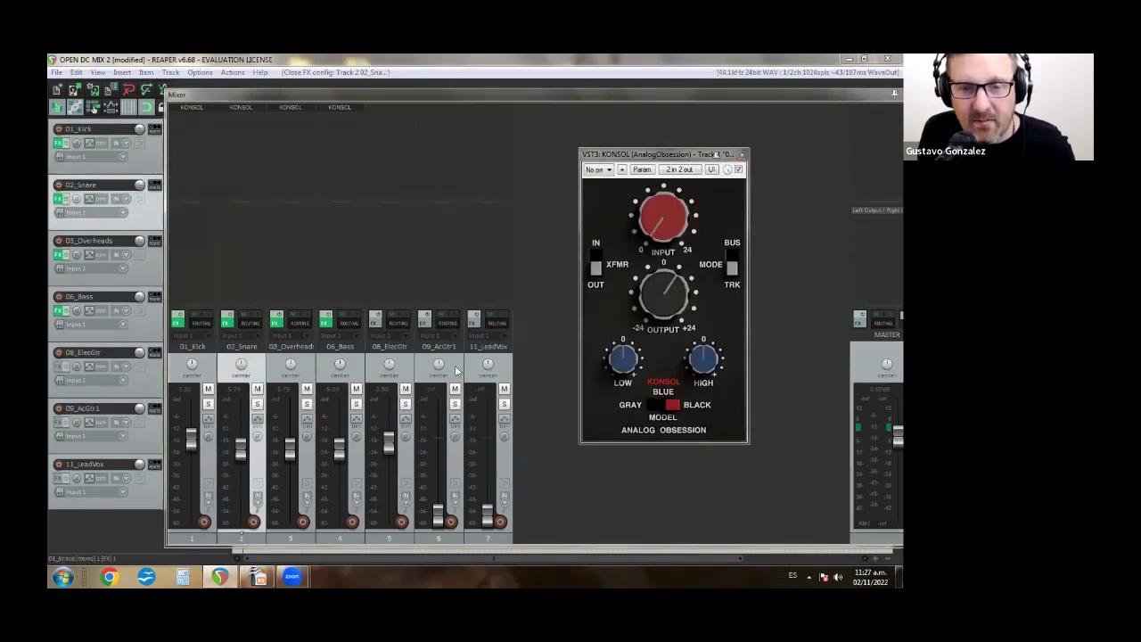
shift+click(470, 372)
right_click(470, 372)
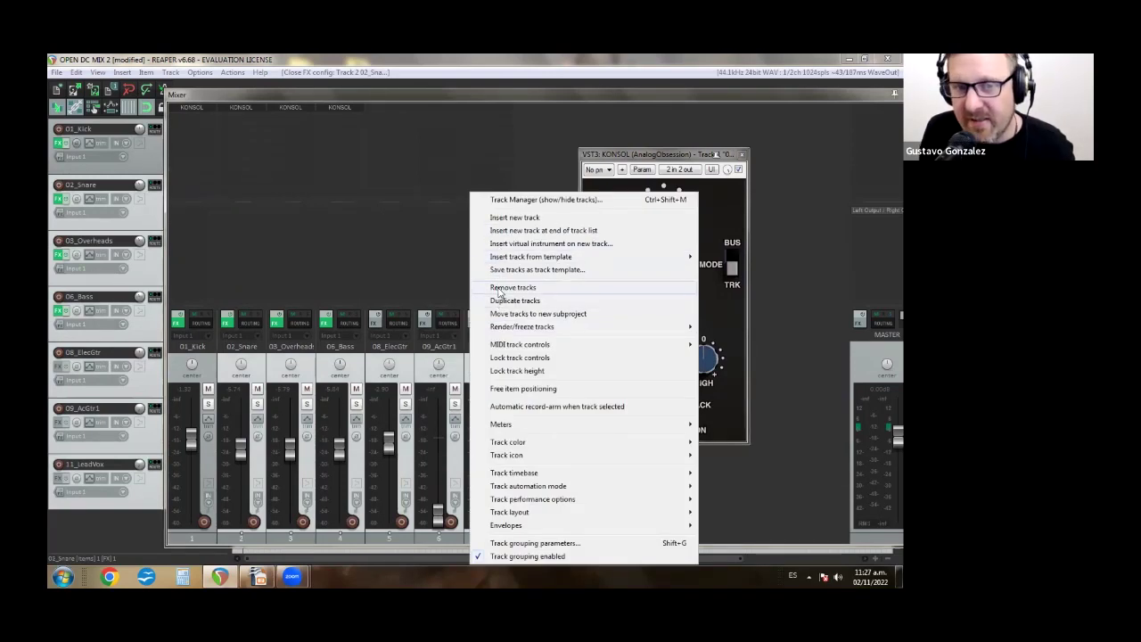
click(510, 287)
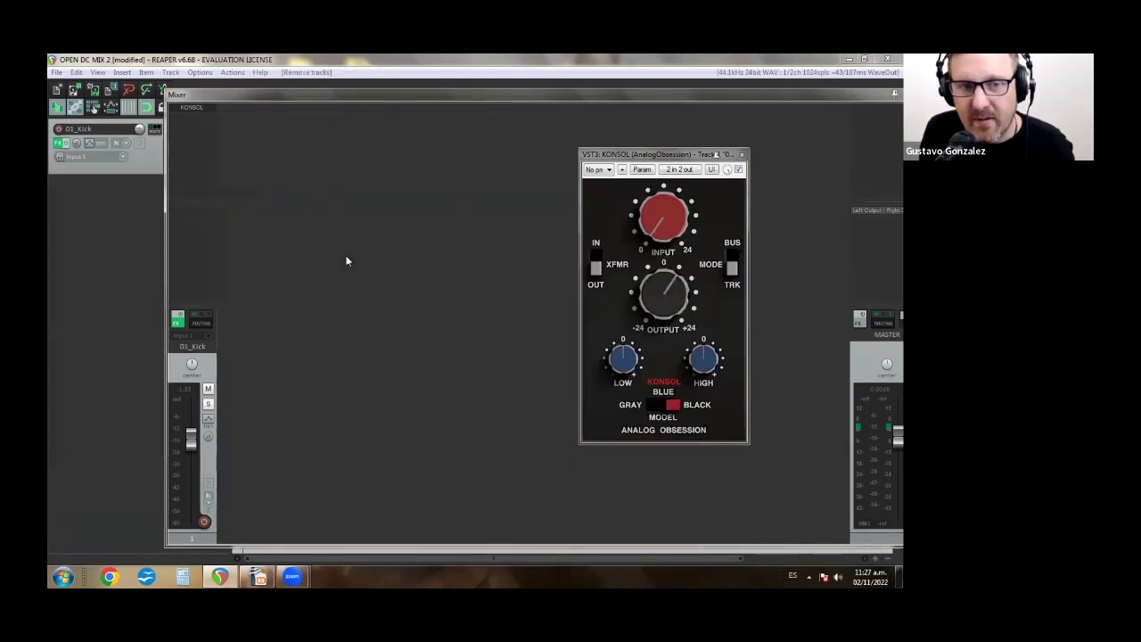
Step: Mute the master and add the JS: Tone Generator effect to the 01_Kick track
click(177, 318)
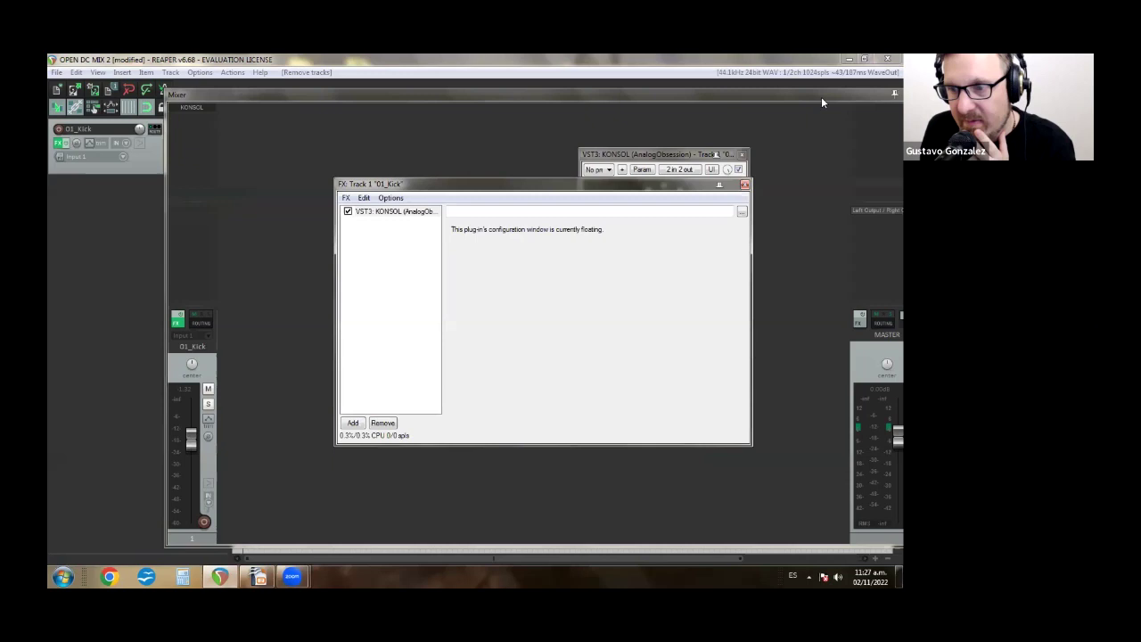
click(888, 392)
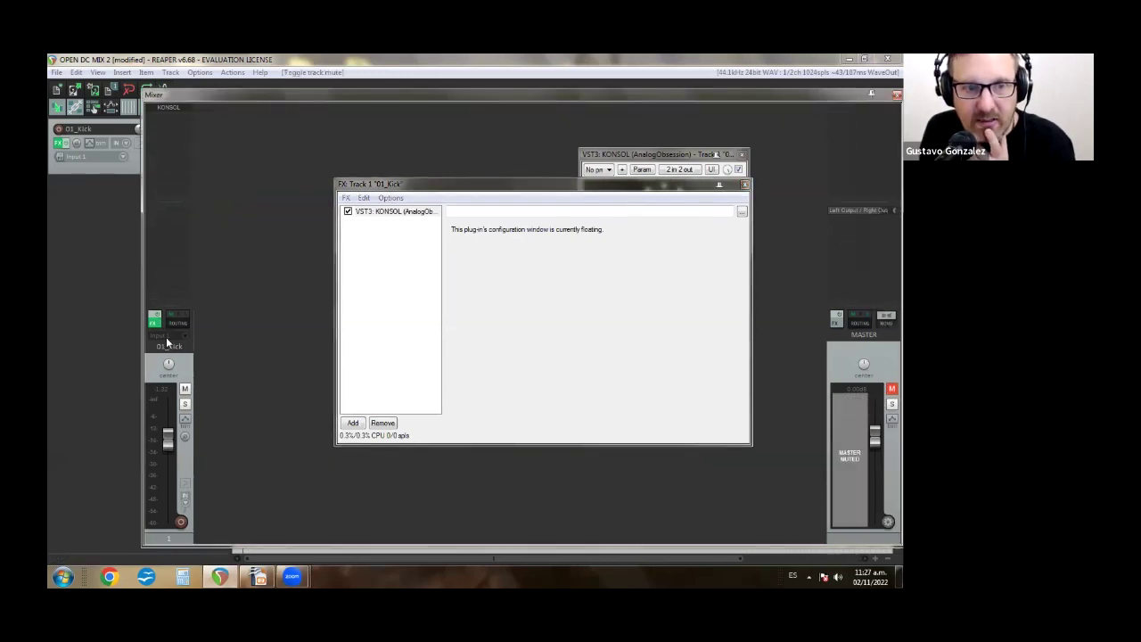
click(353, 423)
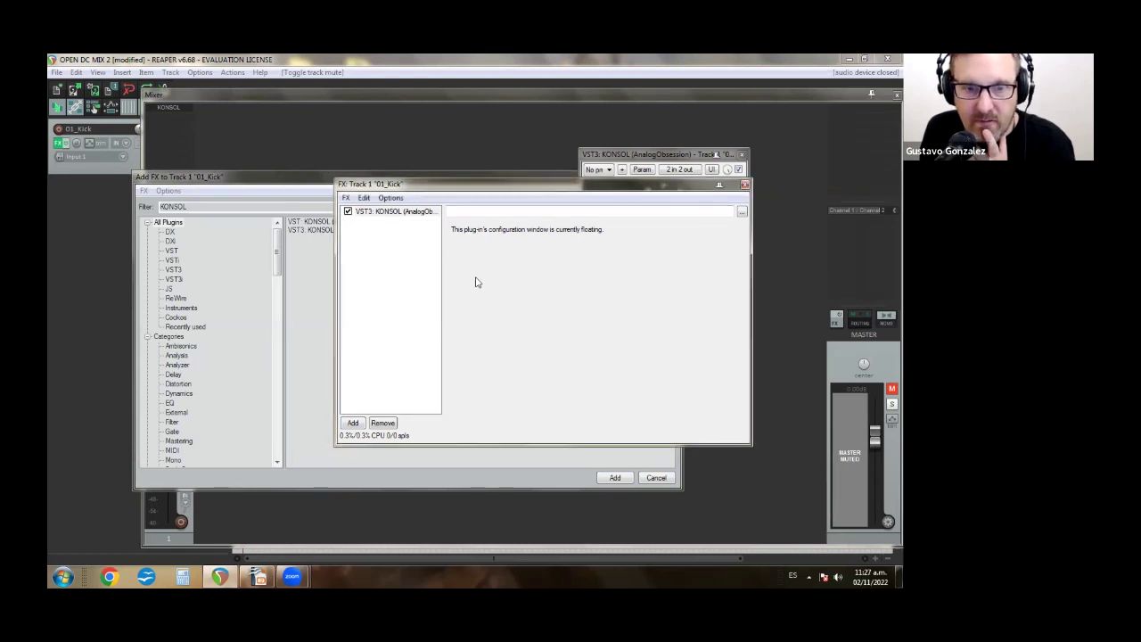
click(350, 456)
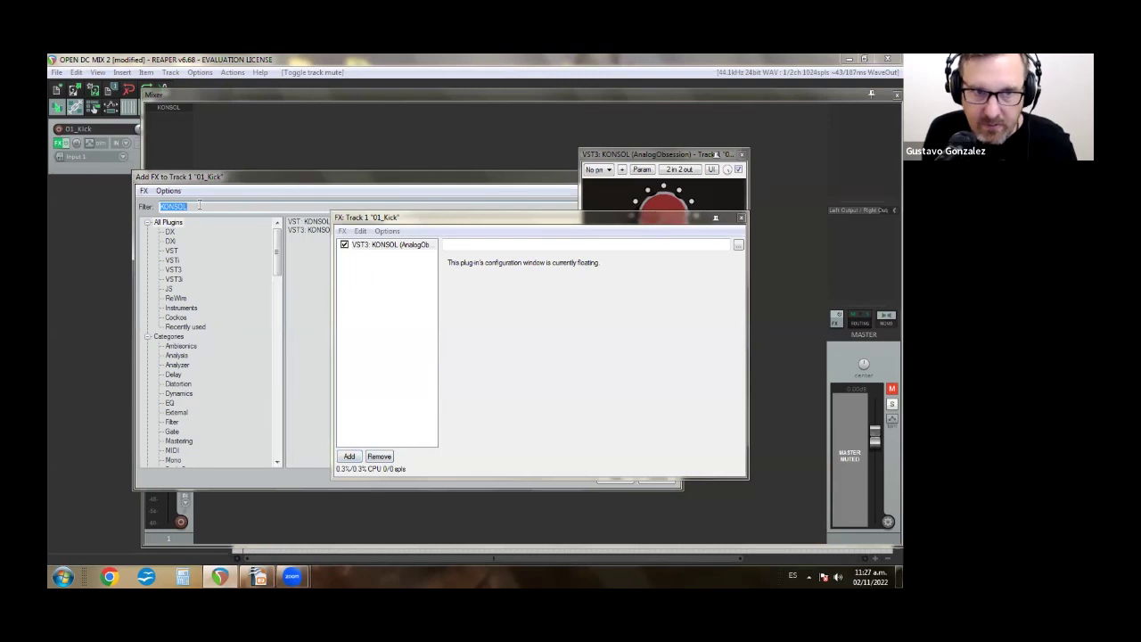
text(TONE)
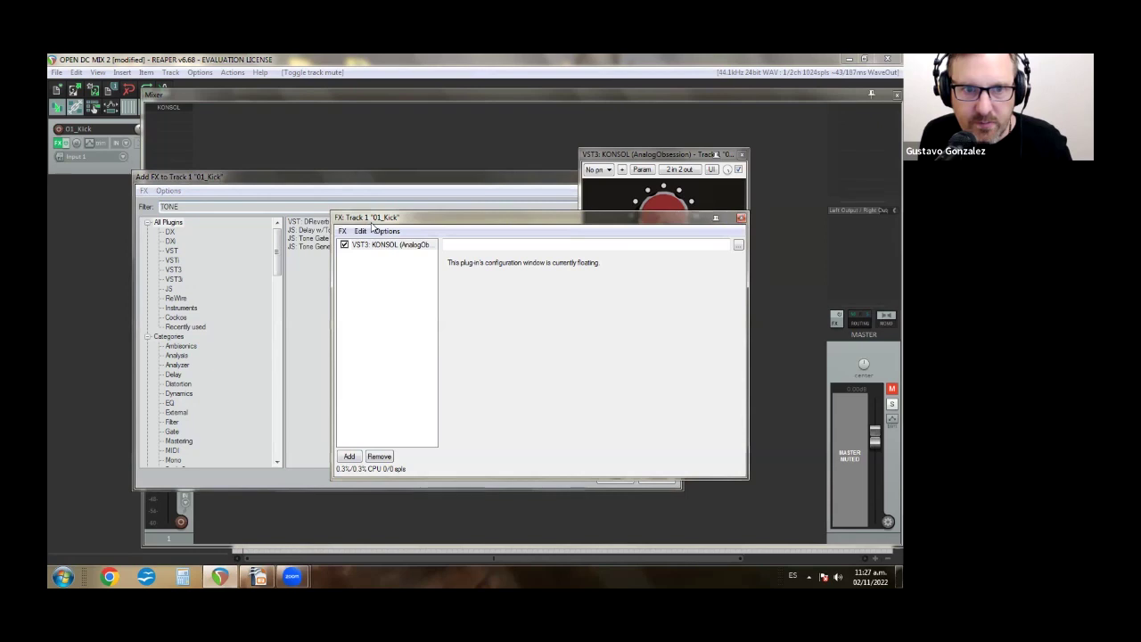
drag(366, 218, 364, 321)
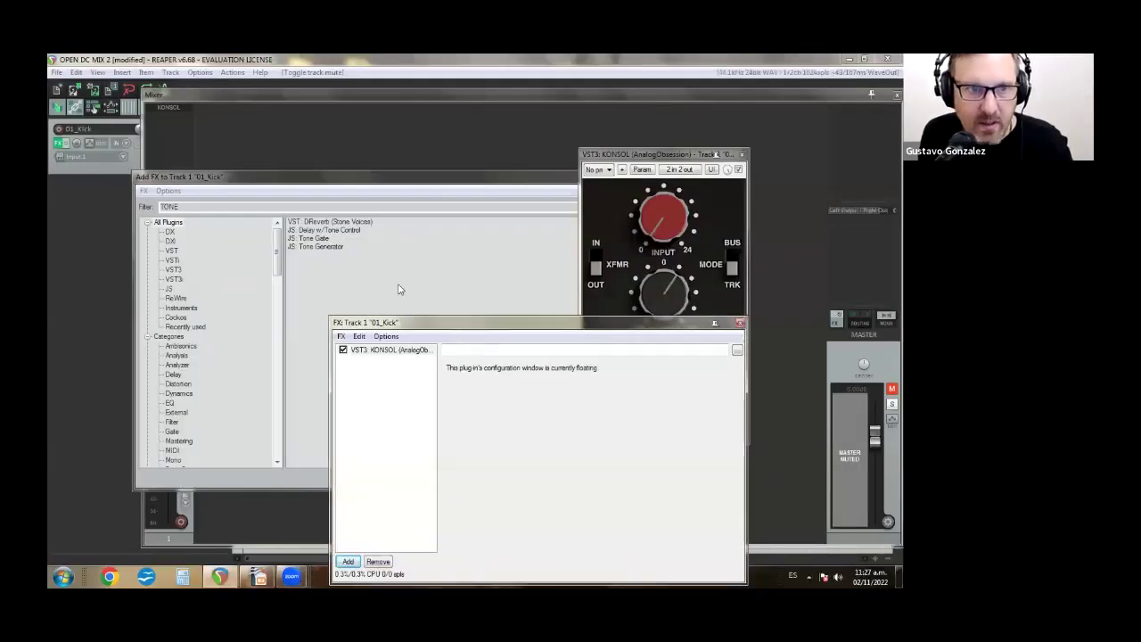
double_click(316, 246)
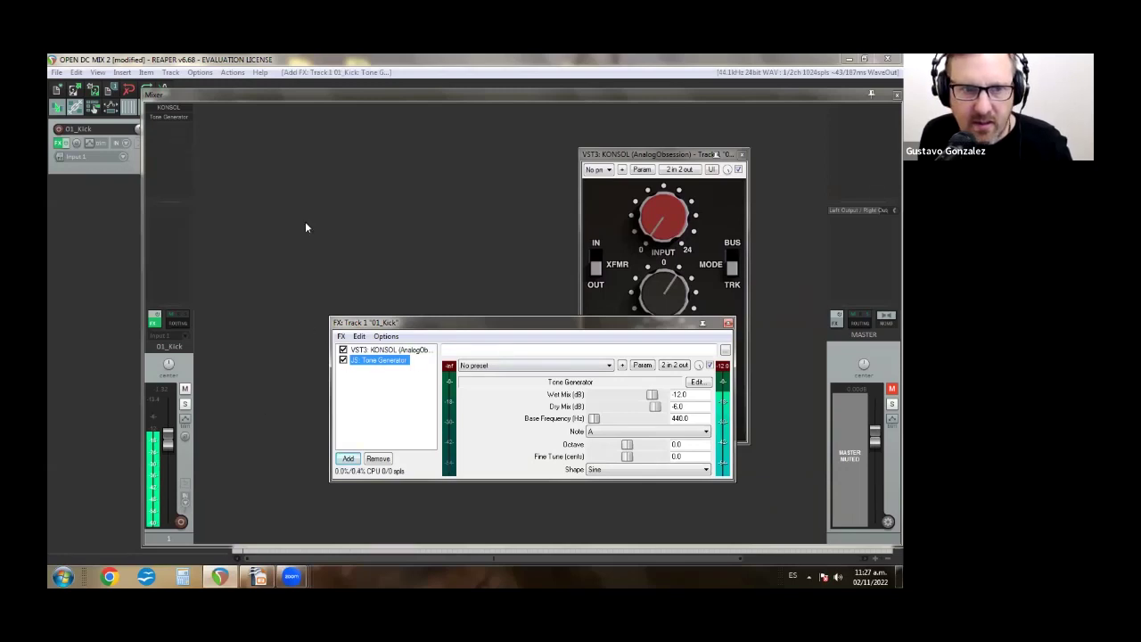
Step: Place the Tone Generator before KONSOL in the kick's effects chain and set its base frequency to 1000 Hz
drag(365, 345, 382, 360)
double_click(406, 350)
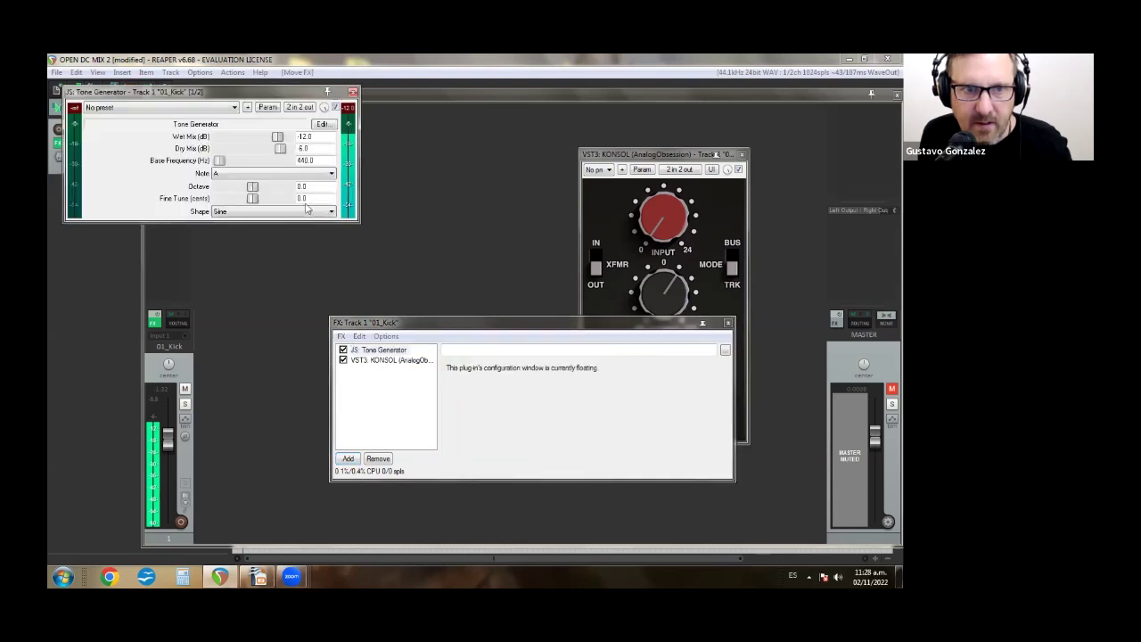
key(ctrl+a)
text(1)
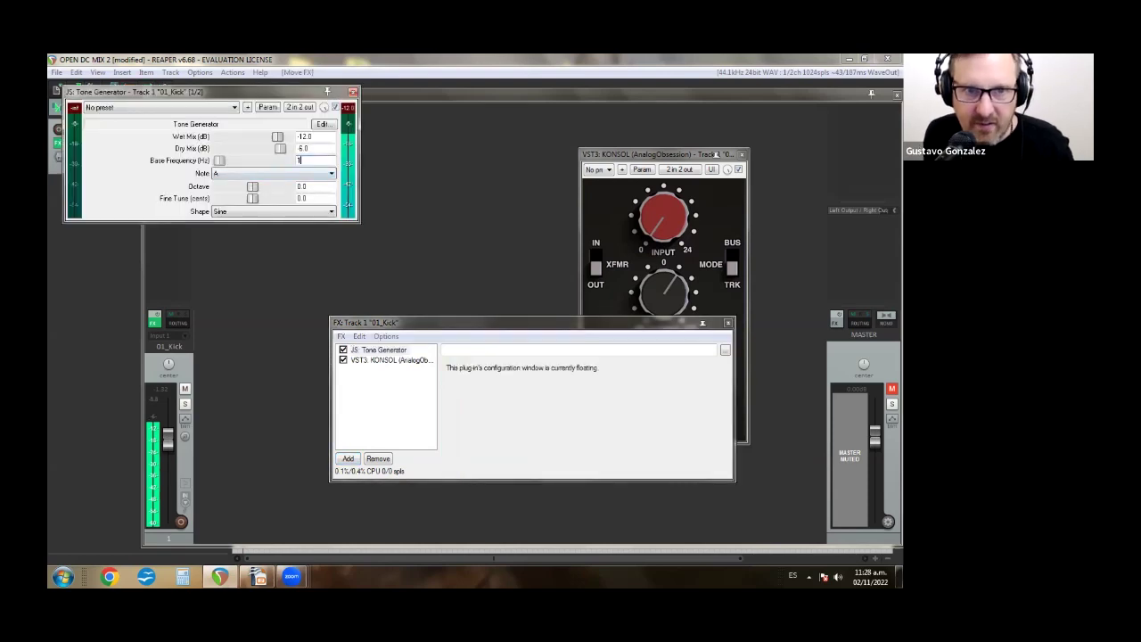
key(Return)
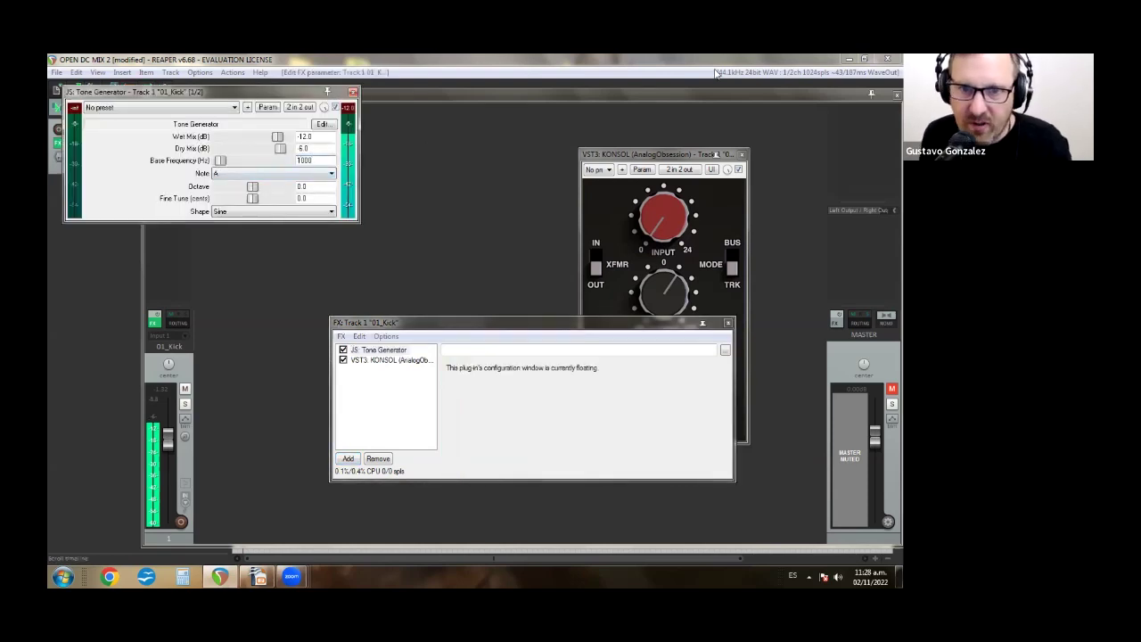
Step: Add the VST3 SPAN (Voxengo) analyzer after KONSOL on the 01_Kick track
click(347, 458)
text(s)
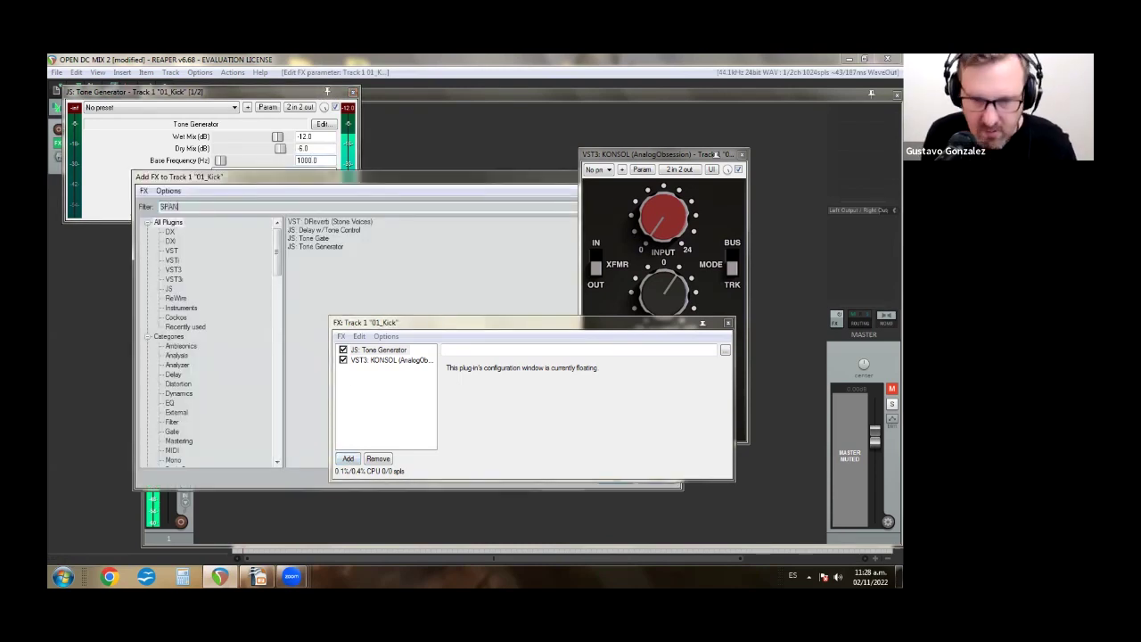
click(311, 225)
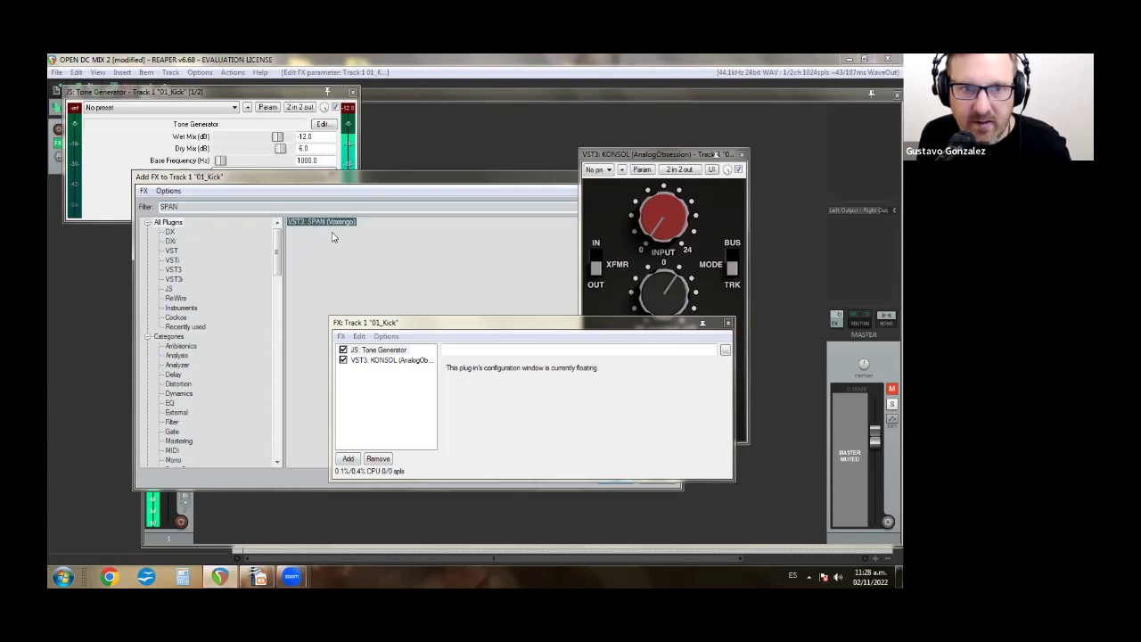
double_click(322, 223)
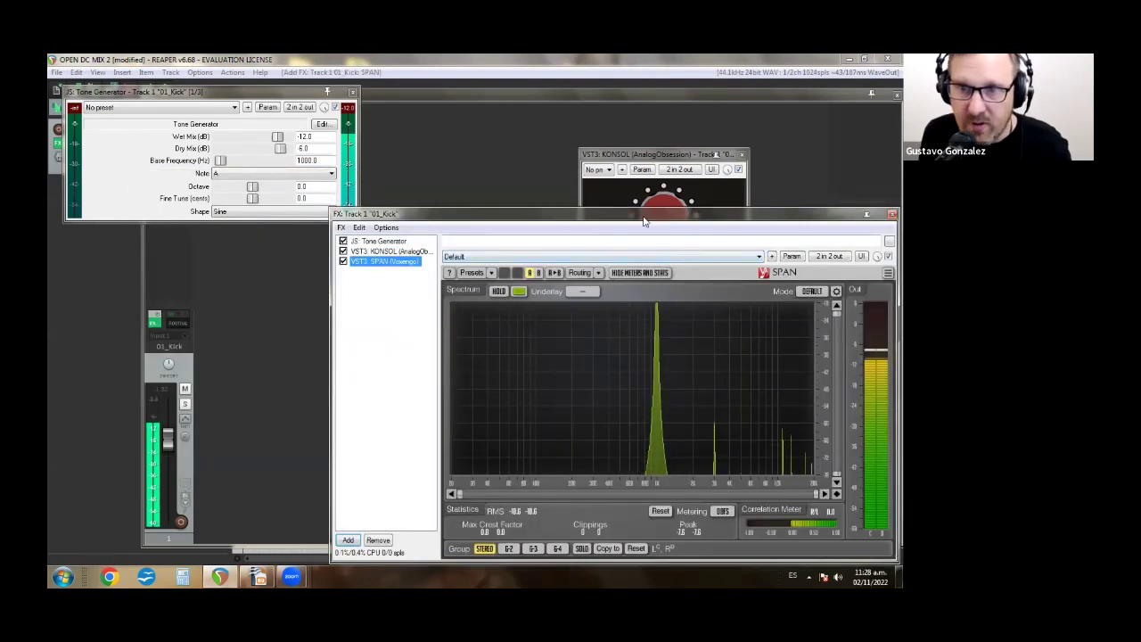
Step: Set SPAN's spectrum slope to 0.00 and lower its Range Lo to about -138 dB in the Spectrum Mode Editor
drag(626, 215, 565, 144)
click(776, 220)
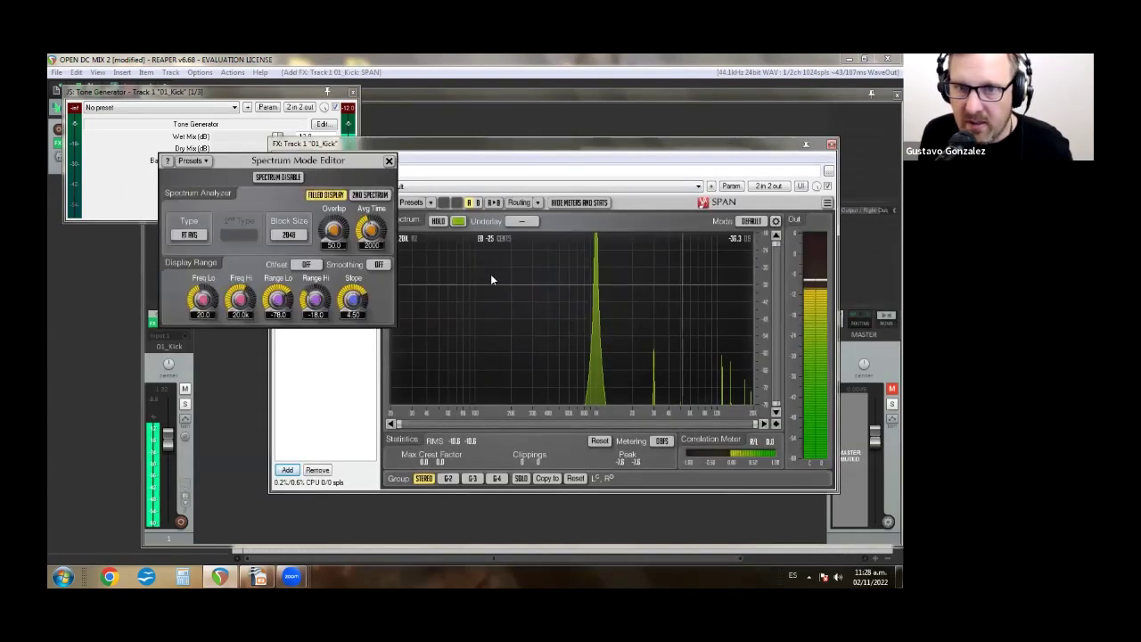
right_click(349, 312)
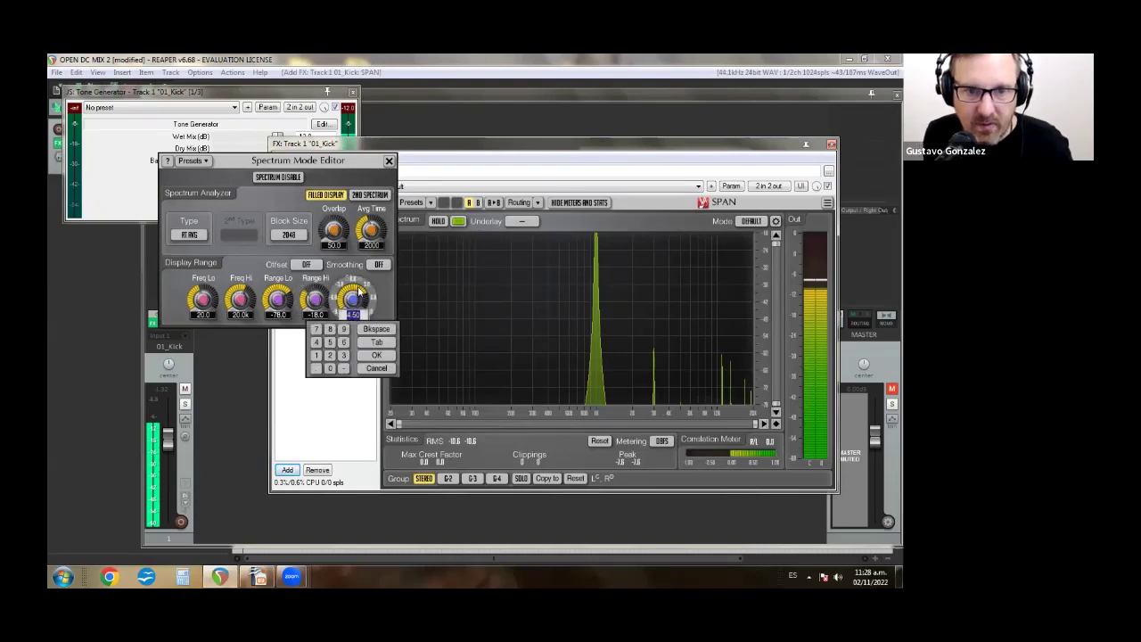
click(353, 323)
mouse_move(277, 301)
mouse_down()
mouse_move(277, 335)
mouse_move(278, 306)
mouse_move(277, 316)
mouse_up()
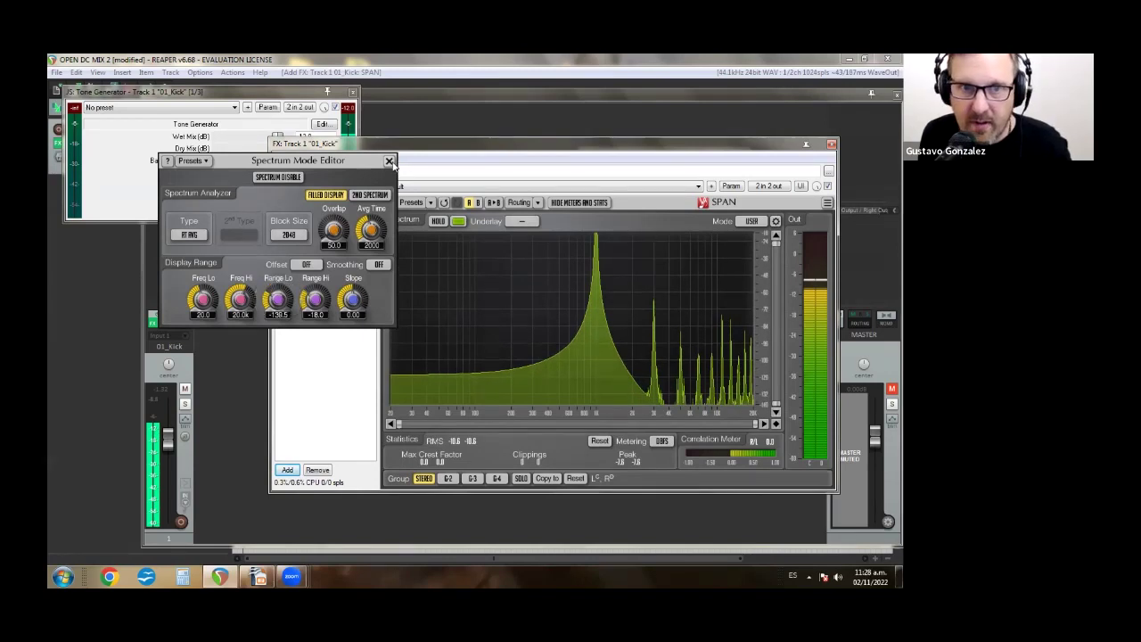
click(389, 162)
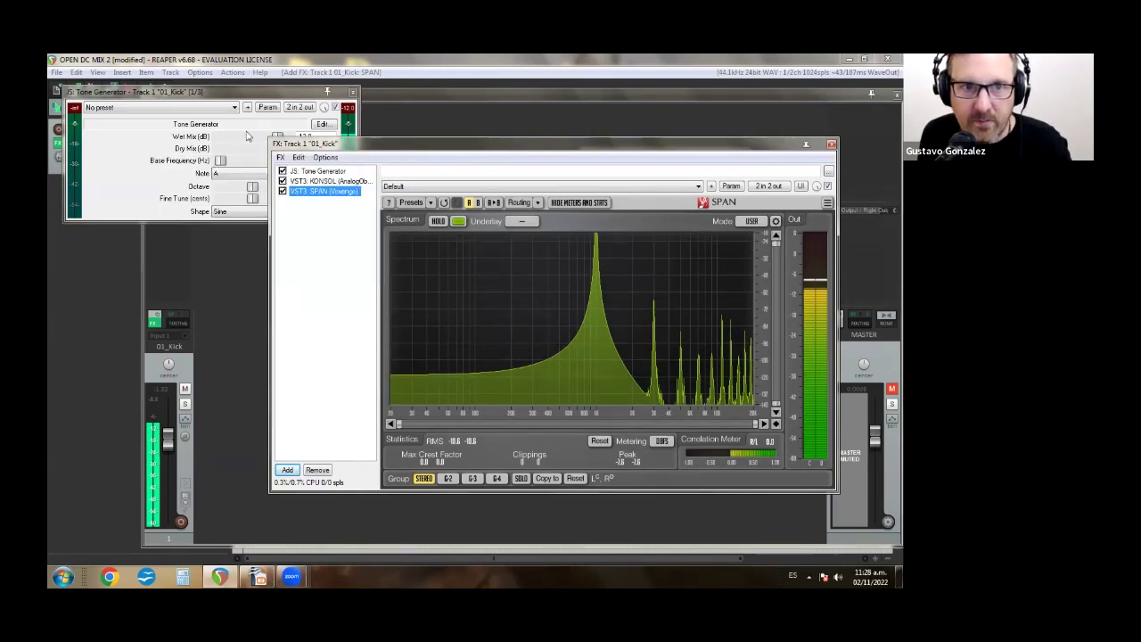
Step: Close the floating Tone Generator, then compare the tone's spectrum in SPAN with KONSOL bypassed and re-enabled
click(353, 92)
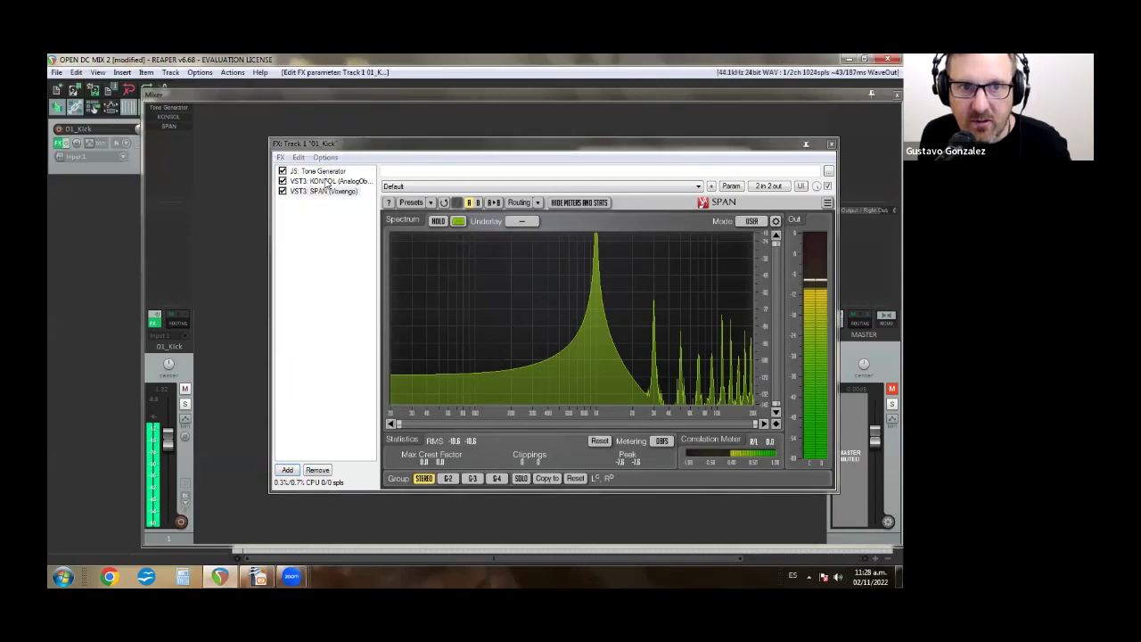
click(316, 171)
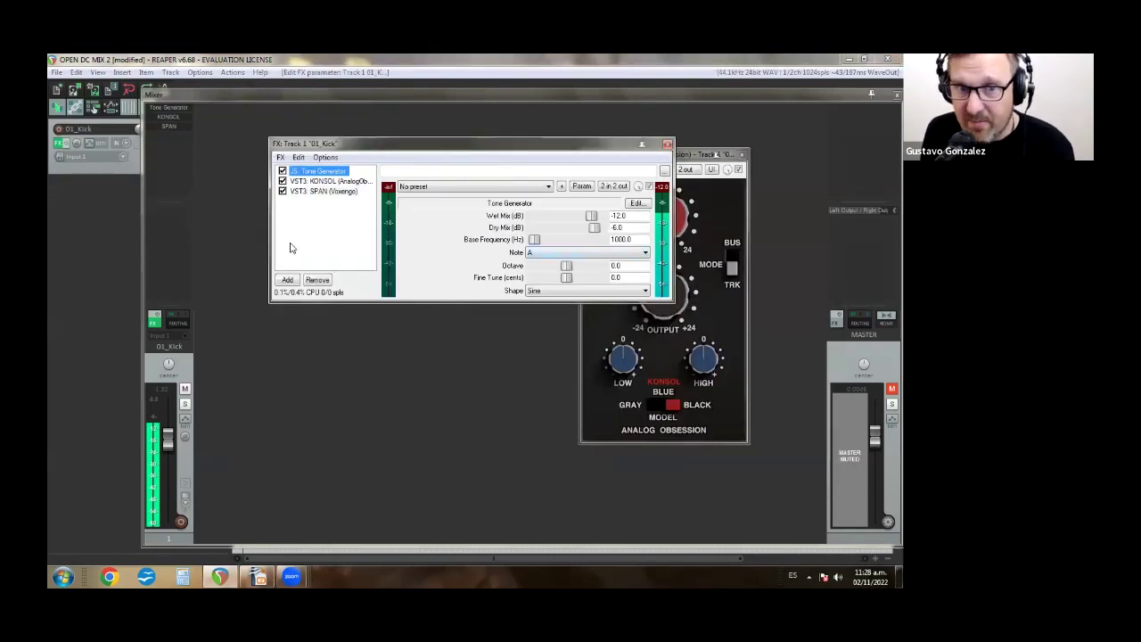
click(283, 181)
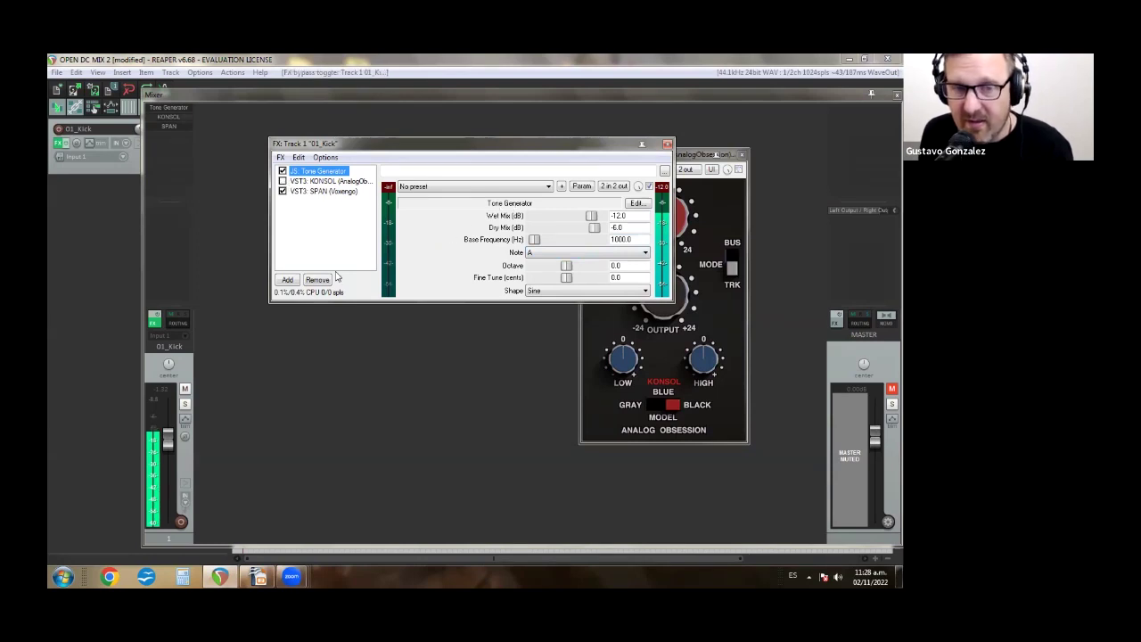
click(319, 193)
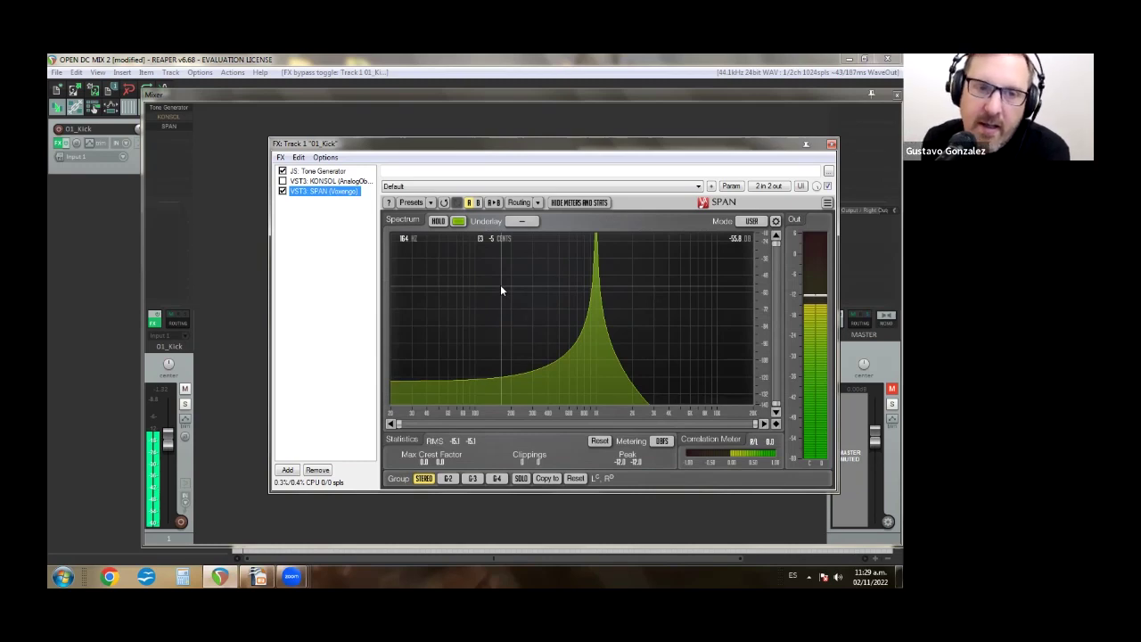
click(283, 181)
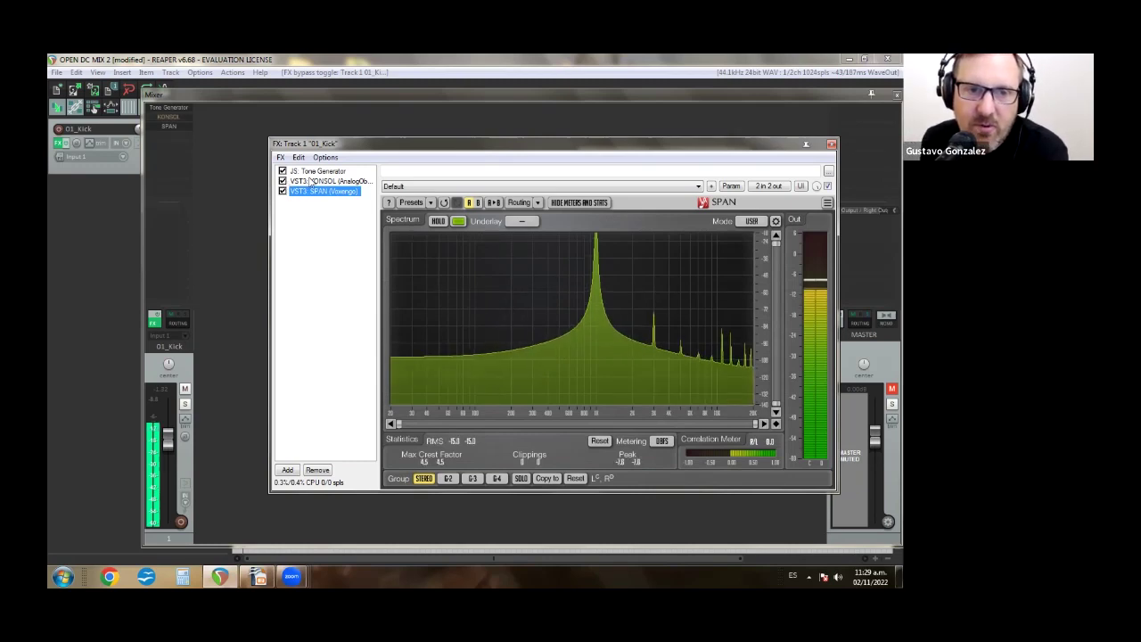
Step: Open KONSOL in its own floating window and arrange it side by side with the effects chain showing SPAN
click(325, 181)
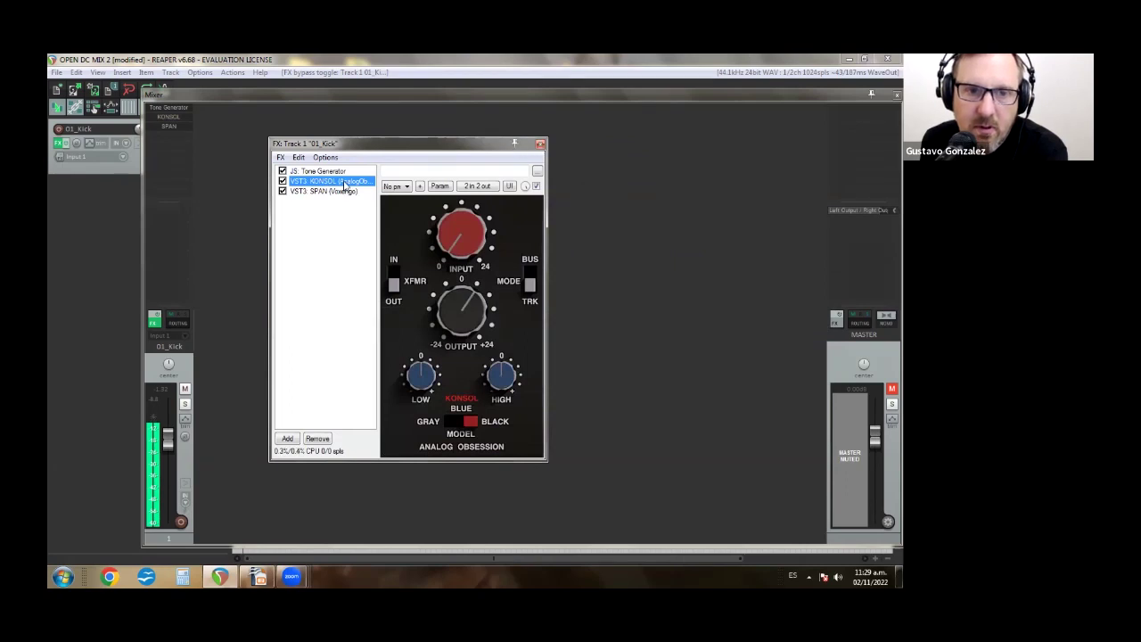
double_click(343, 182)
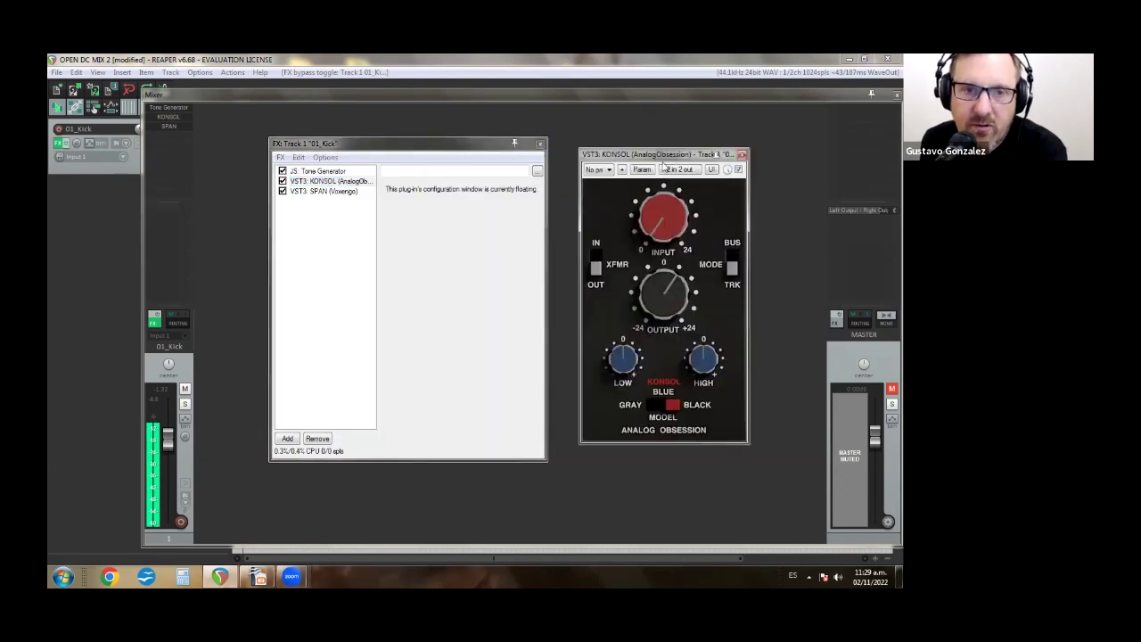
drag(663, 158, 197, 158)
click(323, 191)
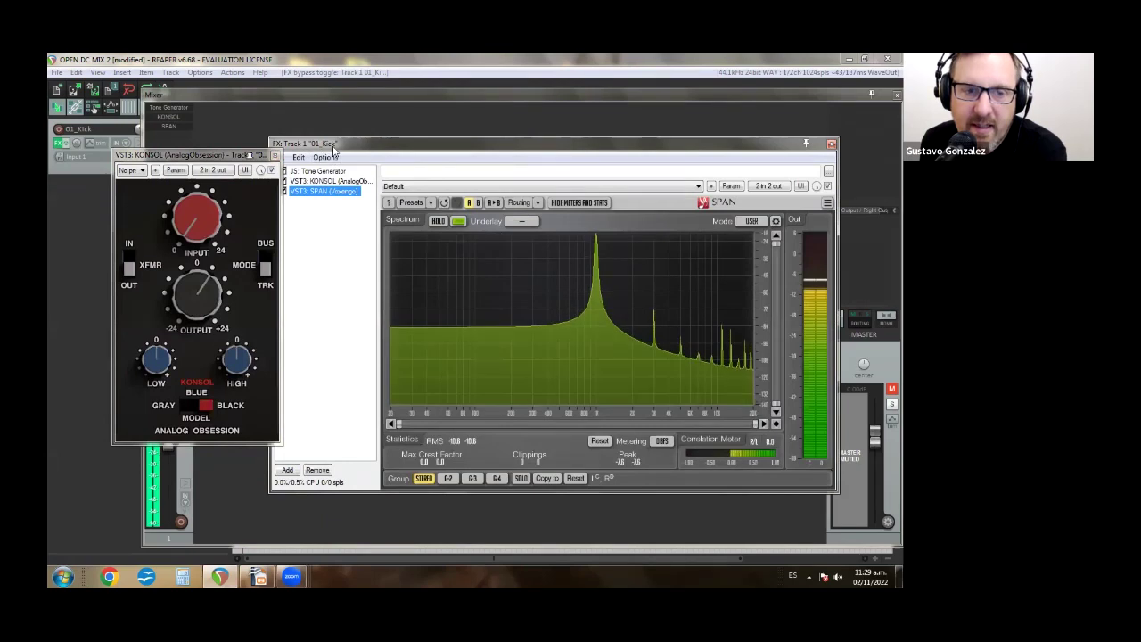
drag(334, 150, 415, 158)
click(187, 157)
drag(187, 157, 250, 163)
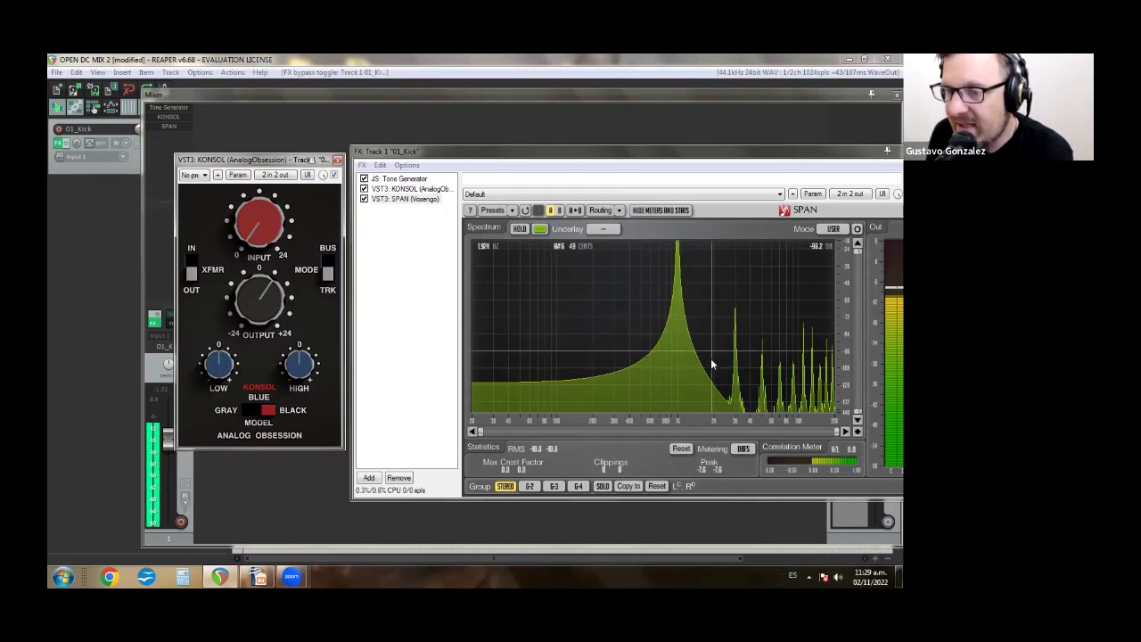
Step: Compare the tone's harmonics in SPAN while switching KONSOL's model to Gray, Blue and back to Black
click(265, 414)
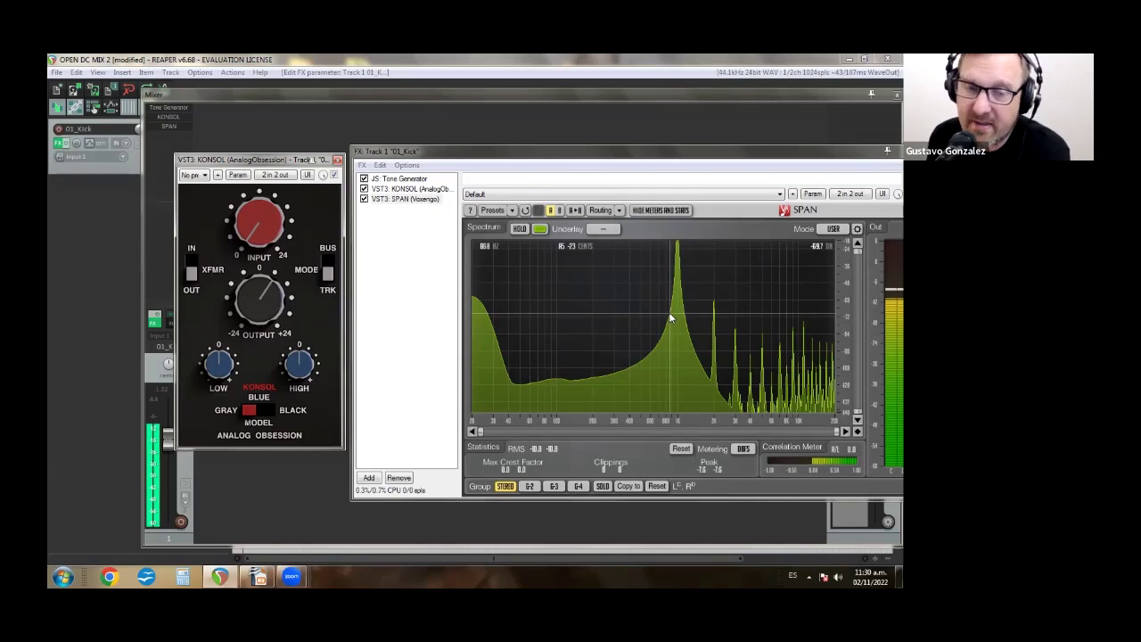
click(257, 412)
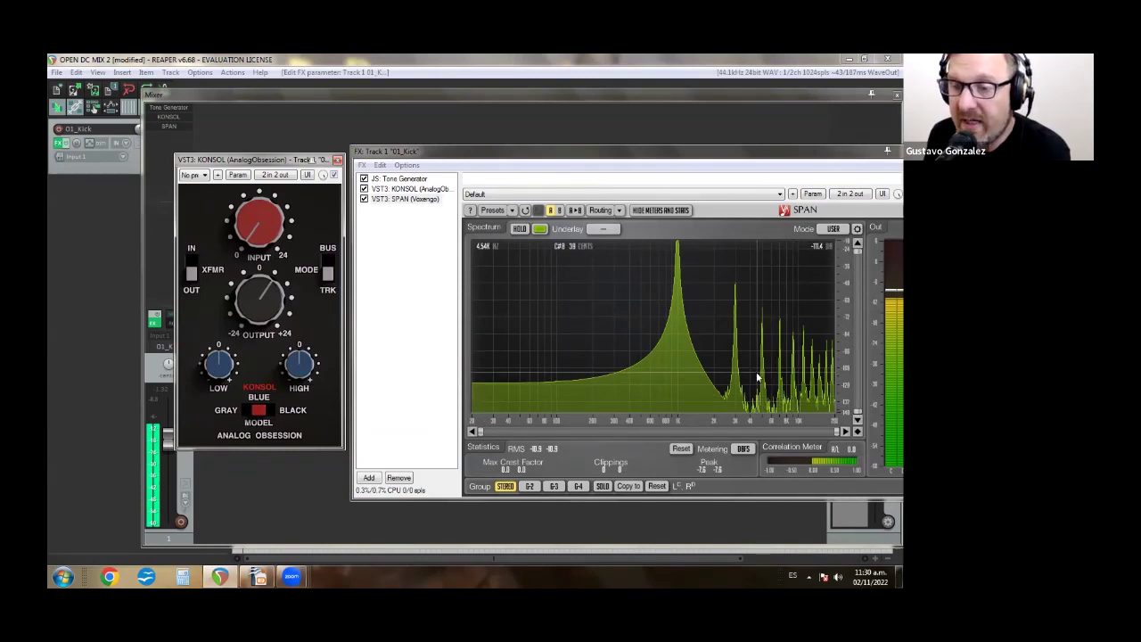
click(266, 415)
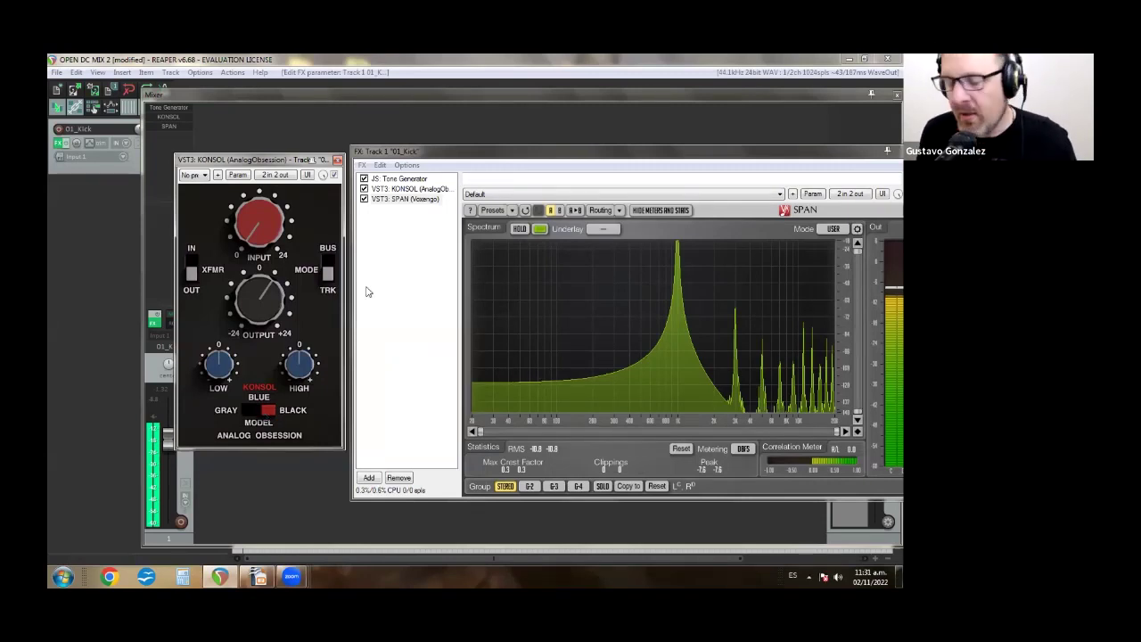
Step: Close the floating KONSOL window and the 01_Kick effects chain
click(338, 160)
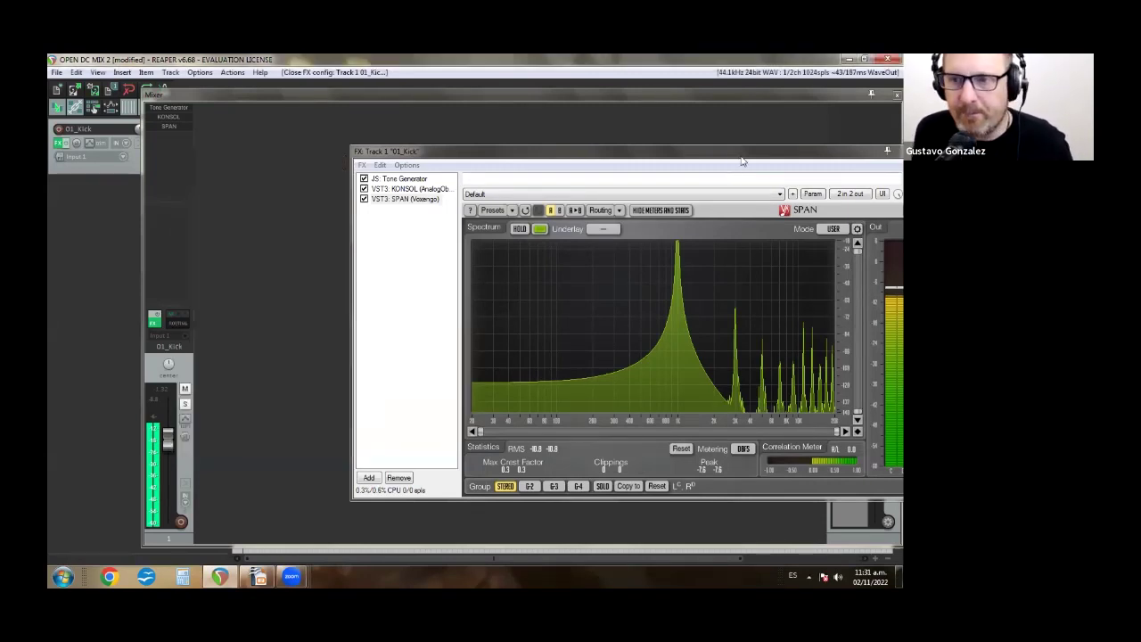
drag(697, 169, 446, 195)
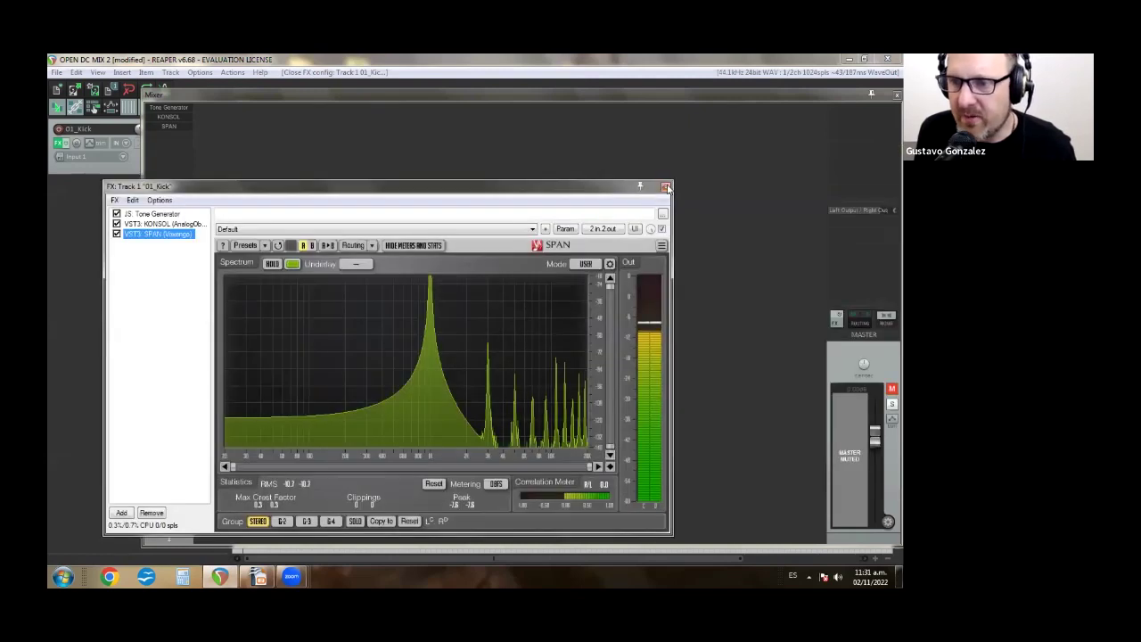
click(670, 181)
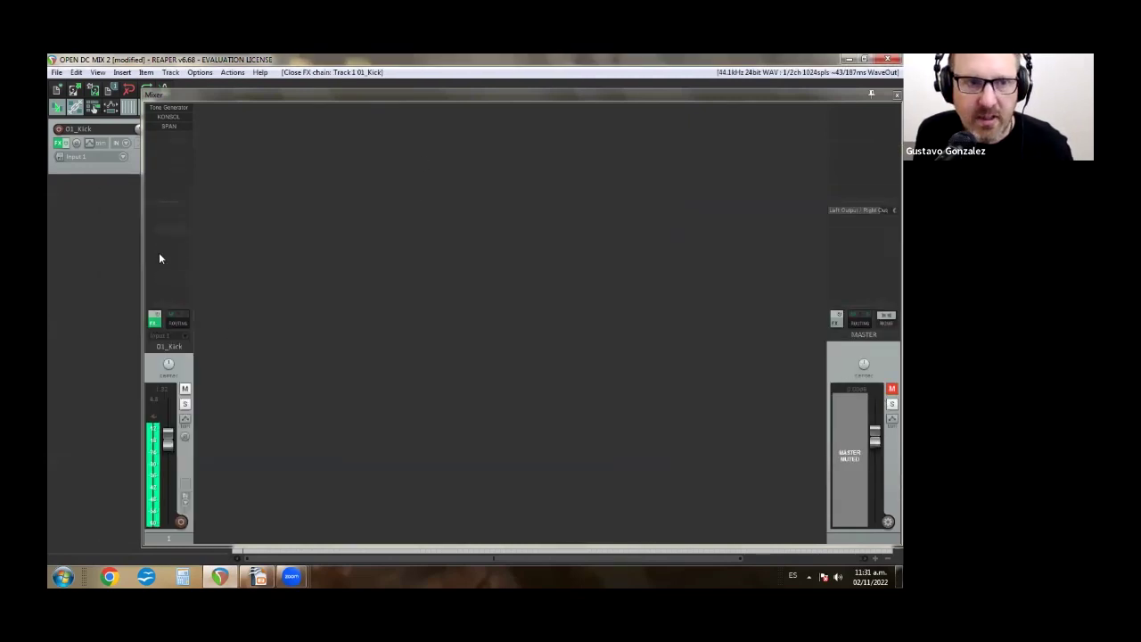
Step: Bypass all effects on the 01_Kick track and unmute the master
click(155, 319)
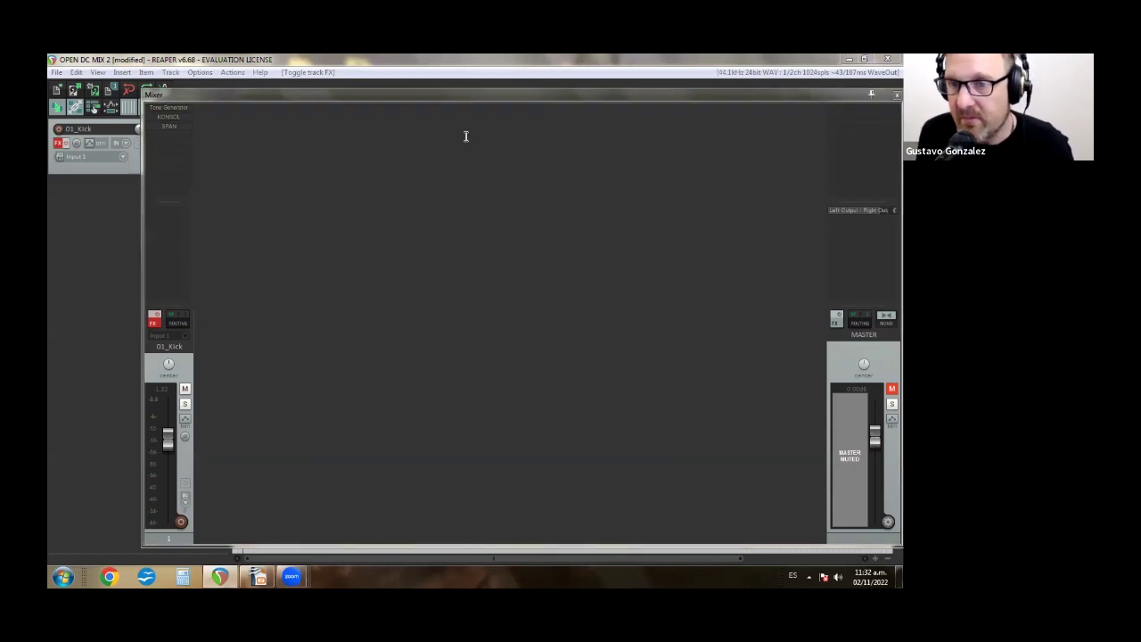
click(890, 390)
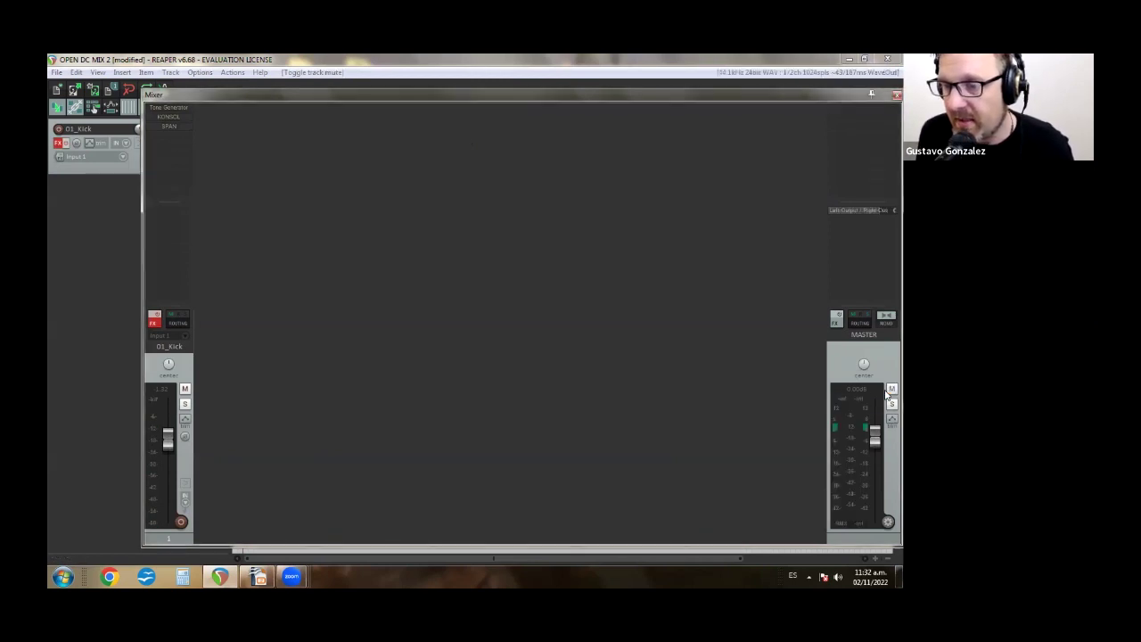